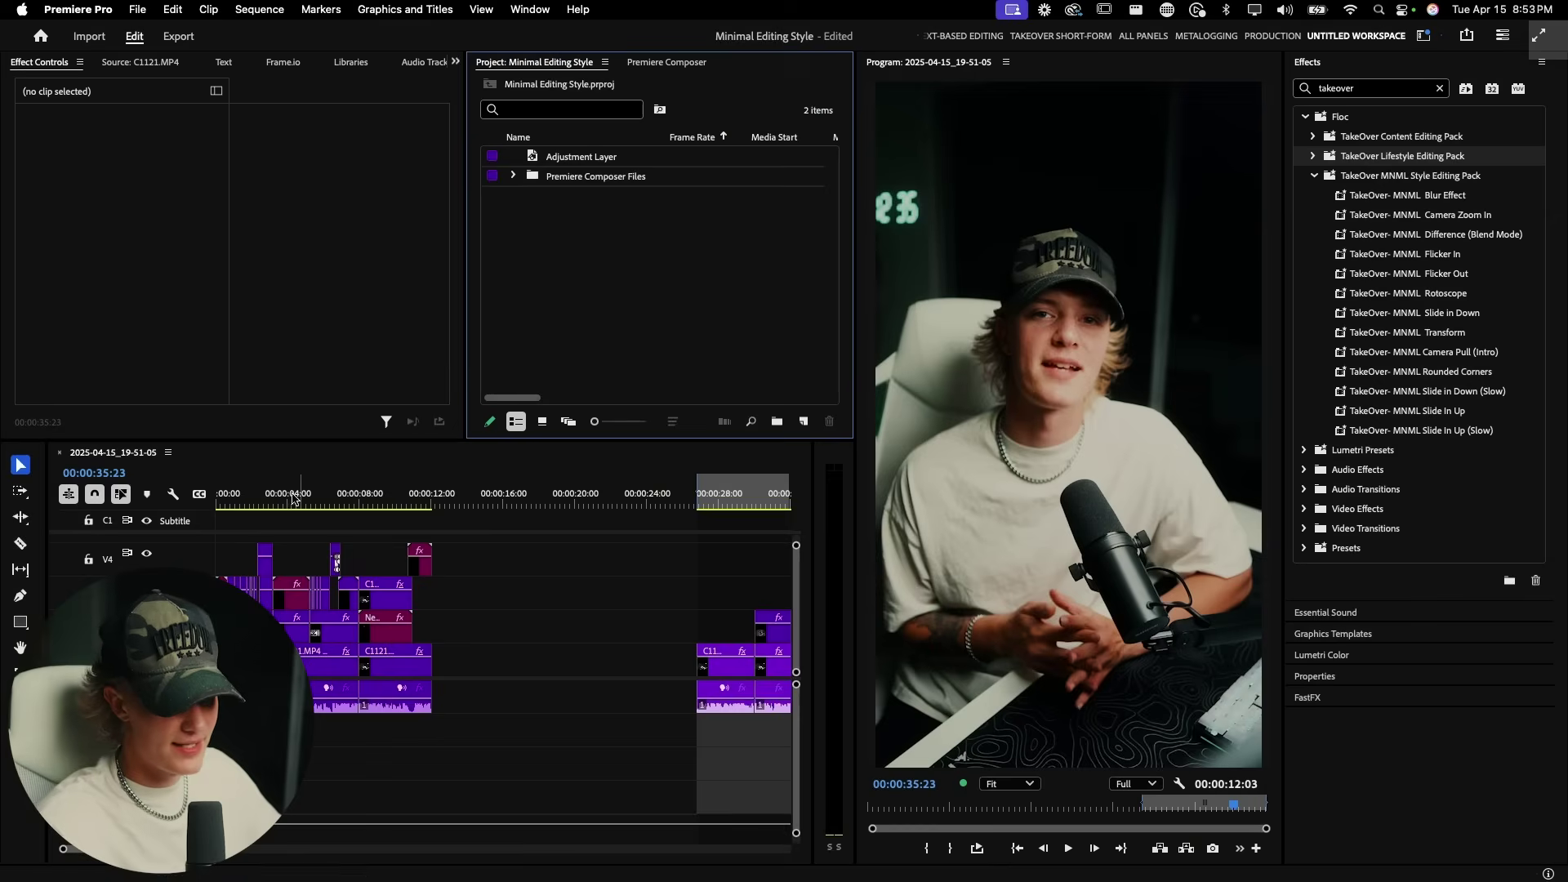
# Play back the finished edit from the start of the sequence
pyautogui.click(209, 500)
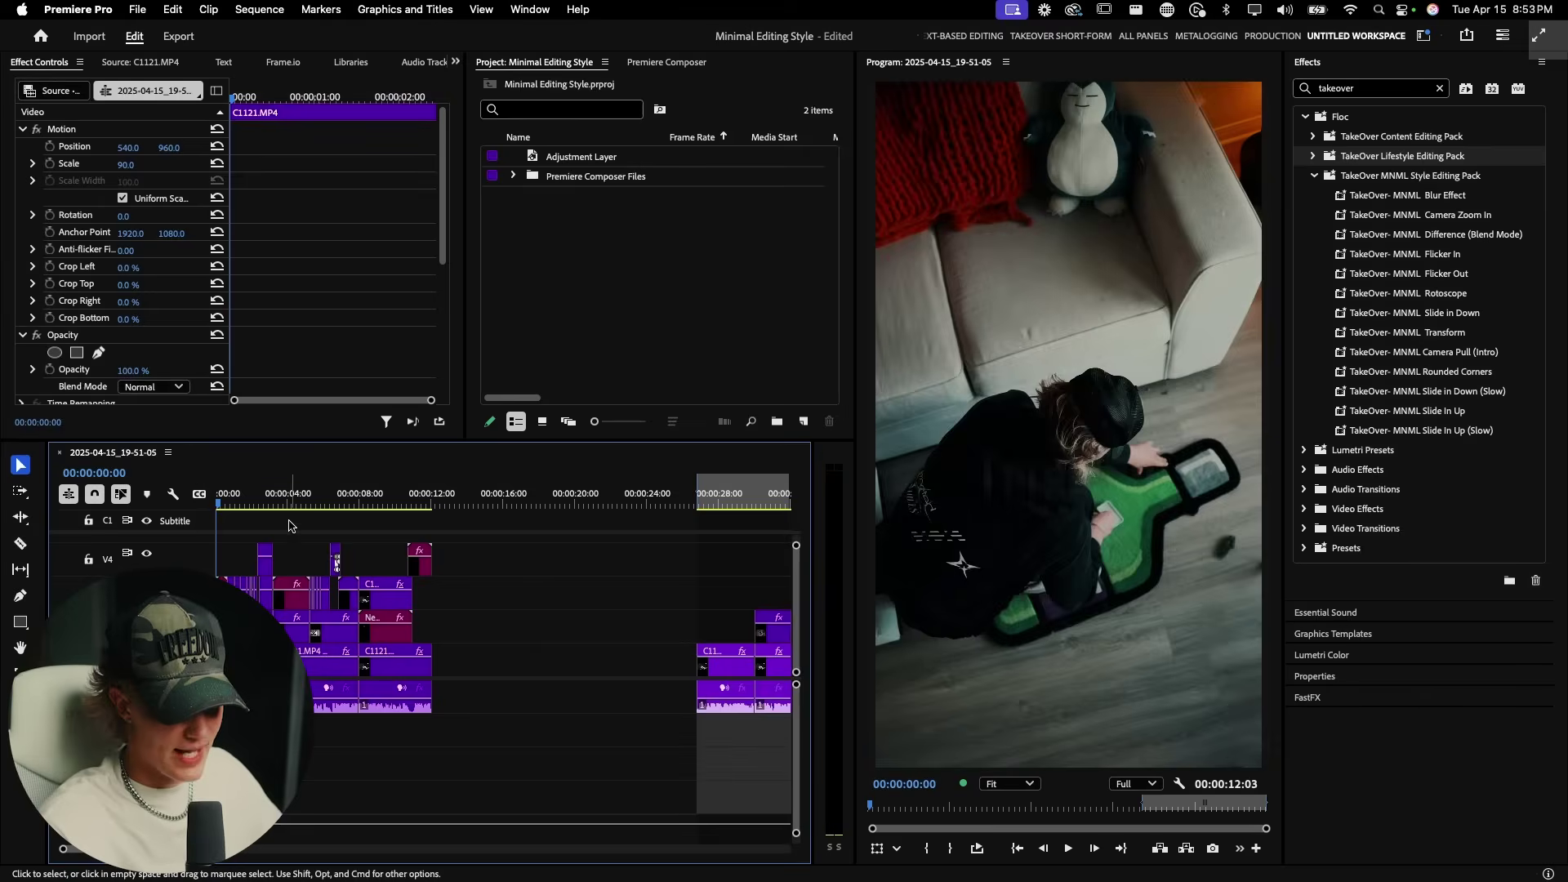
pyautogui.press('space')
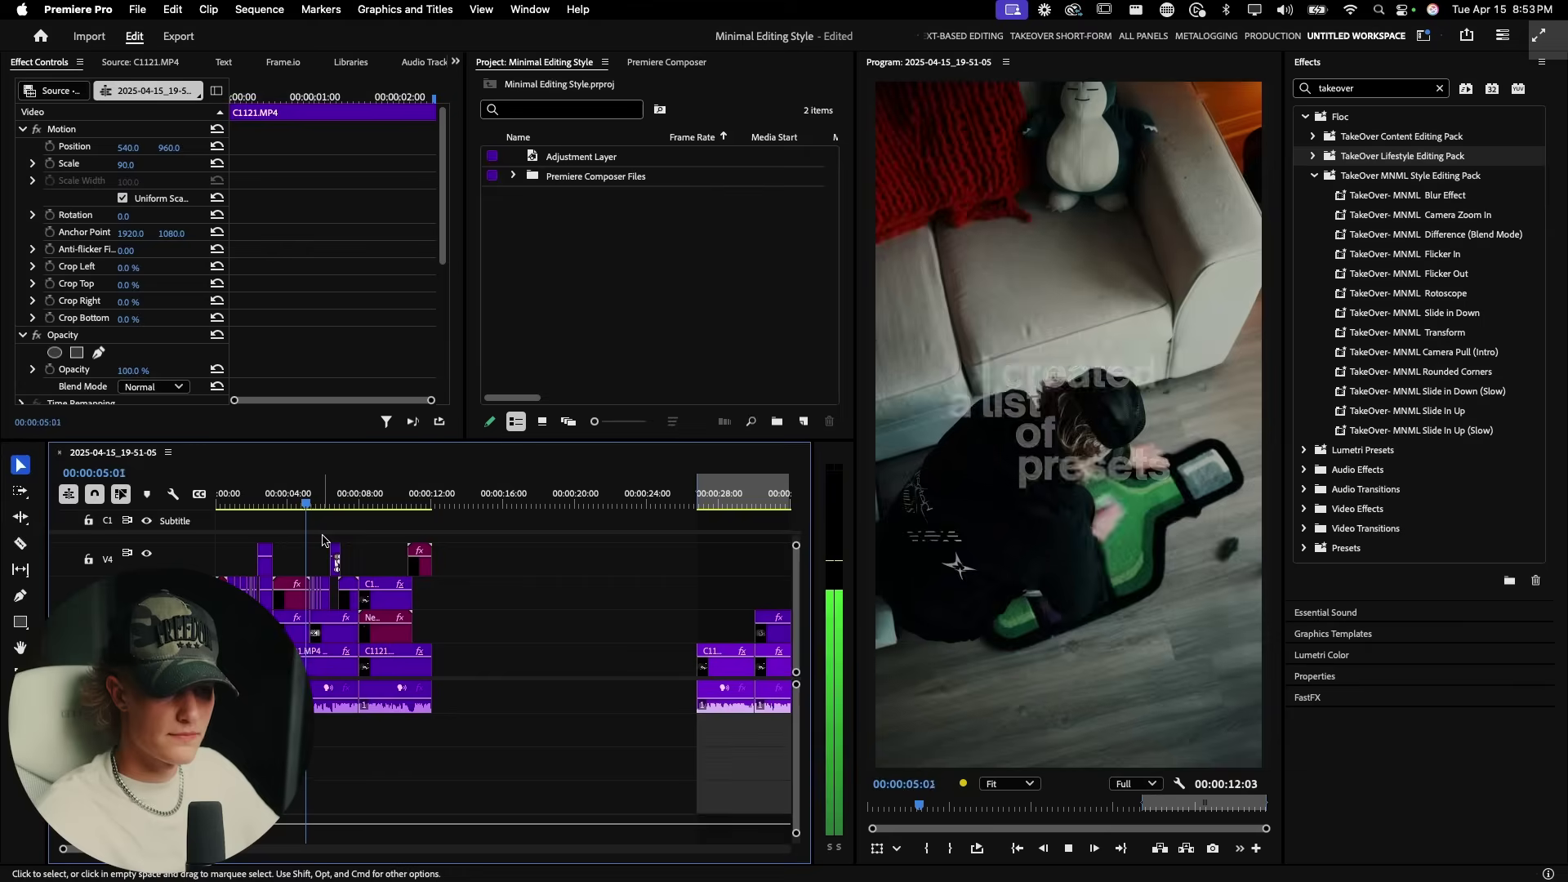
pyautogui.press('space')
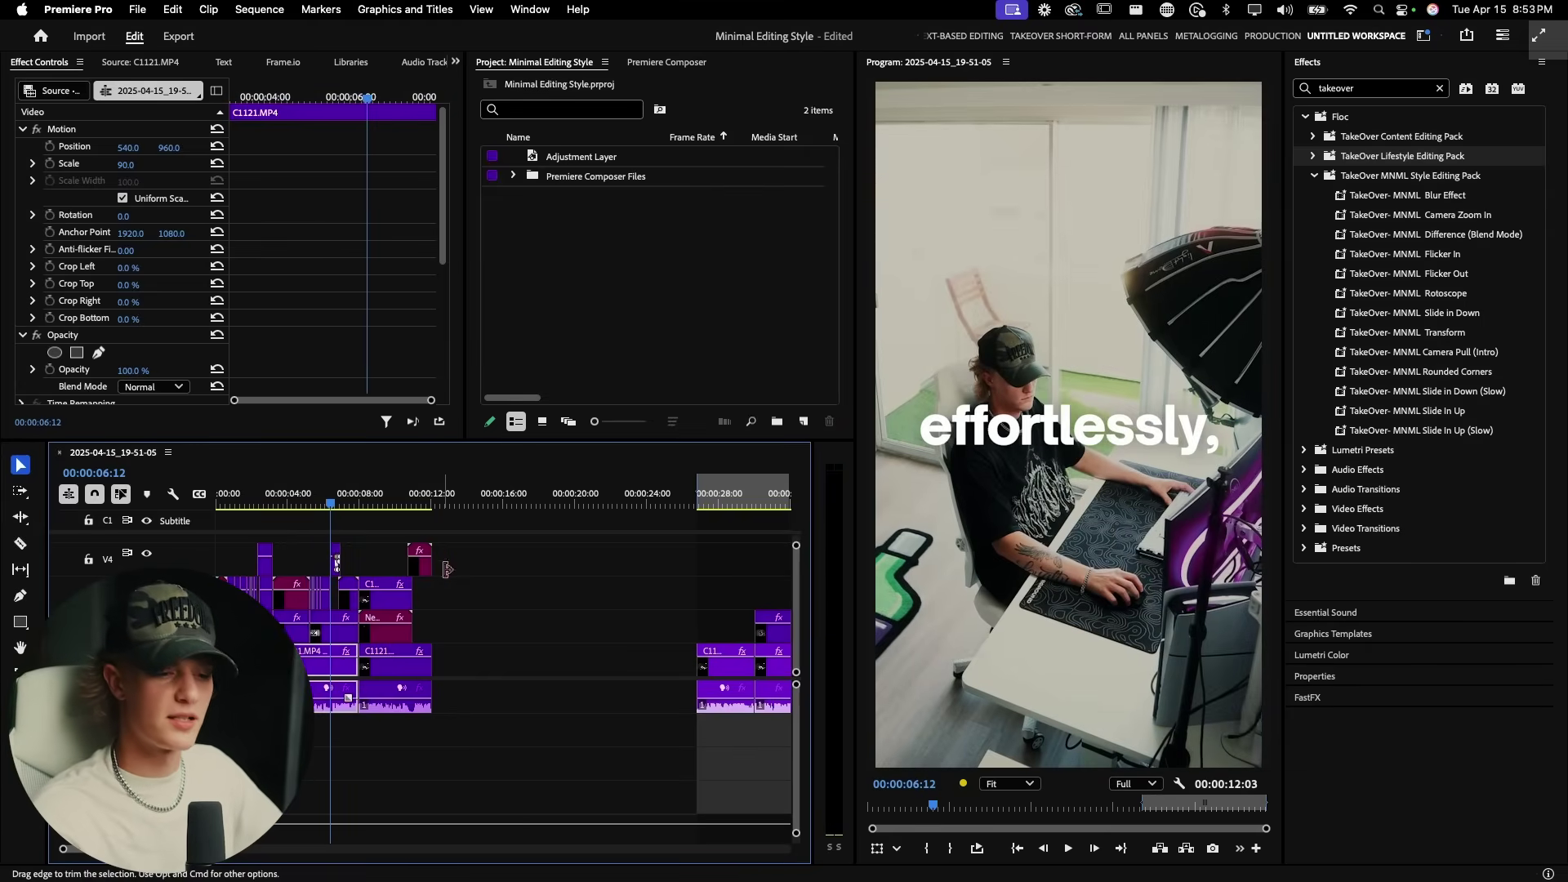
# Review the unedited C1121.MP4 clips and their overlay footage in the section starting around 27 seconds
pyautogui.hscroll(5, 563, 592)
pyautogui.click(560, 585)
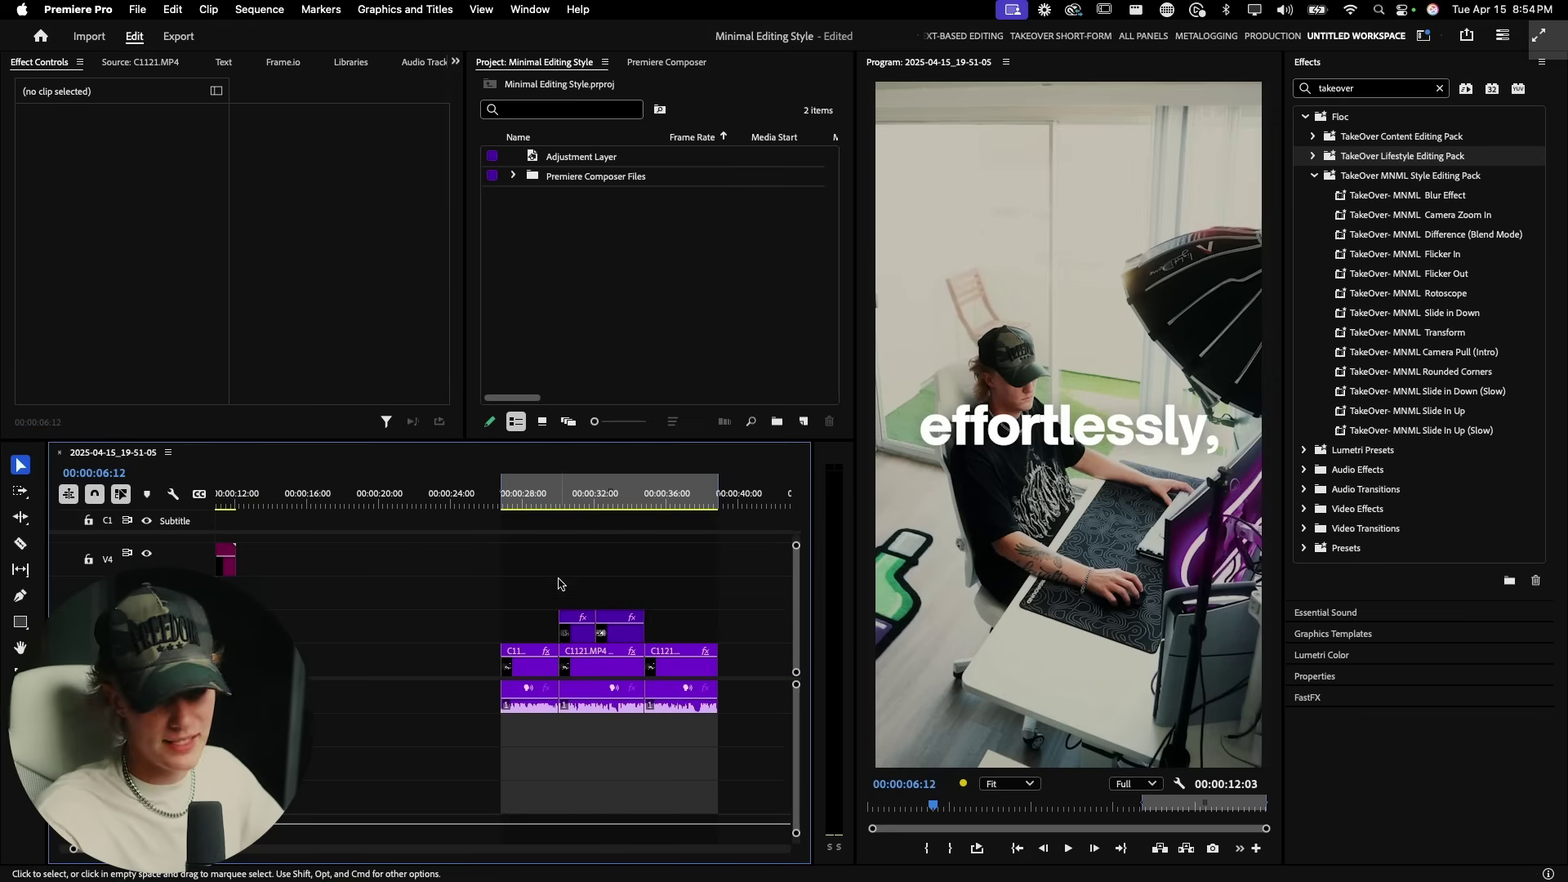
pyautogui.click(510, 502)
pyautogui.hscroll(2, 500, 591)
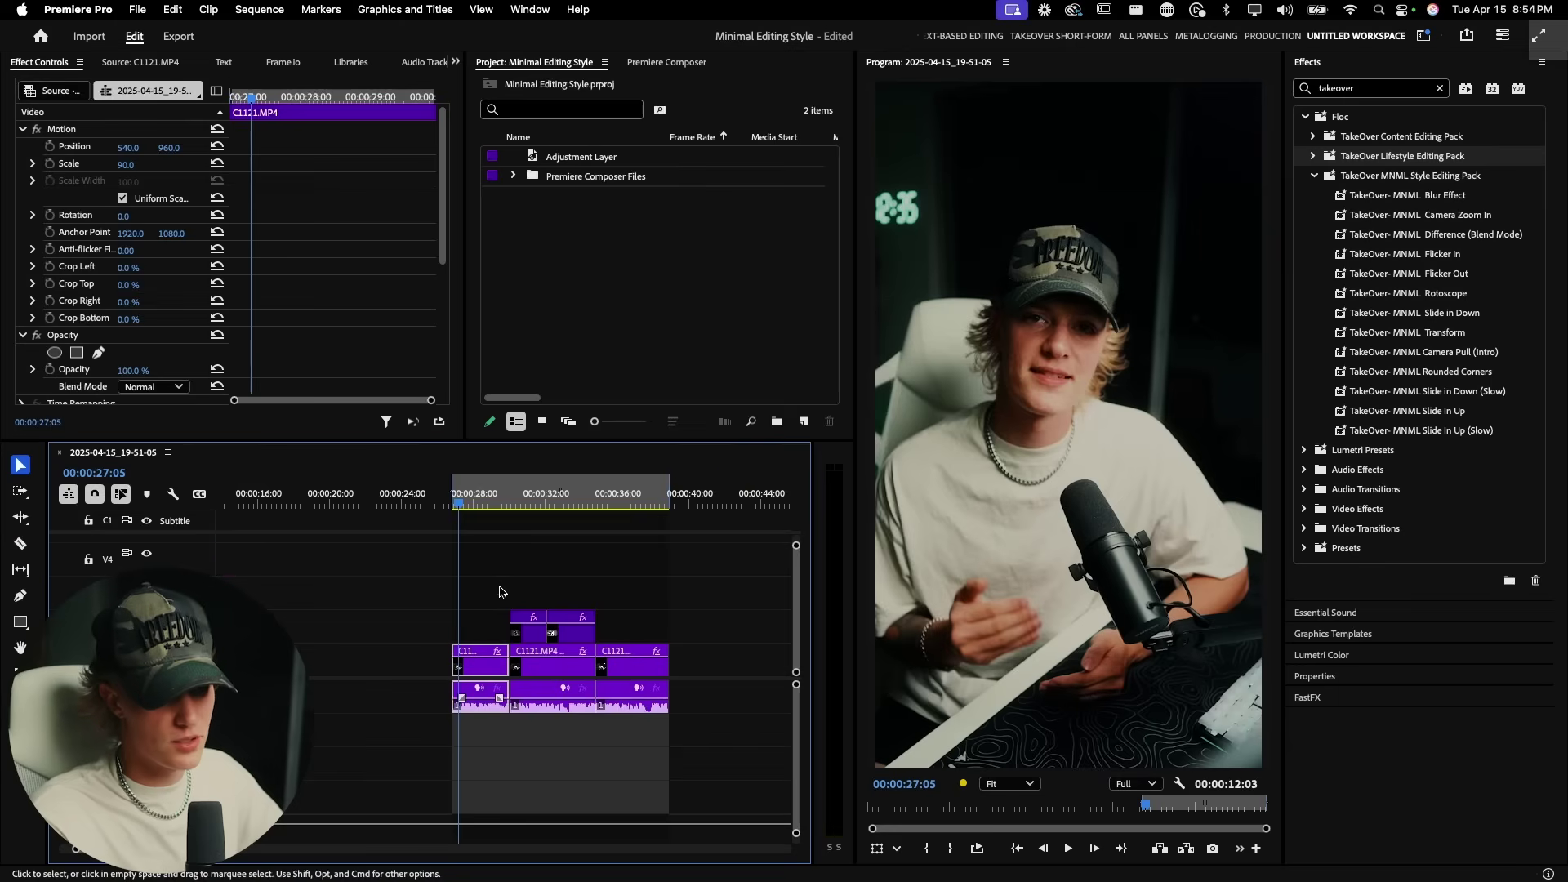
pyautogui.press('=')
pyautogui.hscroll(4, 465, 634)
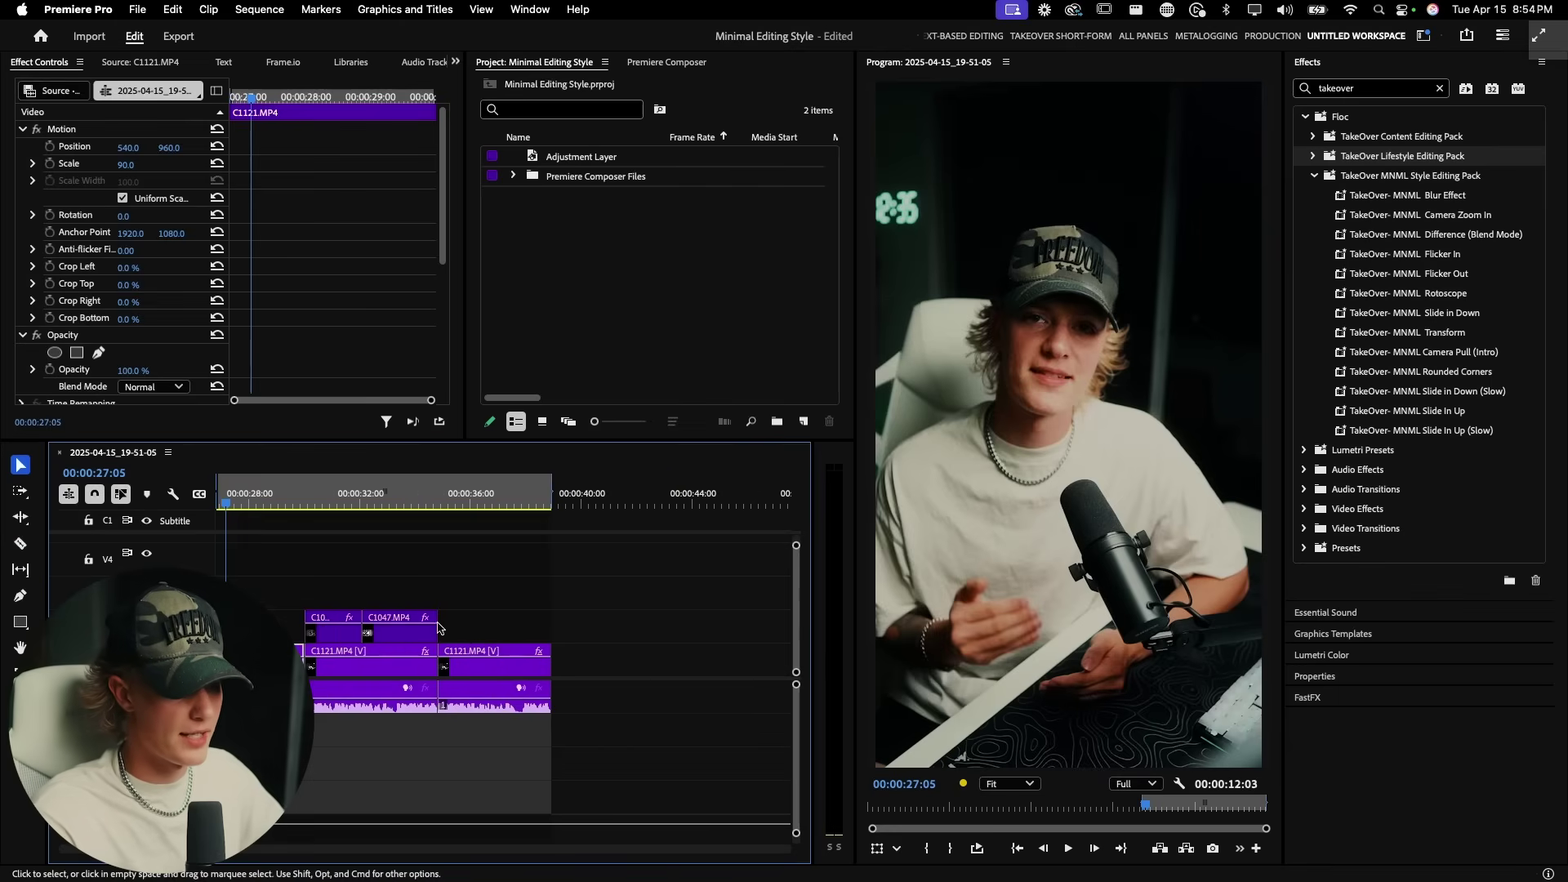
pyautogui.hscroll(-2, 374, 670)
pyautogui.moveTo(424, 505); pyautogui.dragTo(468, 508)
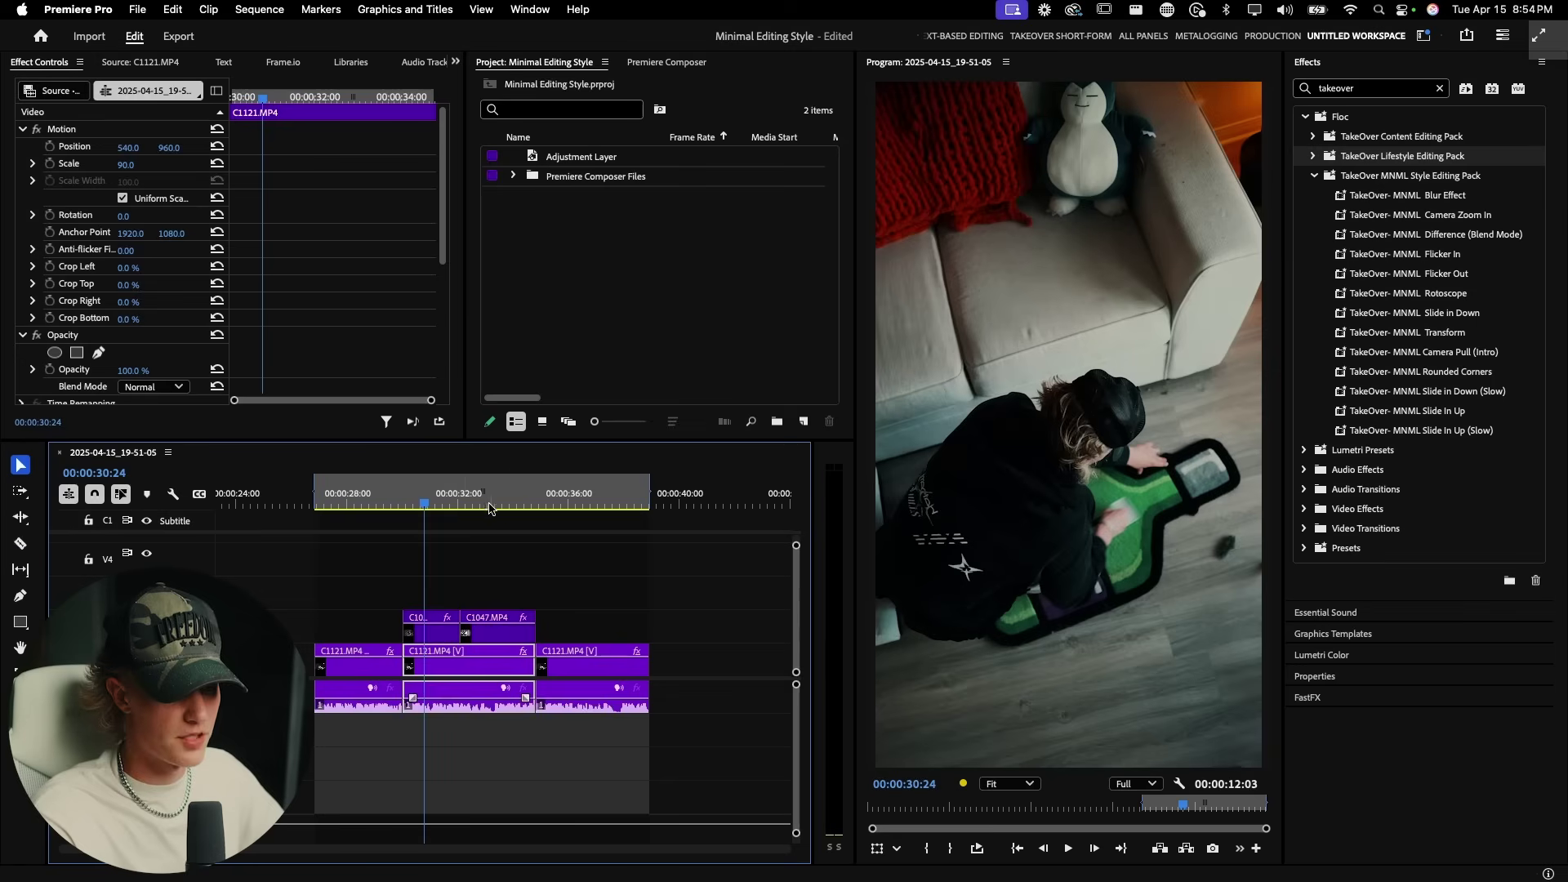
pyautogui.click(507, 504)
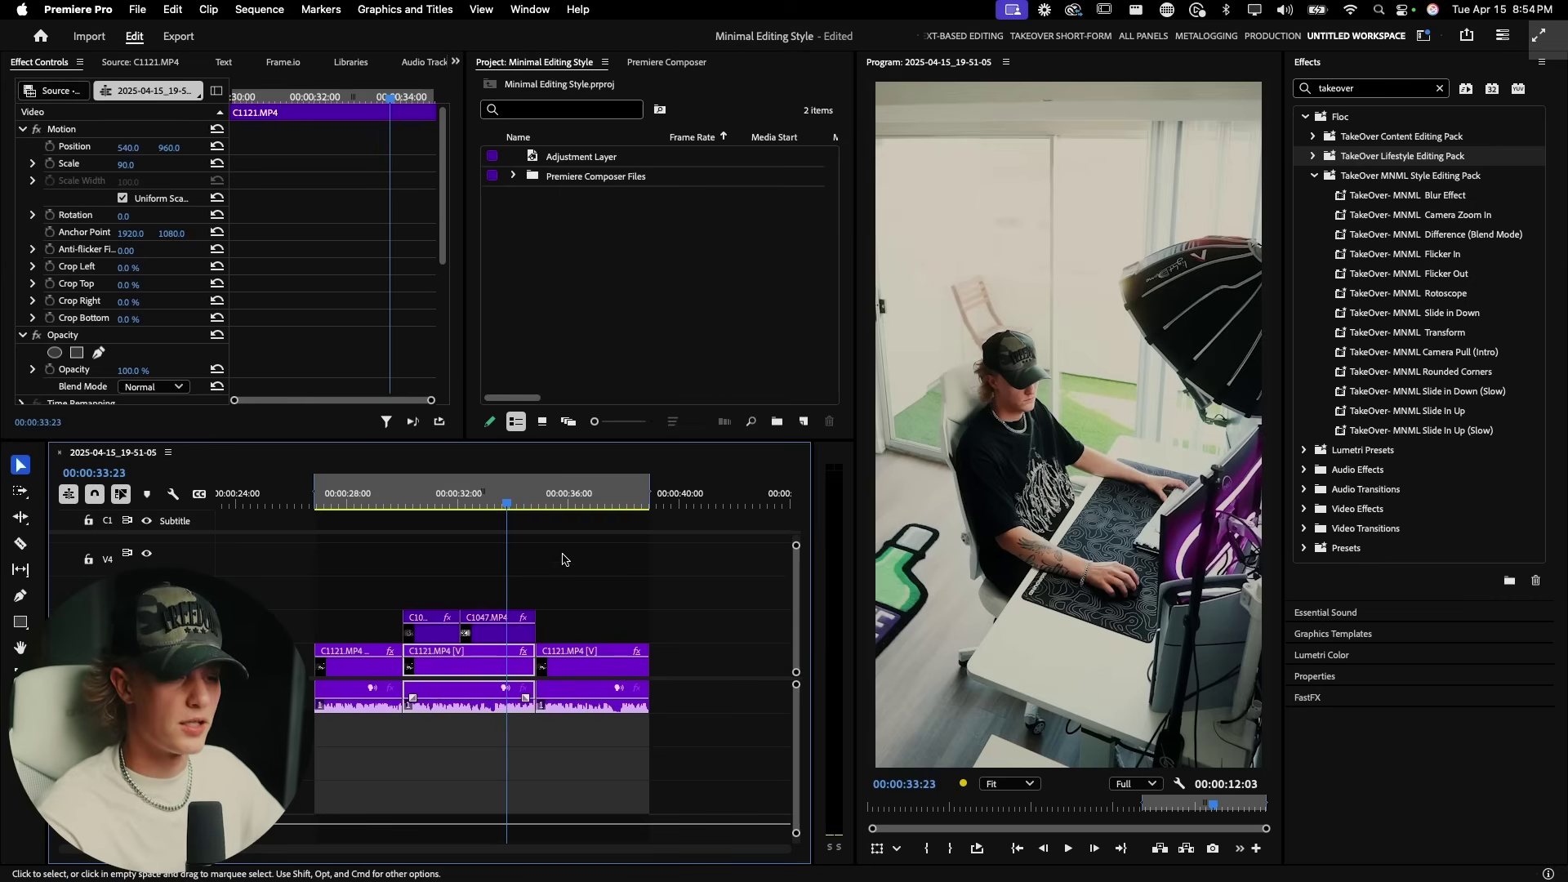
# Generate a static transcript of the sequence
pyautogui.click(223, 62)
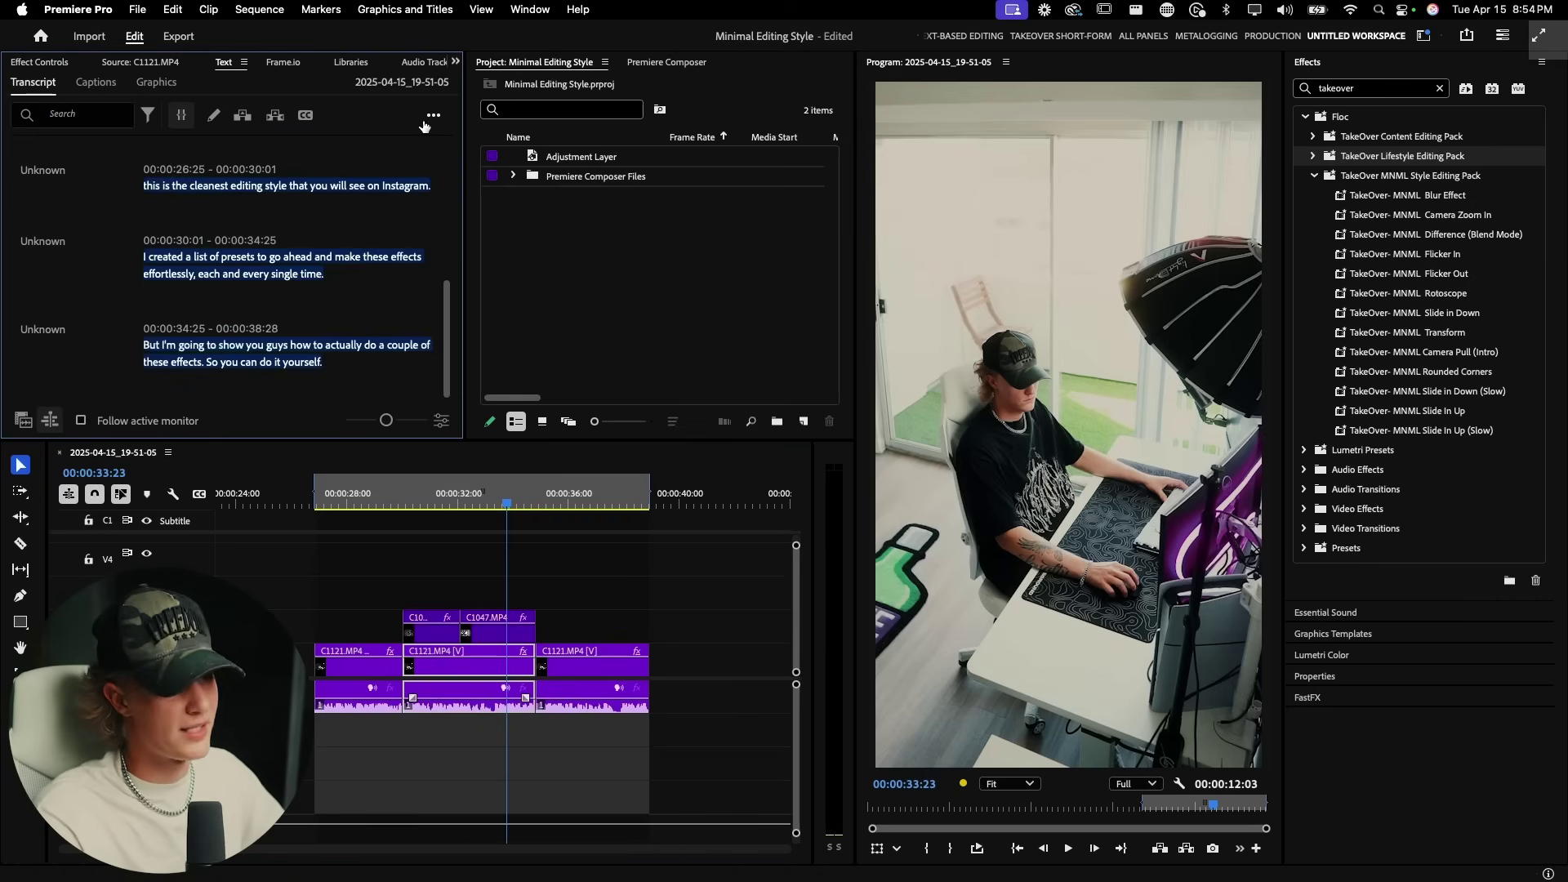
pyautogui.click(434, 115)
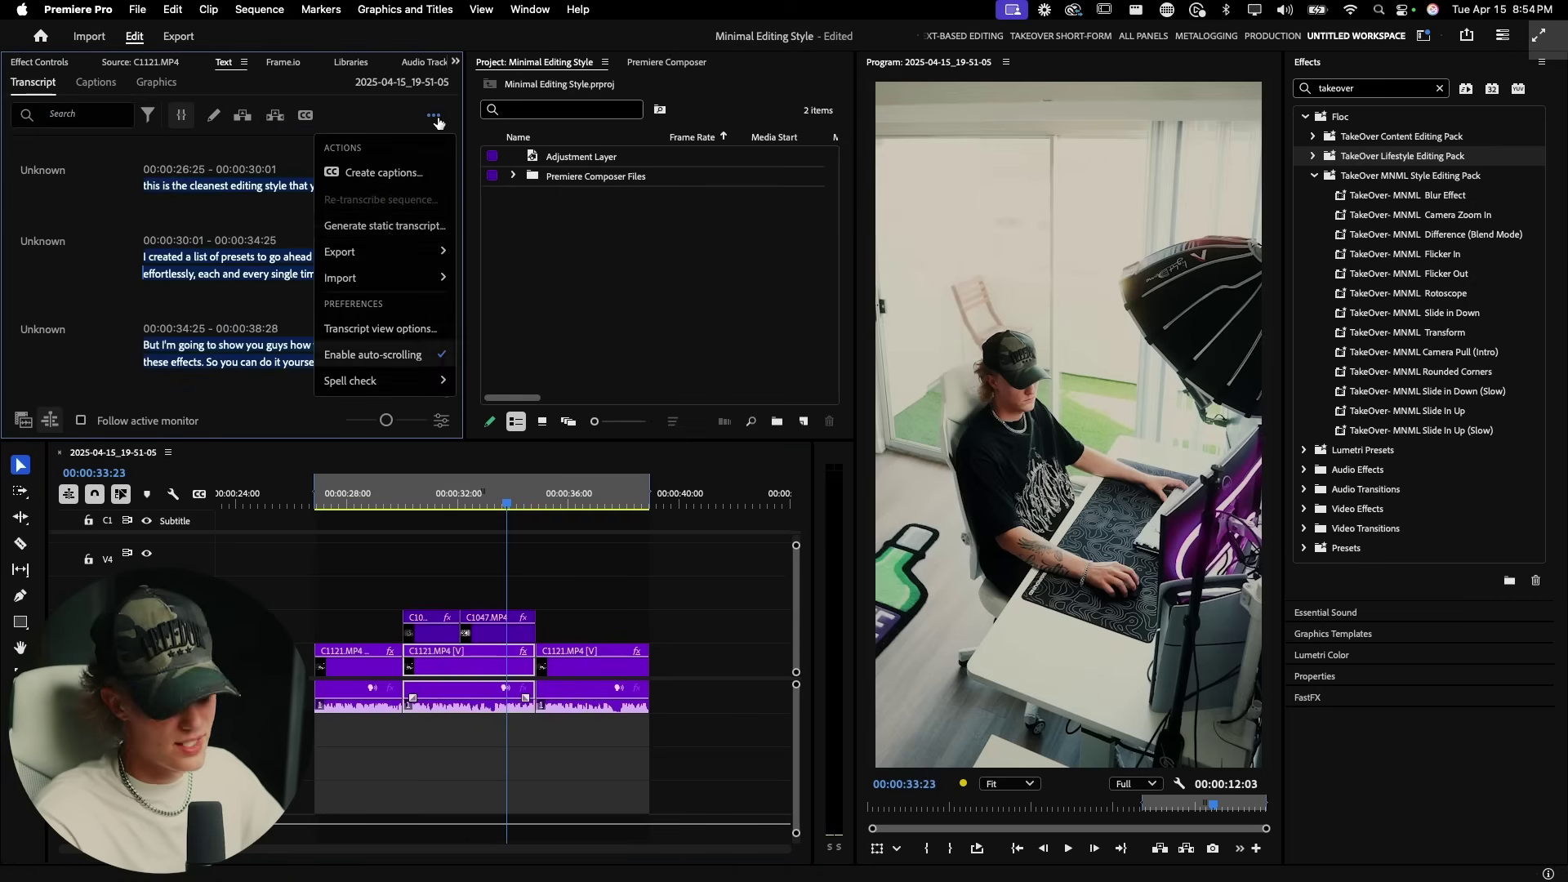
pyautogui.click(385, 226)
pyautogui.click(621, 502)
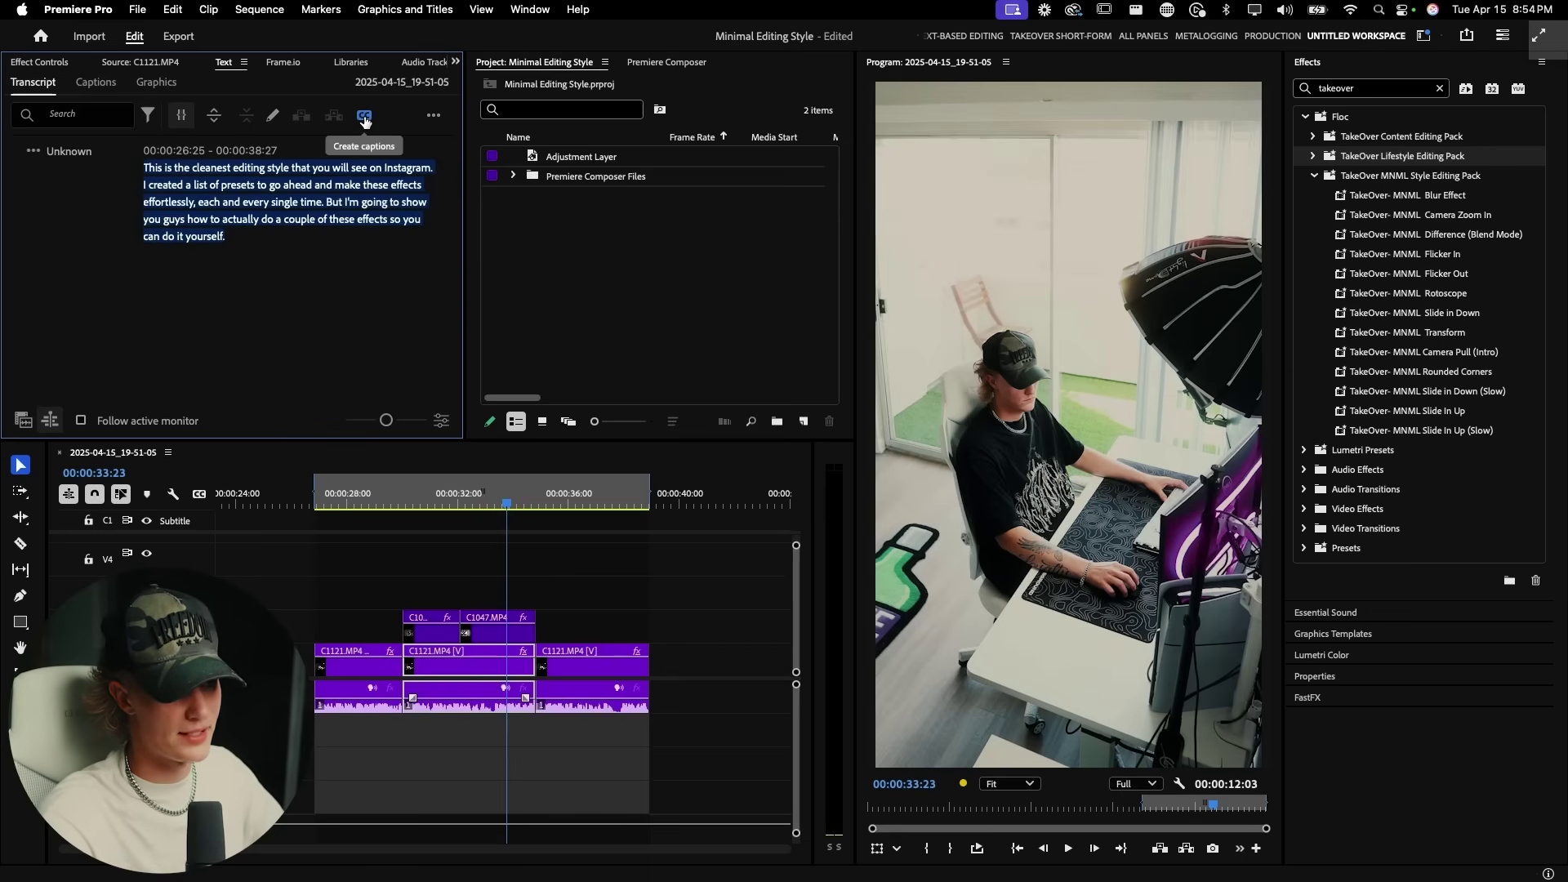
# Create captions from the transcript with a maximum length of 7 characters and a minimum duration of 1.2 seconds
pyautogui.click(364, 119)
pyautogui.click(608, 503)
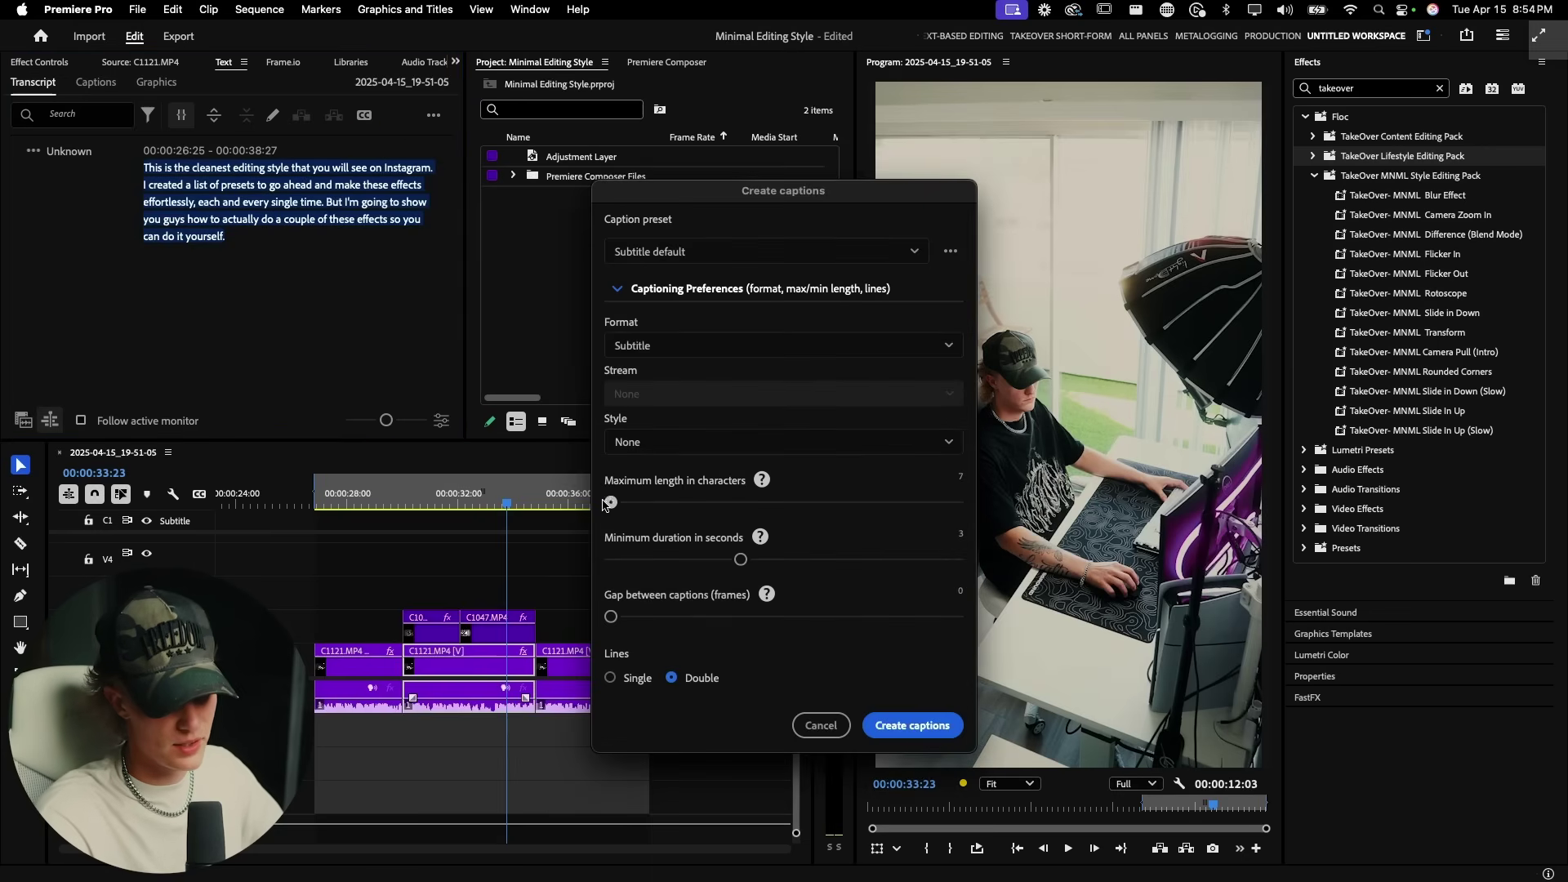
pyautogui.click(611, 559)
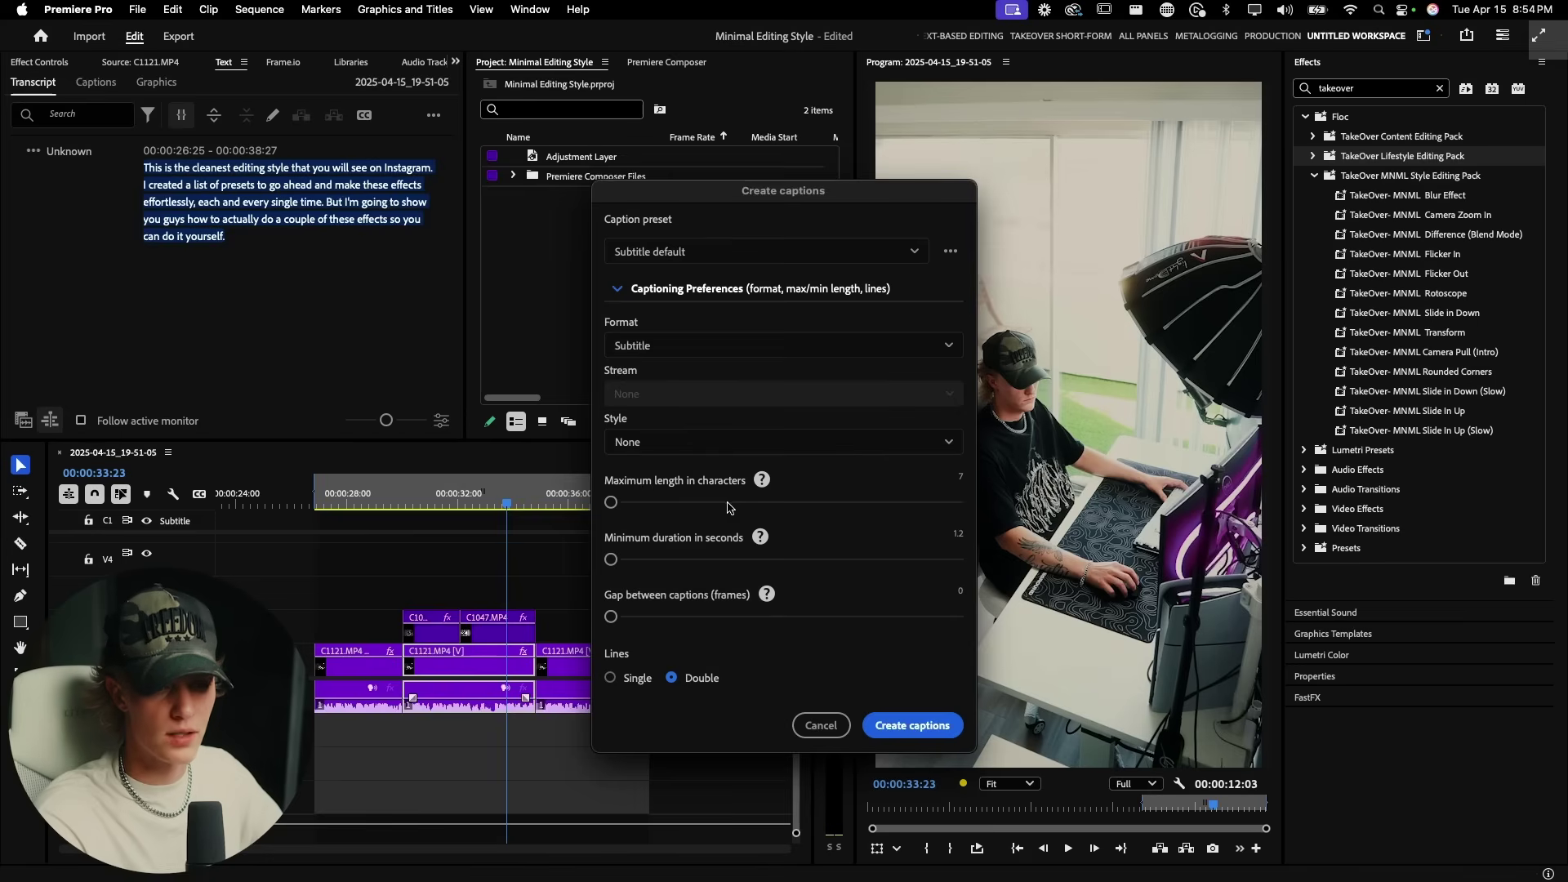
pyautogui.moveTo(611, 502); pyautogui.dragTo(764, 504)
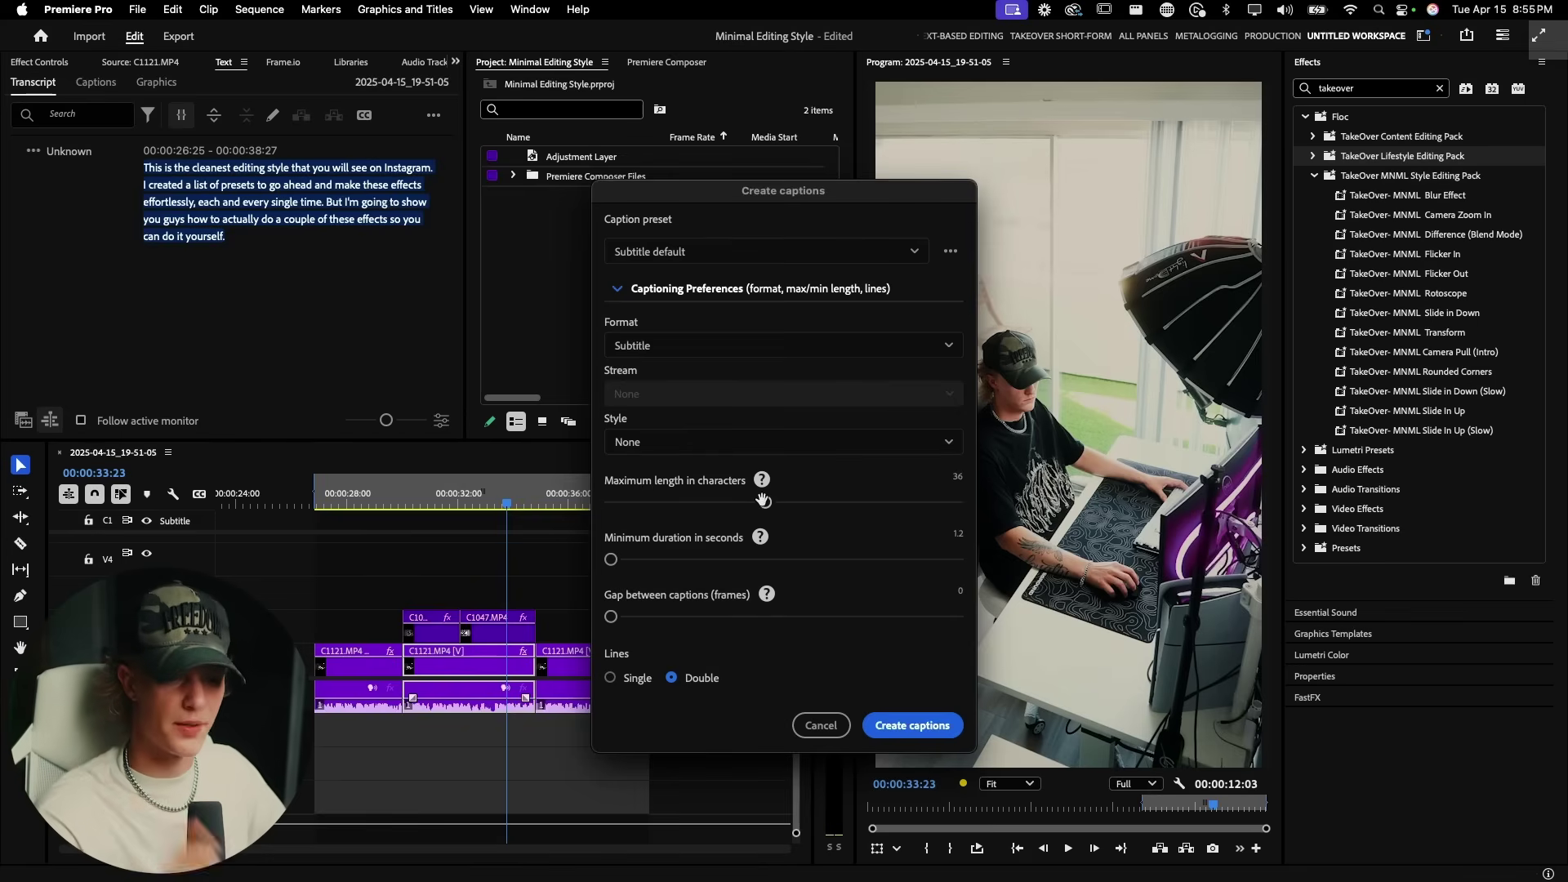
pyautogui.moveTo(763, 499); pyautogui.dragTo(733, 560)
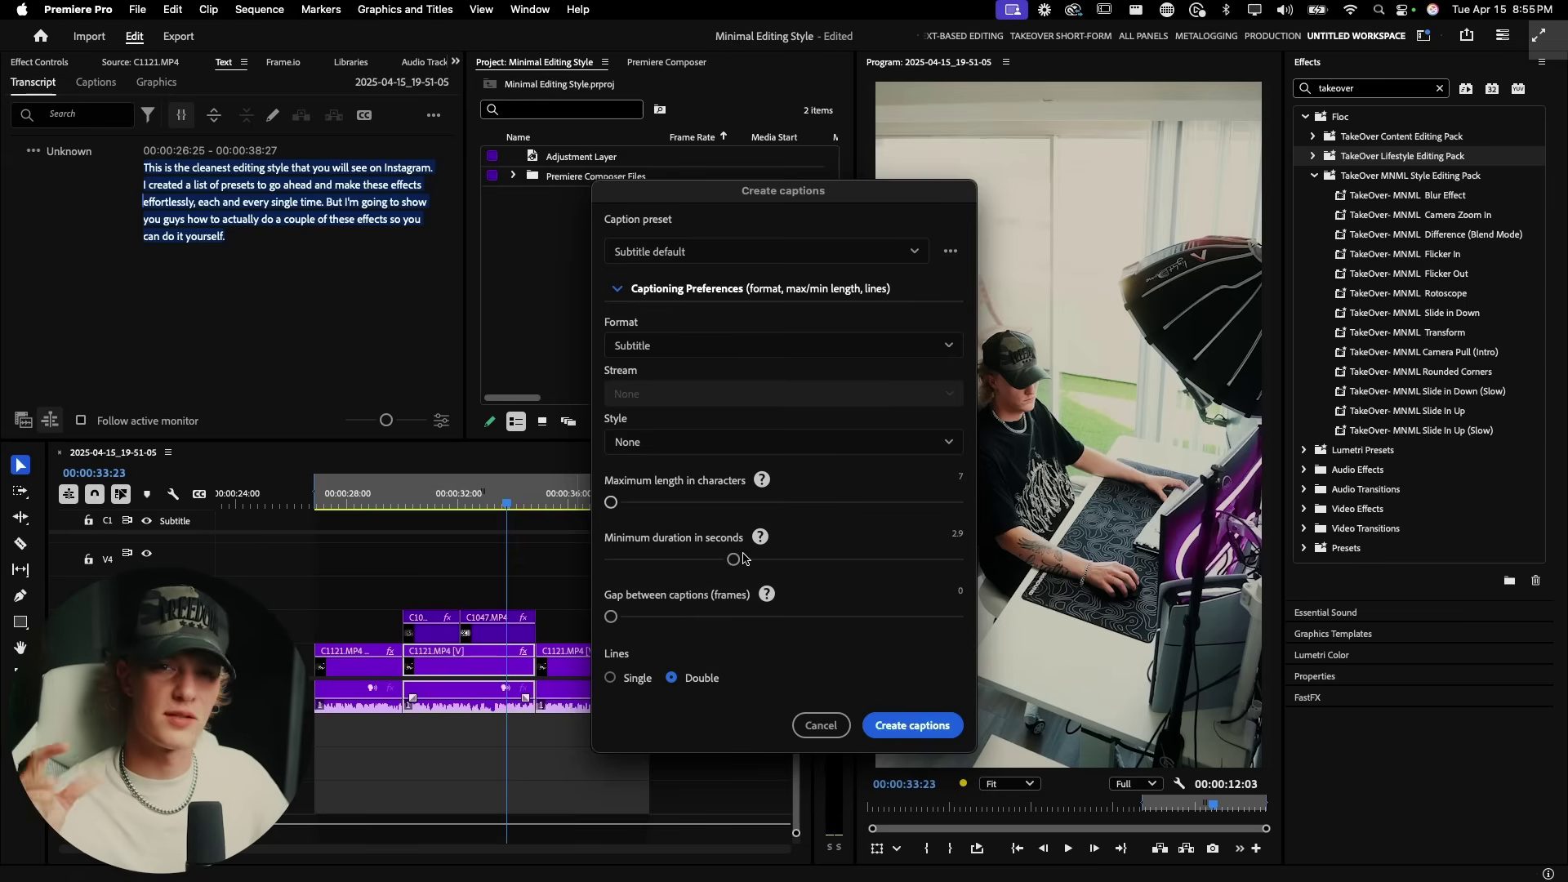
pyautogui.moveTo(733, 562); pyautogui.dragTo(608, 560)
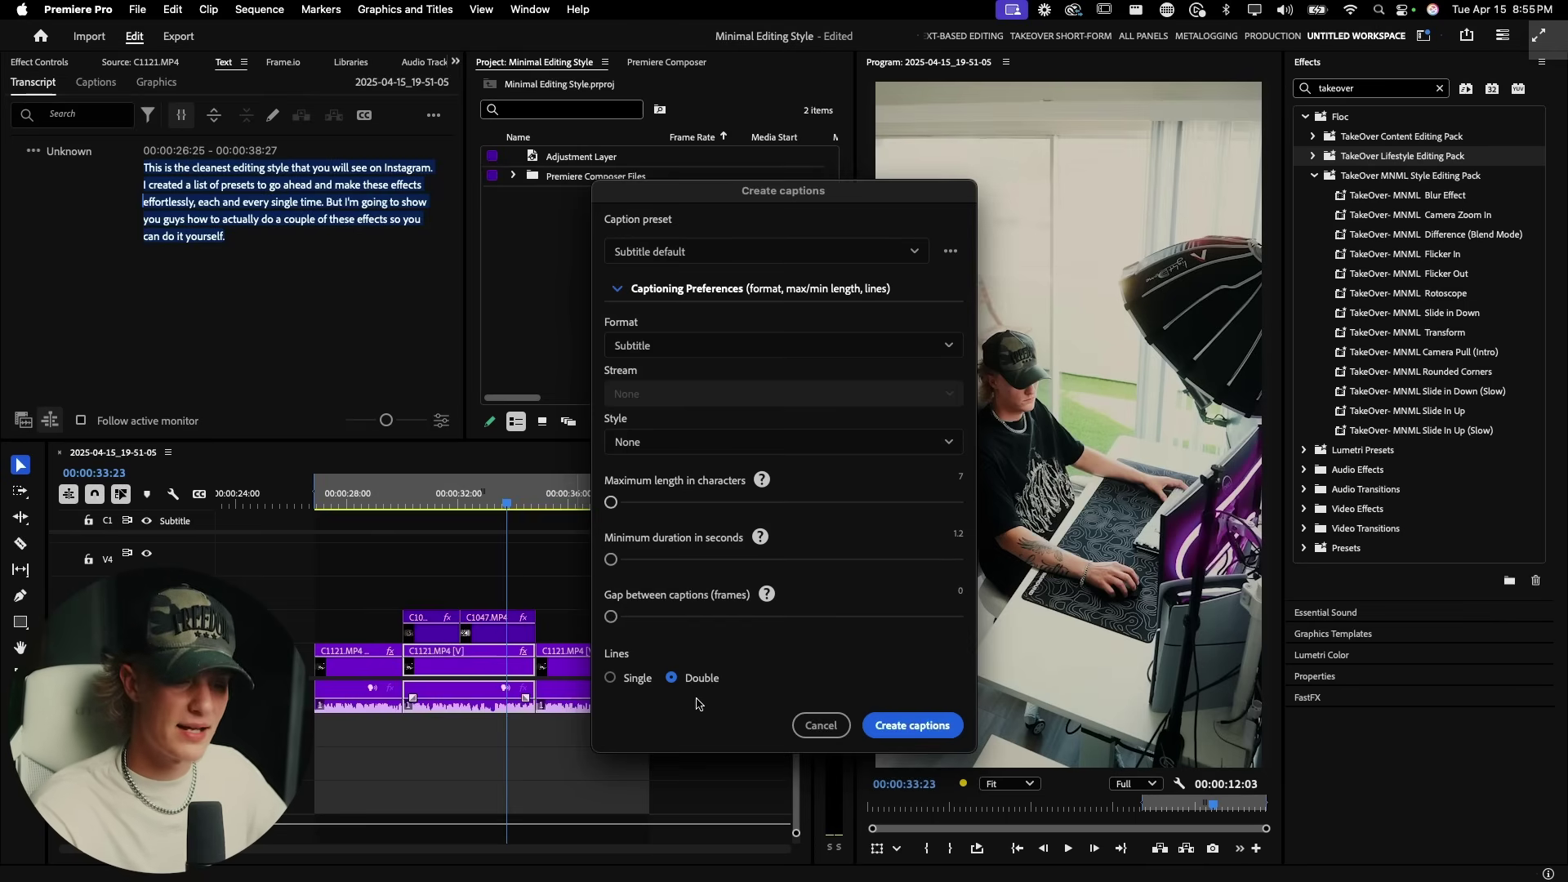
pyautogui.click(913, 725)
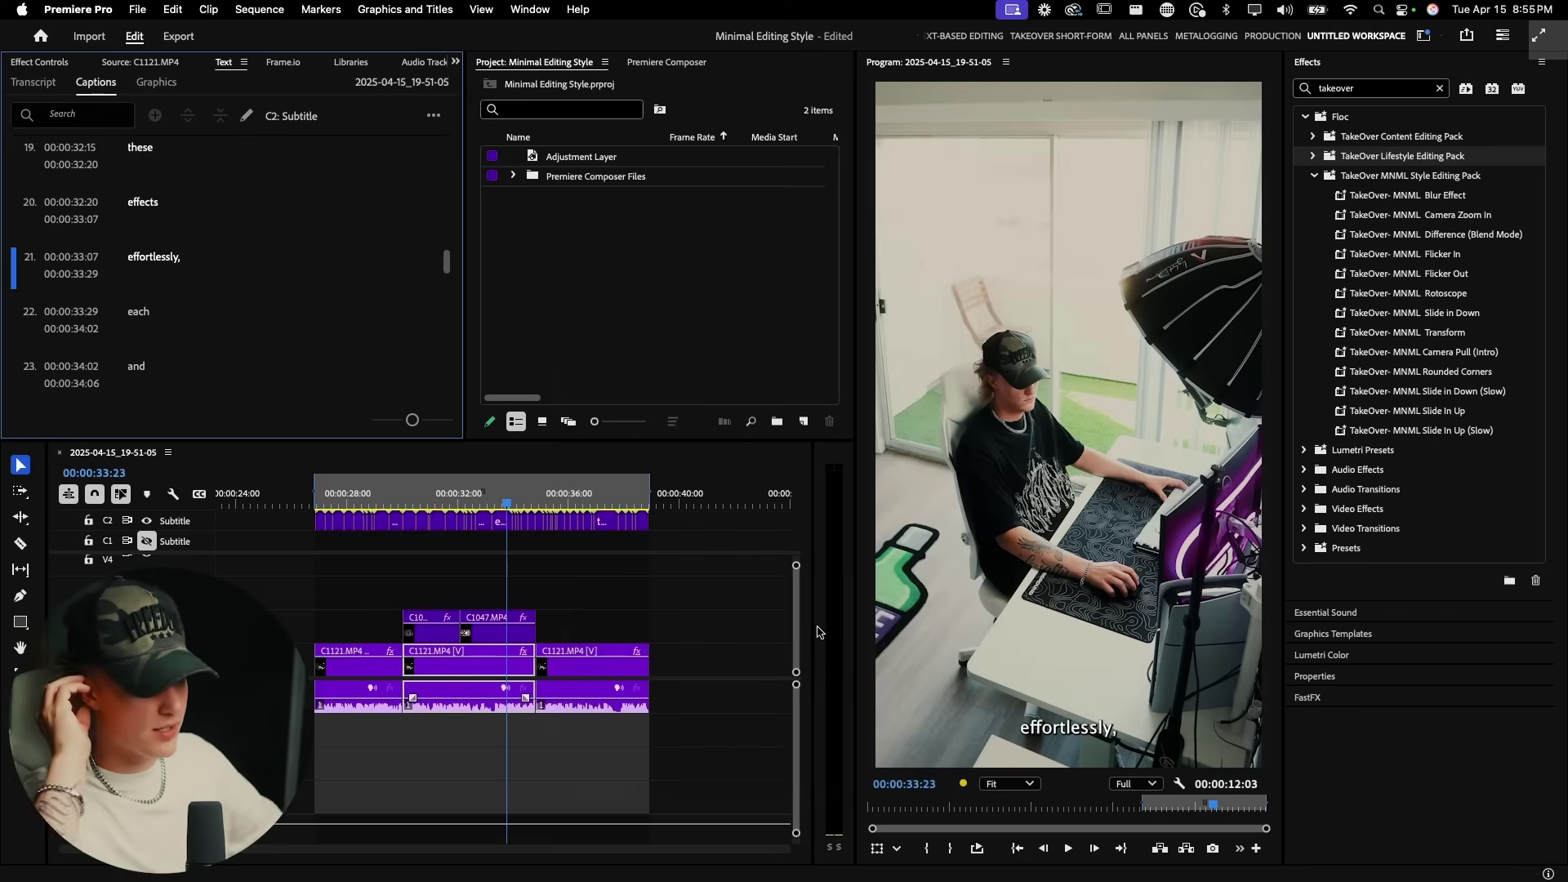
# Select all the captions on the C2 subtitle track and show their properties
pyautogui.moveTo(699, 520); pyautogui.dragTo(303, 528)
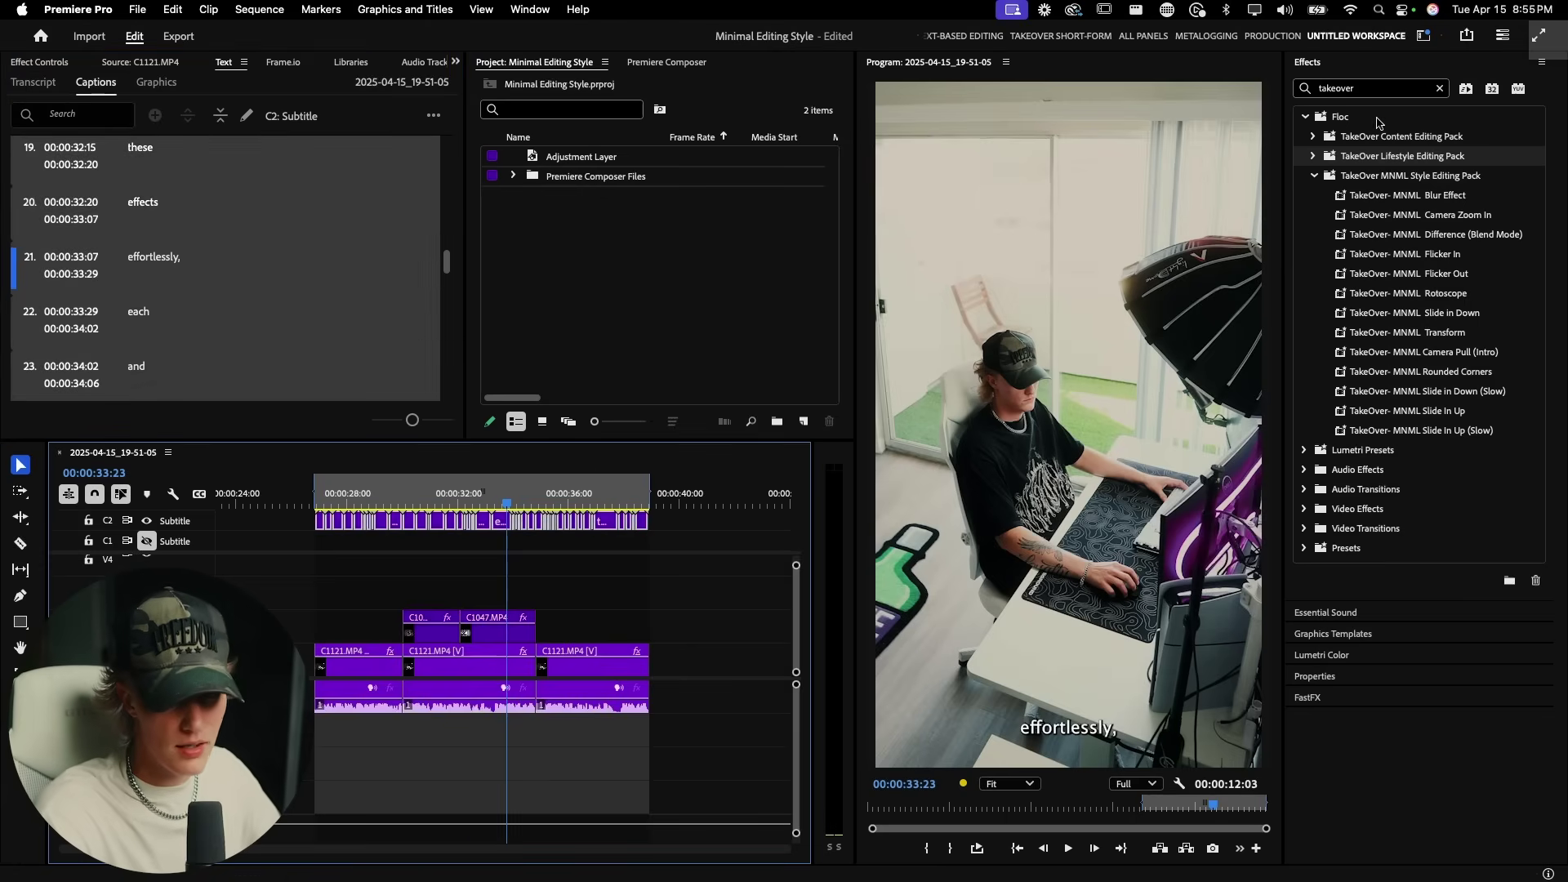
pyautogui.click(1323, 64)
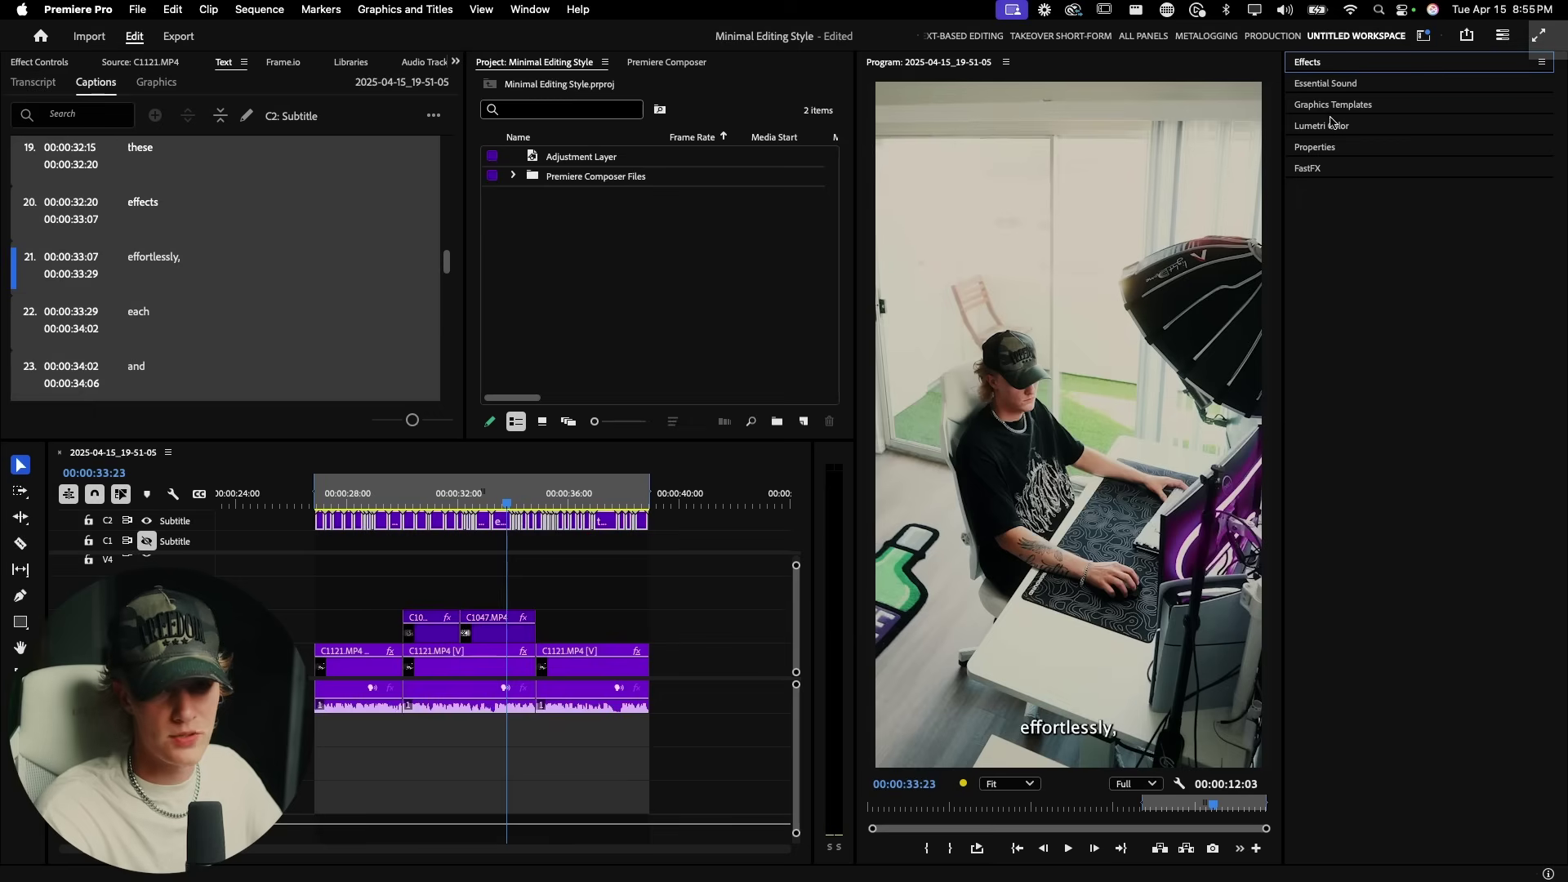
pyautogui.click(1327, 149)
# Try Montserrat Black and FranklinGothic URW Heavy as fonts for the selected captions
pyautogui.click(1396, 375)
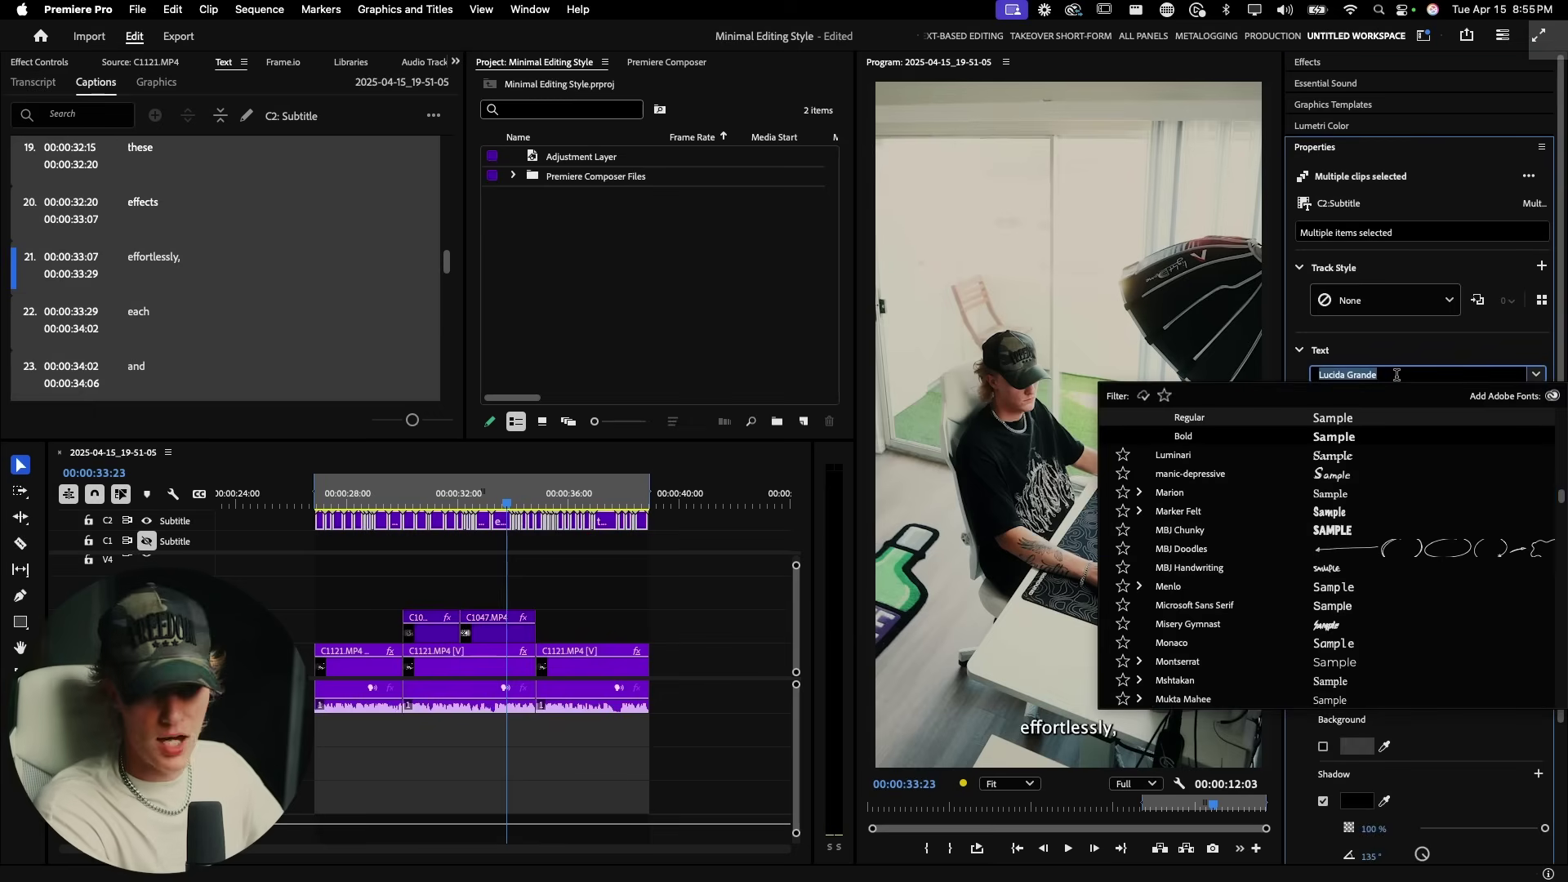
pyautogui.write('mon')
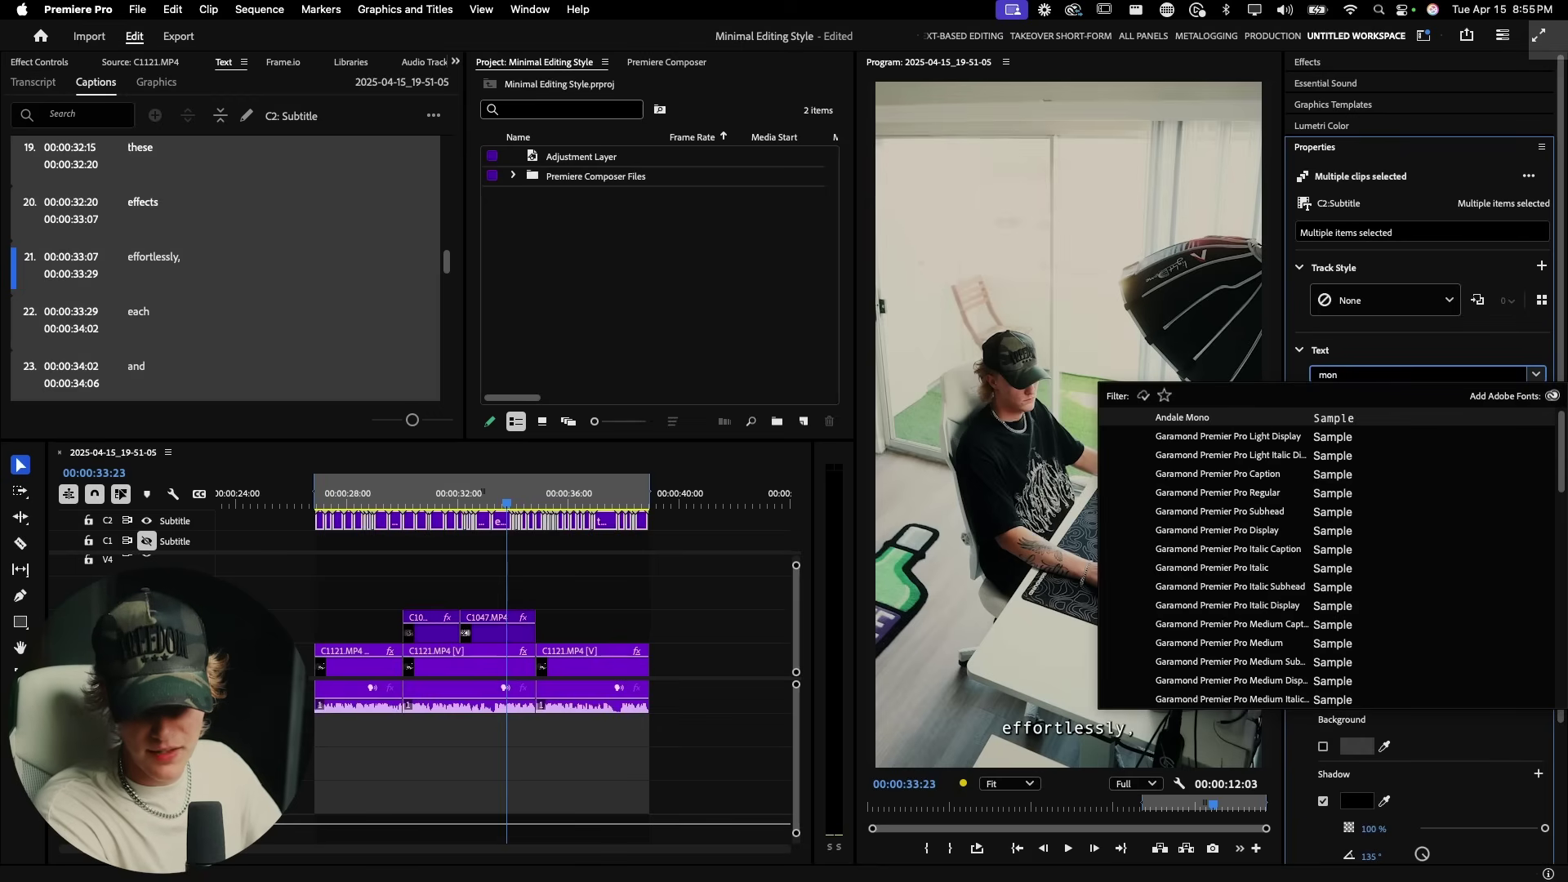
pyautogui.write('t')
pyautogui.click(1221, 606)
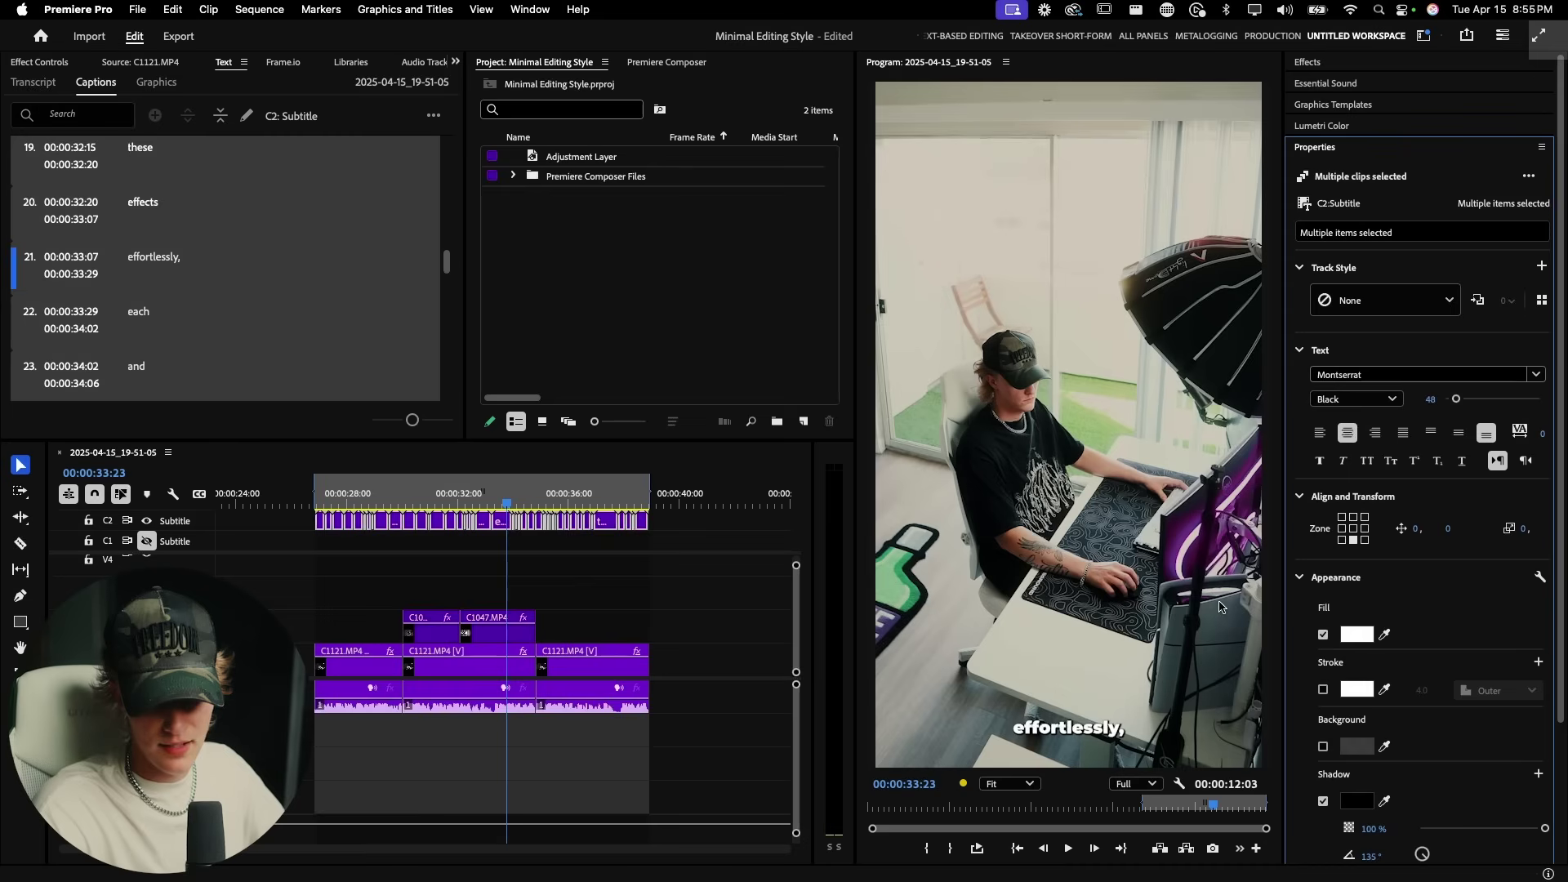
pyautogui.click(1391, 371)
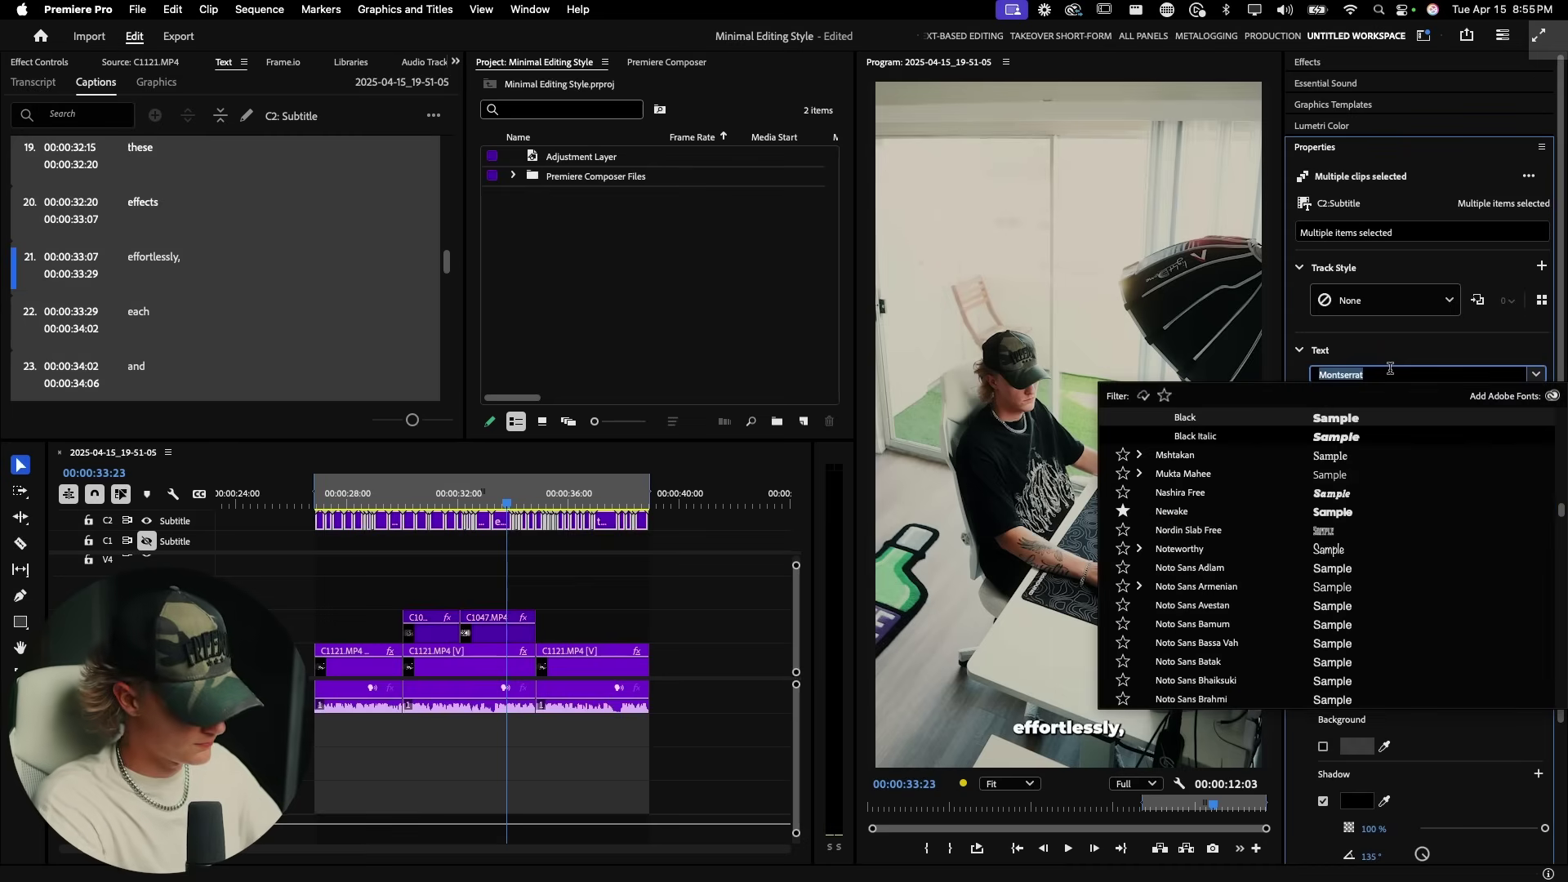
pyautogui.write('franklin')
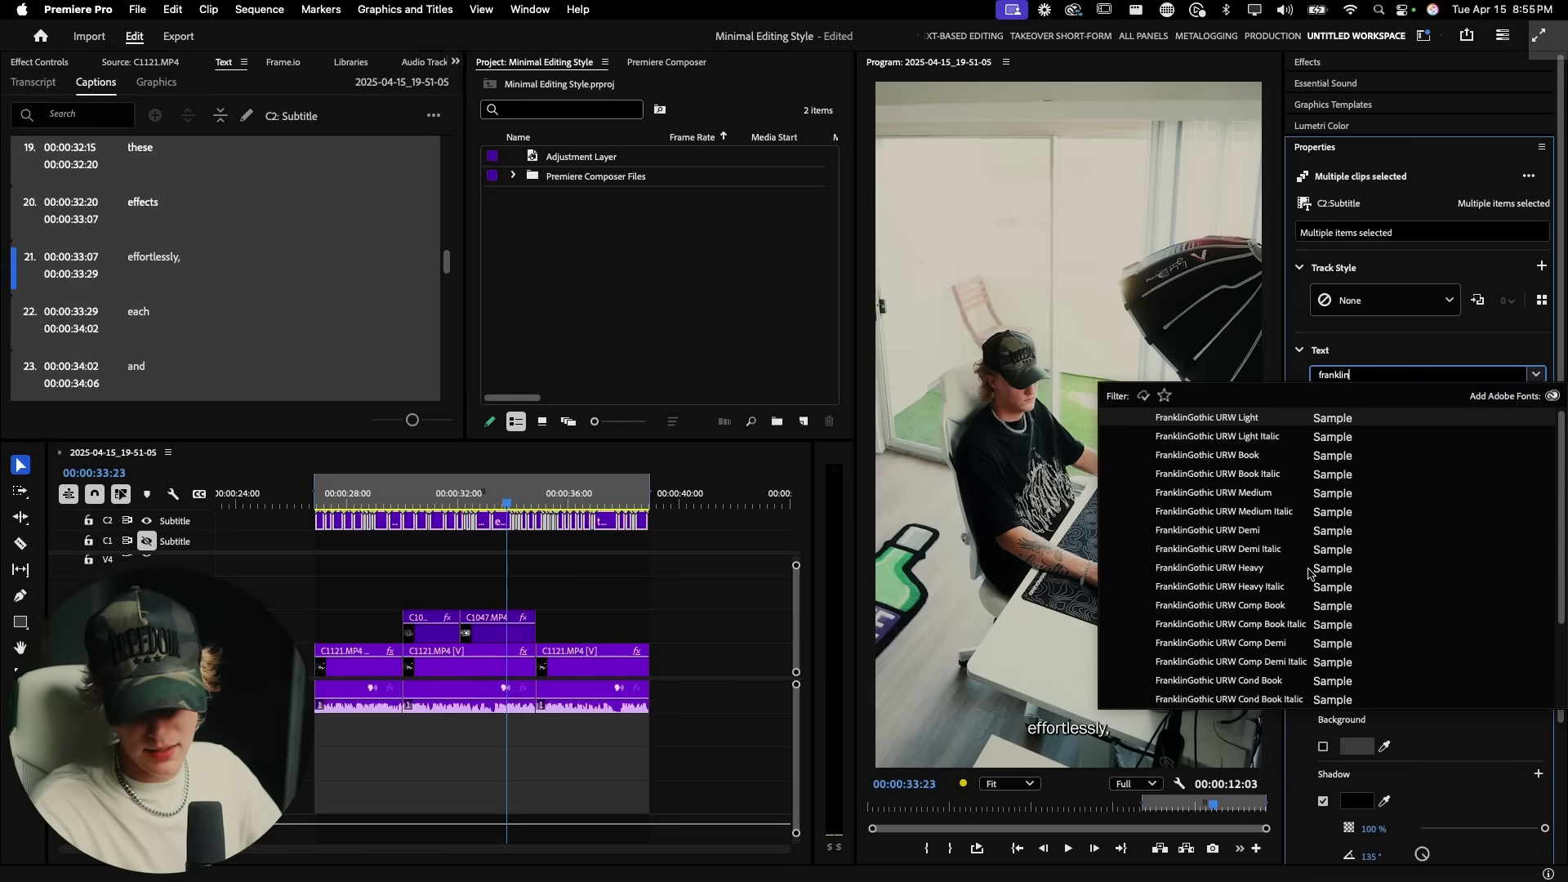
pyautogui.click(1264, 570)
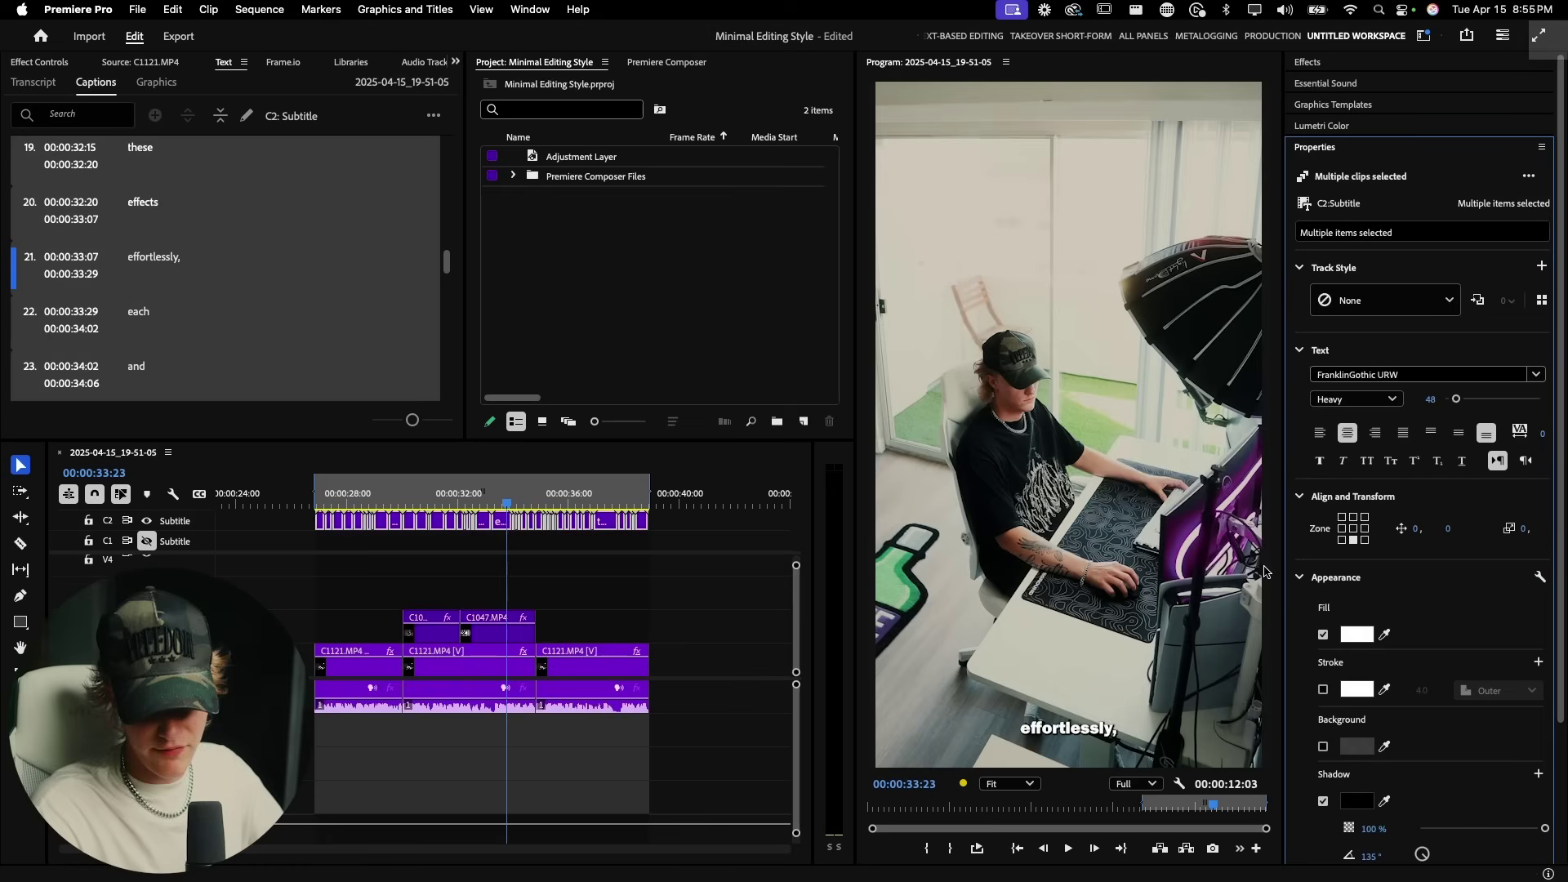
# Set the font of the selected captions to Open Sauce Sans Black
pyautogui.click(1404, 374)
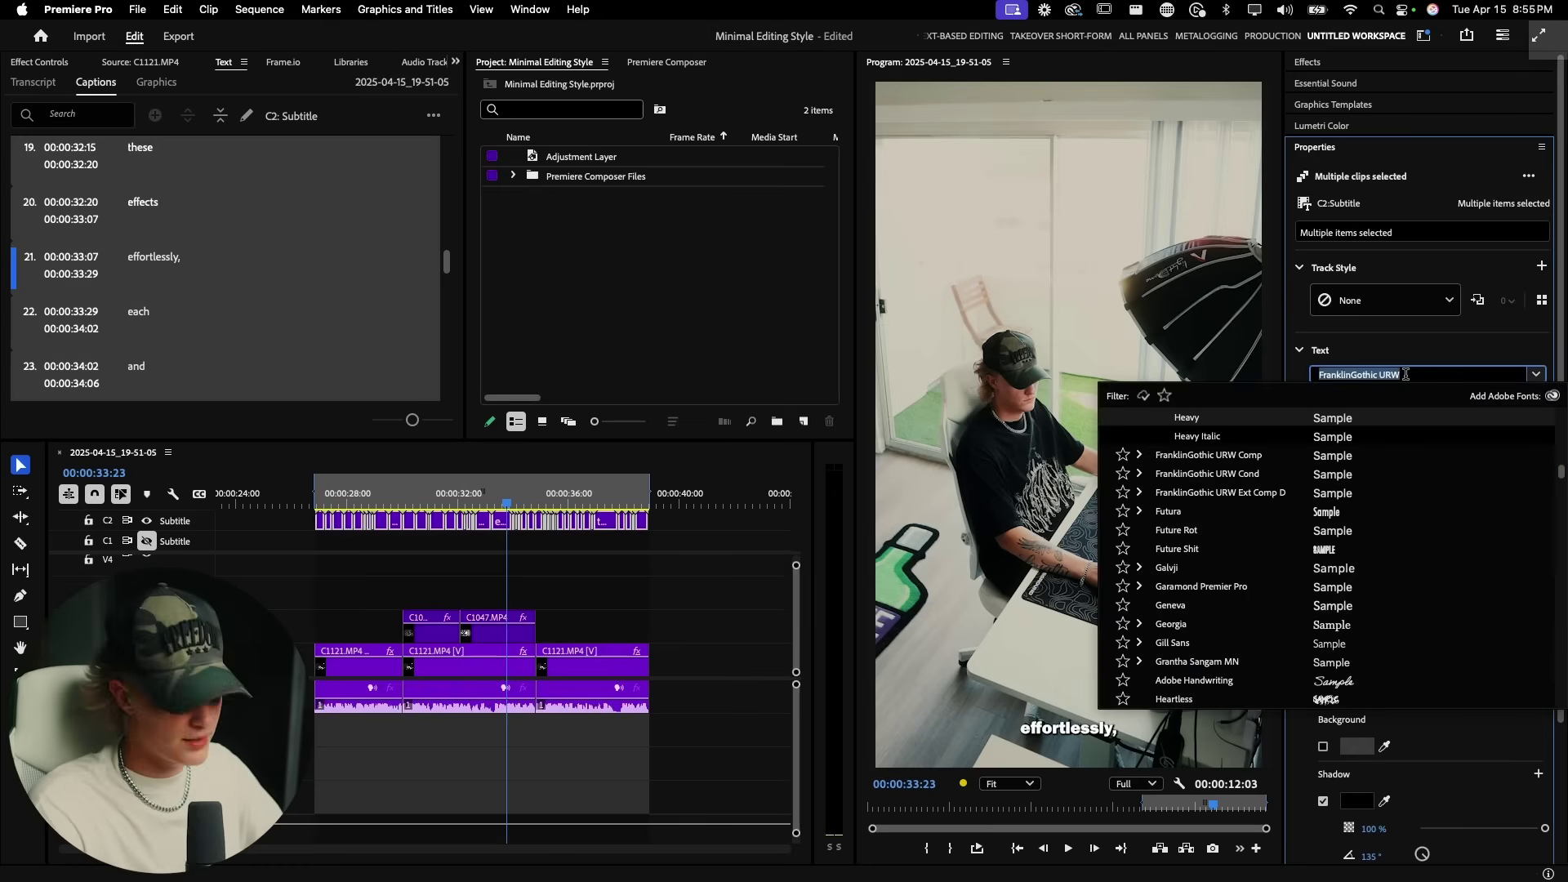
pyautogui.write('open')
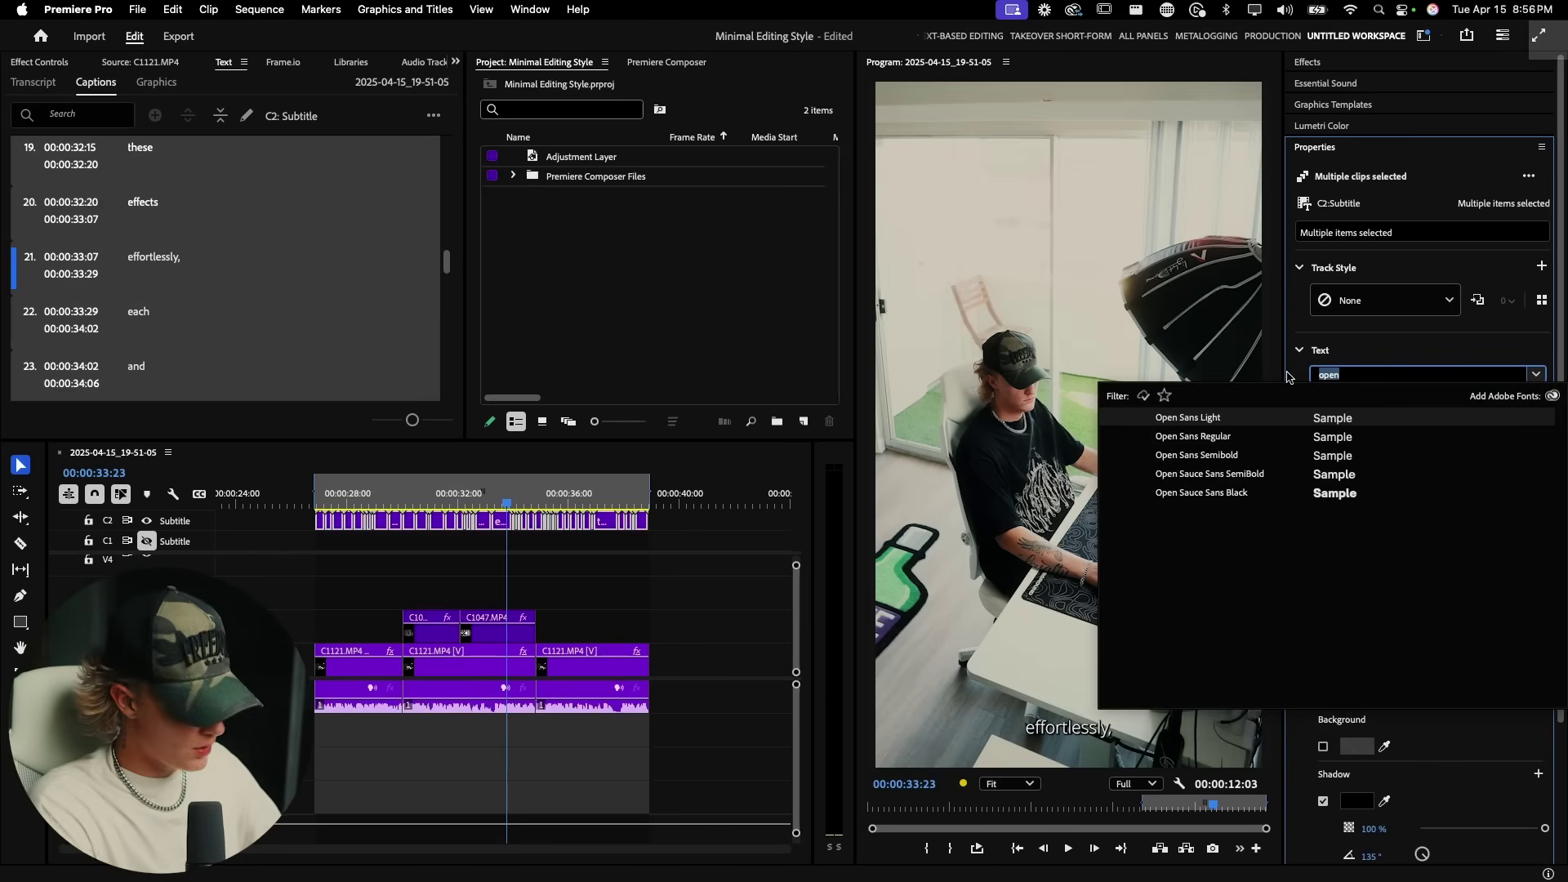
pyautogui.press('BackSpace')
pyautogui.write('oen')
pyautogui.press('BackSpace')
pyautogui.press('BackSpace')
pyautogui.write('pen sau')
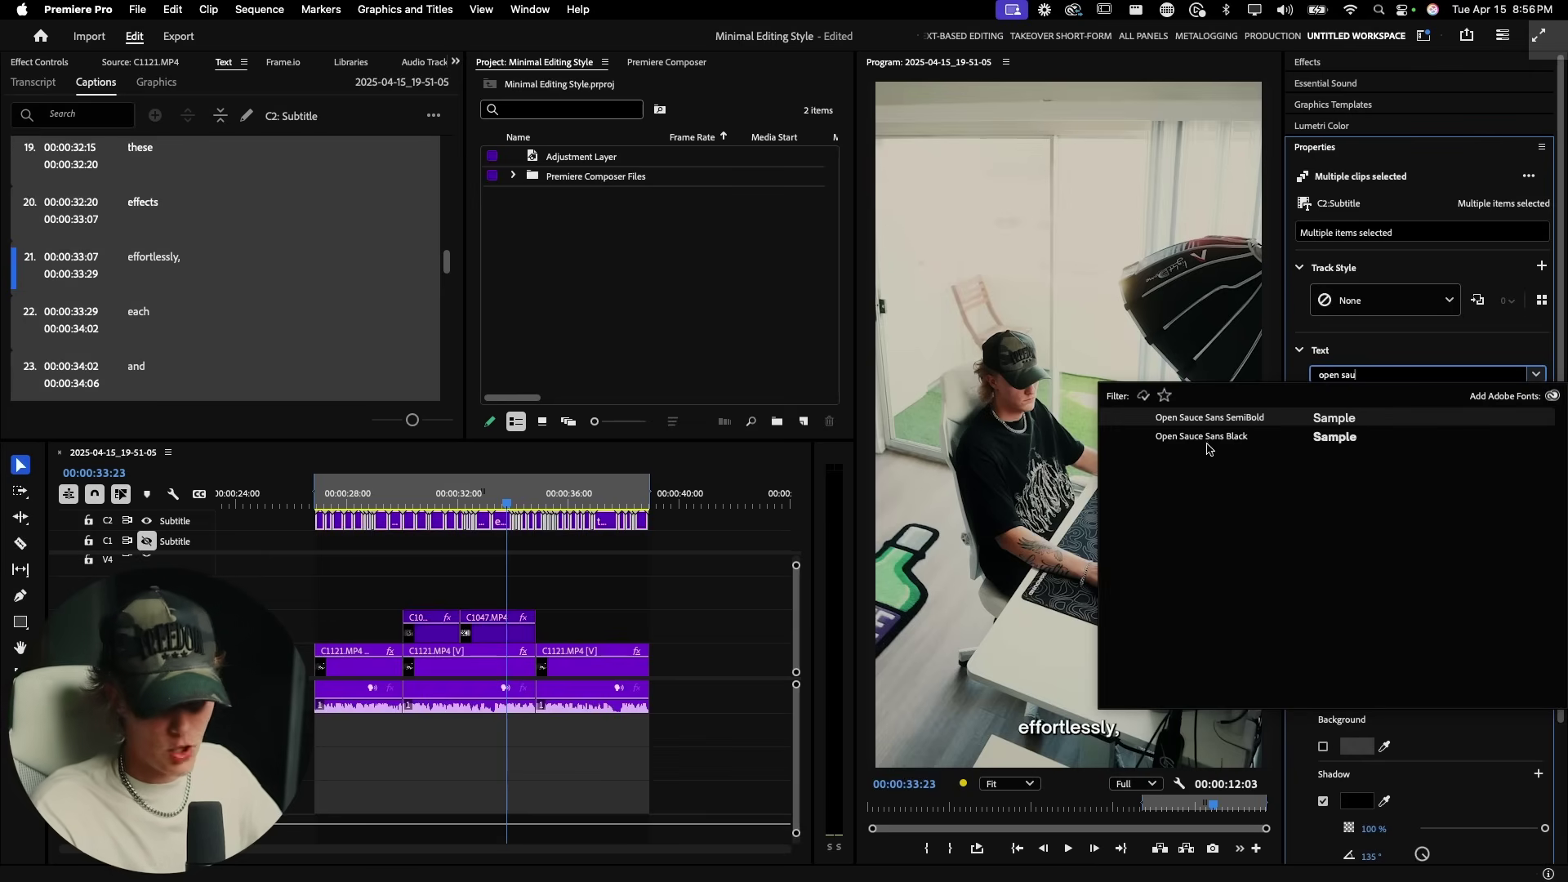
pyautogui.click(1337, 441)
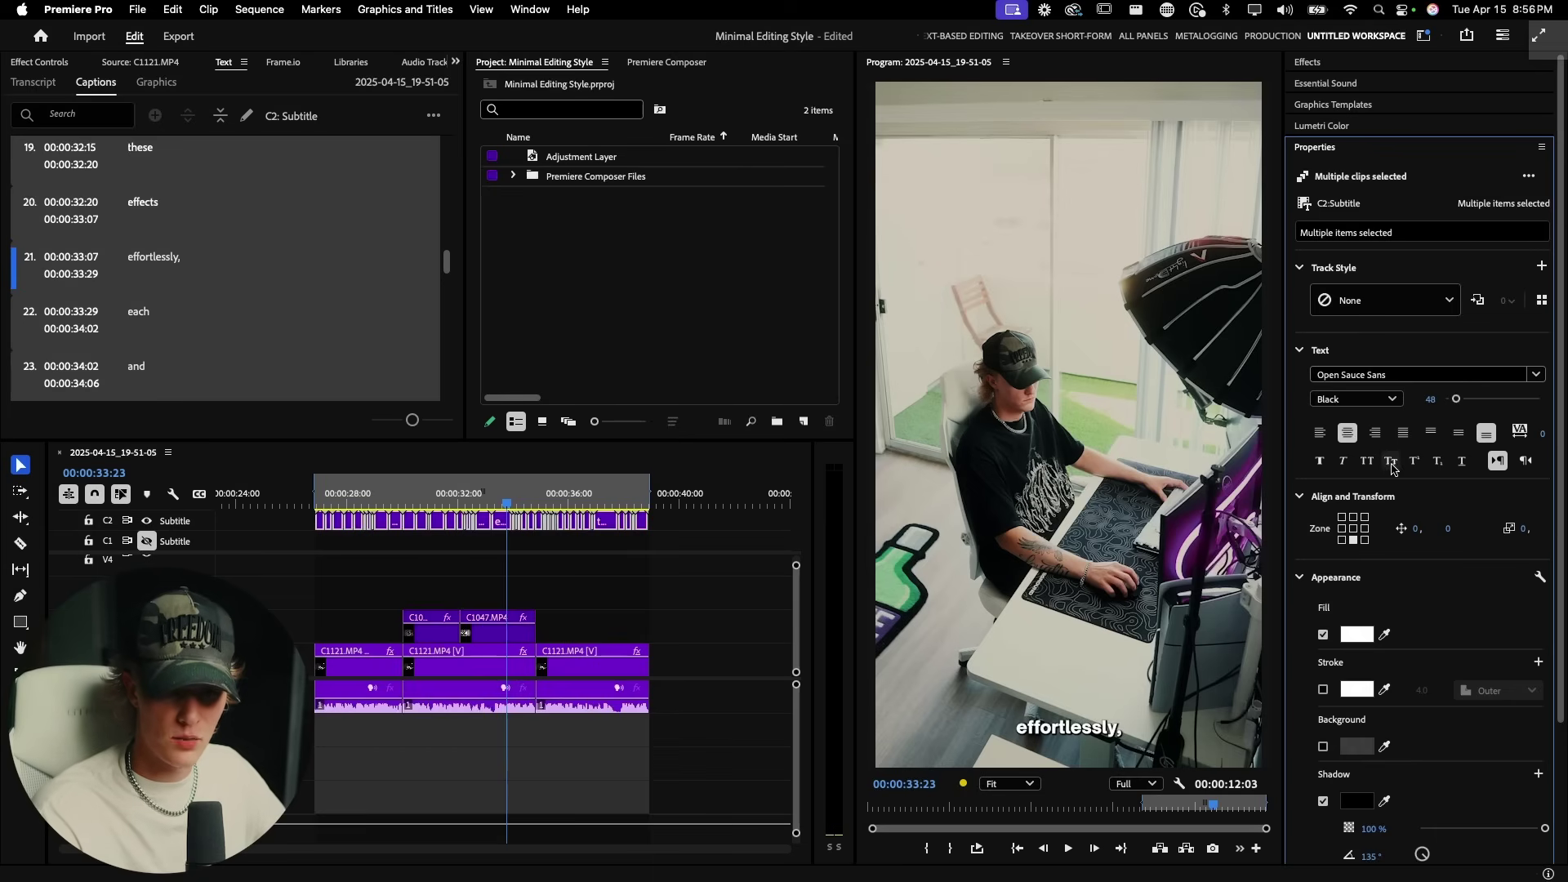
# Place the captions in the centre zone of the frame and set their font size to 72
pyautogui.click(1353, 531)
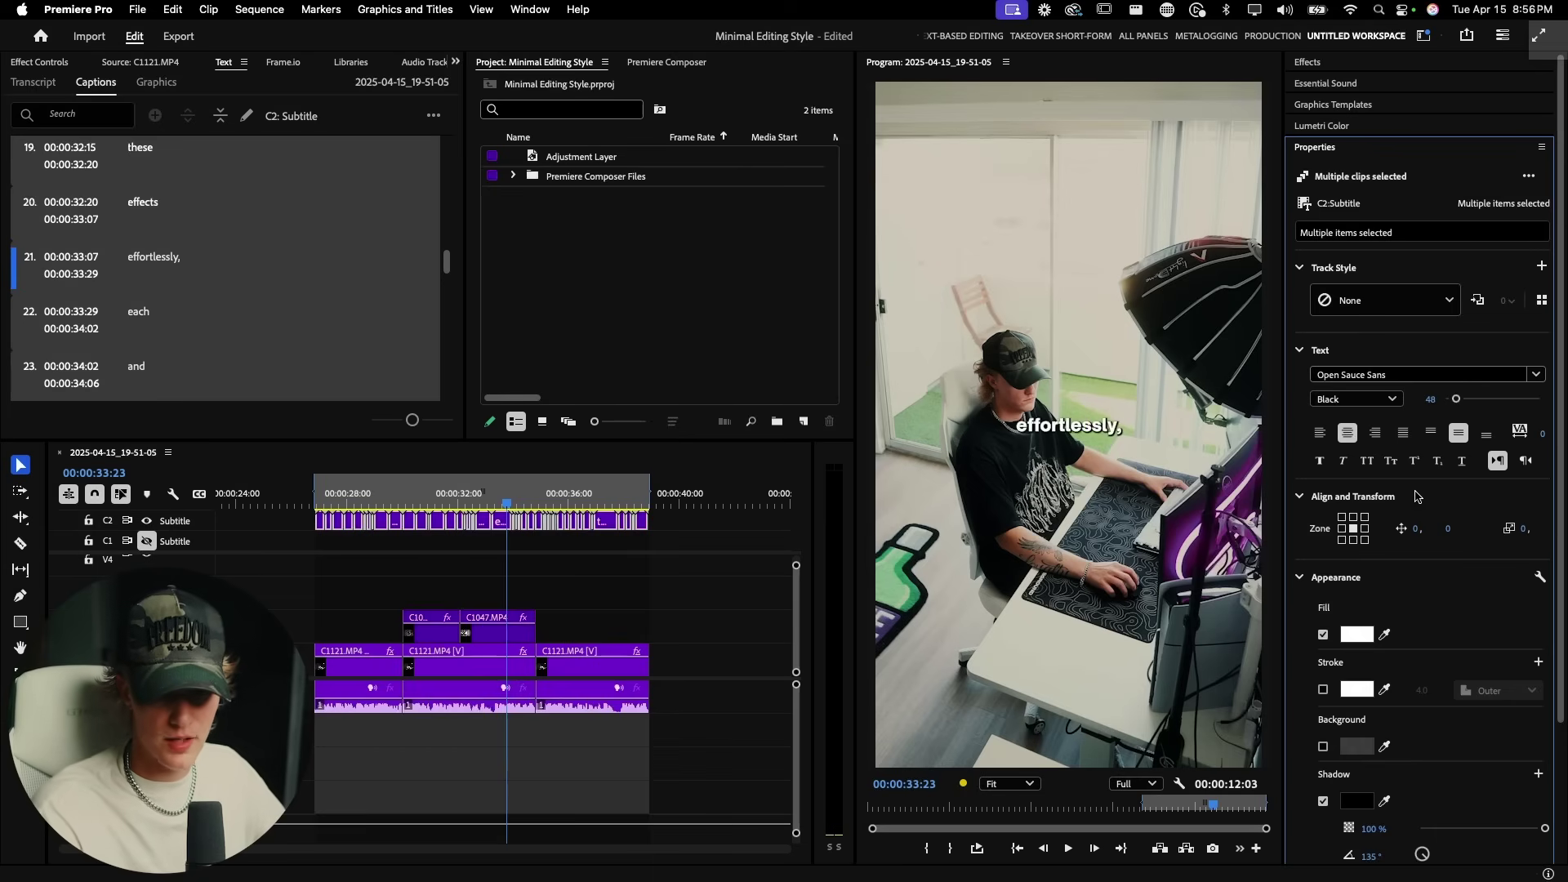
pyautogui.moveTo(1455, 399); pyautogui.dragTo(1462, 405)
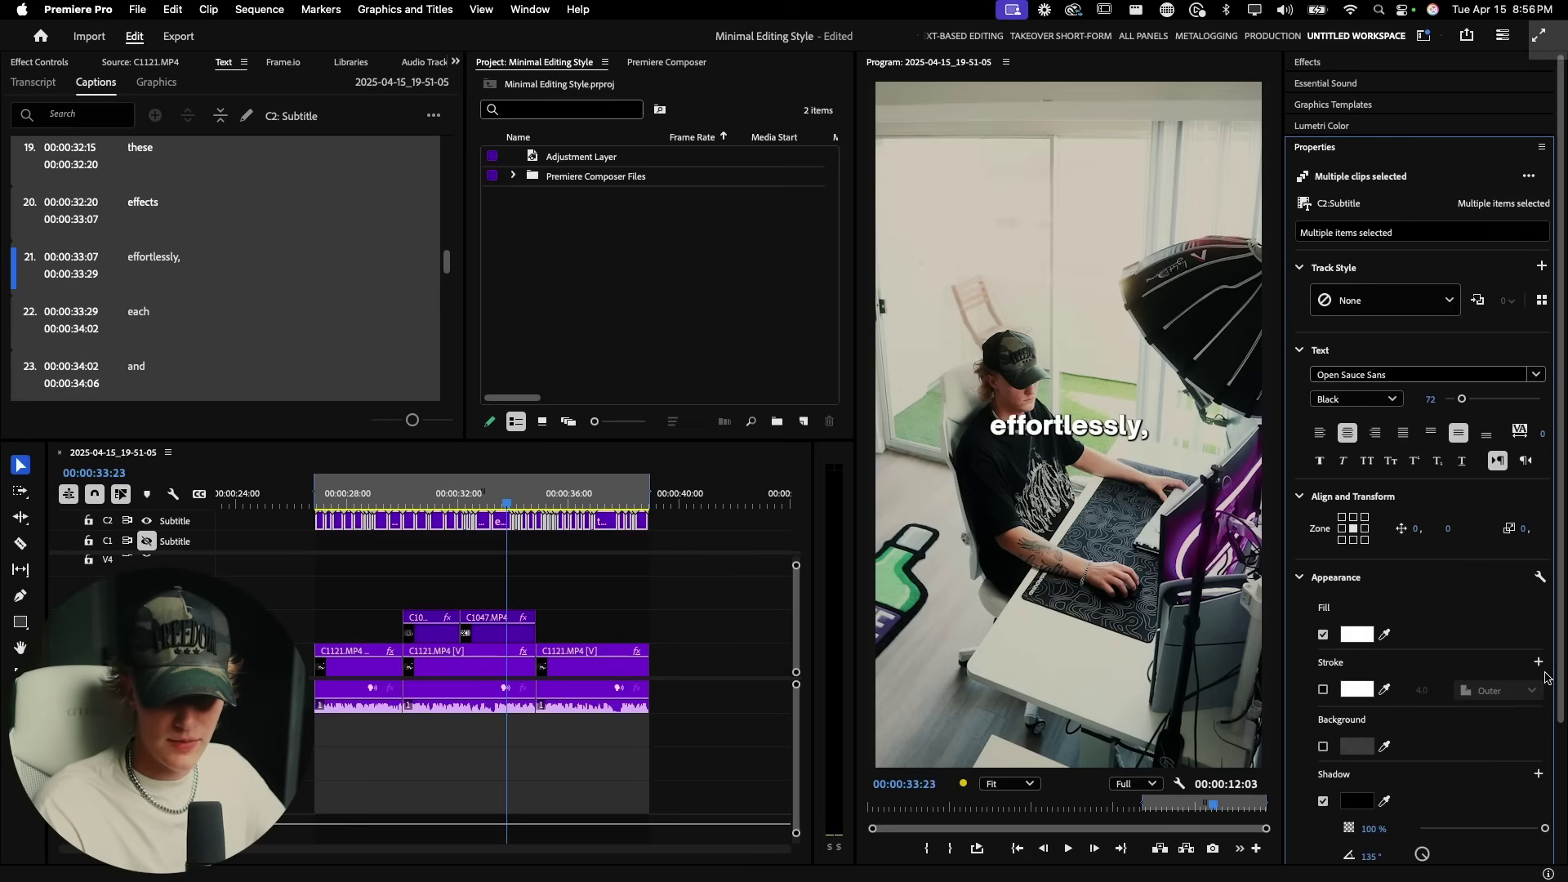
# Soften the captions' shadow by setting its blur to 232 and its opacity to 36%
pyautogui.scroll(-3, 1513, 742)
pyautogui.moveTo(1470, 815); pyautogui.dragTo(1538, 815)
pyautogui.moveTo(1514, 710); pyautogui.dragTo(1462, 708)
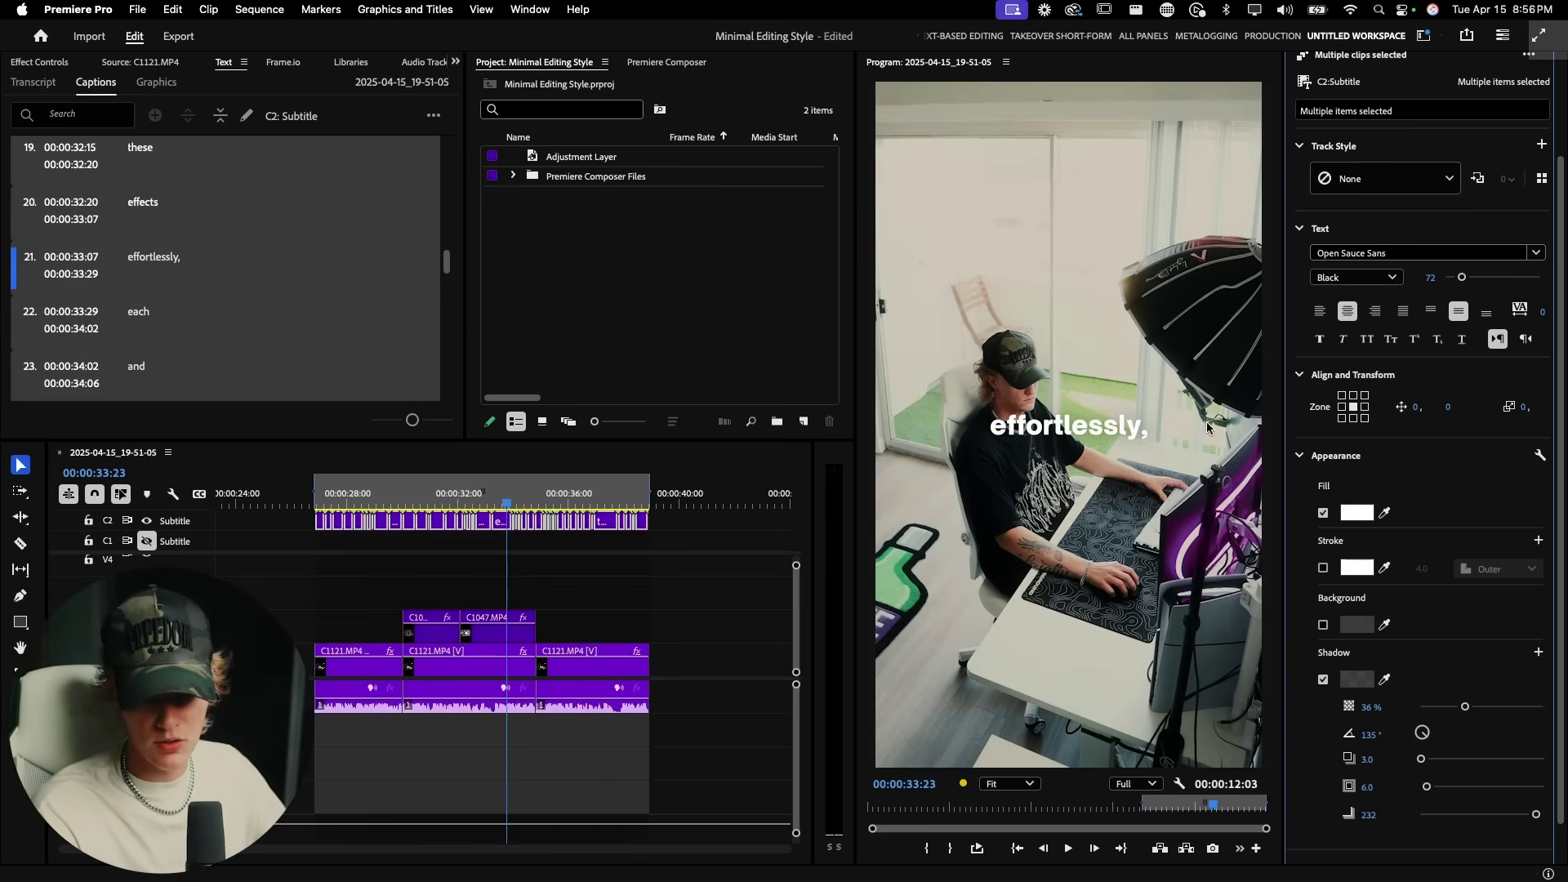
# Tighten the letter spacing of the captions with a negative tracking value
pyautogui.scroll(3, 1556, 392)
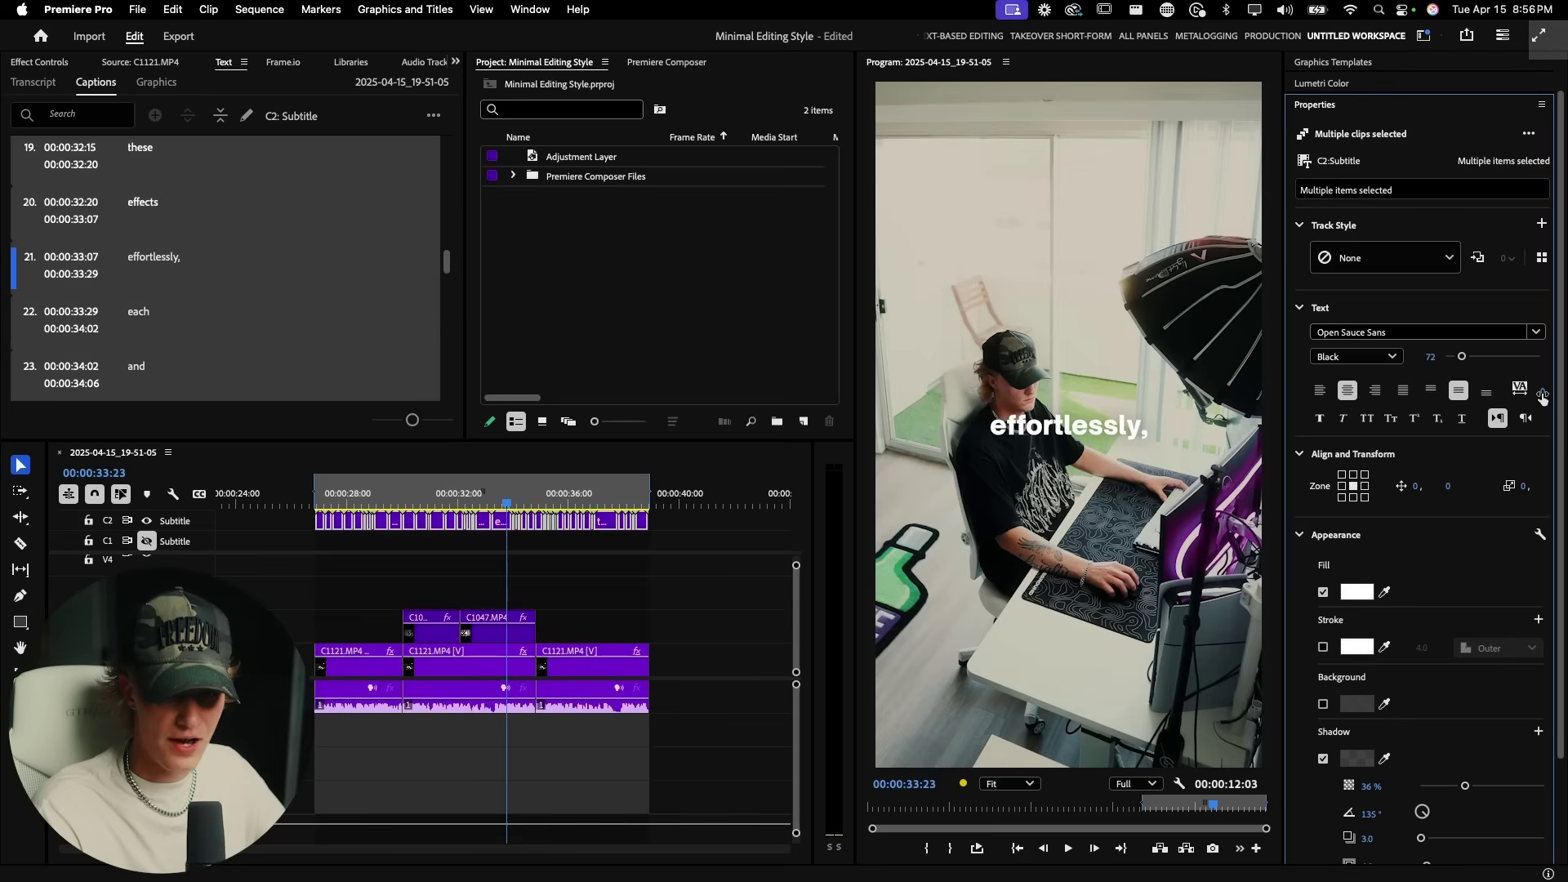
pyautogui.moveTo(1541, 391); pyautogui.dragTo(1504, 391)
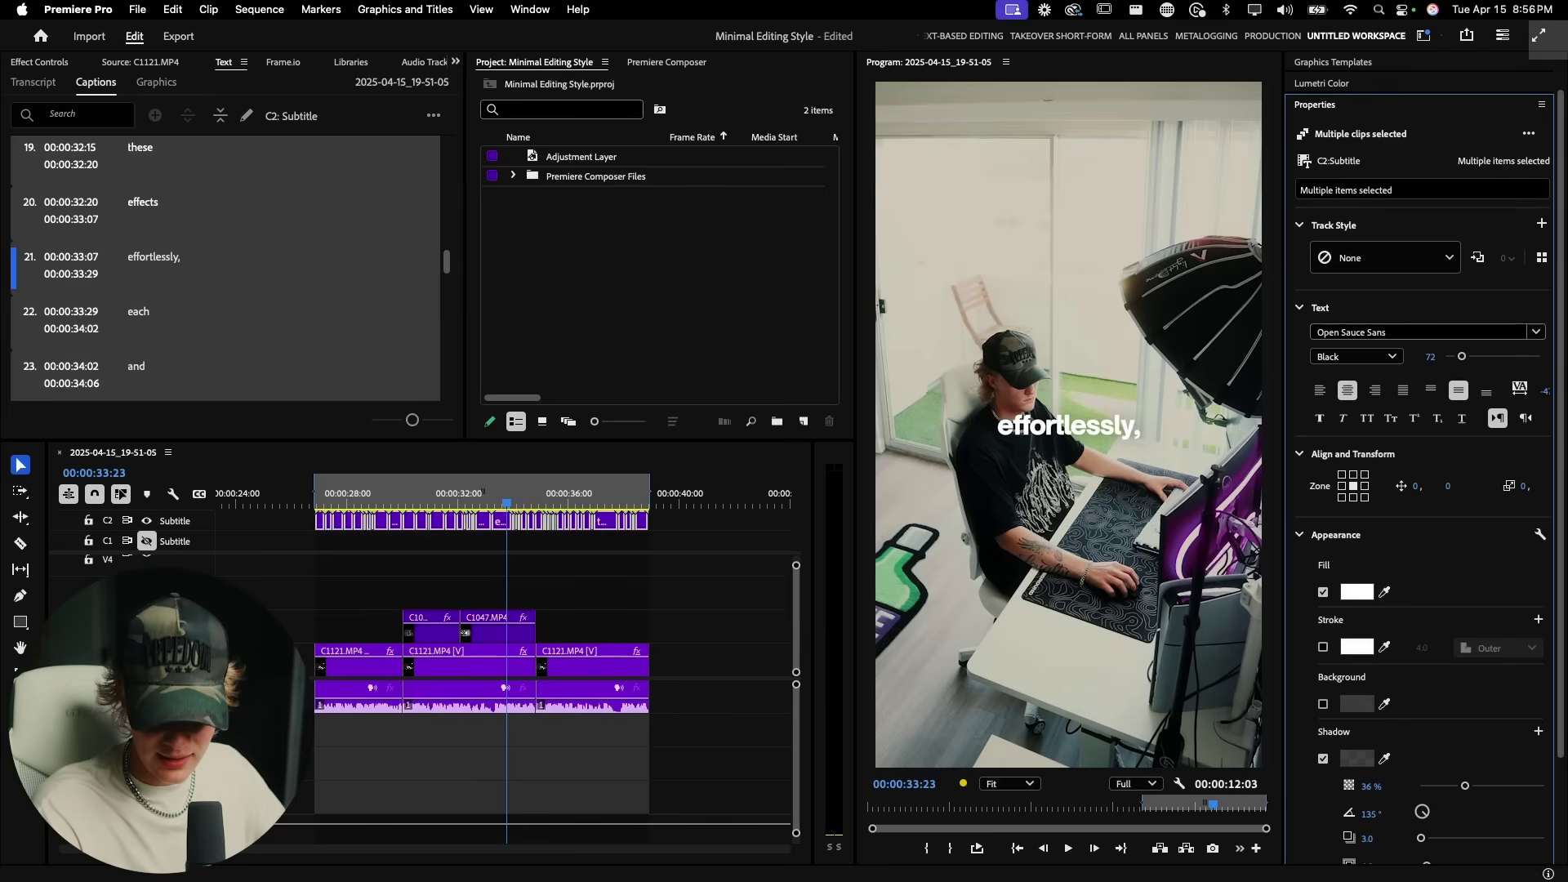
pyautogui.press('Escape')
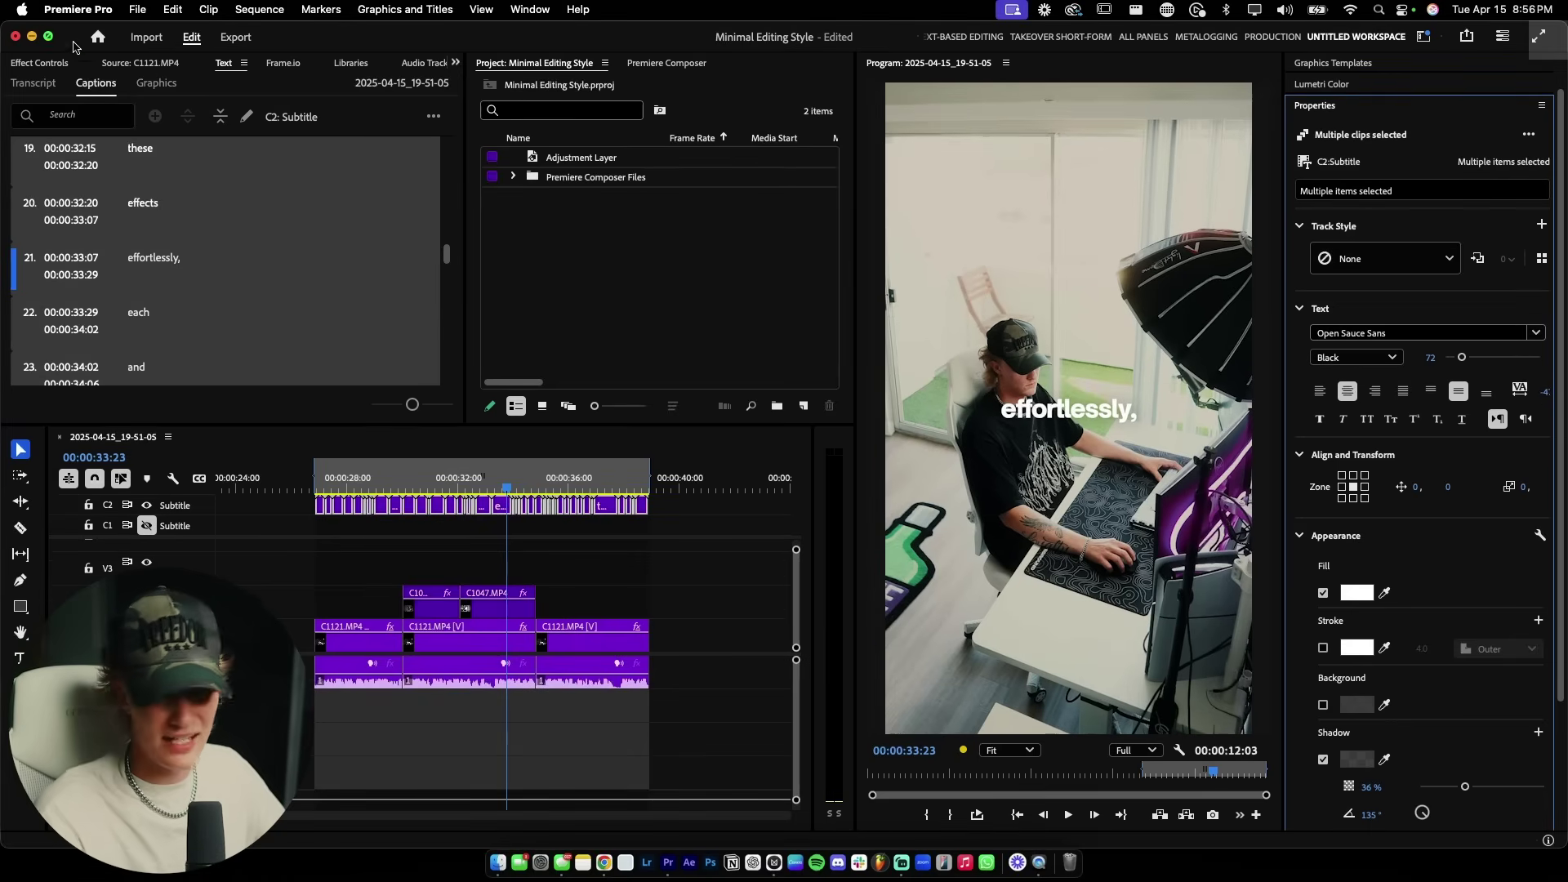
# Move the captions over the first talking clip, "This" to "Instagram.", to the top-centre zone with a vertical offset of 211
pyautogui.click(49, 36)
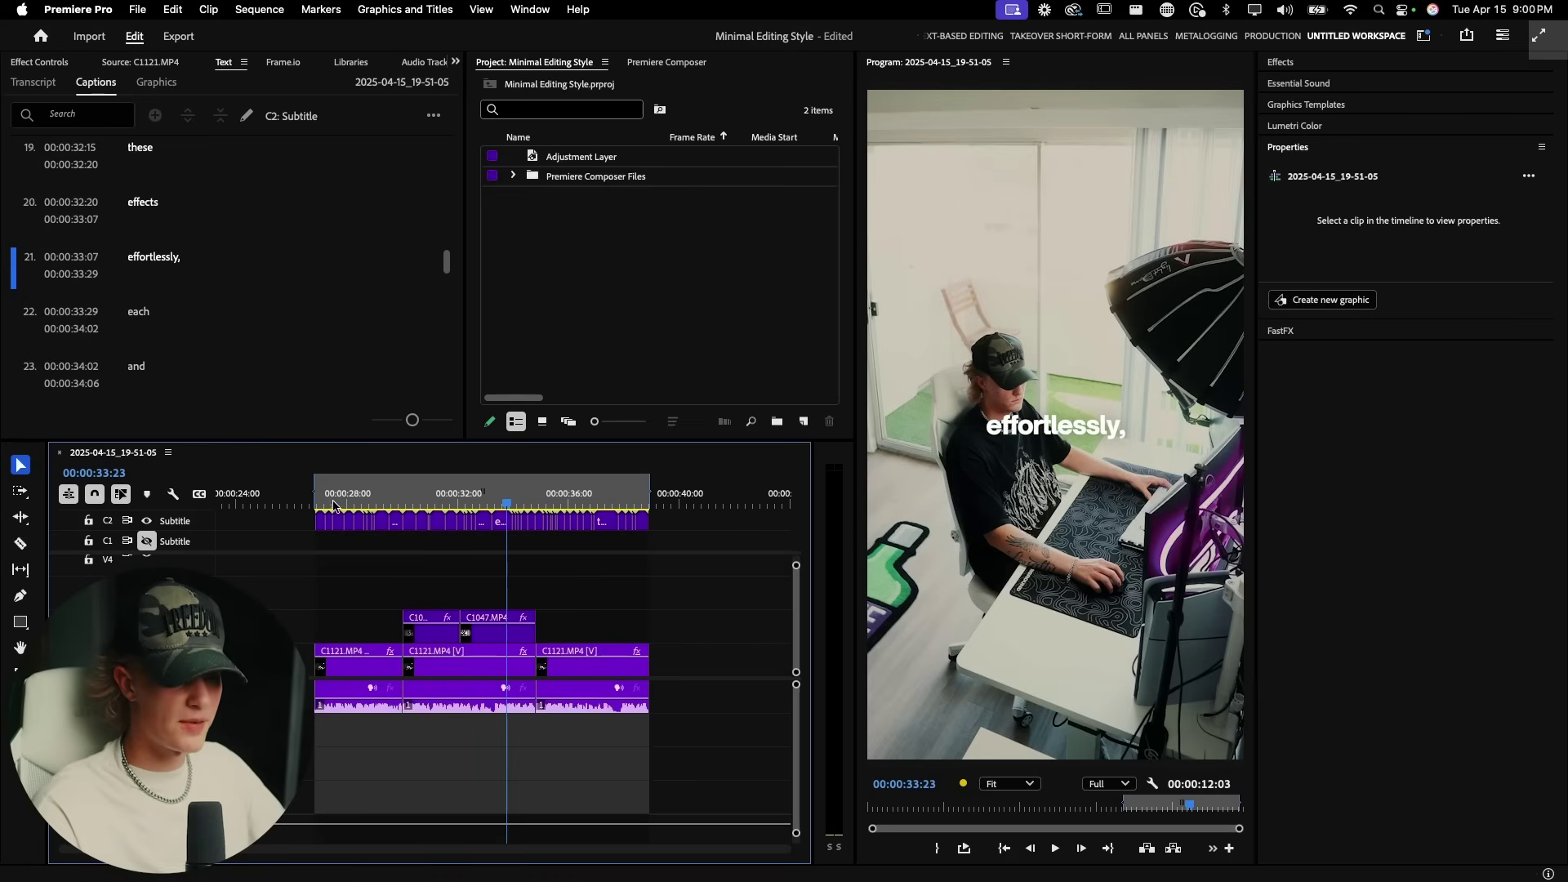
pyautogui.click(318, 499)
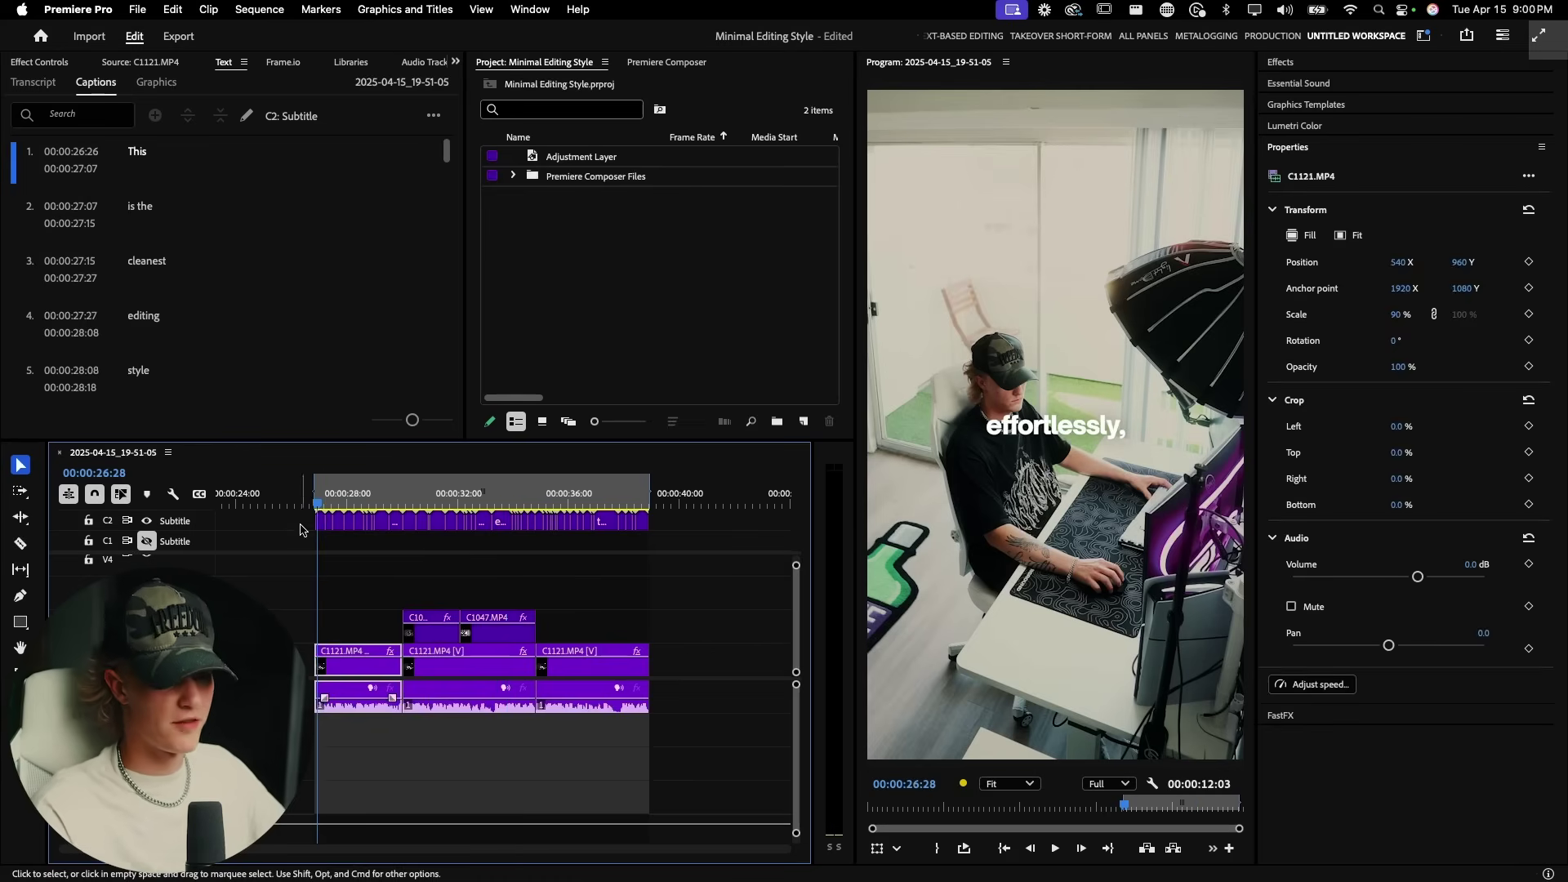
pyautogui.scroll(5, 349, 542)
pyautogui.moveTo(237, 521); pyautogui.dragTo(533, 530)
pyautogui.scroll(-2, 279, 535)
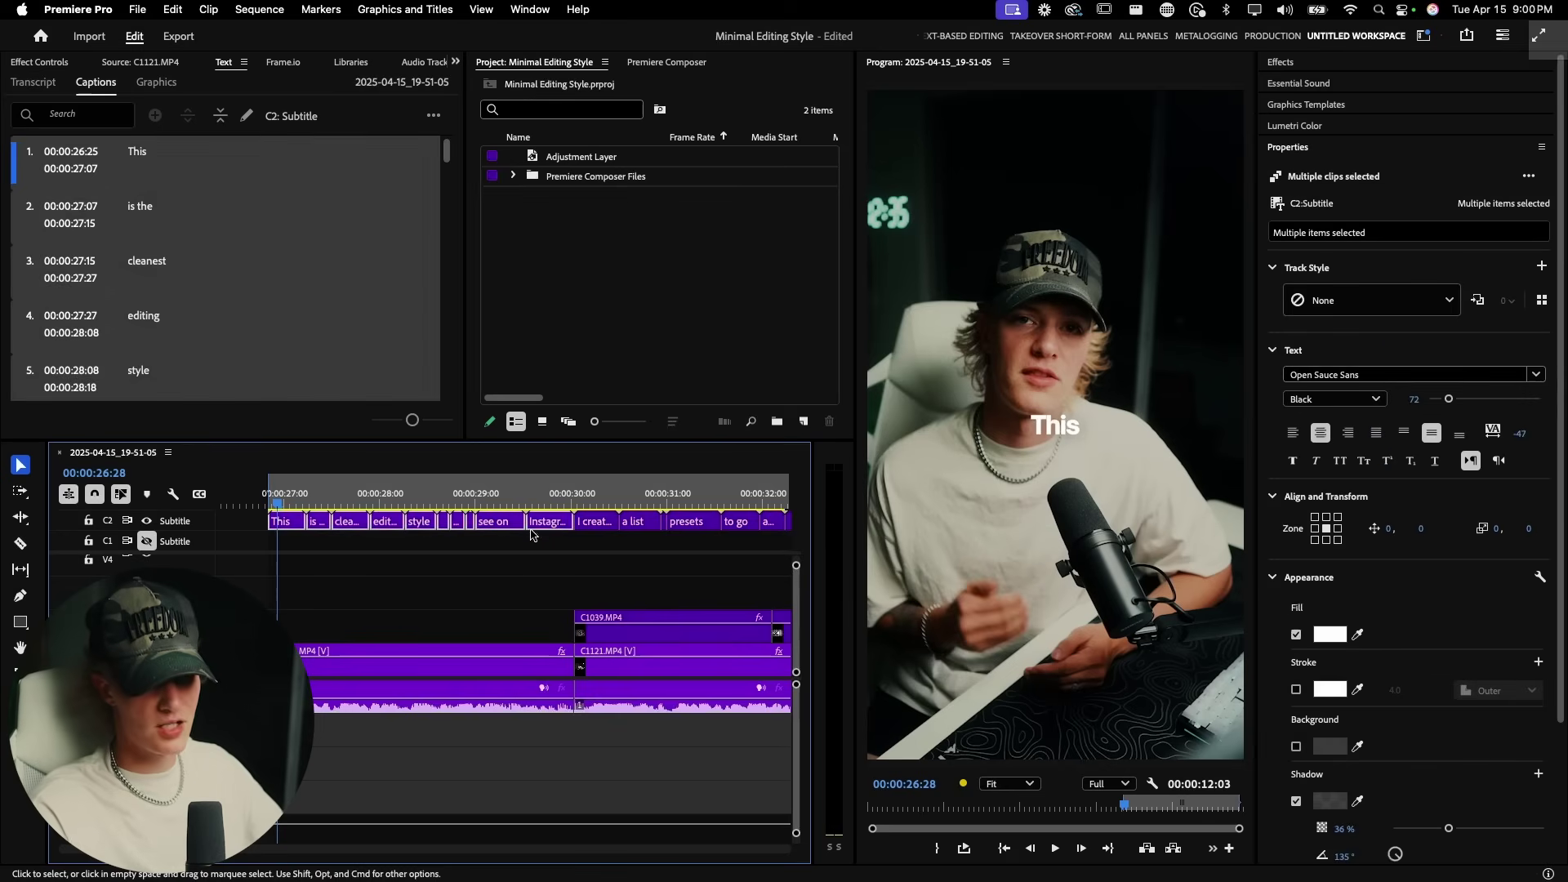
pyautogui.click(1327, 519)
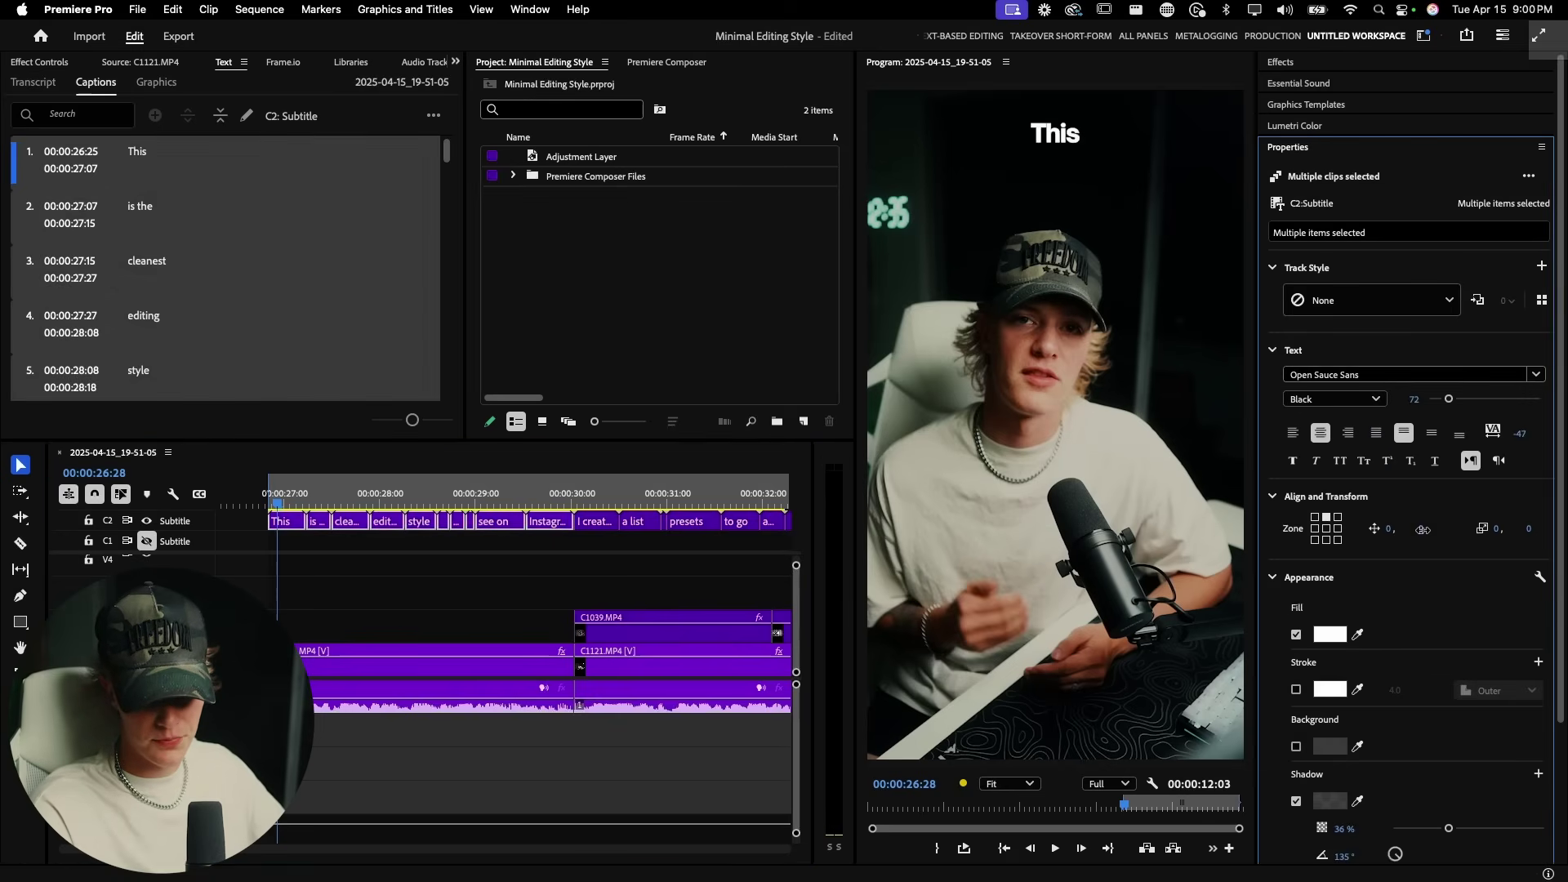
pyautogui.moveTo(1518, 532); pyautogui.dragTo(1563, 535)
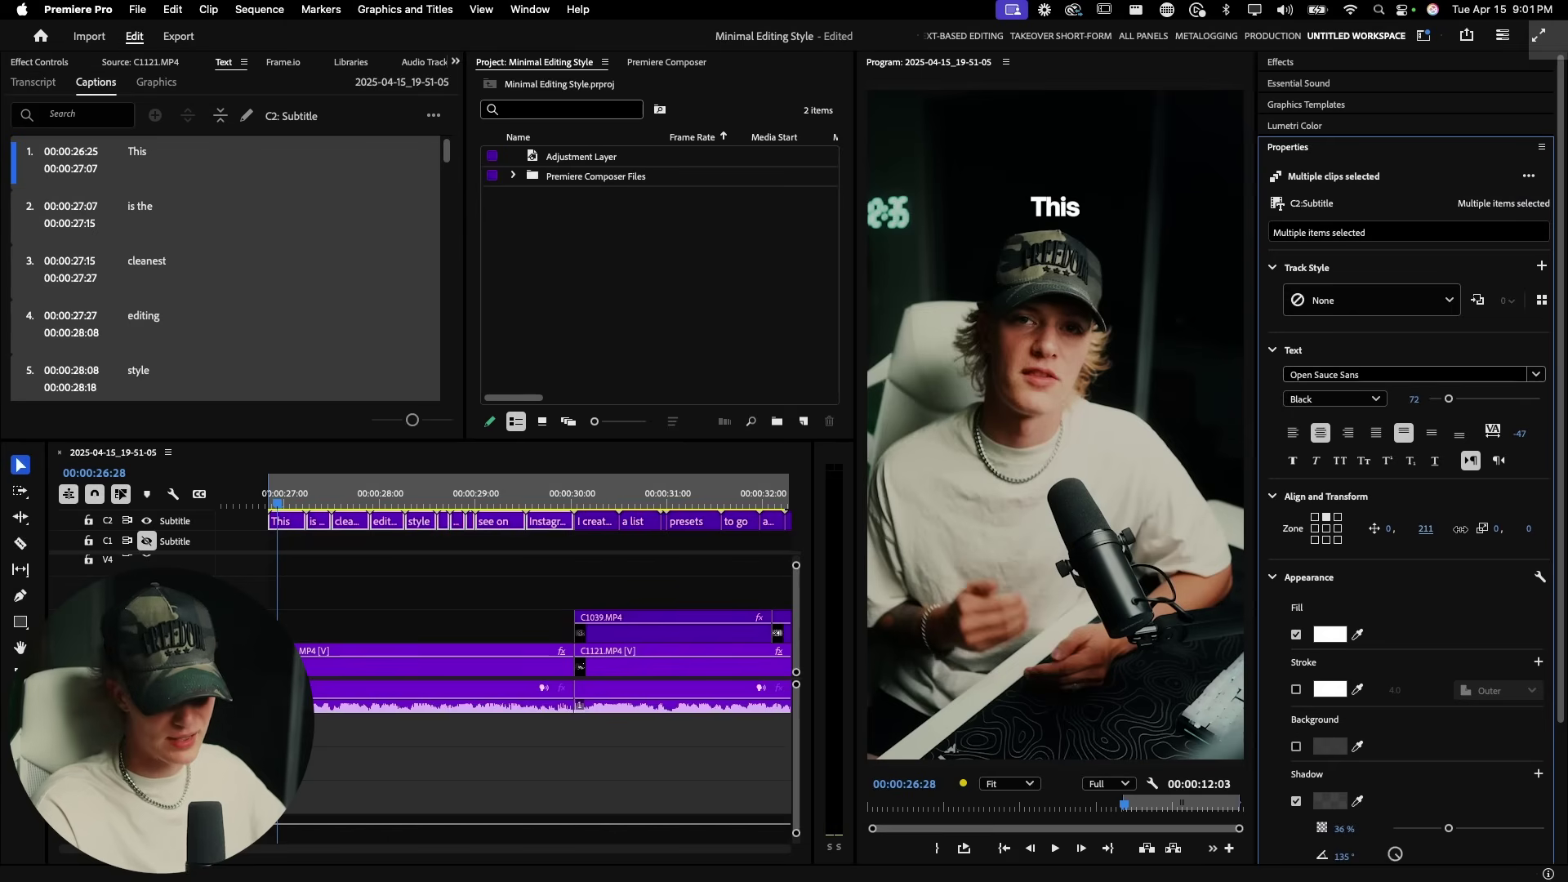
pyautogui.click(559, 575)
# Review the caption placement from the first talking clip through the B-roll clips into the last talking clip
pyautogui.click(495, 496)
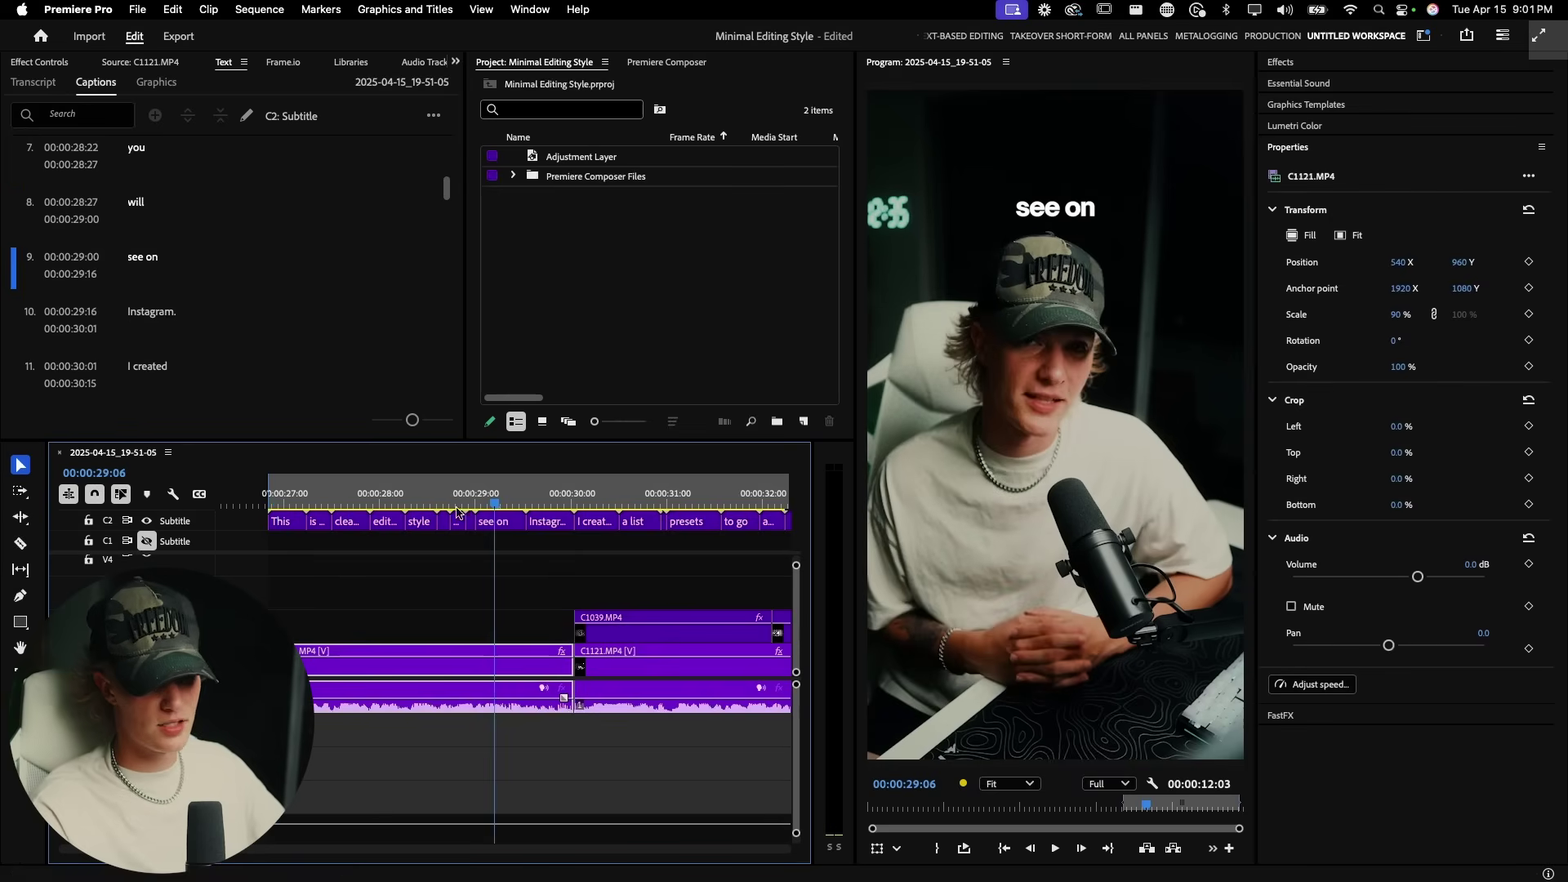
pyautogui.scroll(5, 523, 539)
pyautogui.scroll(-3, 572, 541)
pyautogui.click(467, 497)
pyautogui.scroll(-5, 484, 554)
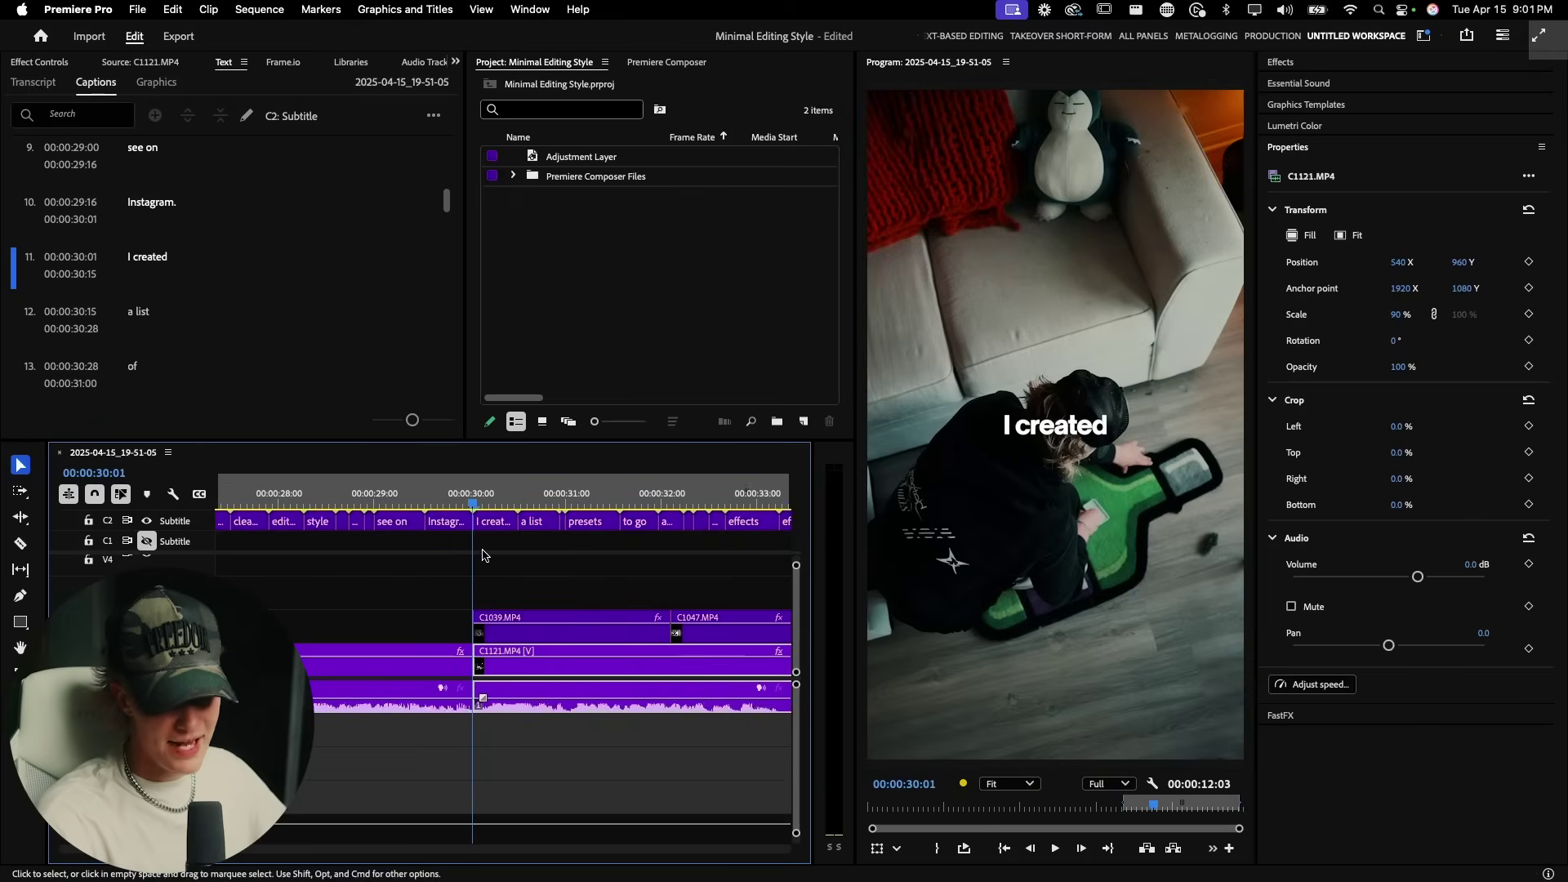
pyautogui.hscroll(2, 484, 554)
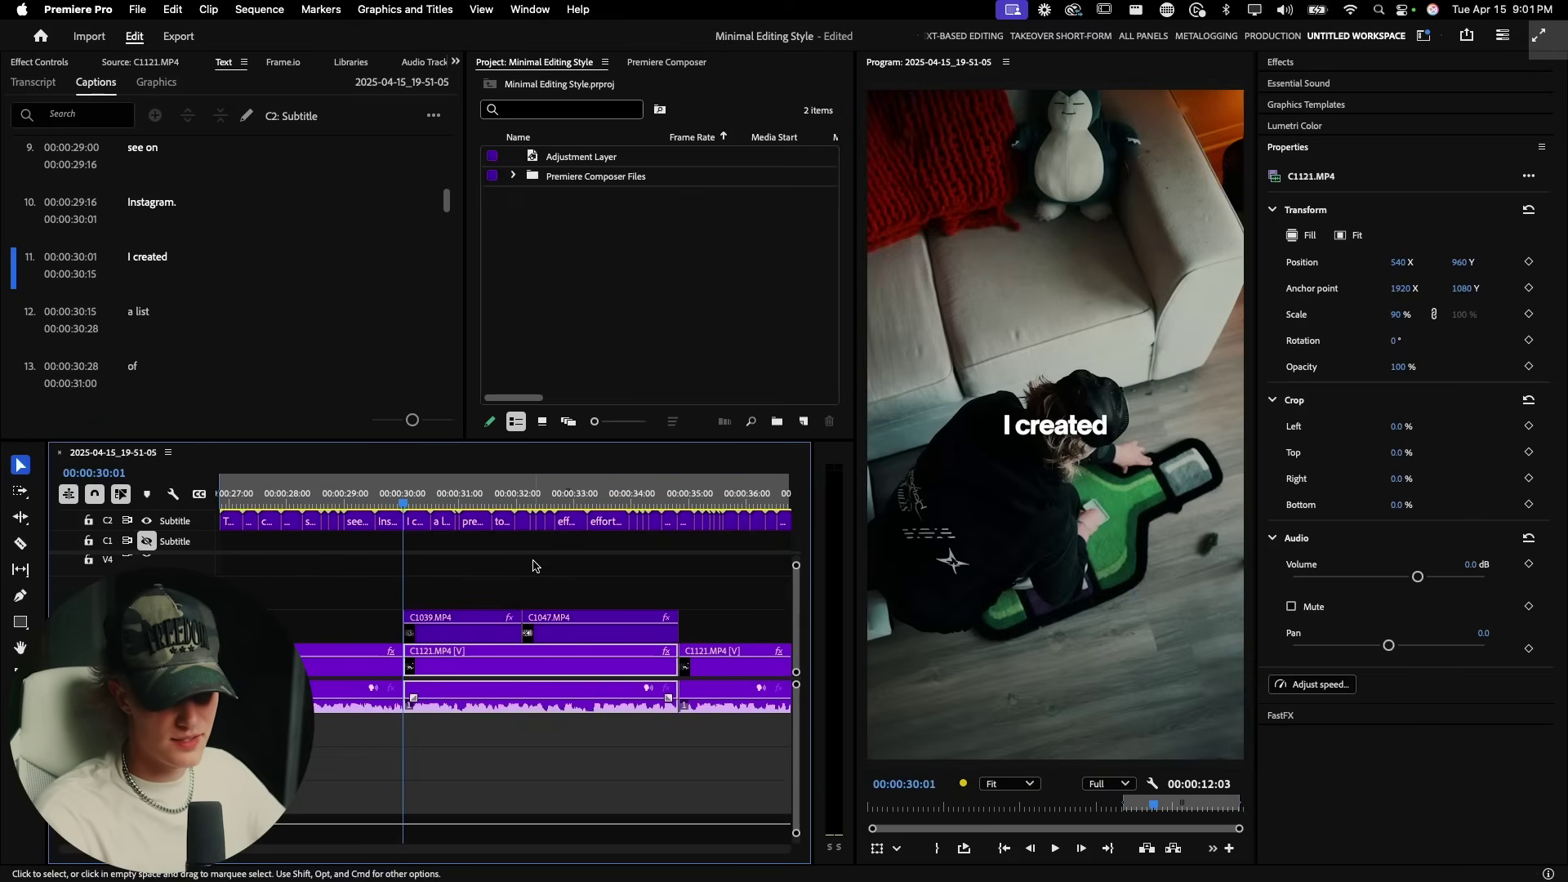
pyautogui.hscroll(2, 533, 564)
pyautogui.press('space')
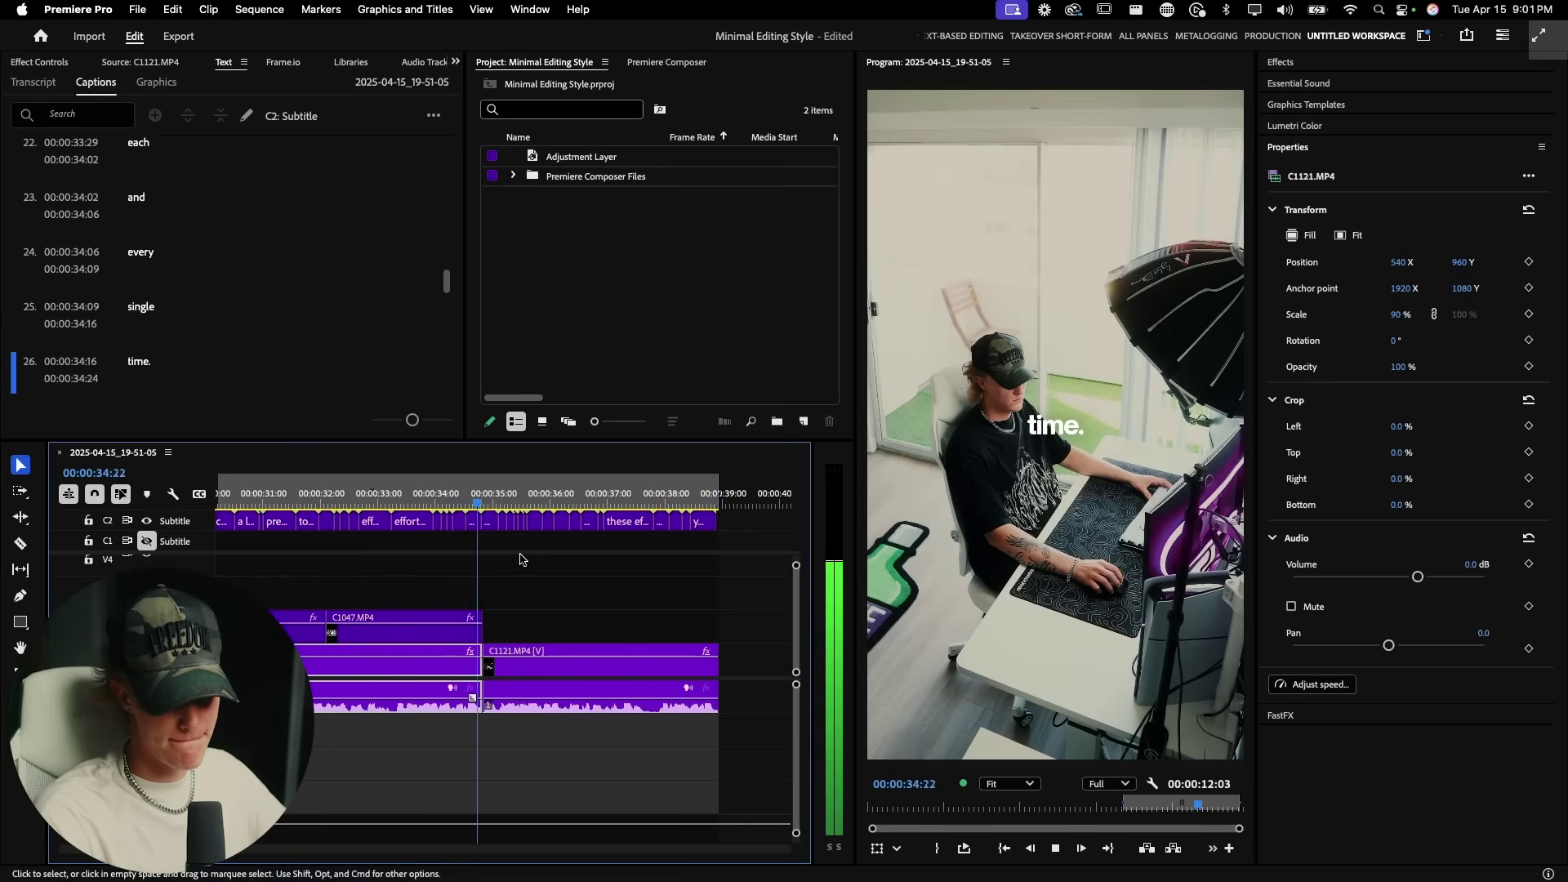
pyautogui.press('space')
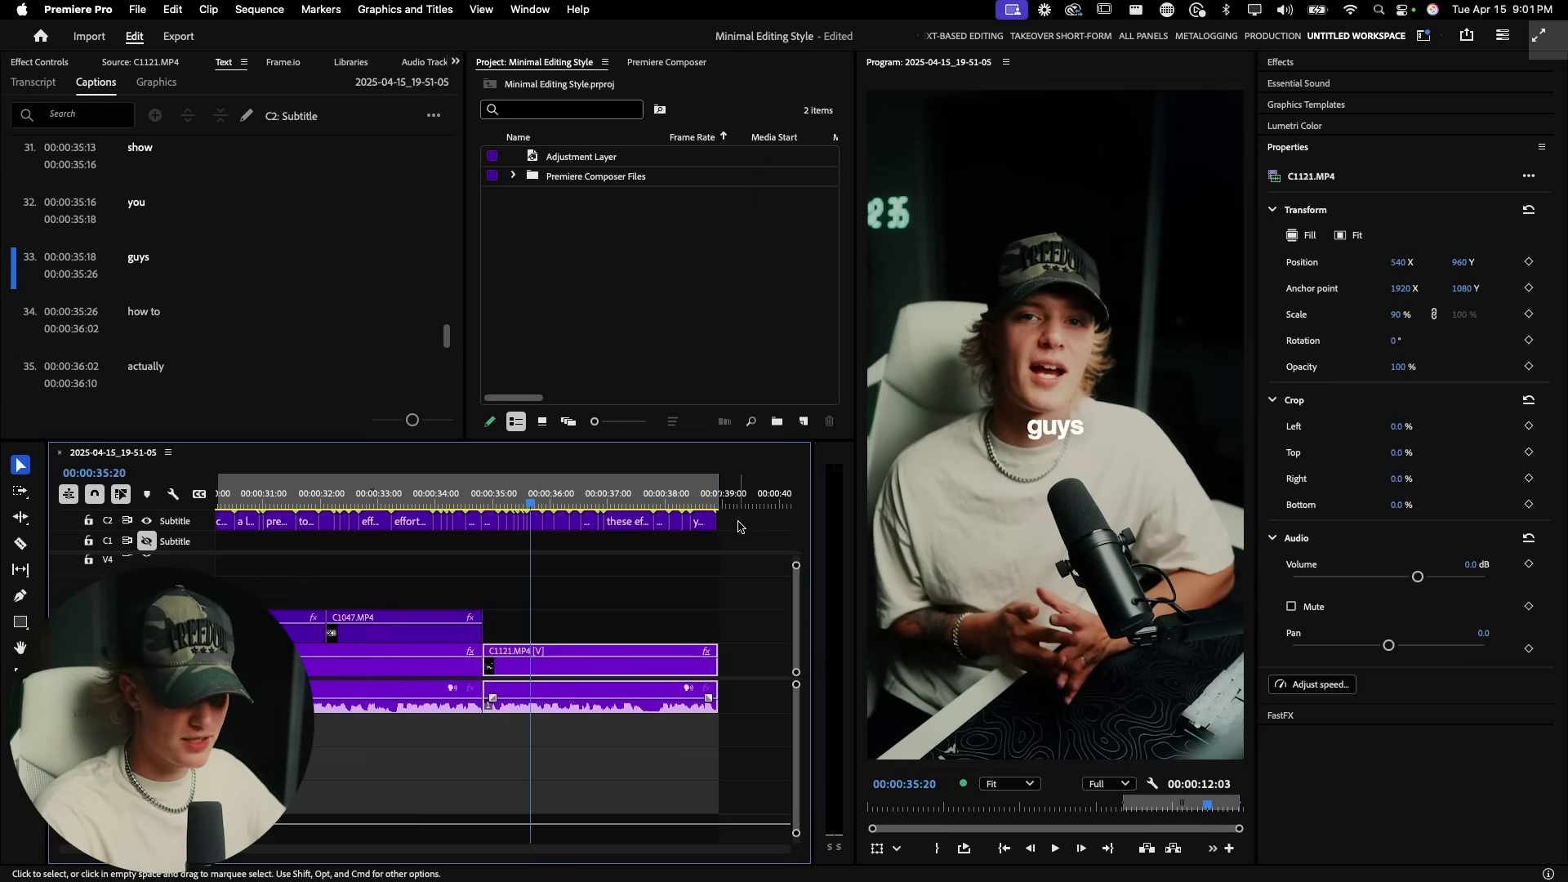
# Move the captions over the last talking clip to the top-centre zone with a vertical offset of 204
pyautogui.moveTo(494, 529); pyautogui.dragTo(492, 529)
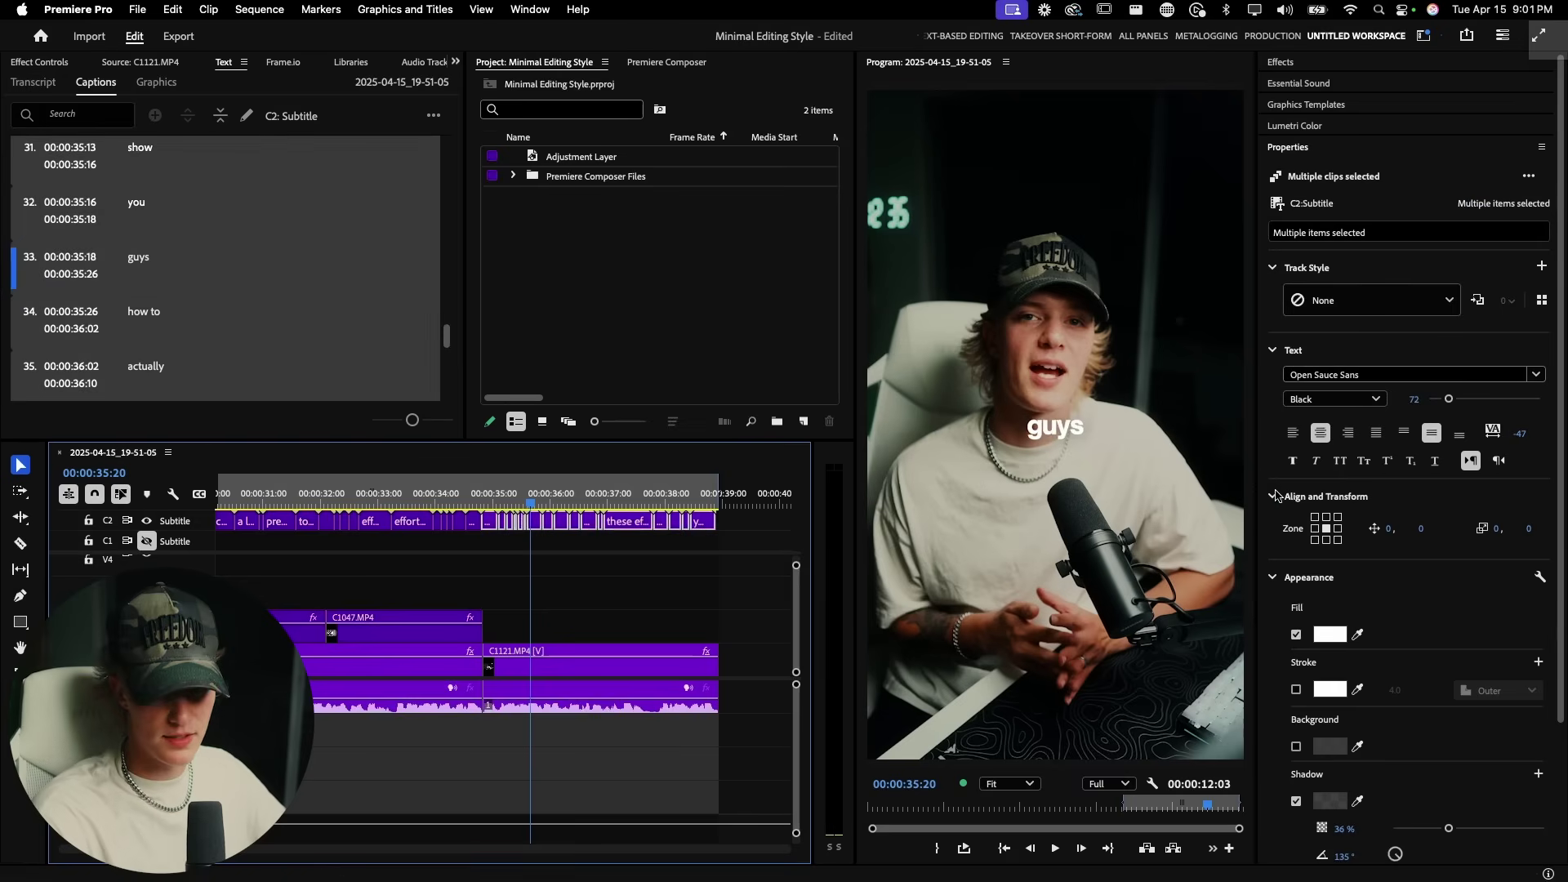
pyautogui.click(1327, 518)
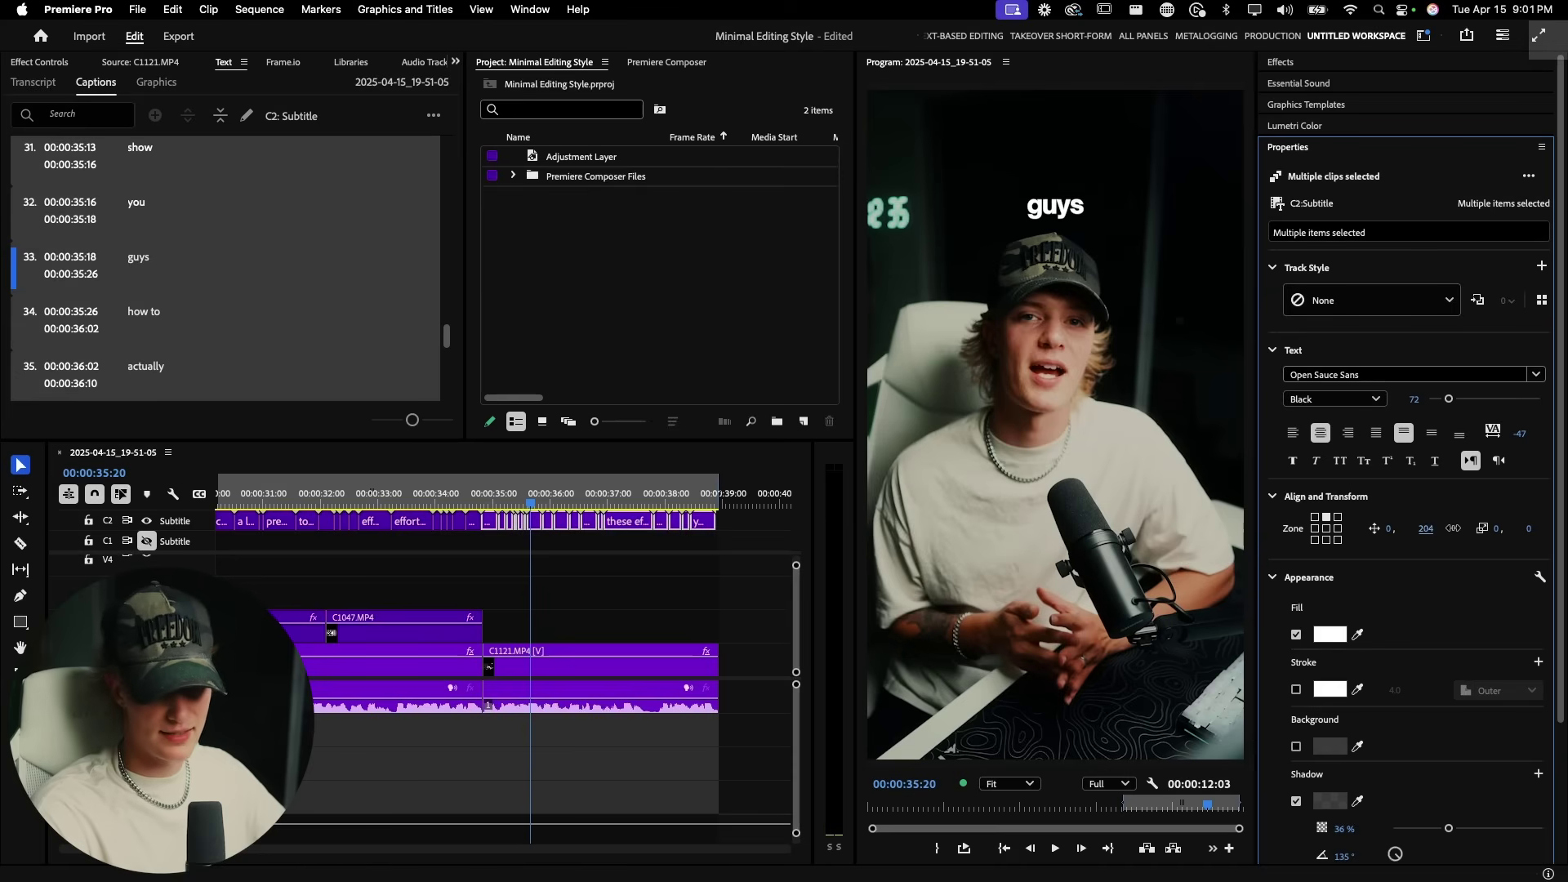
pyautogui.click(545, 597)
# Return the last four captions, "so you" to "yourself.", to the centre zone of the frame
pyautogui.press('space')
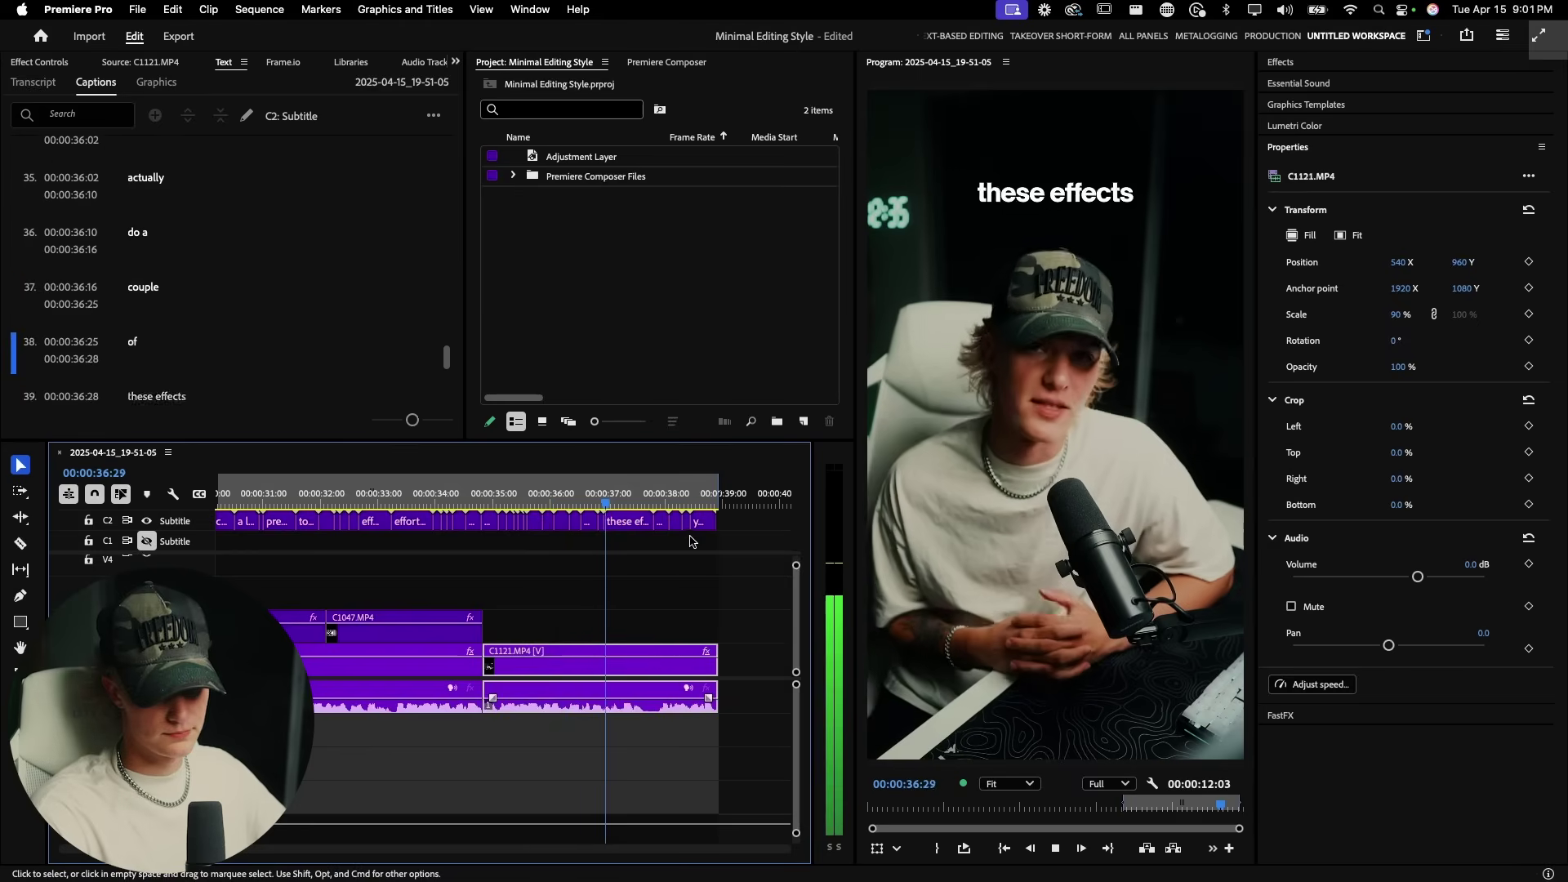
pyautogui.press('space')
pyautogui.hscroll(3, 664, 517)
pyautogui.moveTo(691, 540); pyautogui.dragTo(574, 529)
pyautogui.click(1328, 528)
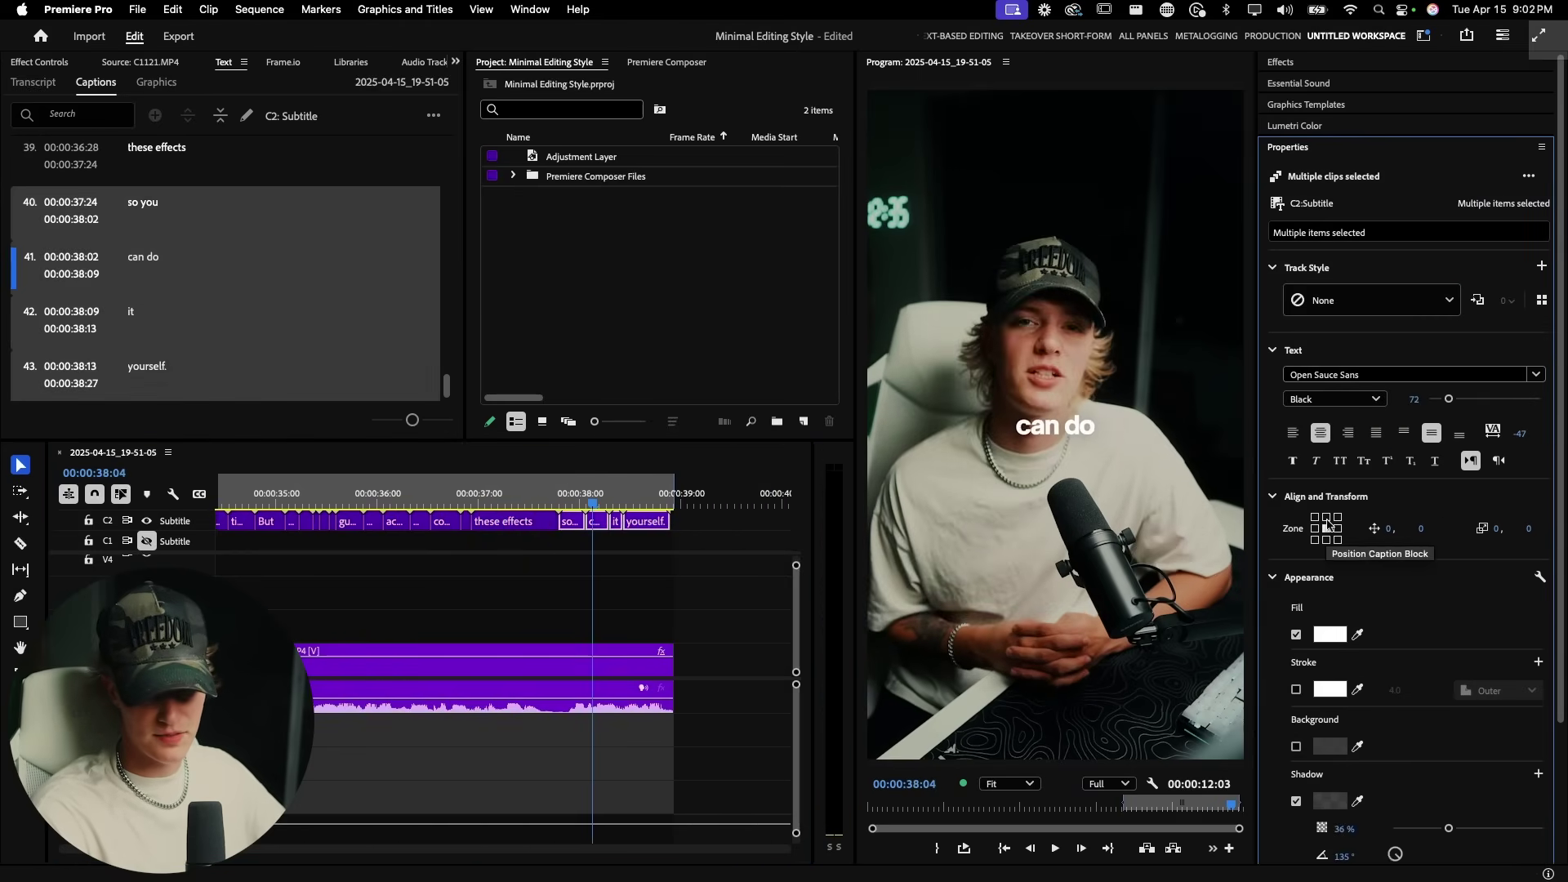
# Play back the ending and the start of the sequence to examine the caption placement
pyautogui.click(539, 495)
pyautogui.click(603, 567)
pyautogui.press('space')
pyautogui.scroll(-3, 603, 567)
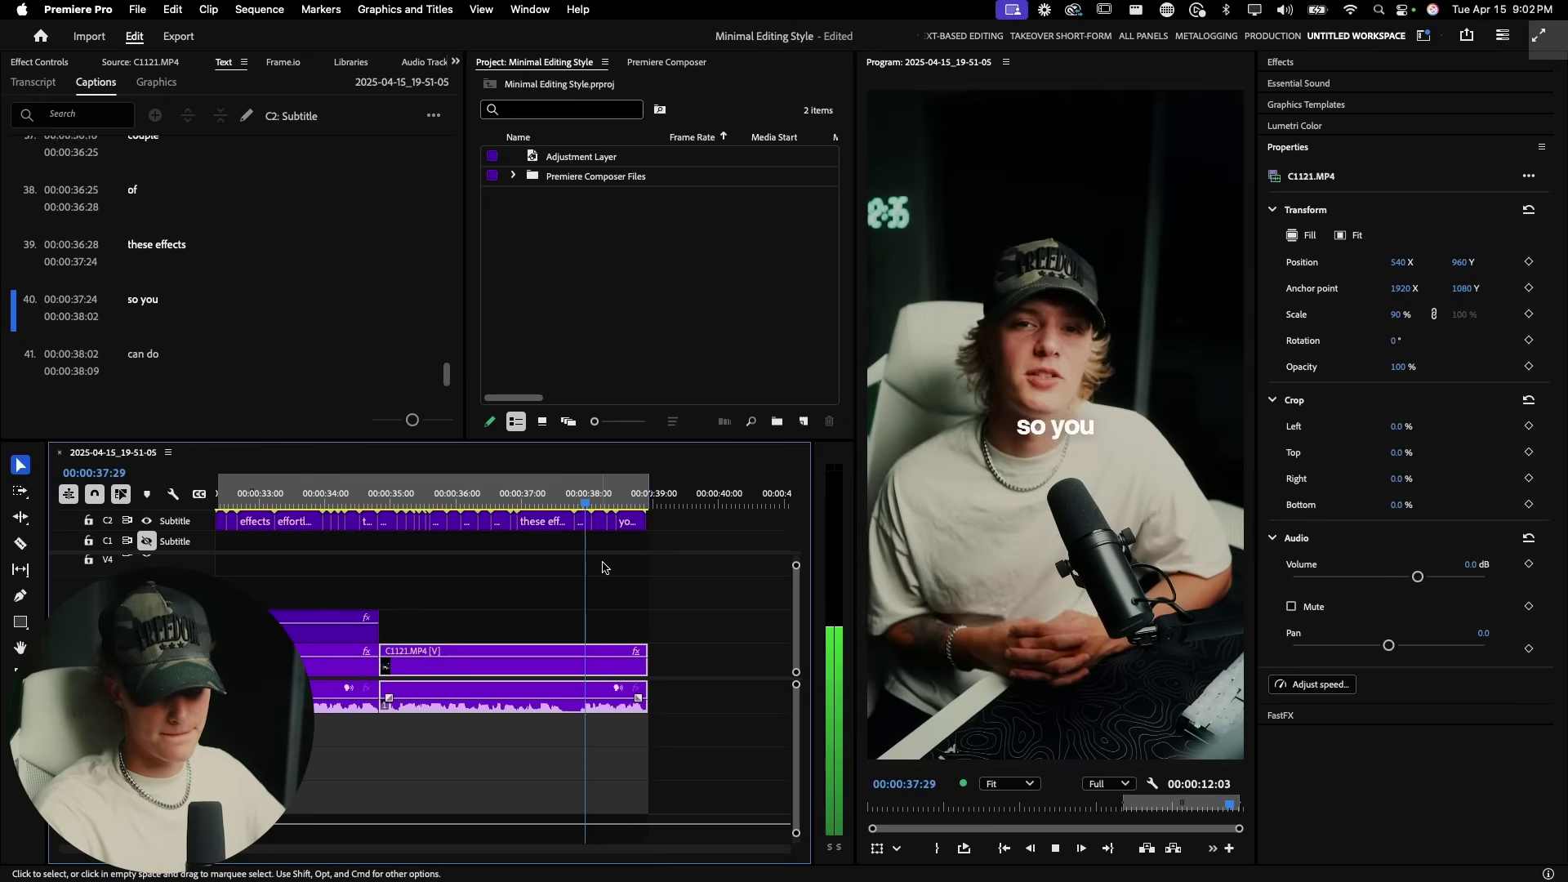
pyautogui.scroll(-4, 604, 570)
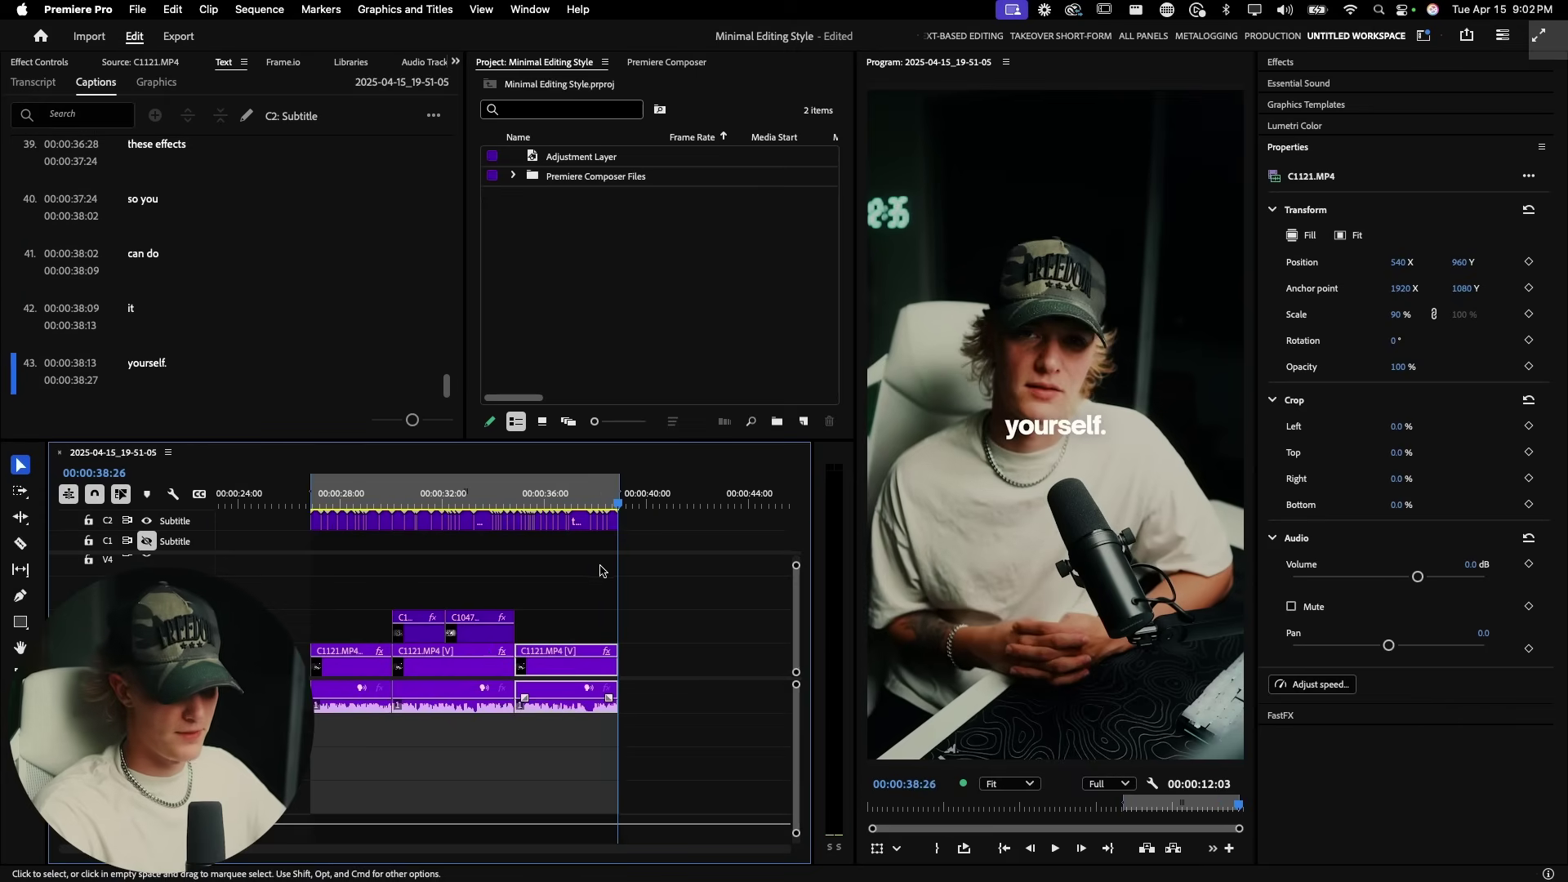
pyautogui.click(342, 506)
pyautogui.press('space')
pyautogui.press('=')
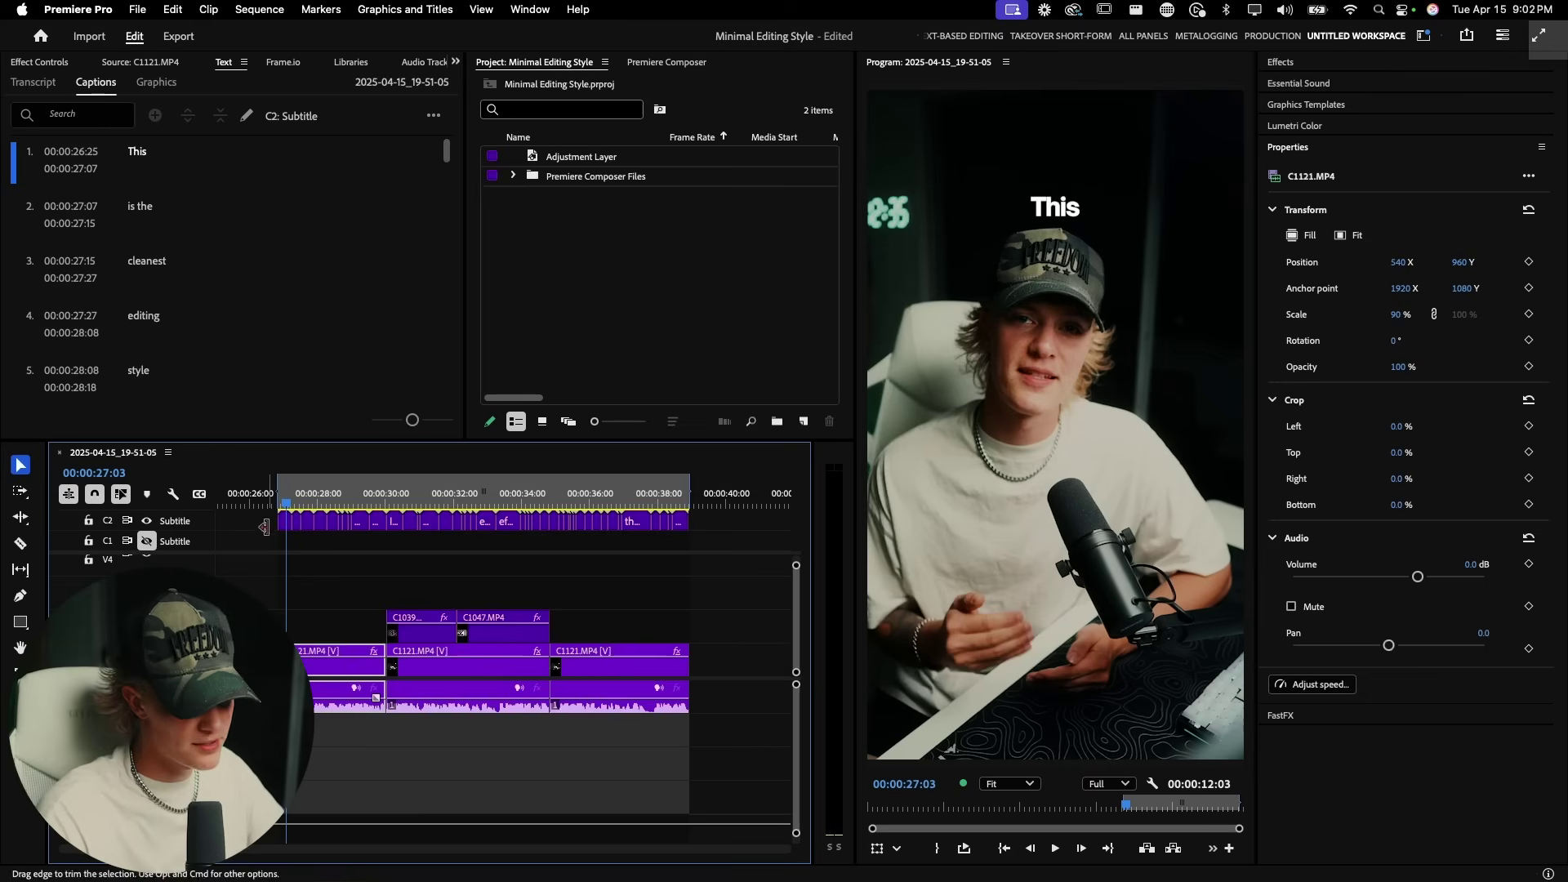
# Upgrade the captions over the first talking clip to graphics and move the resulting clips down to track V2
pyautogui.scroll(3, 333, 584)
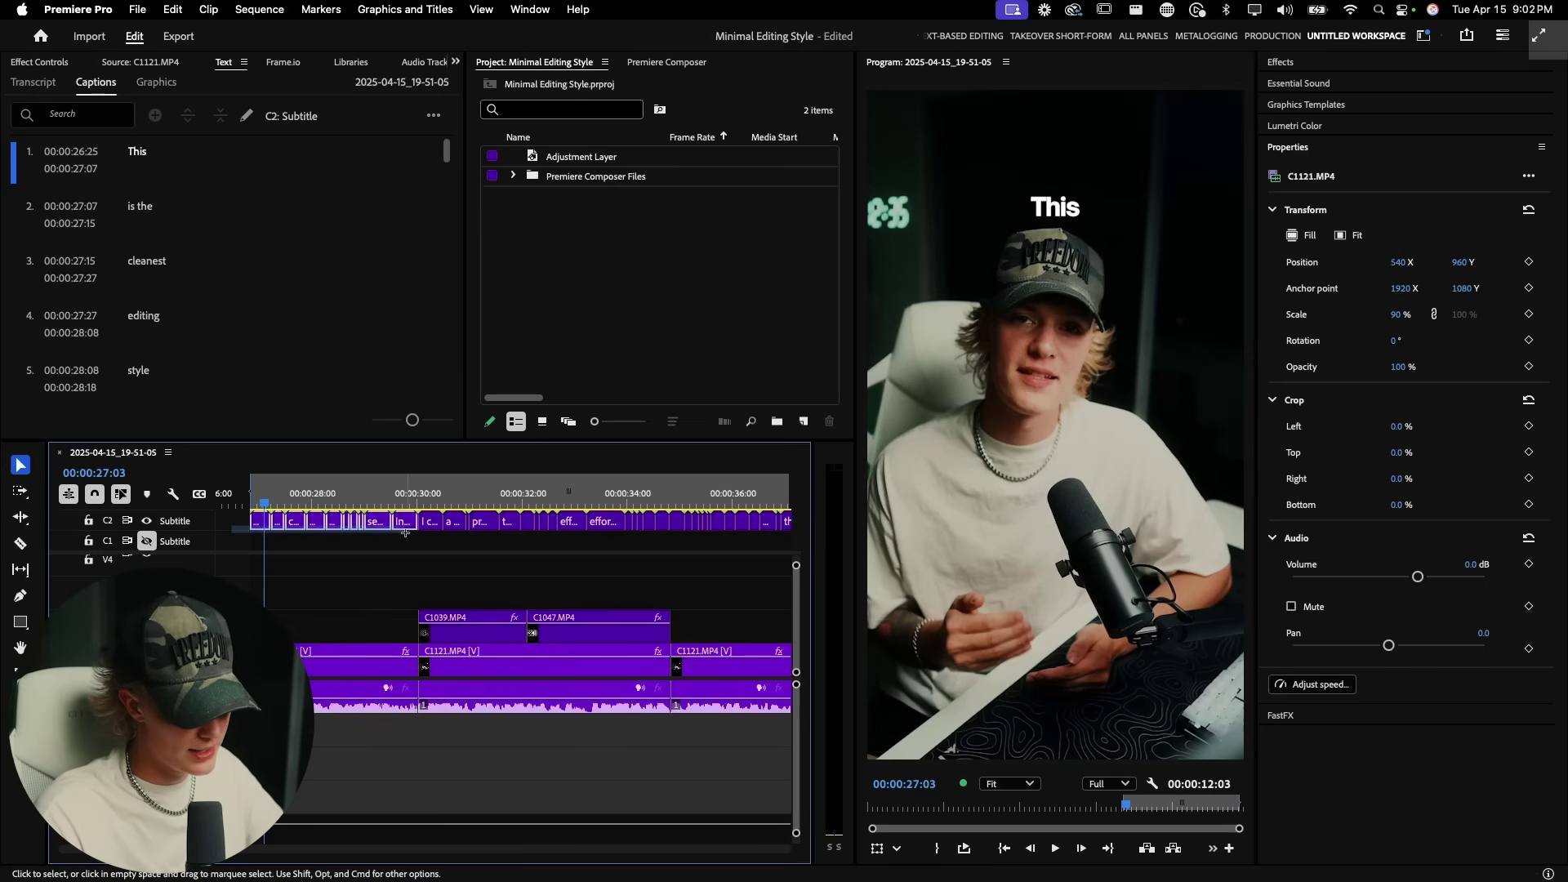
pyautogui.moveTo(405, 533); pyautogui.dragTo(405, 532)
pyautogui.click(377, 10)
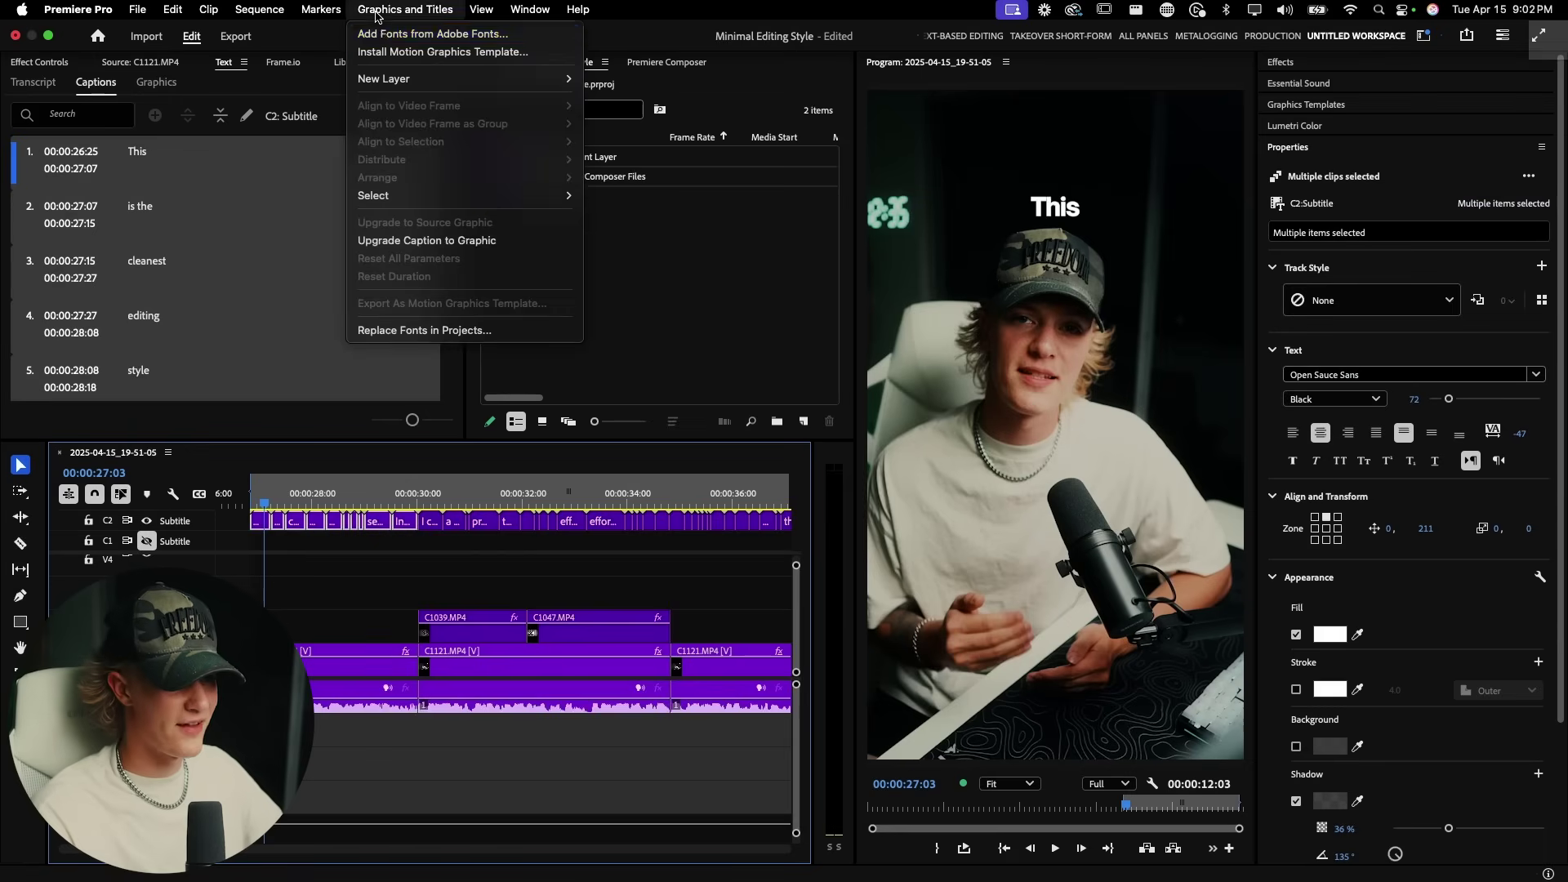
pyautogui.click(425, 241)
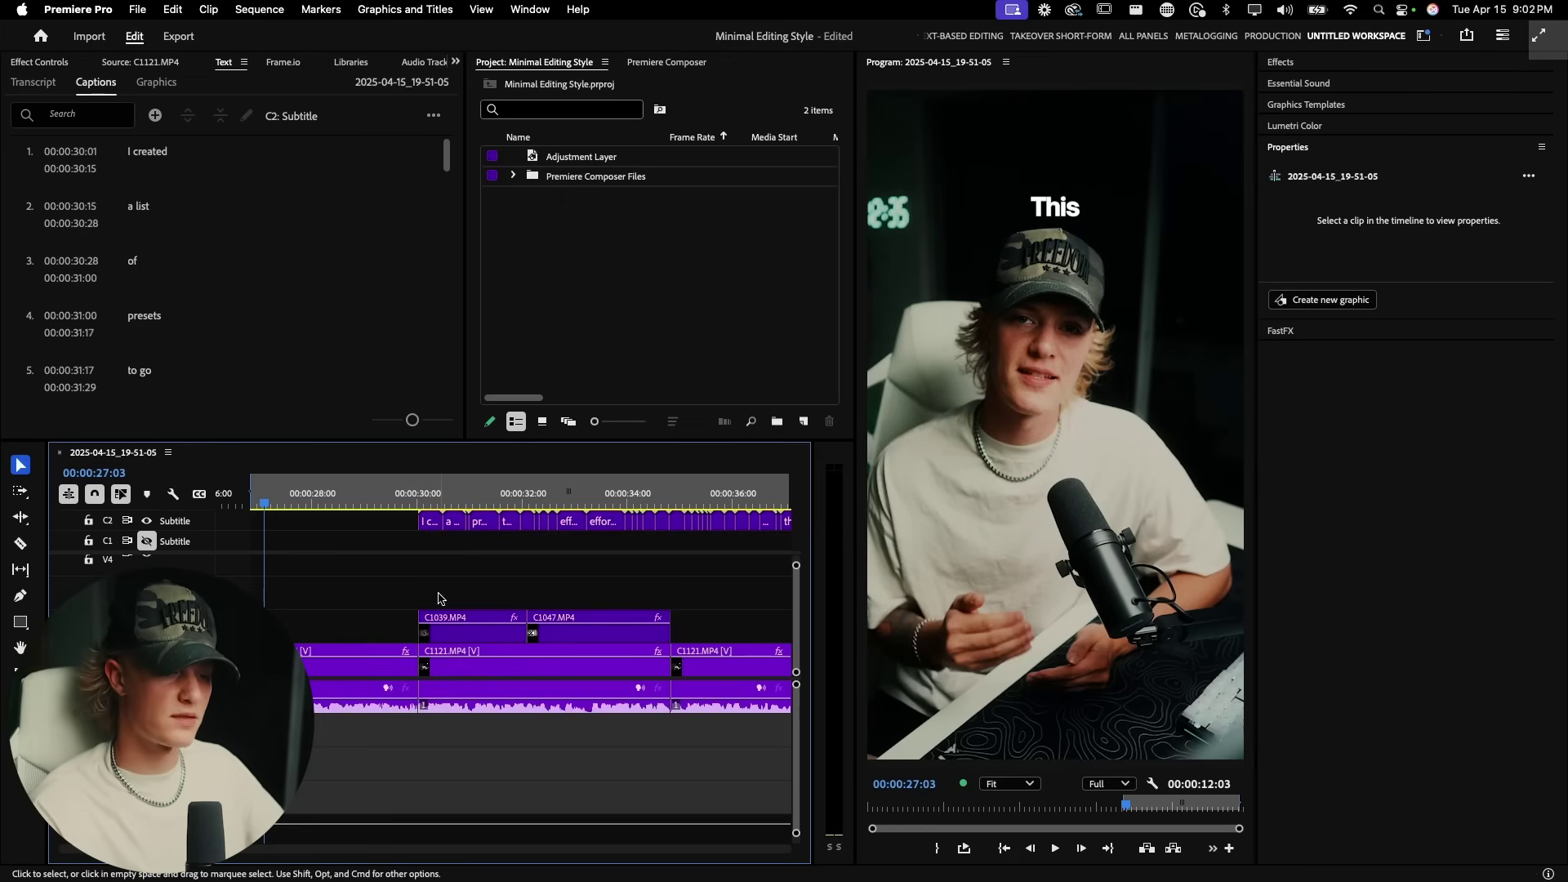
pyautogui.press('`')
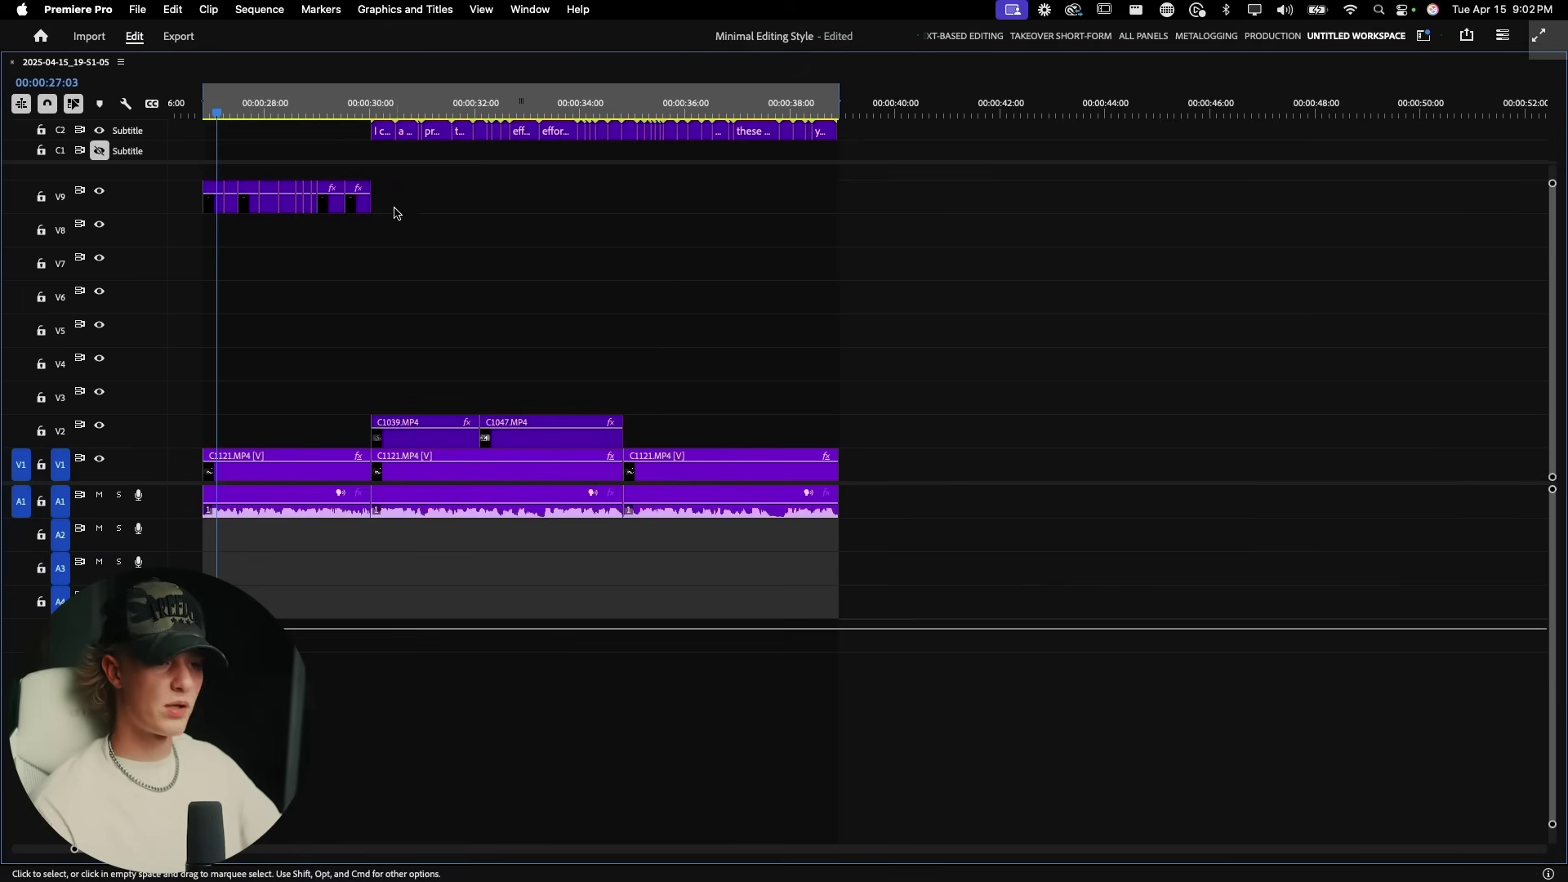
pyautogui.moveTo(212, 211); pyautogui.dragTo(213, 422)
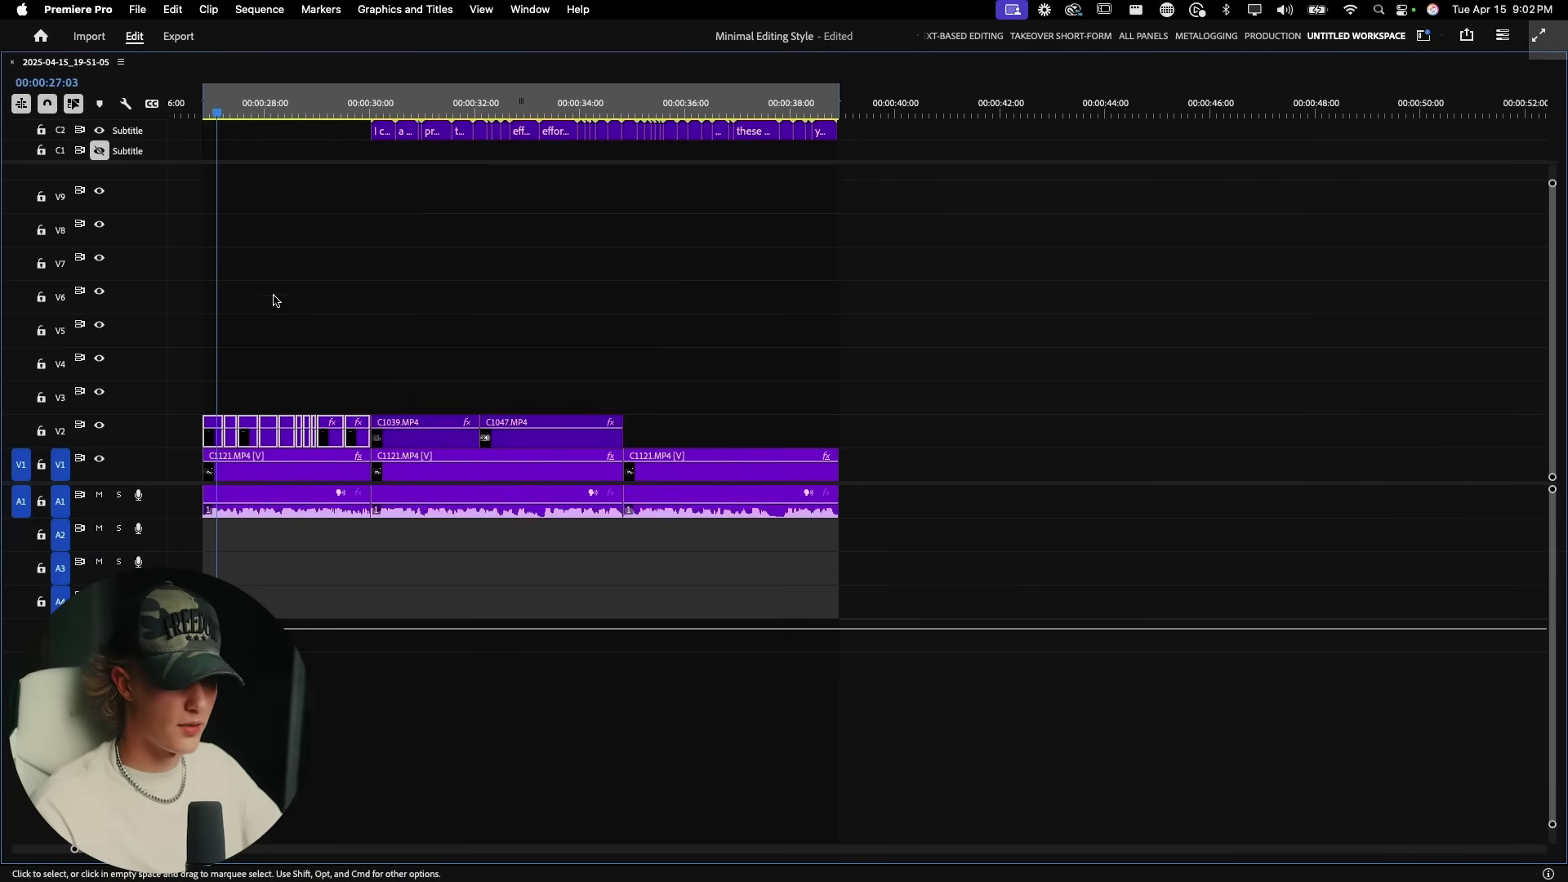
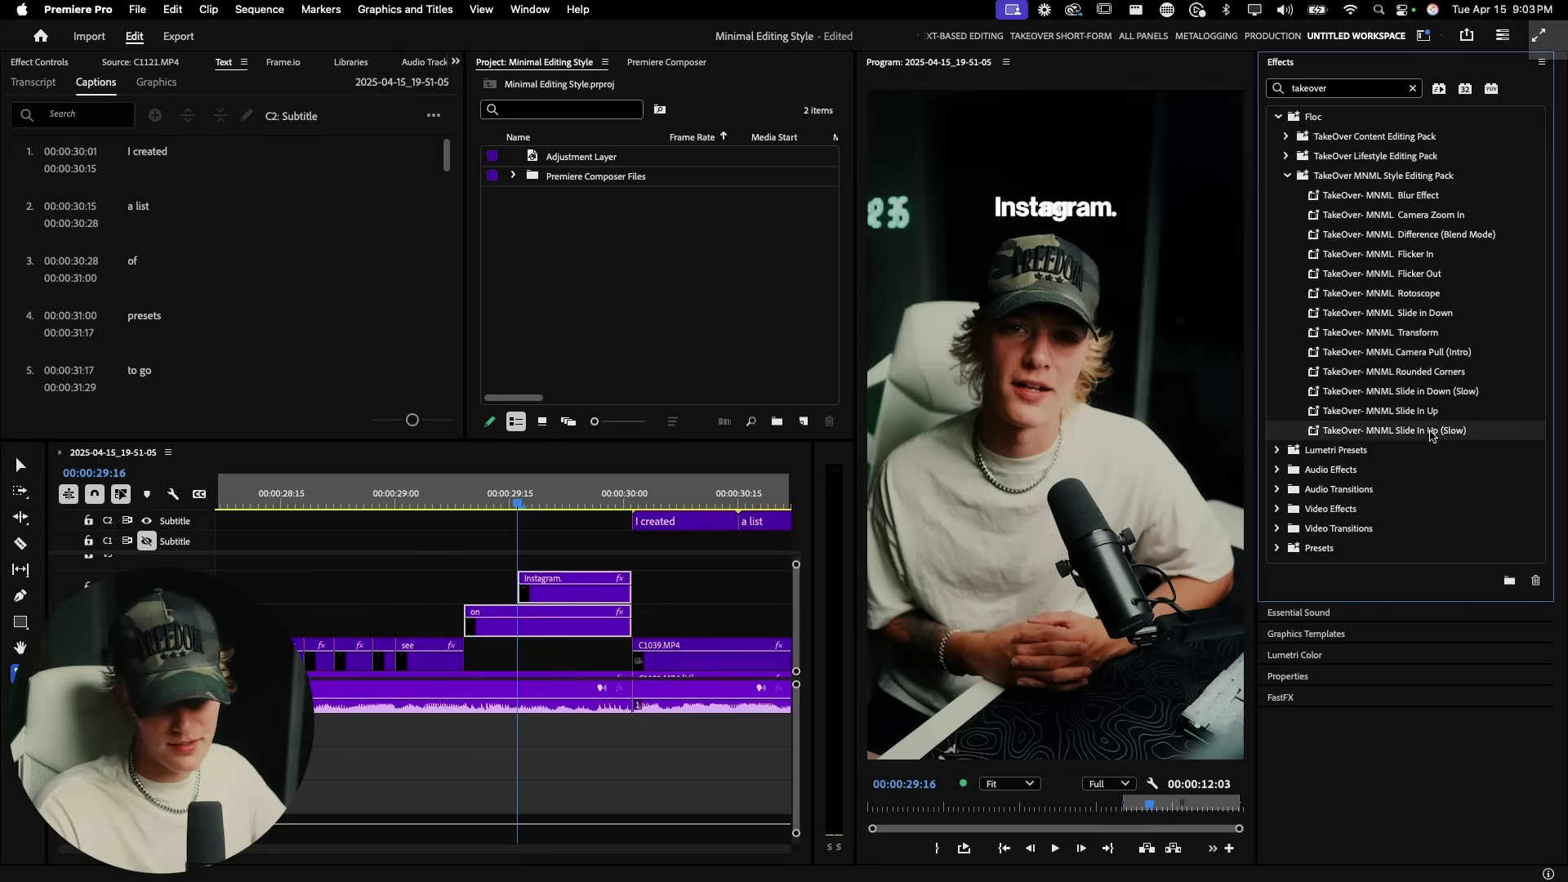
# Play back the "on" and "Instagram." graphics, and adjust the vertical position of "Instagram." in its Vector Motion
pyautogui.click(426, 506)
pyautogui.press('space')
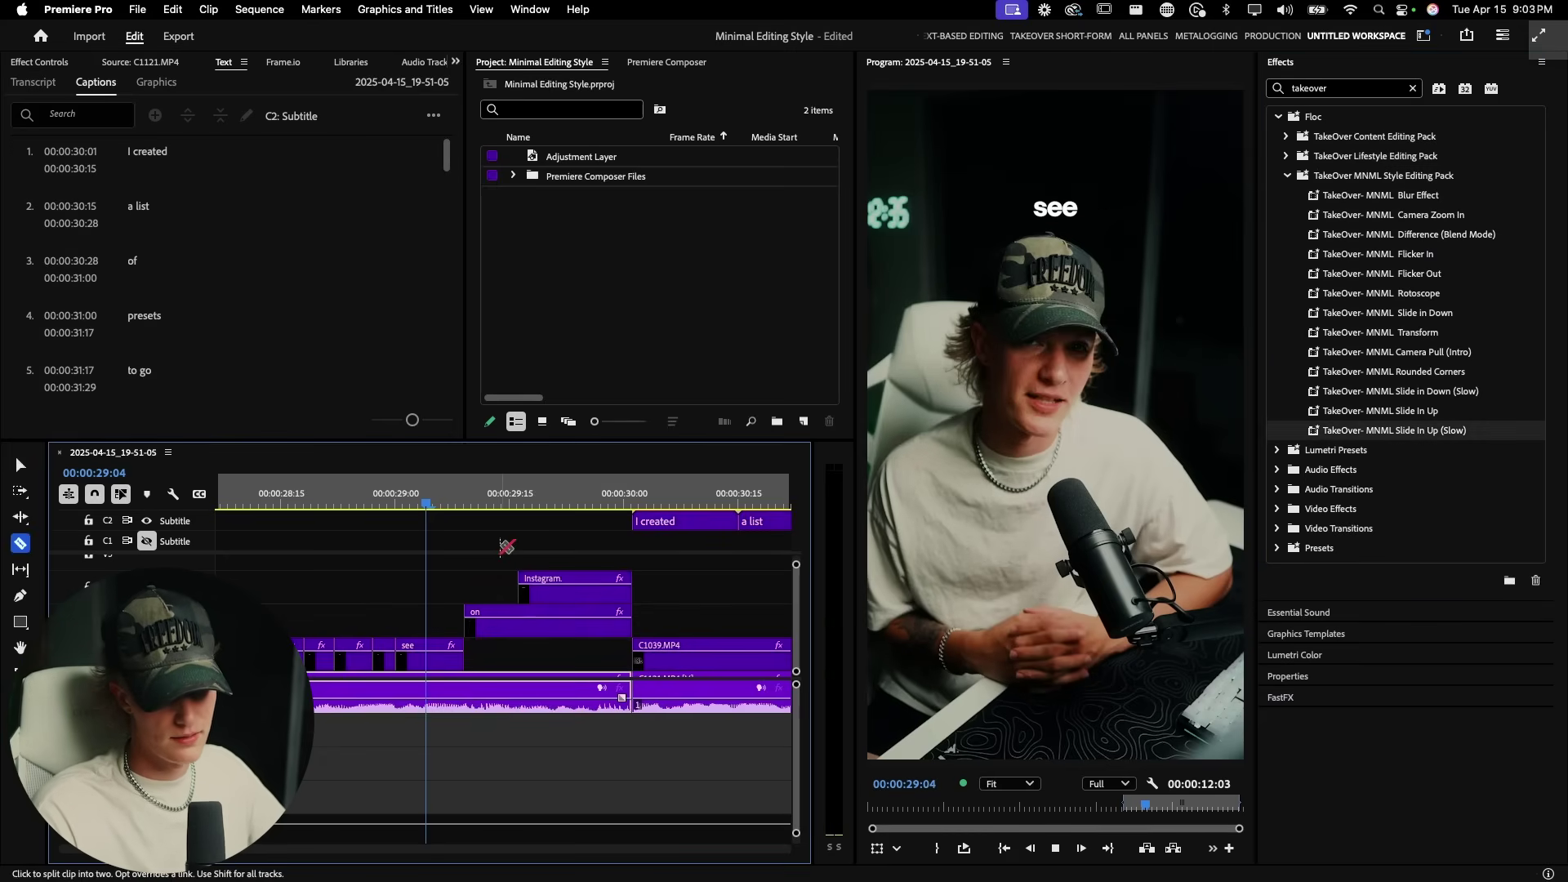
pyautogui.click(556, 504)
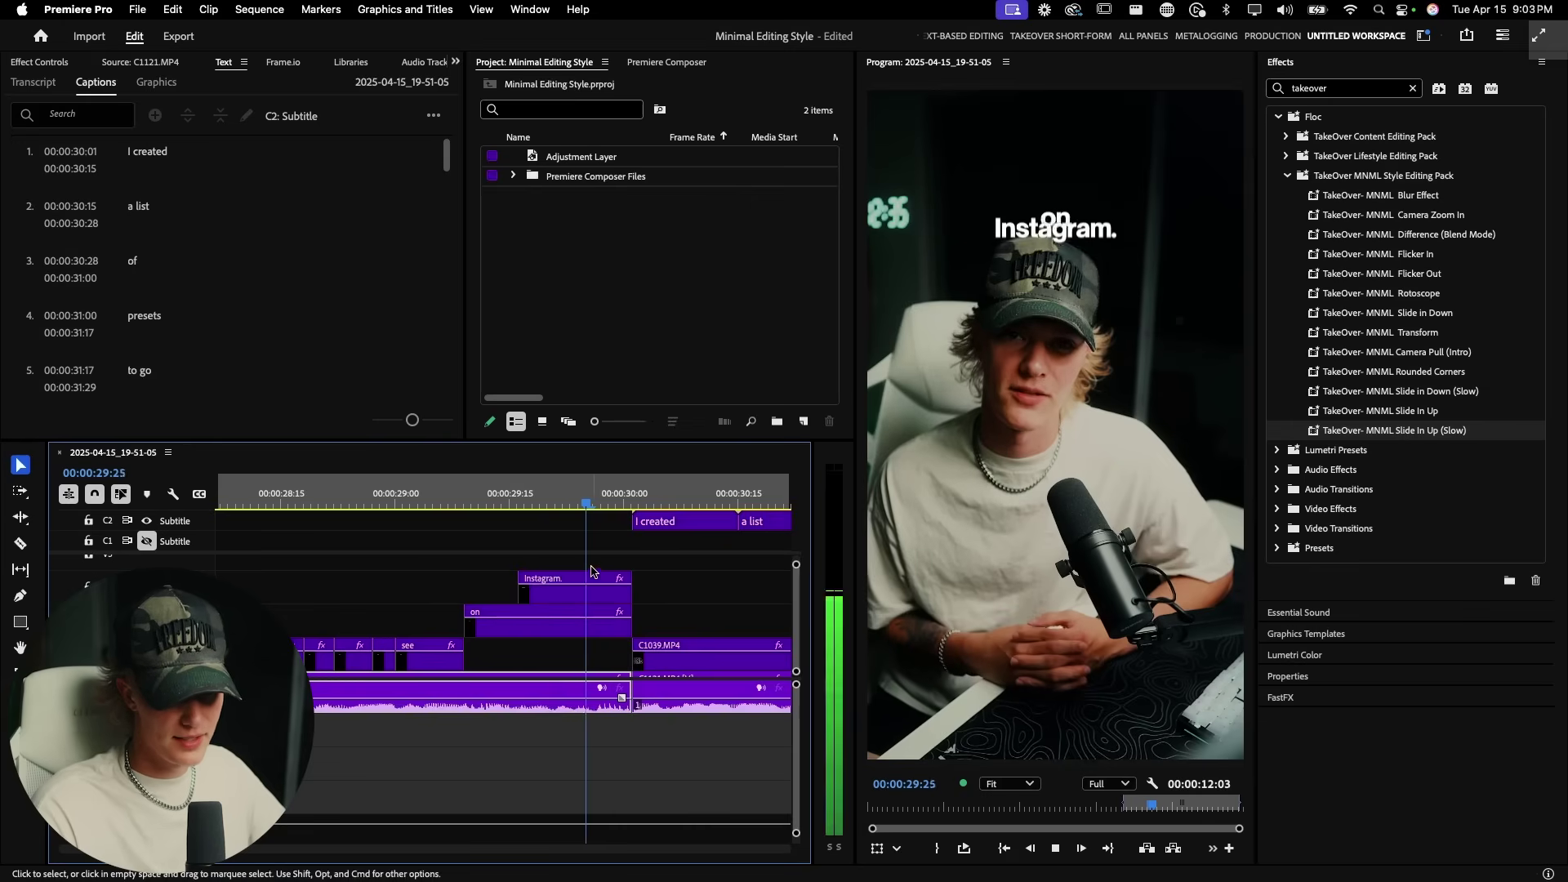
pyautogui.press('space')
pyautogui.click(593, 501)
pyautogui.click(590, 580)
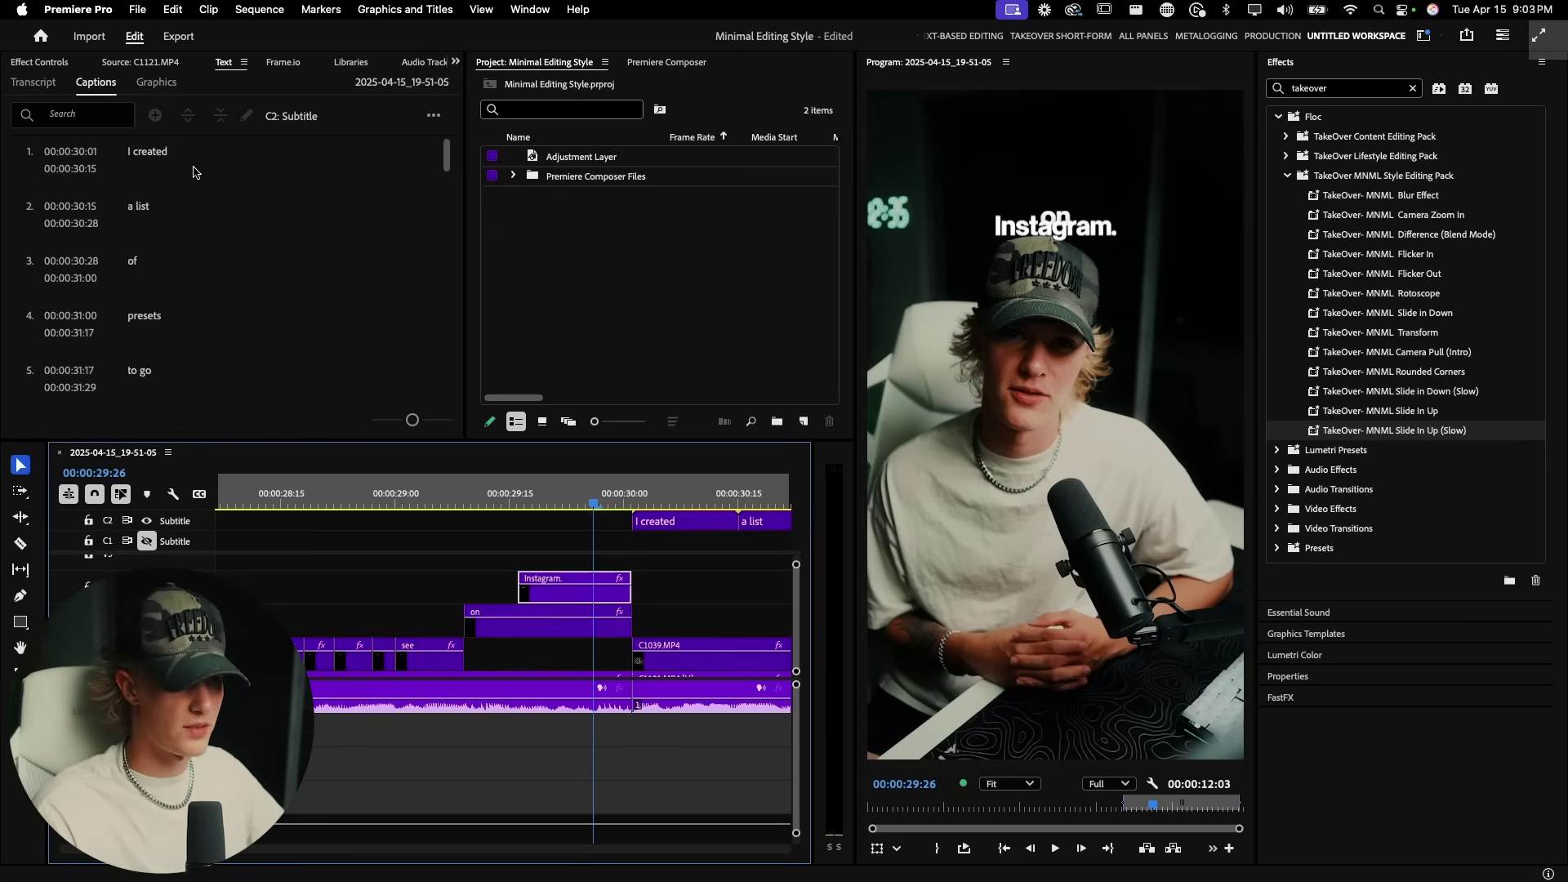
pyautogui.click(38, 62)
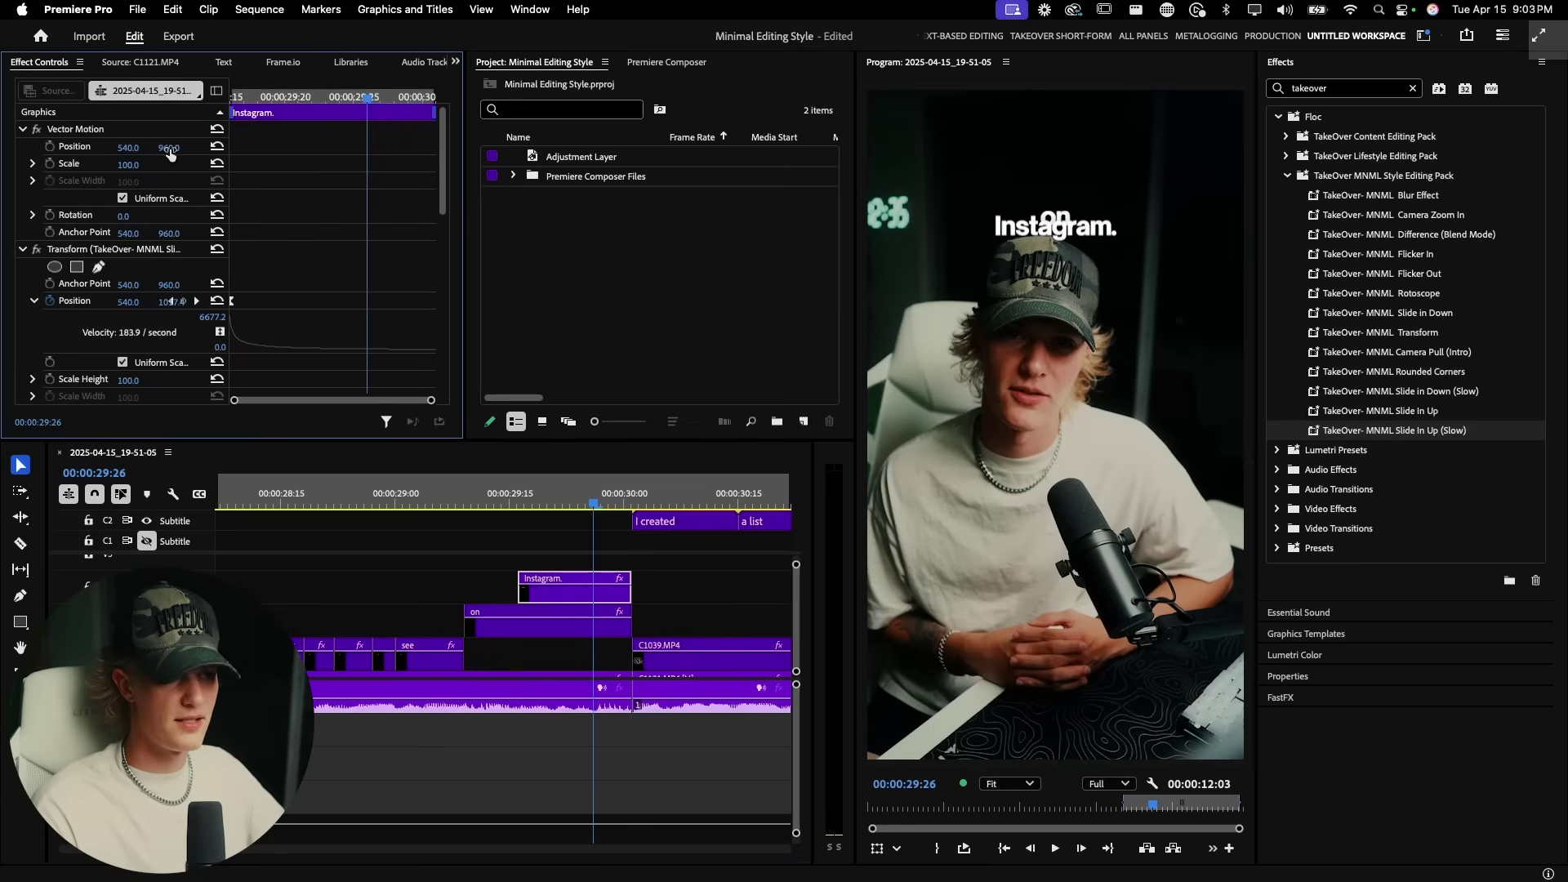
pyautogui.moveTo(169, 147); pyautogui.dragTo(172, 147)
# Shift the "on" and "Instagram." graphics slightly earlier and extend their ends to the start of the C1039.MP4 B-roll
pyautogui.moveTo(478, 586); pyautogui.dragTo(501, 615)
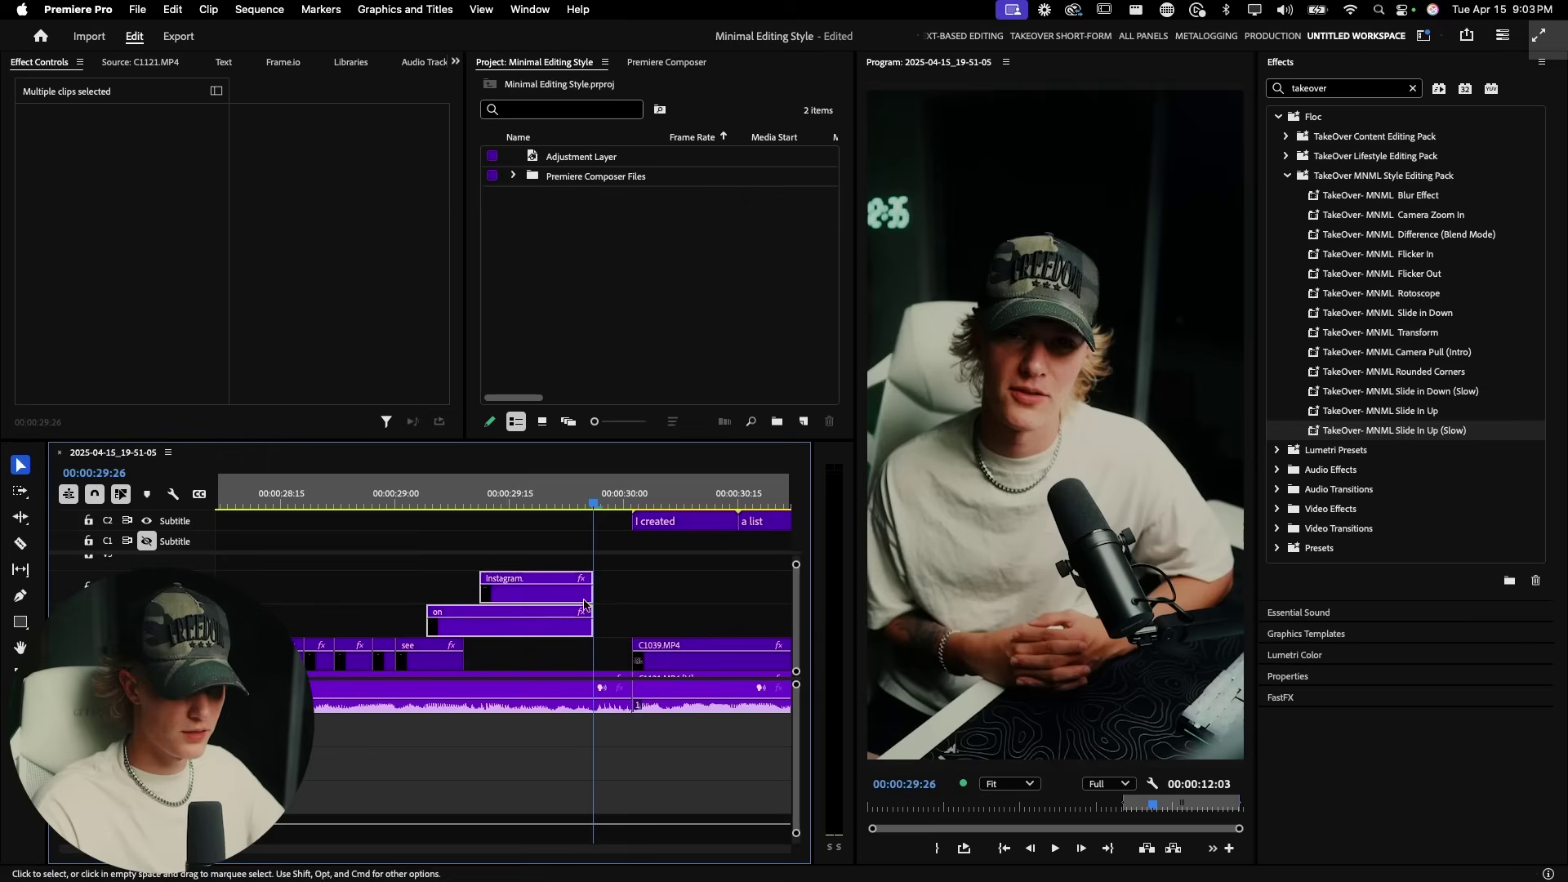
pyautogui.moveTo(593, 594); pyautogui.dragTo(627, 593)
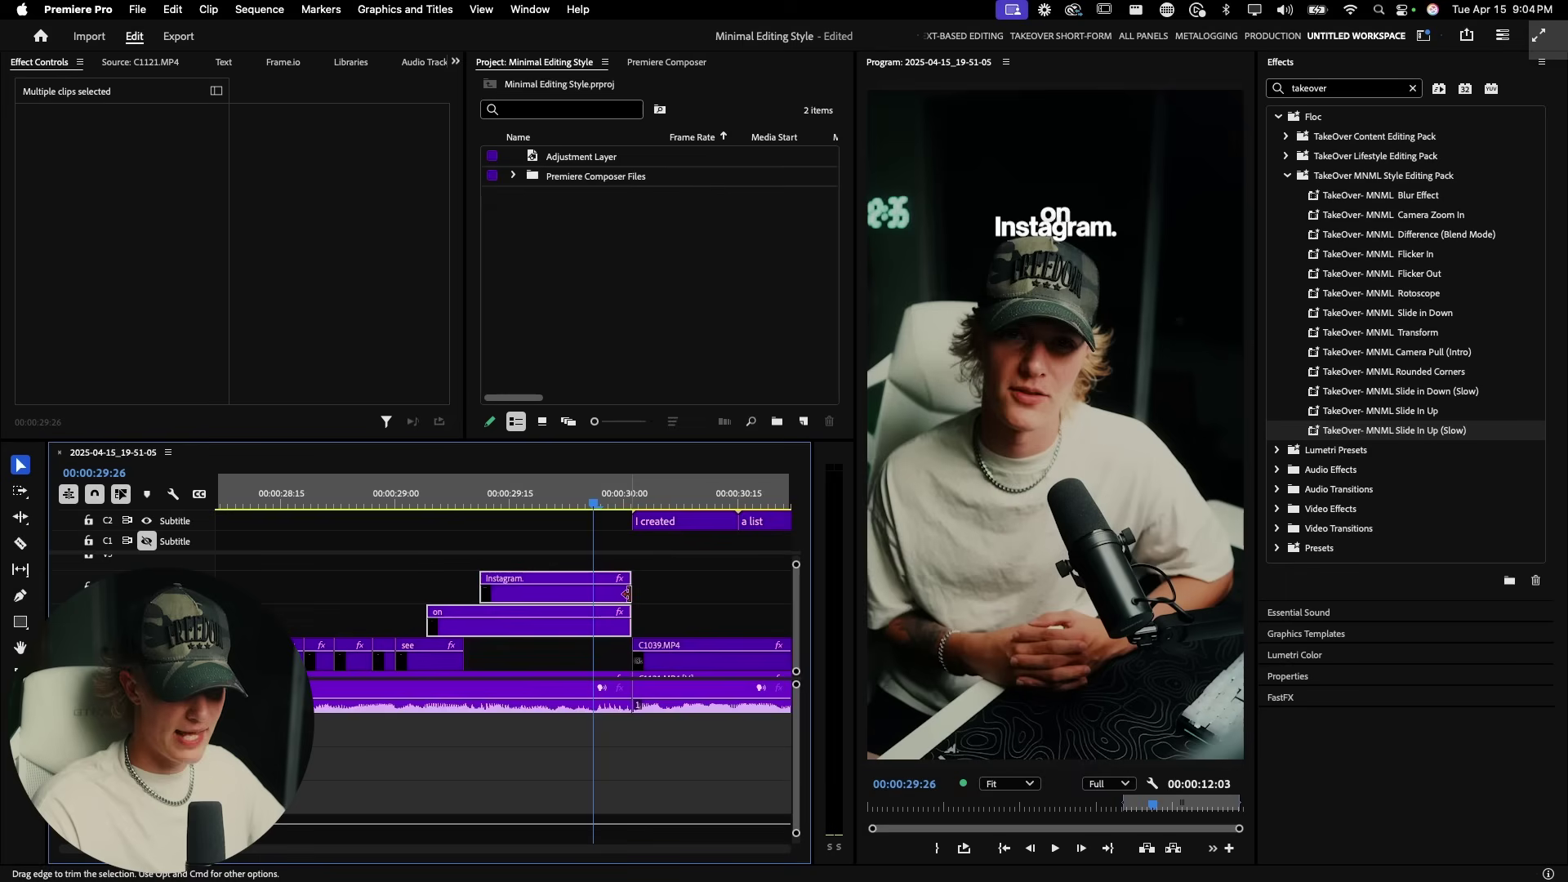
pyautogui.click(609, 506)
pyautogui.click(616, 506)
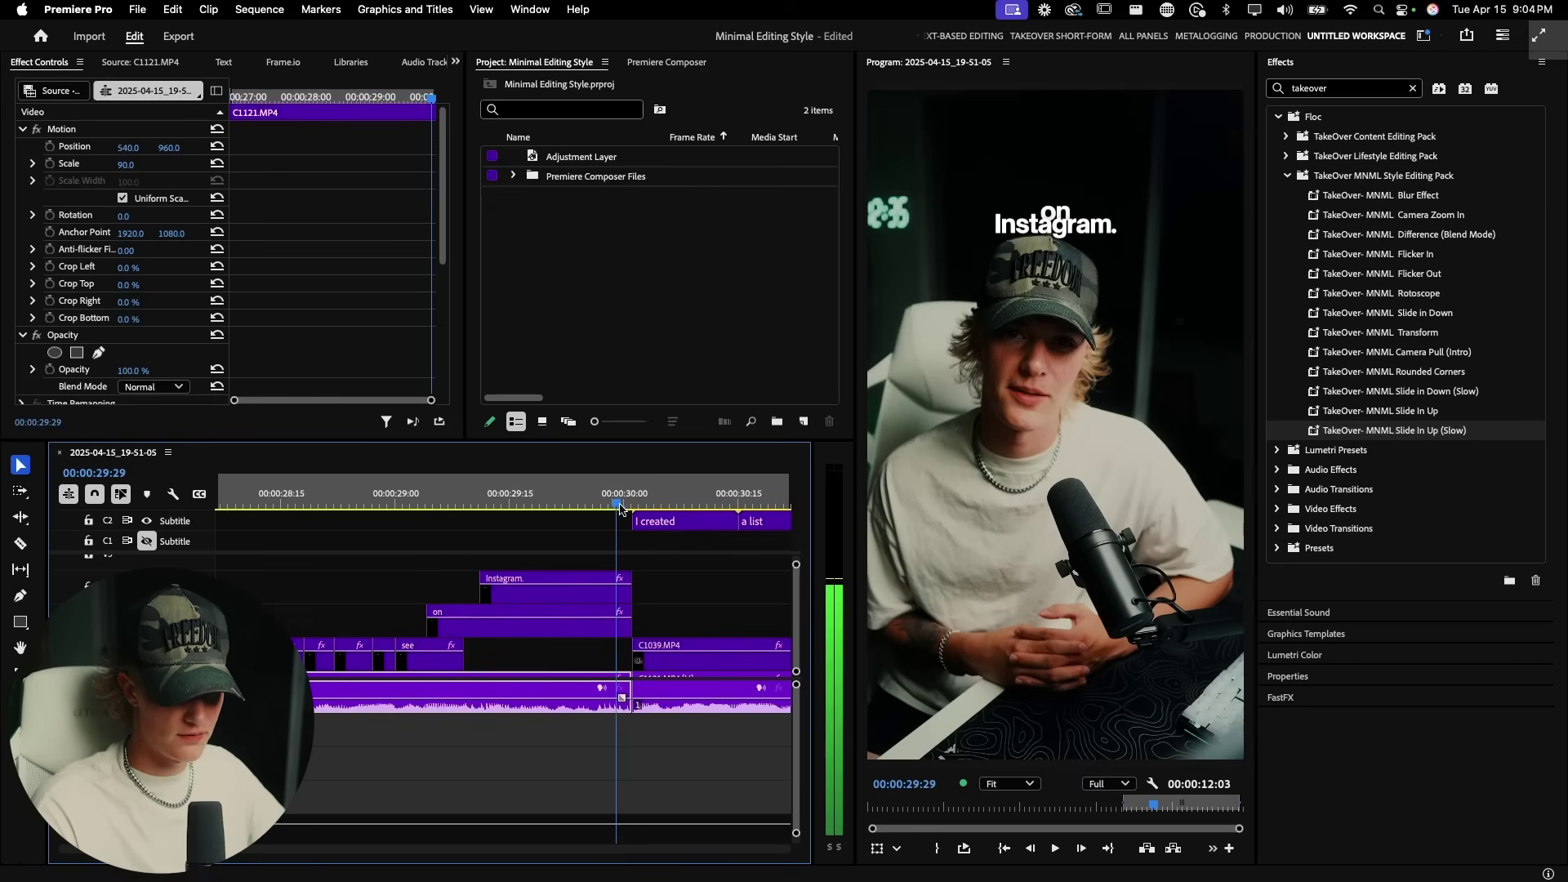
# Lower the "Instagram." graphic with its Vector Motion position so it sits beneath "on", and play back the section
pyautogui.click(614, 598)
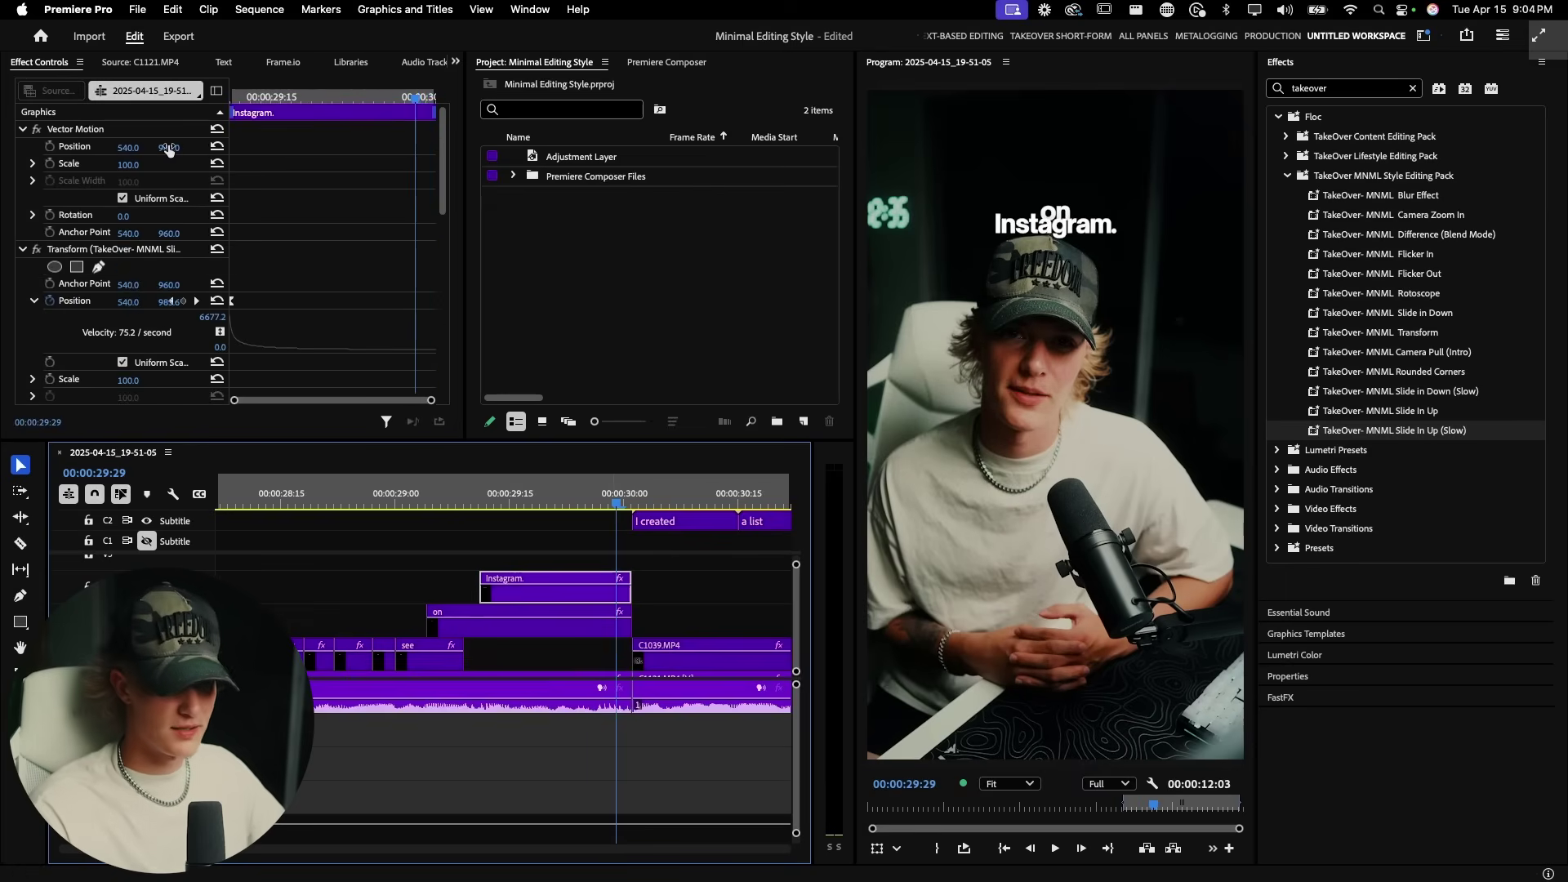
pyautogui.moveTo(169, 149); pyautogui.dragTo(323, 422)
pyautogui.click(370, 500)
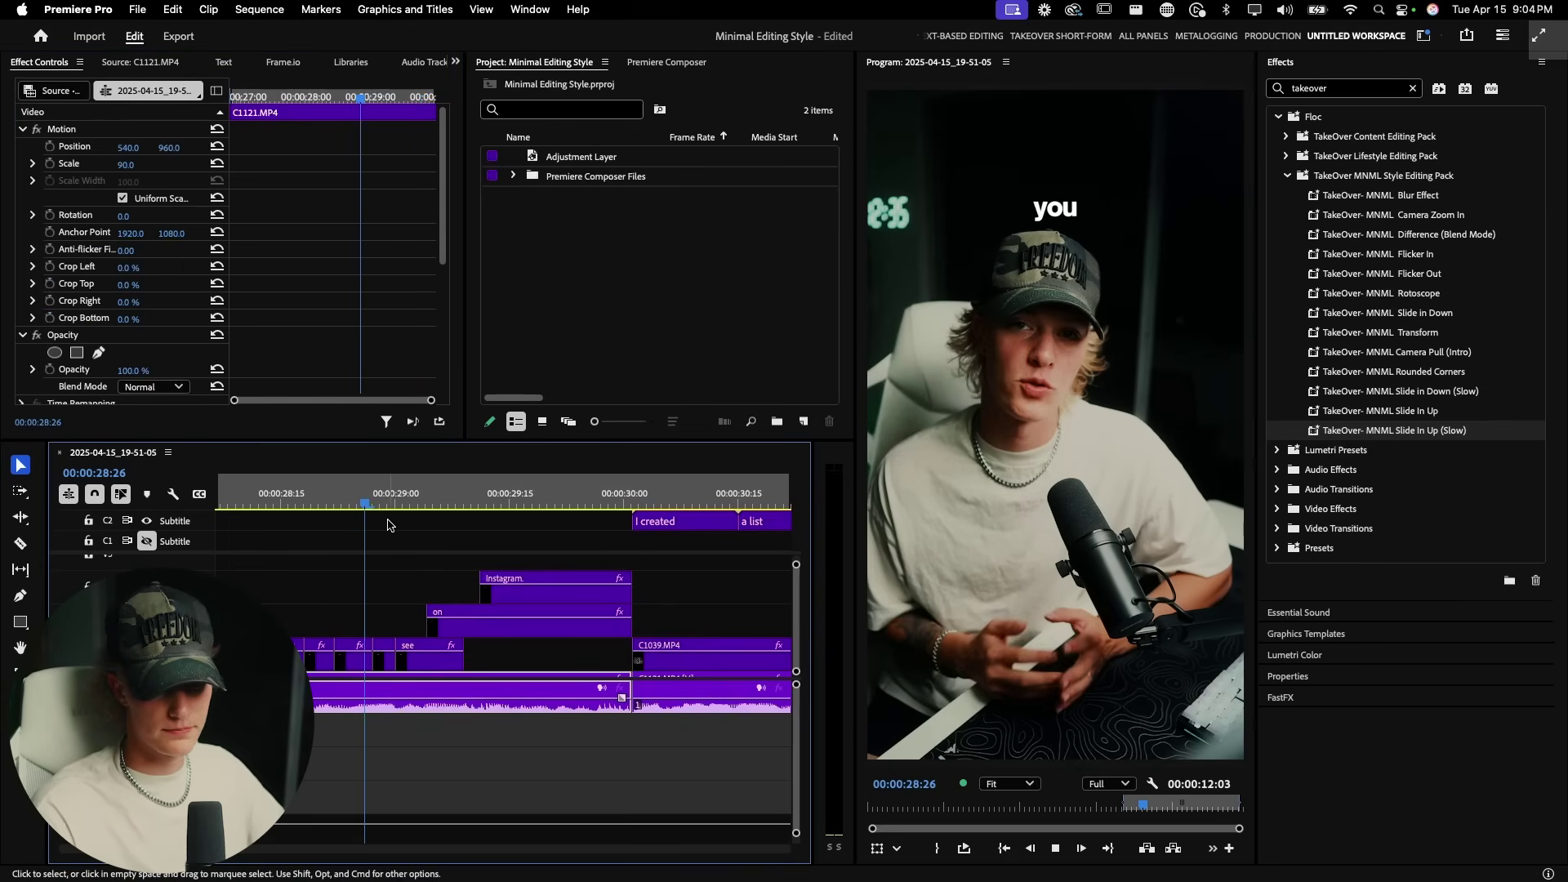
pyautogui.press('space')
pyautogui.press('space')
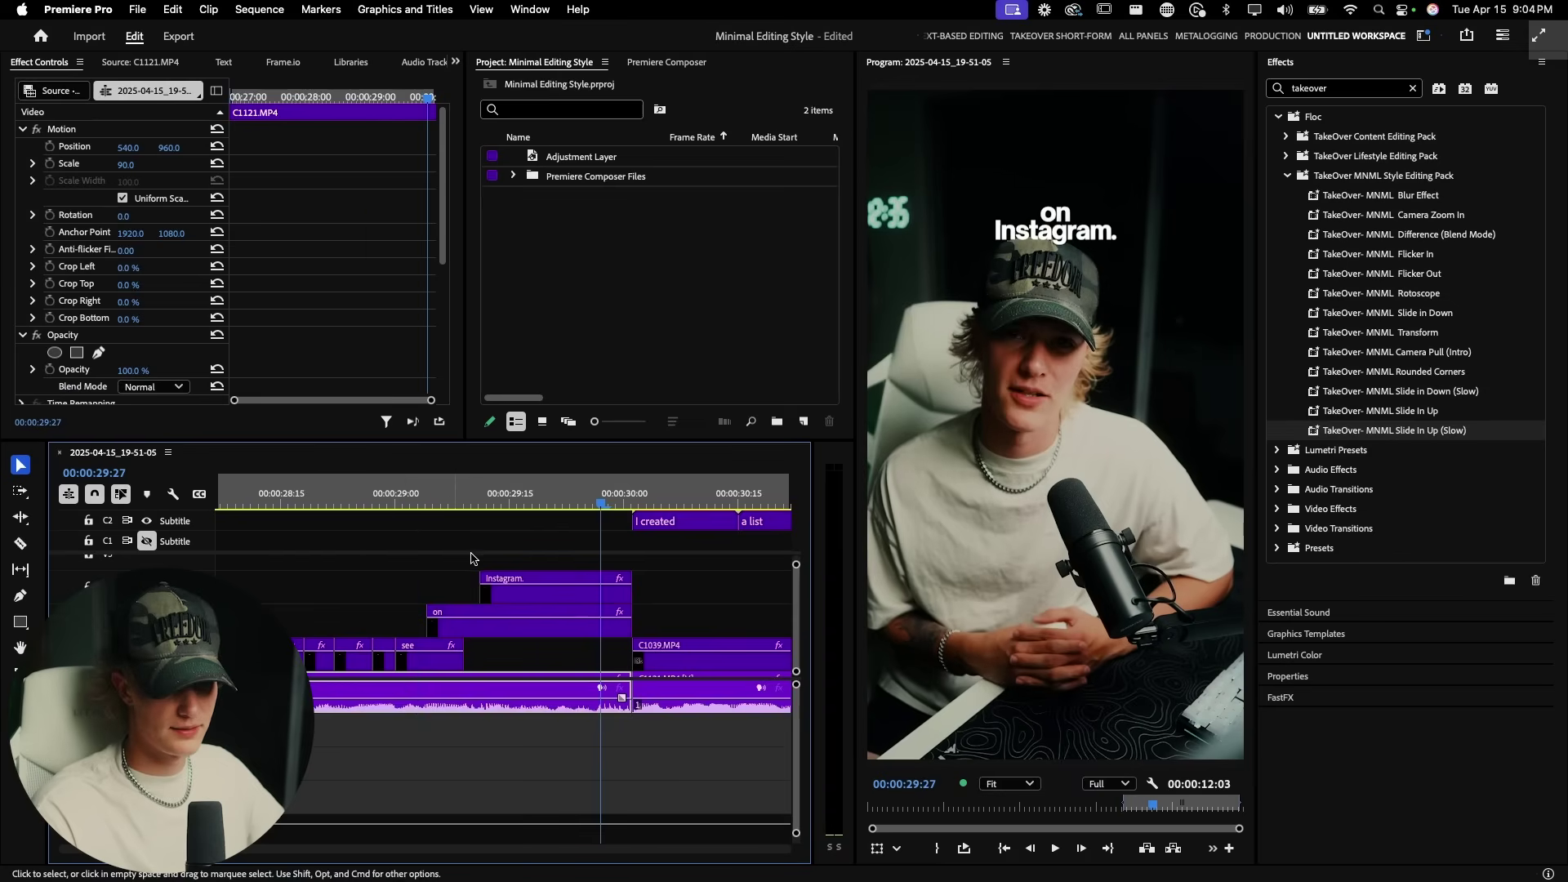
# Nest the "on" and "Instagram." graphics into one sequence and raise its vertical Position to 923, then play it back
pyautogui.moveTo(451, 572); pyautogui.dragTo(531, 613)
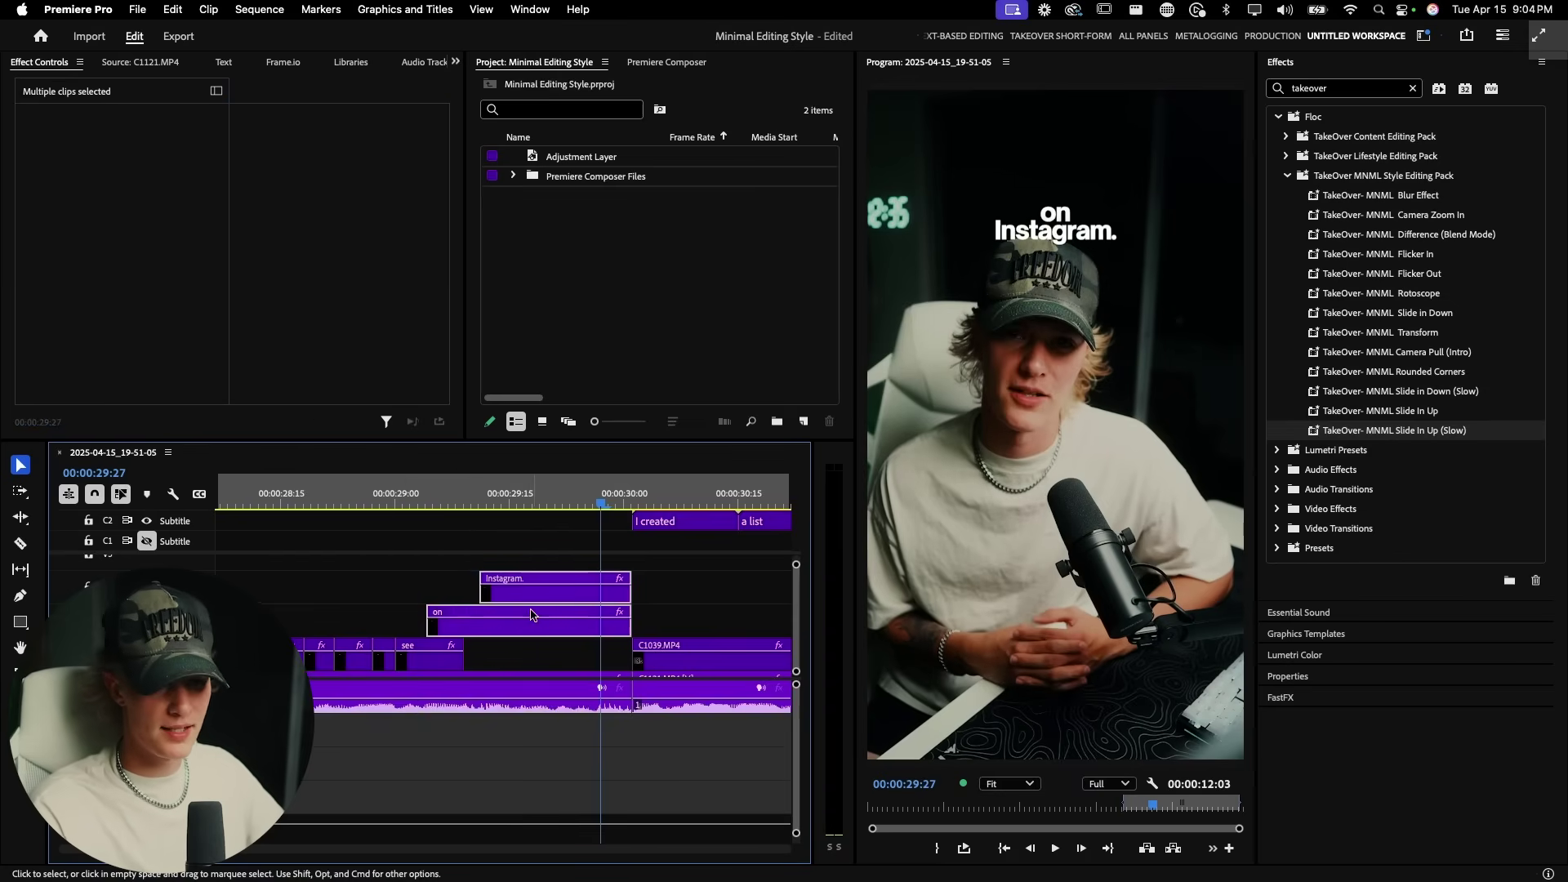
pyautogui.rightClick(584, 582)
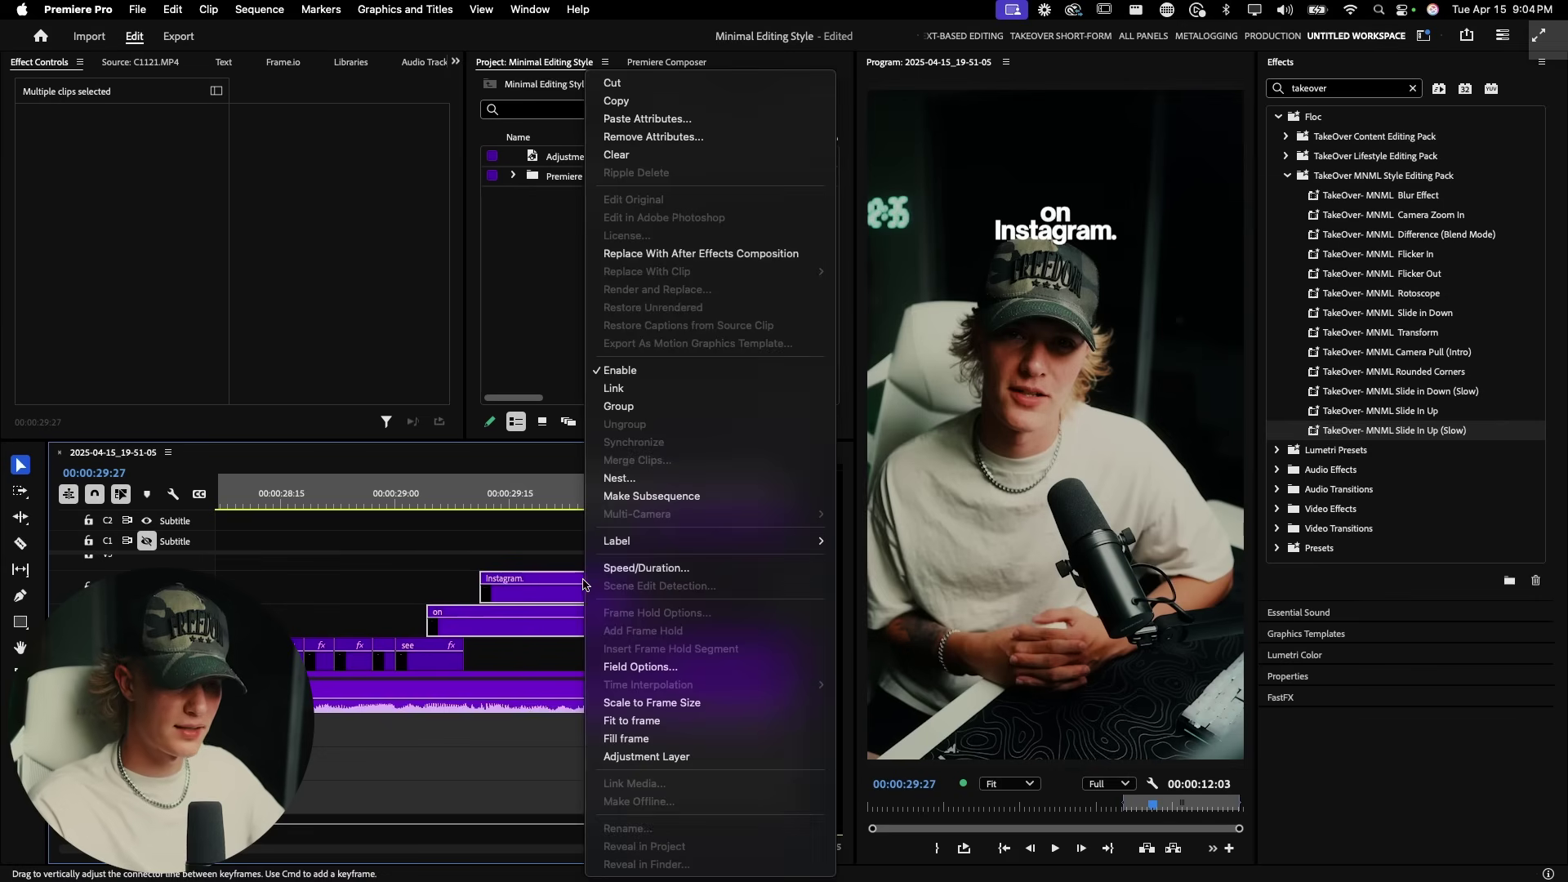
pyautogui.click(619, 478)
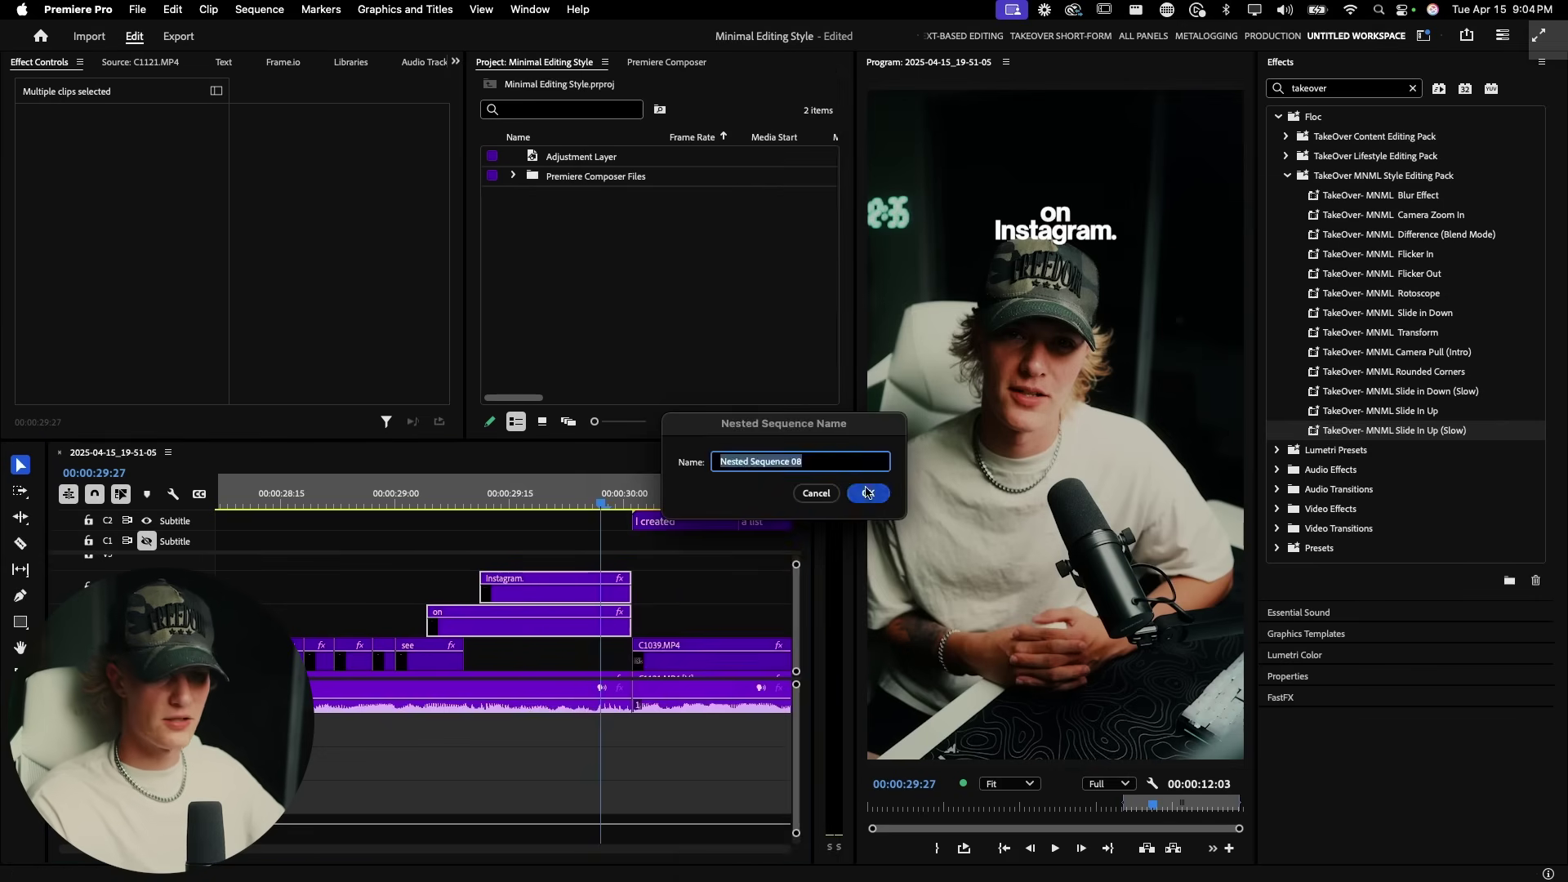
pyautogui.press('Return')
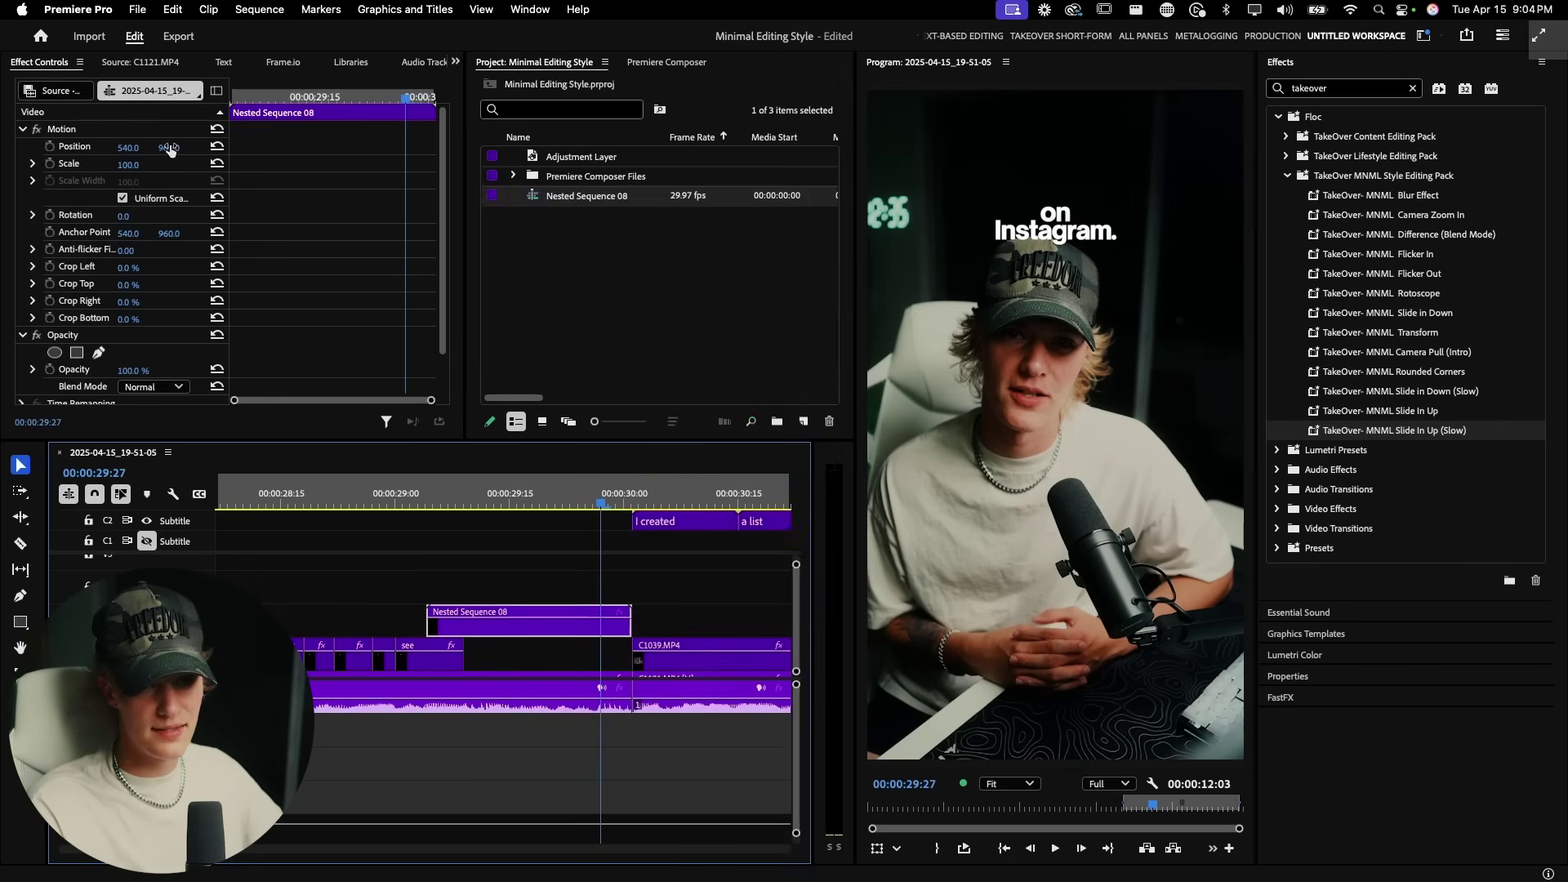
pyautogui.click(403, 500)
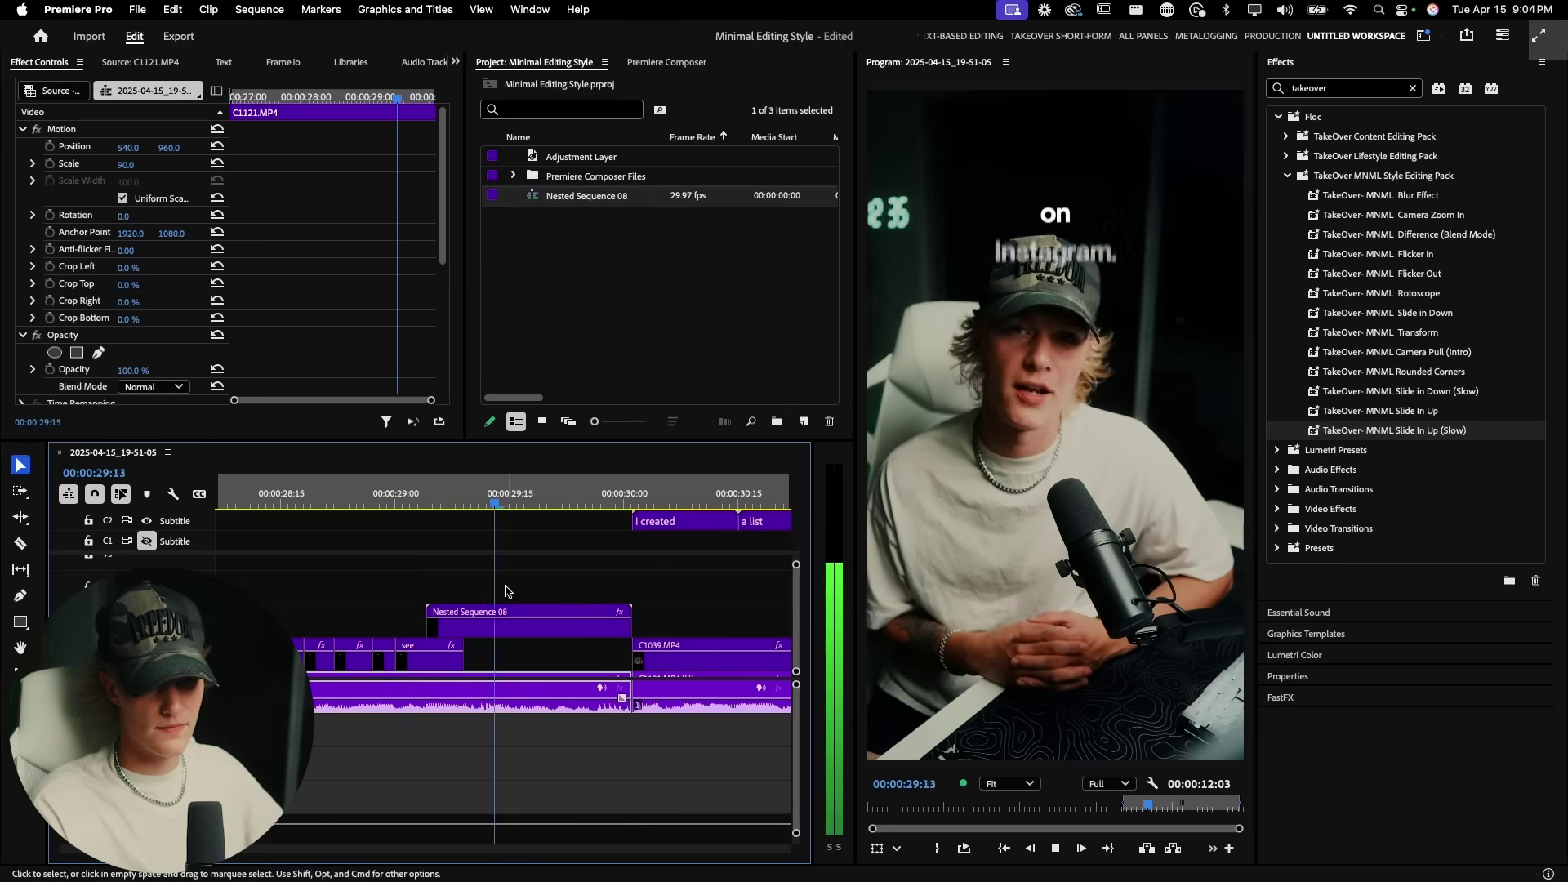
pyautogui.press('space')
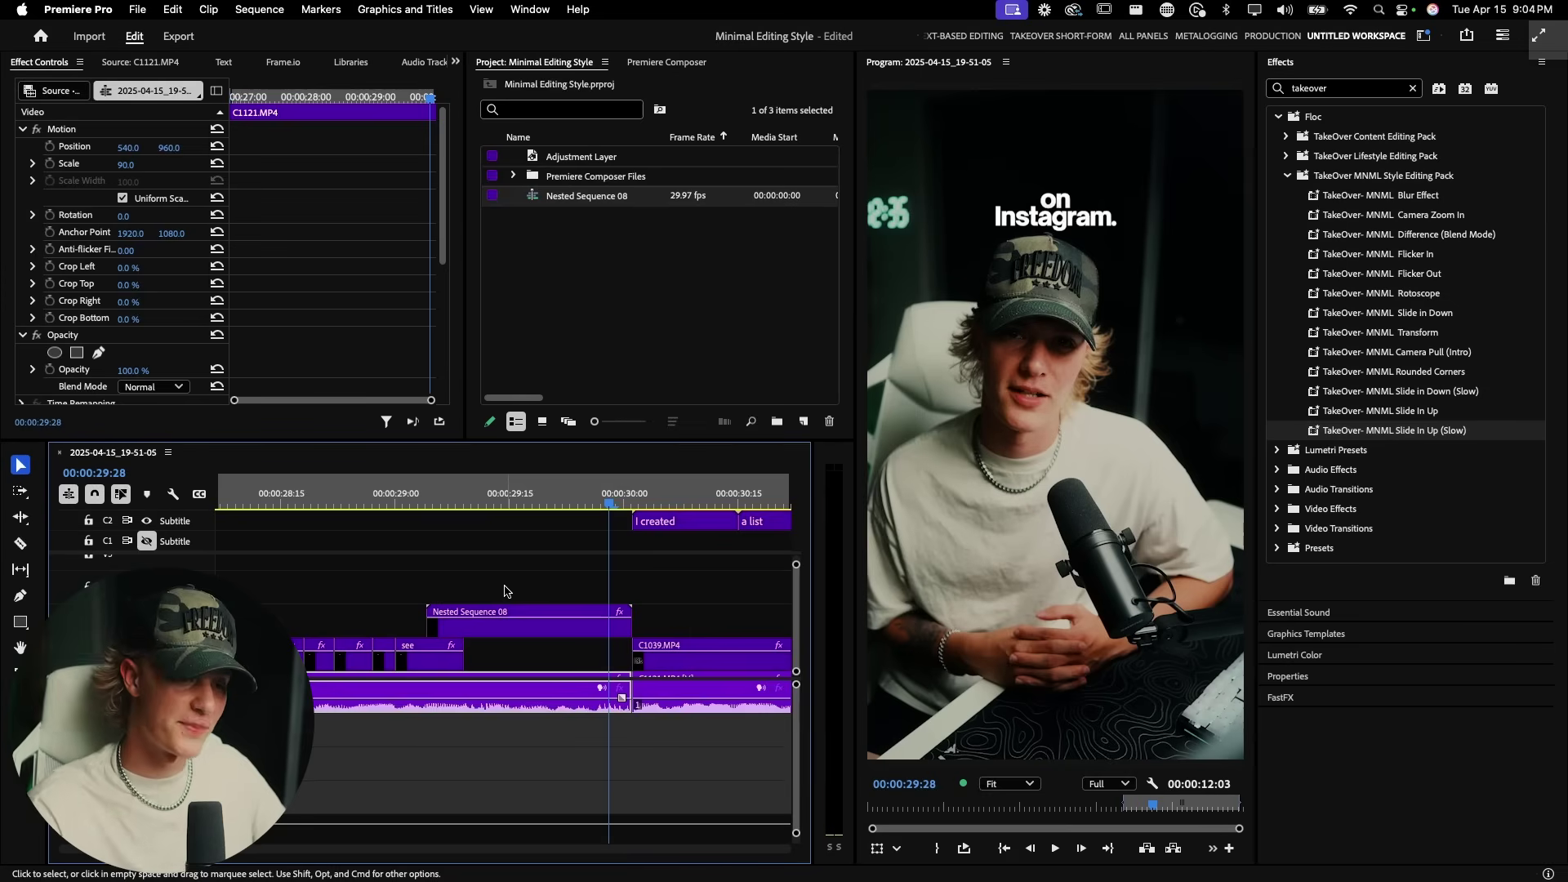
# Scale up the nested "on Instagram." text, move it higher above the speaker's cap, and play back the section
pyautogui.scroll(-3, 505, 591)
pyautogui.click(520, 500)
pyautogui.click(533, 616)
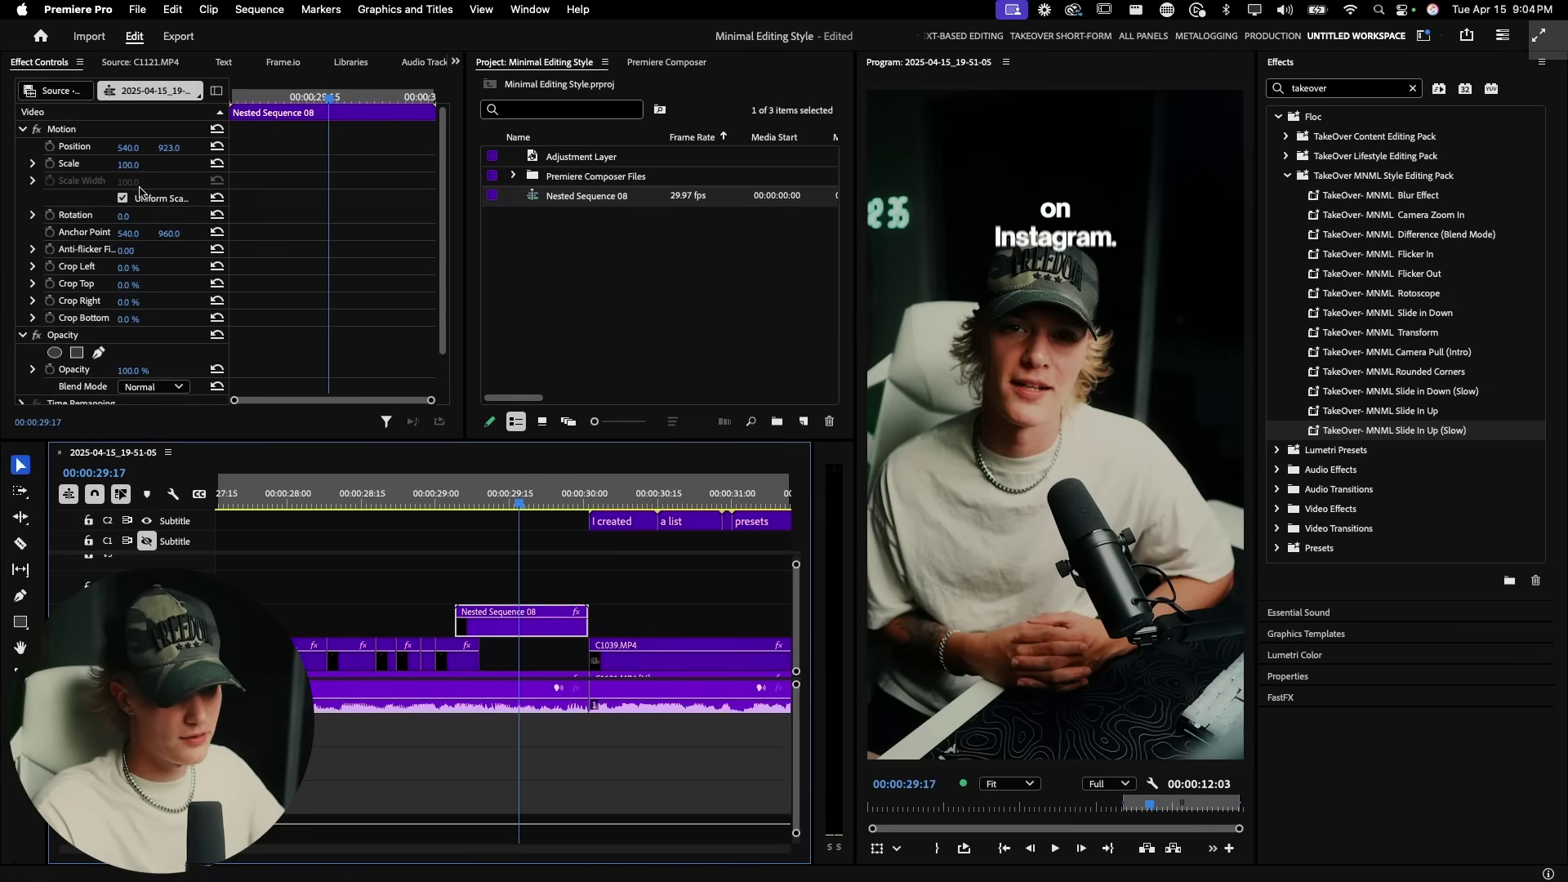
pyautogui.moveTo(128, 165); pyautogui.dragTo(234, 148)
pyautogui.click(464, 493)
pyautogui.press('space')
pyautogui.press('space')
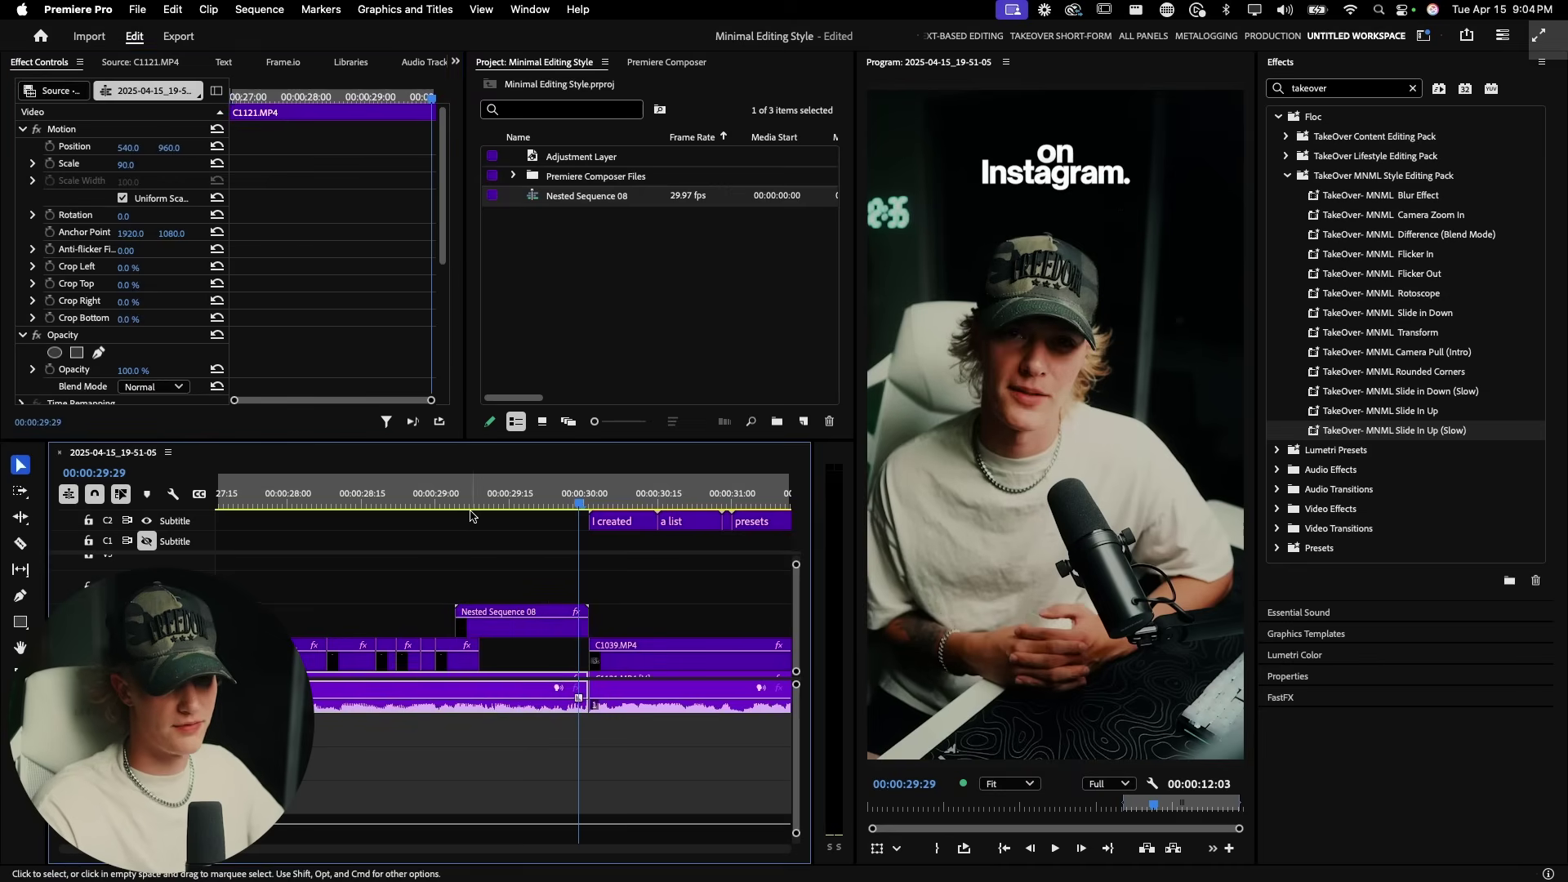
# Undo the scaling, repositioning and nesting of the "on" and "Instagram." graphics
pyautogui.press('-')
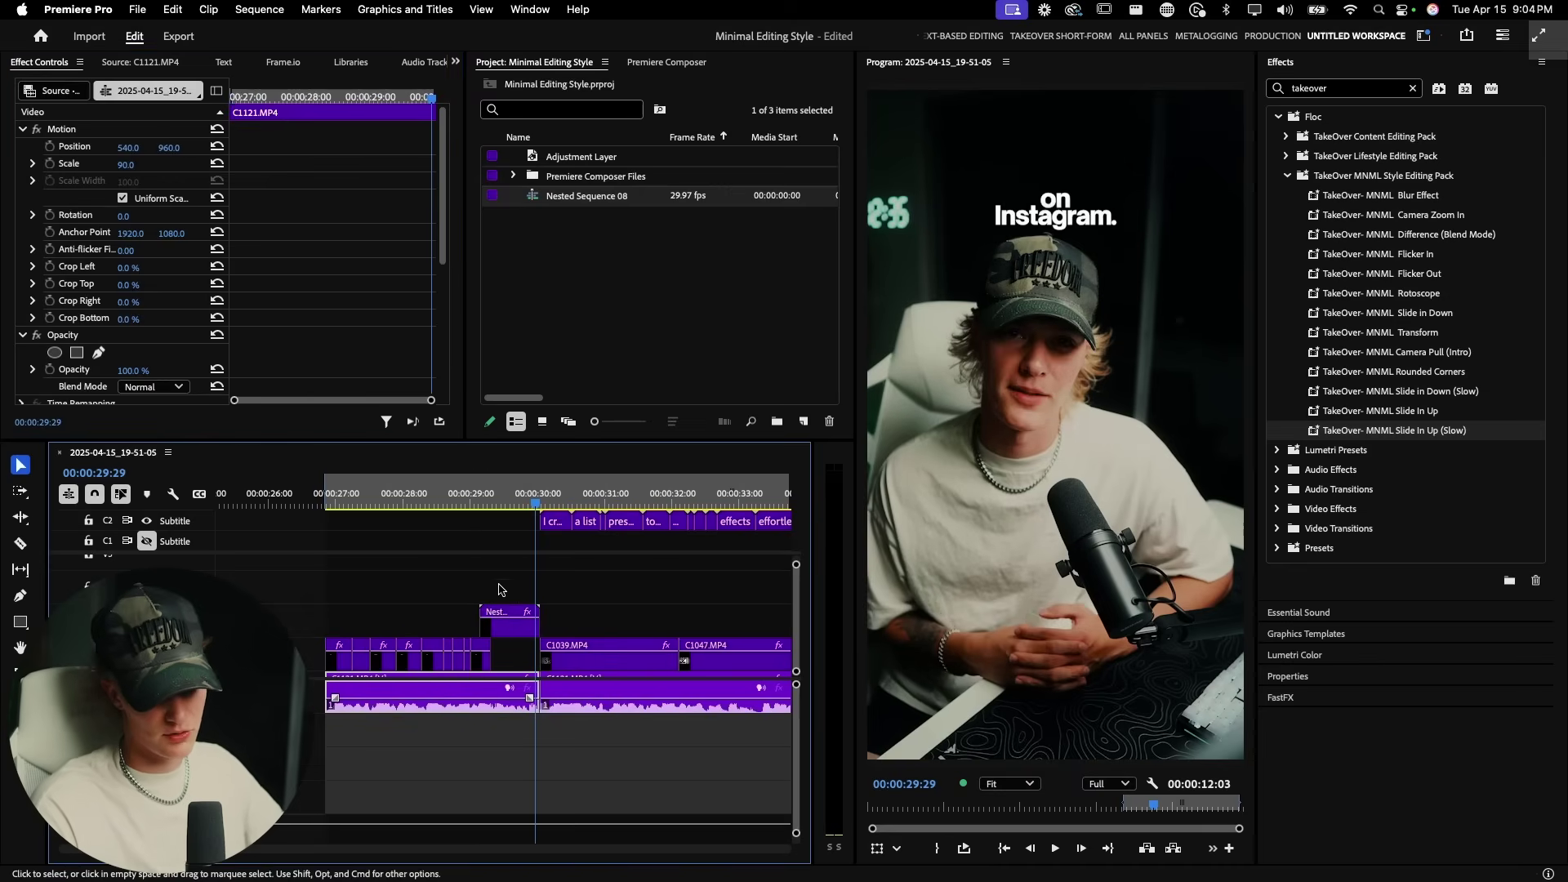
pyautogui.press('super+z')
pyautogui.press('super+z')
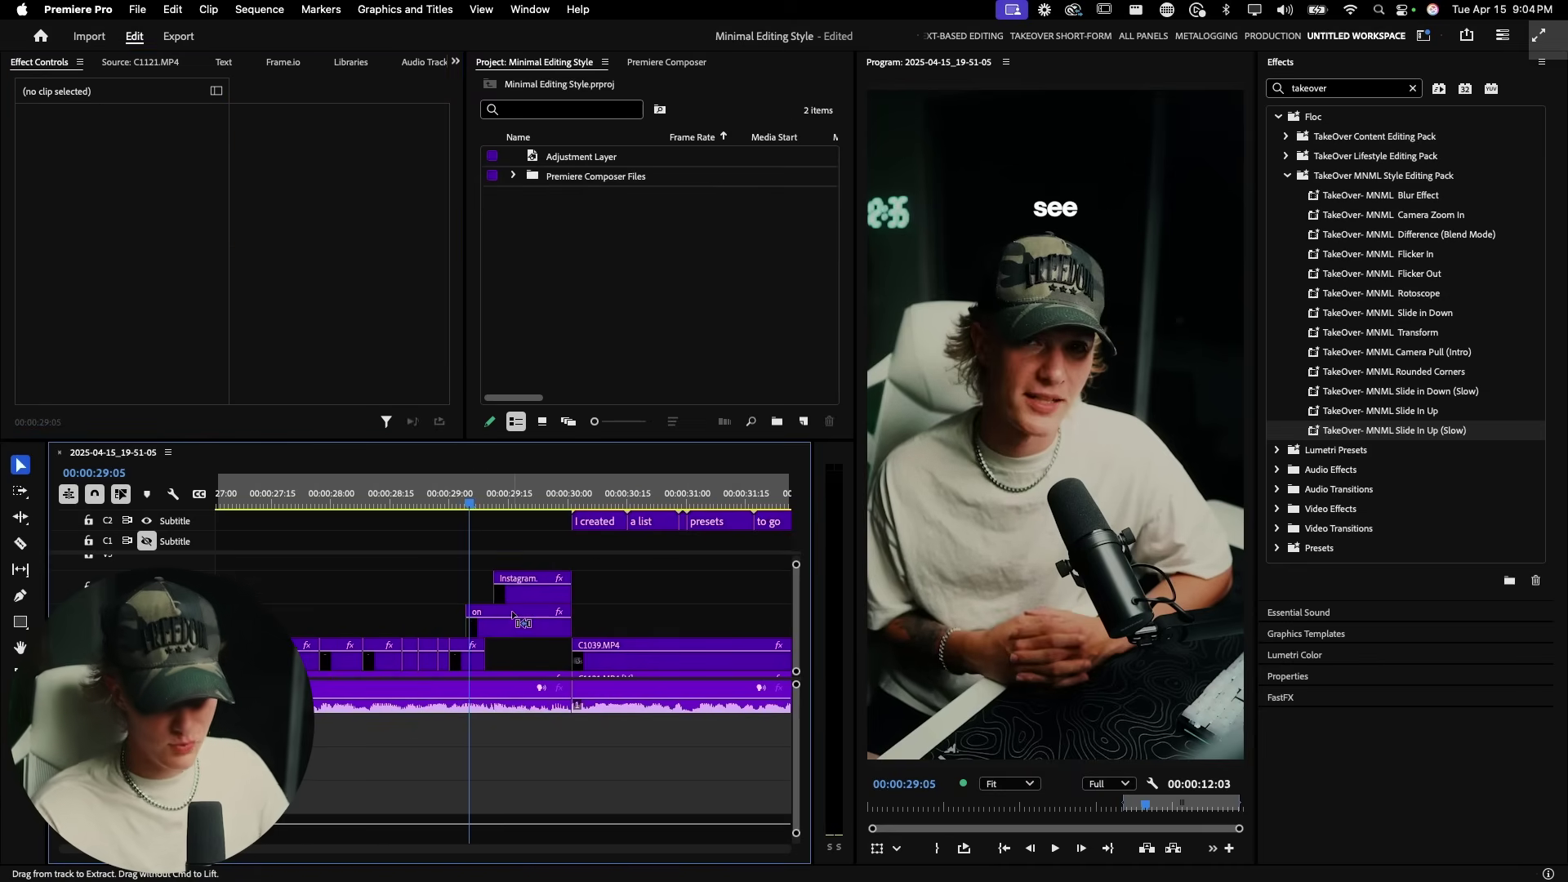
# Remove the preset slide-in Transform effect from the "on" graphic and disable the "Instagram." graphic above it
pyautogui.press('=')
pyautogui.click(513, 616)
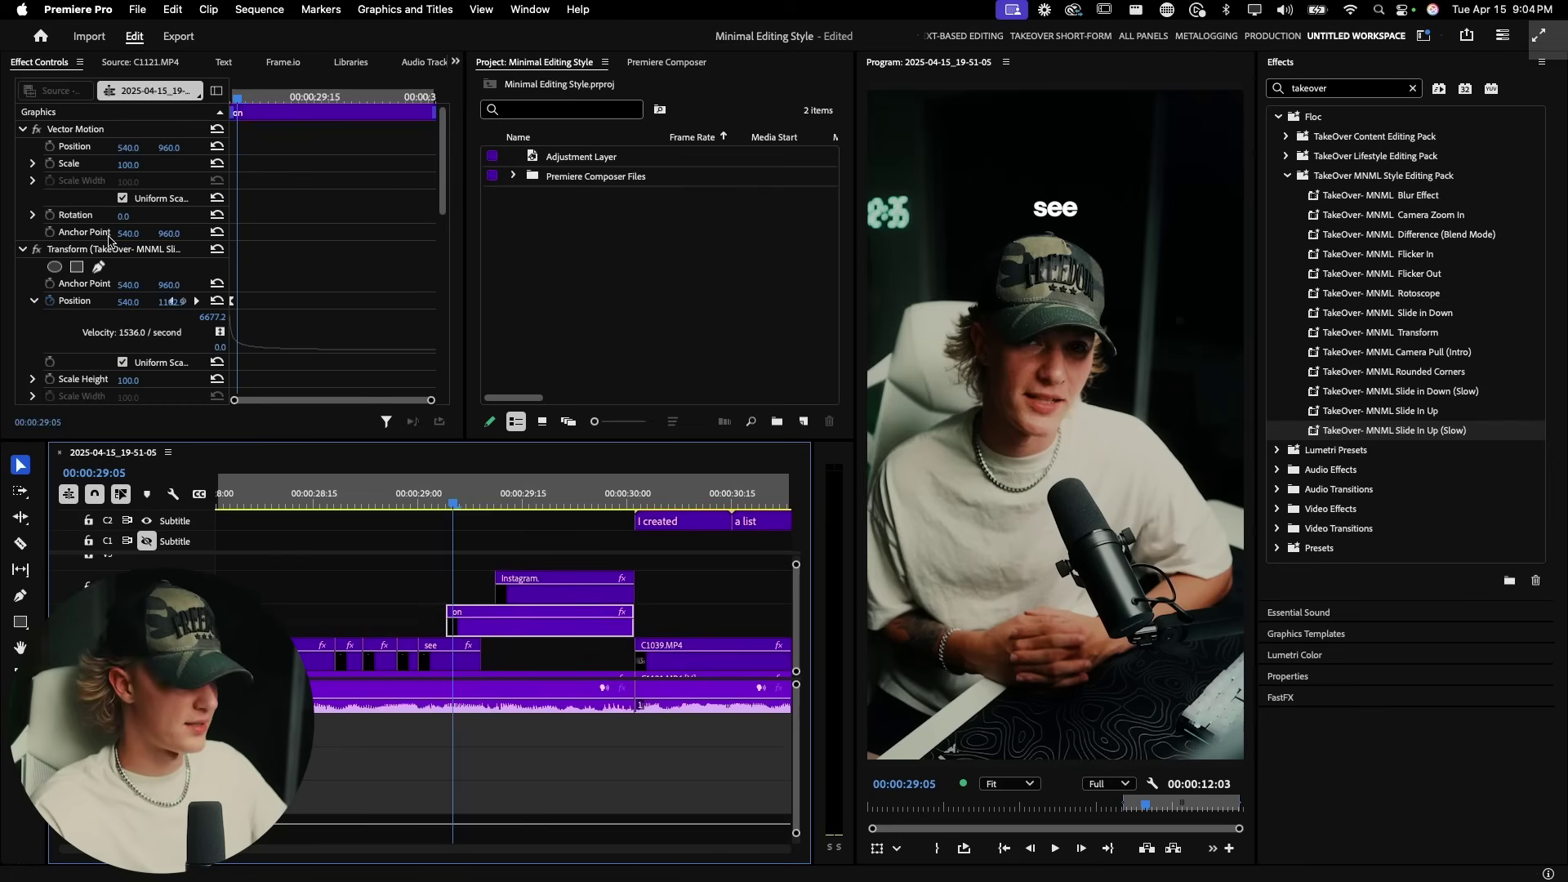
pyautogui.click(104, 249)
pyautogui.press('Delete')
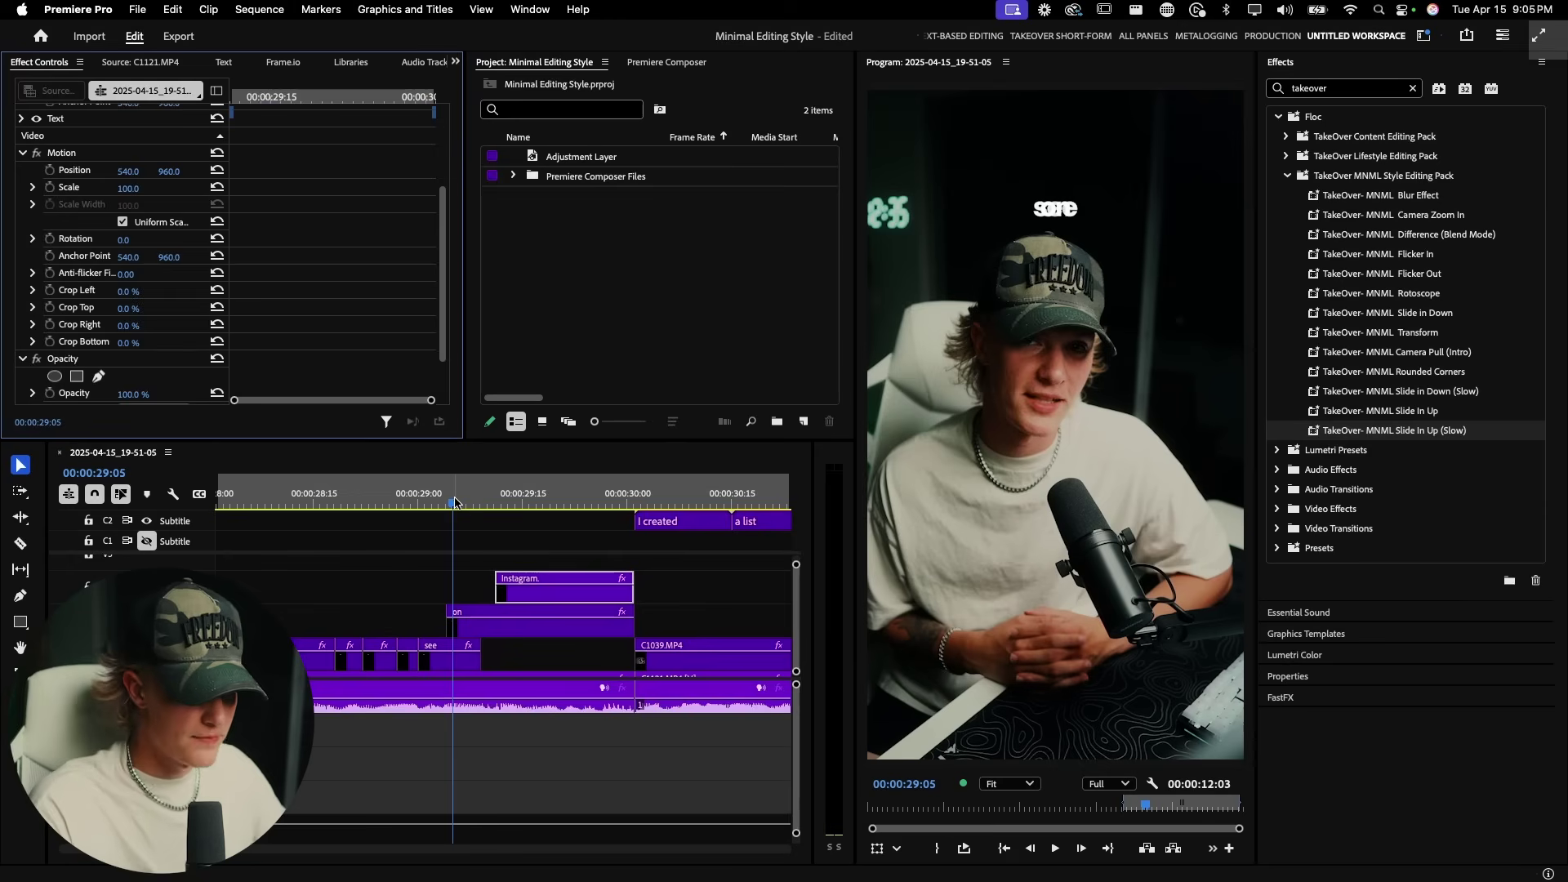
pyautogui.click(507, 579)
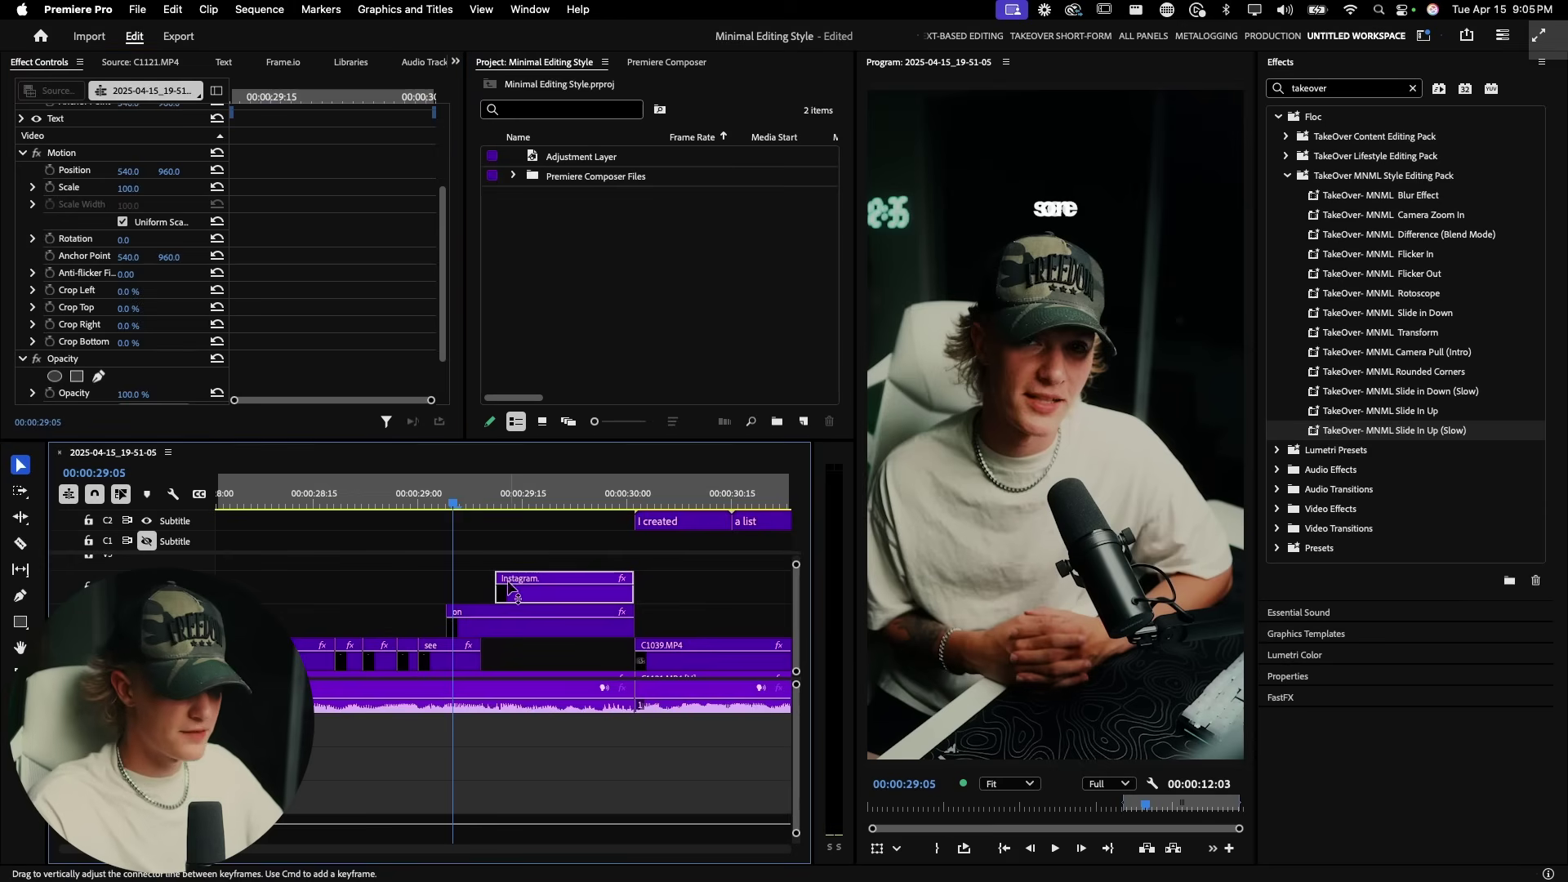
pyautogui.moveTo(508, 589); pyautogui.dragTo(499, 595)
# With the playhead at the start of the "on" graphic, find the Transform video effect and apply it to that graphic
pyautogui.click(508, 612)
pyautogui.press('=')
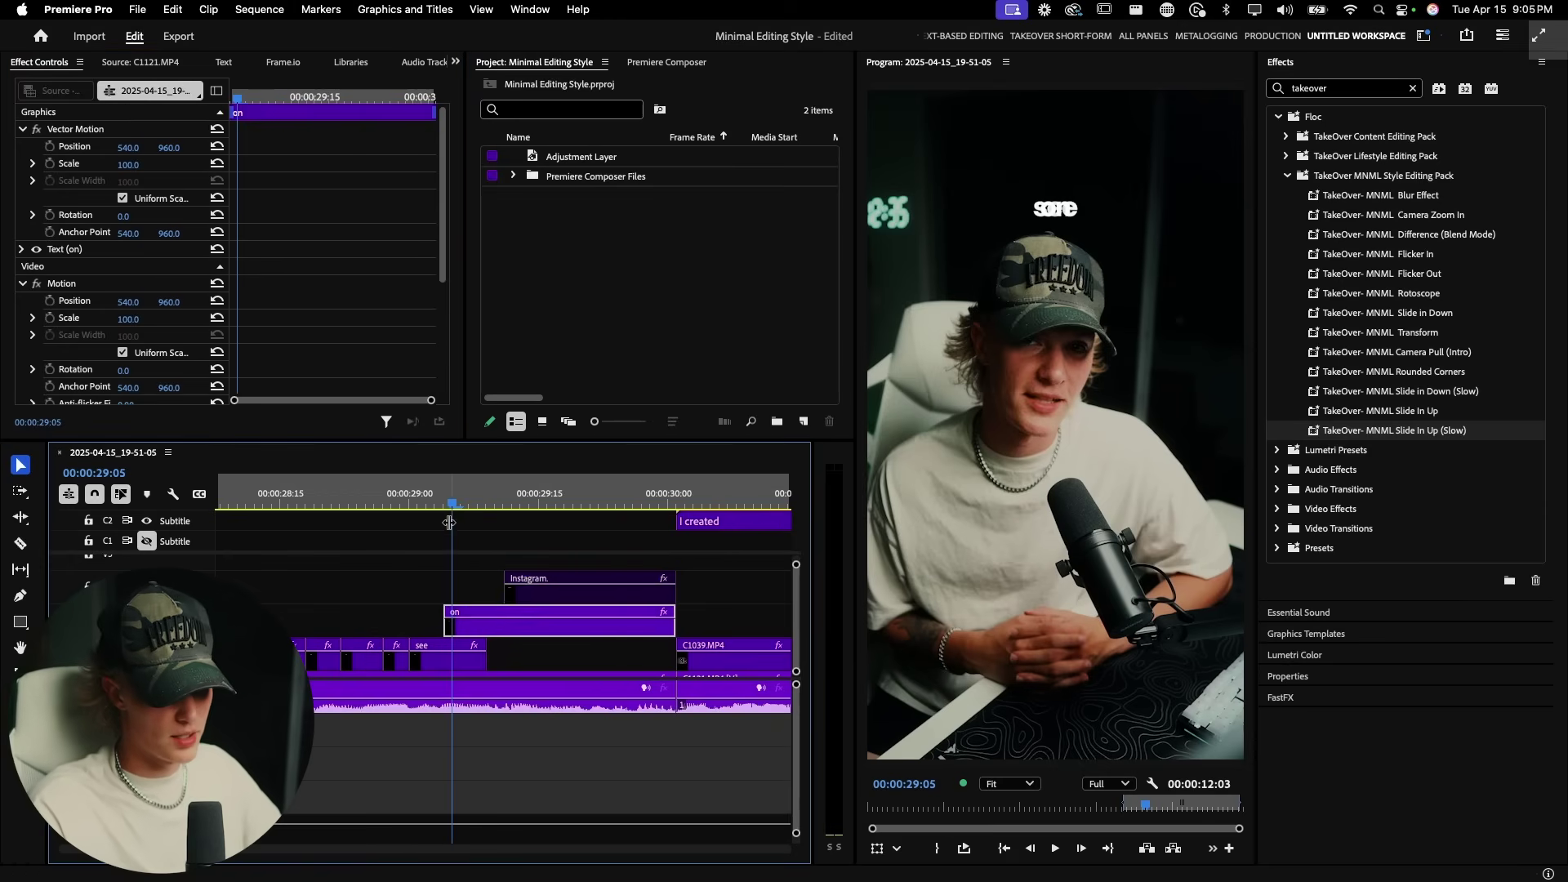
pyautogui.moveTo(450, 507); pyautogui.dragTo(444, 508)
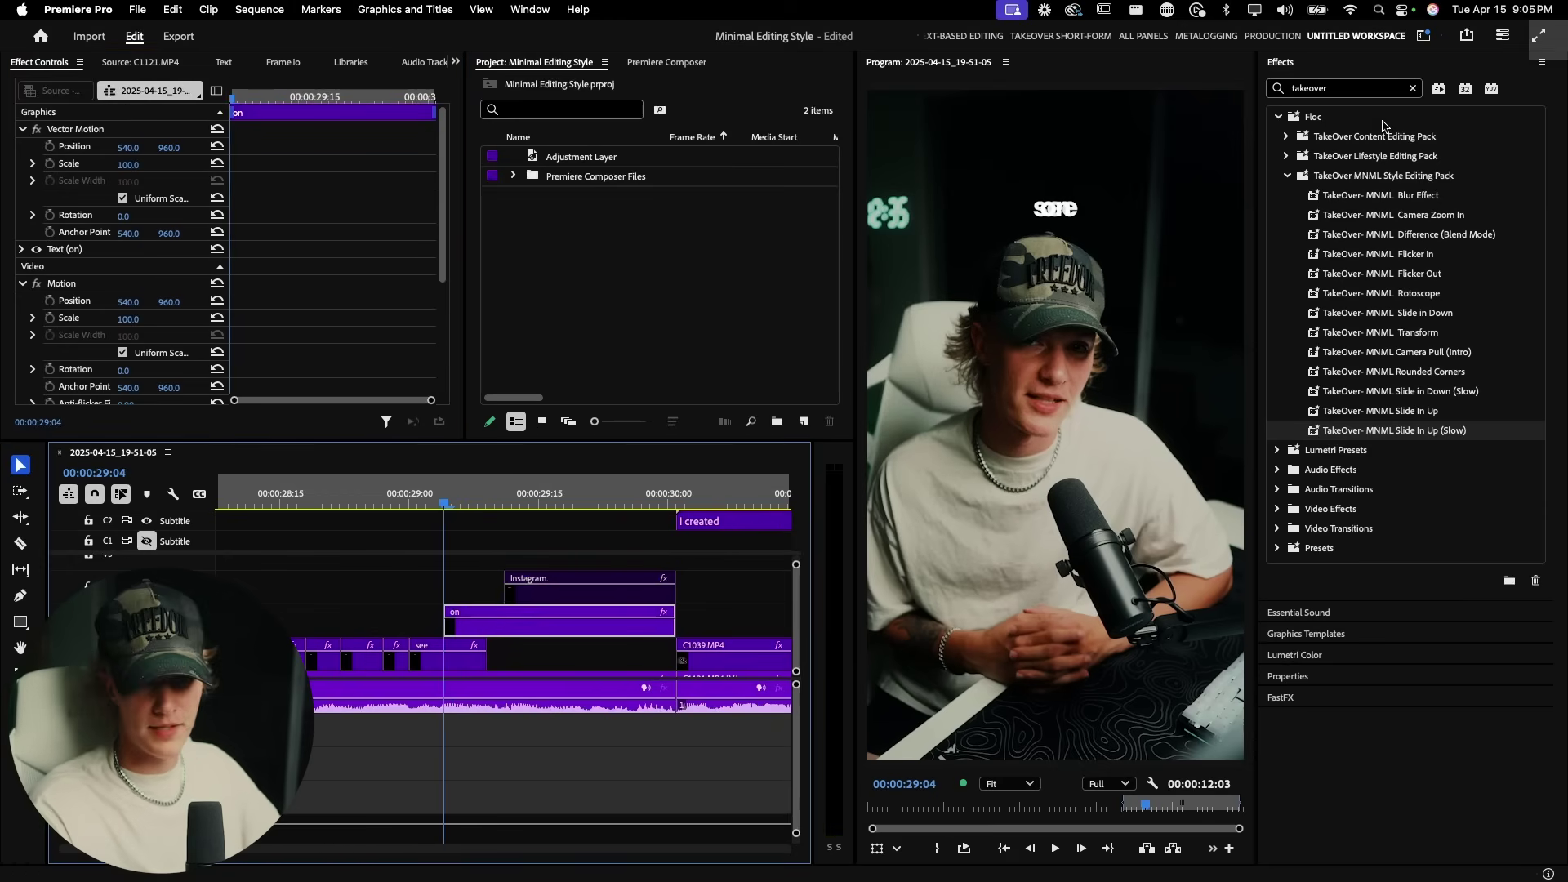
pyautogui.click(1350, 90)
pyautogui.write('tran')
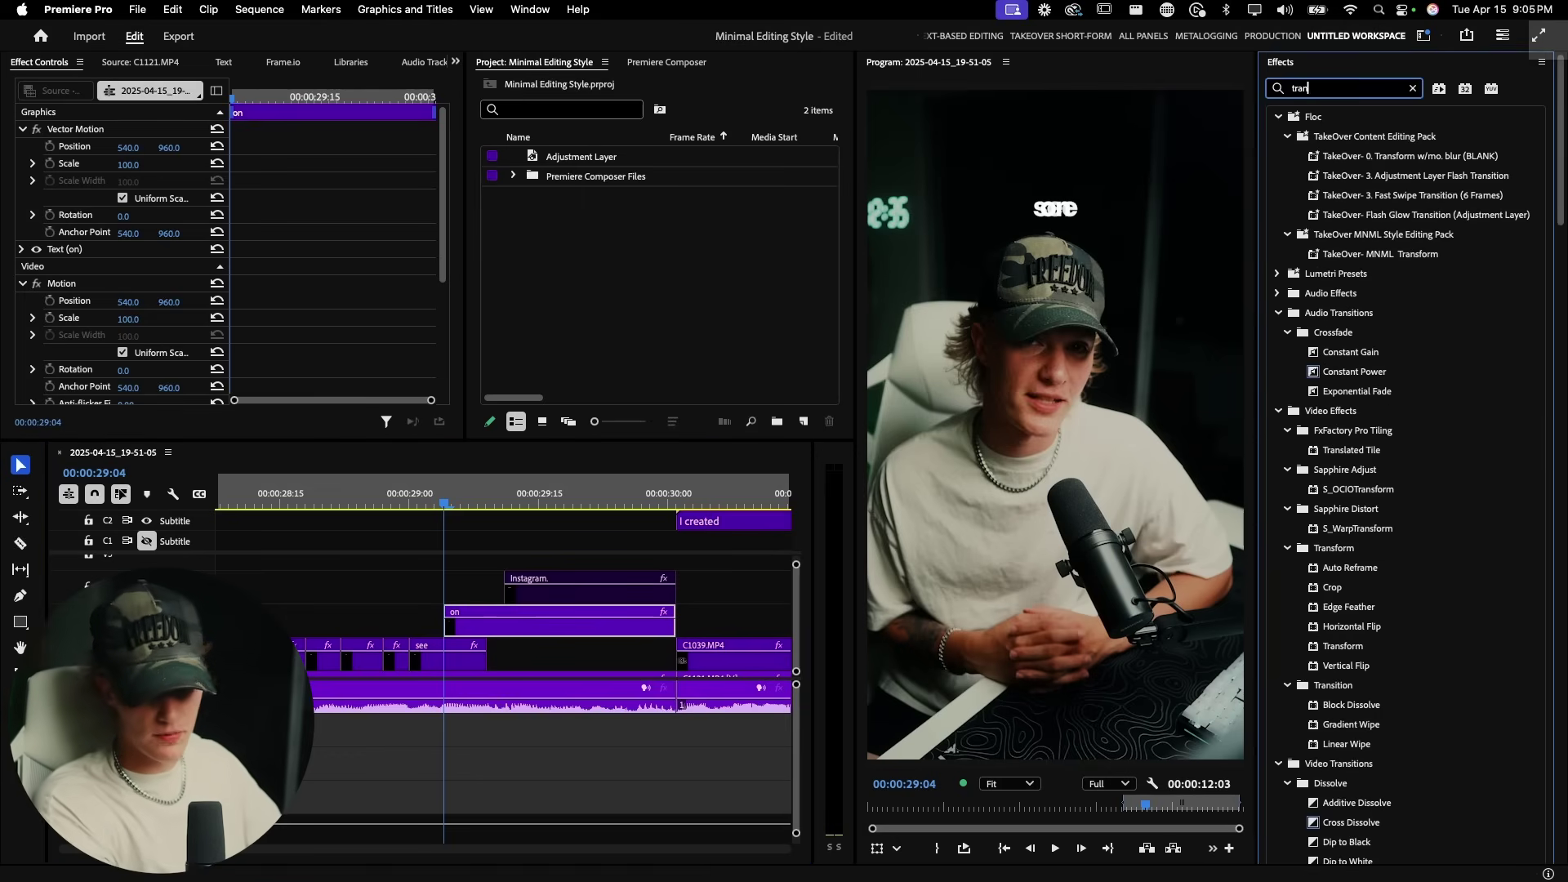
pyautogui.write('sform')
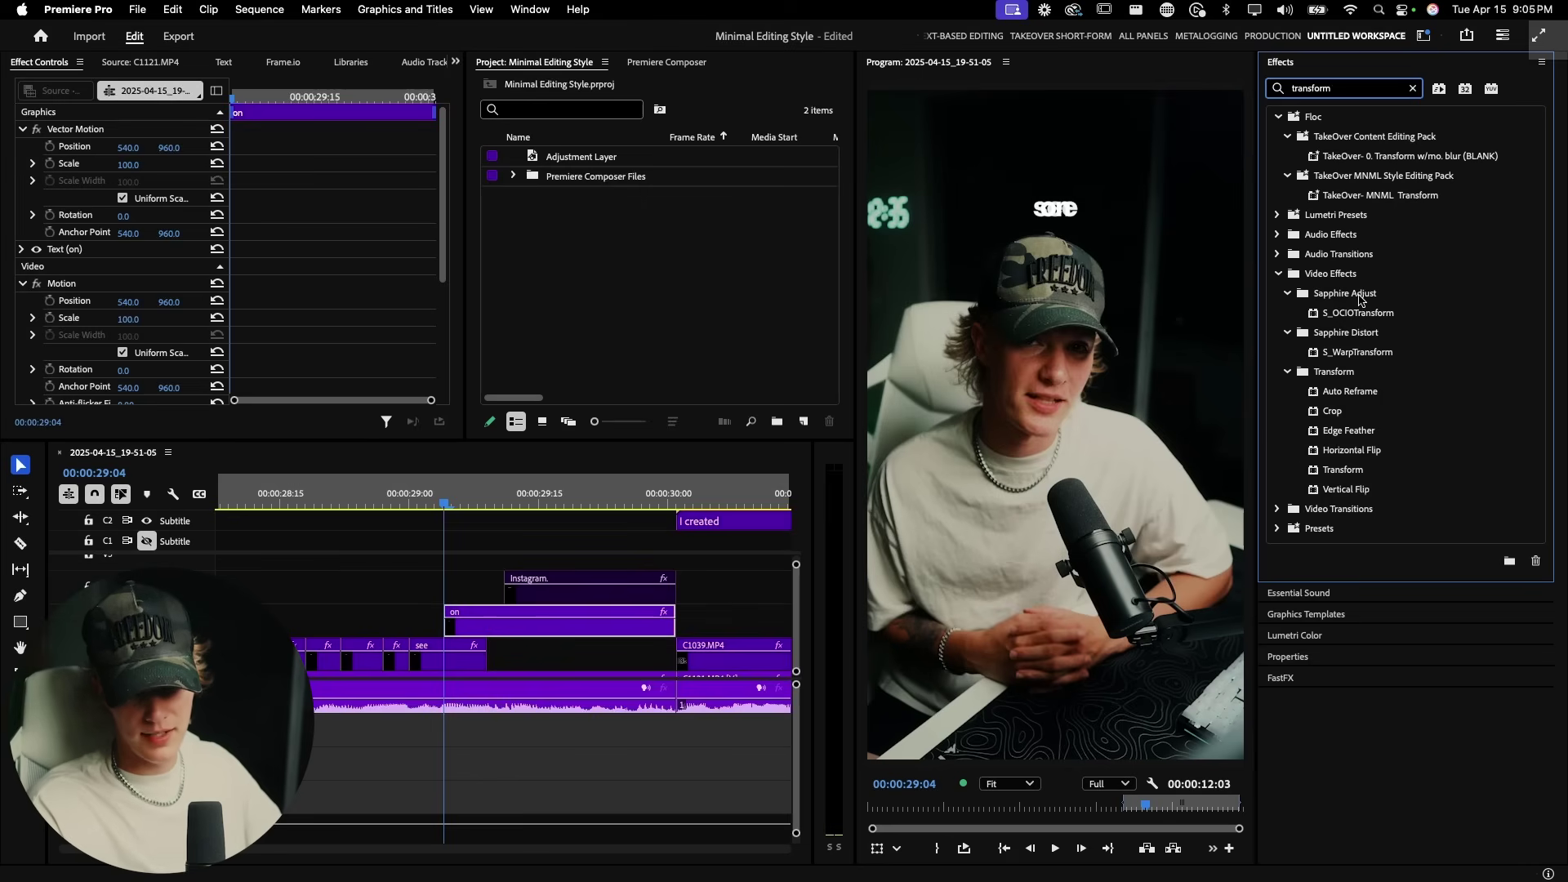
pyautogui.moveTo(1350, 478); pyautogui.dragTo(466, 614)
# Turn off the composition's shutter angle in the Transform effect on "on" and set its Shutter Angle to 360
pyautogui.scroll(-5, 351, 389)
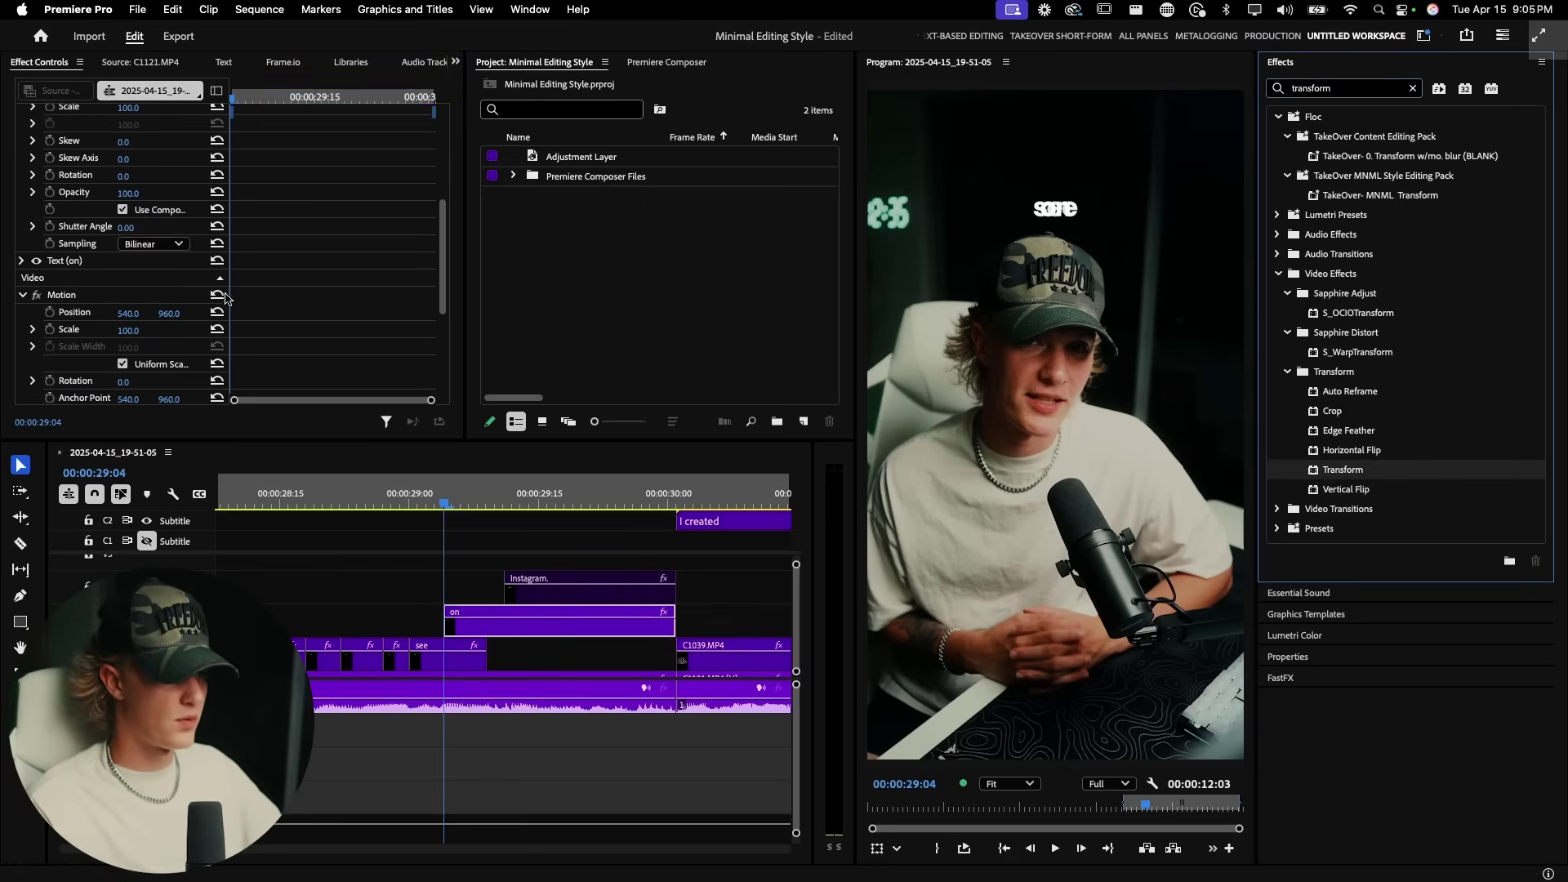
pyautogui.click(122, 210)
pyautogui.scroll(3, 122, 214)
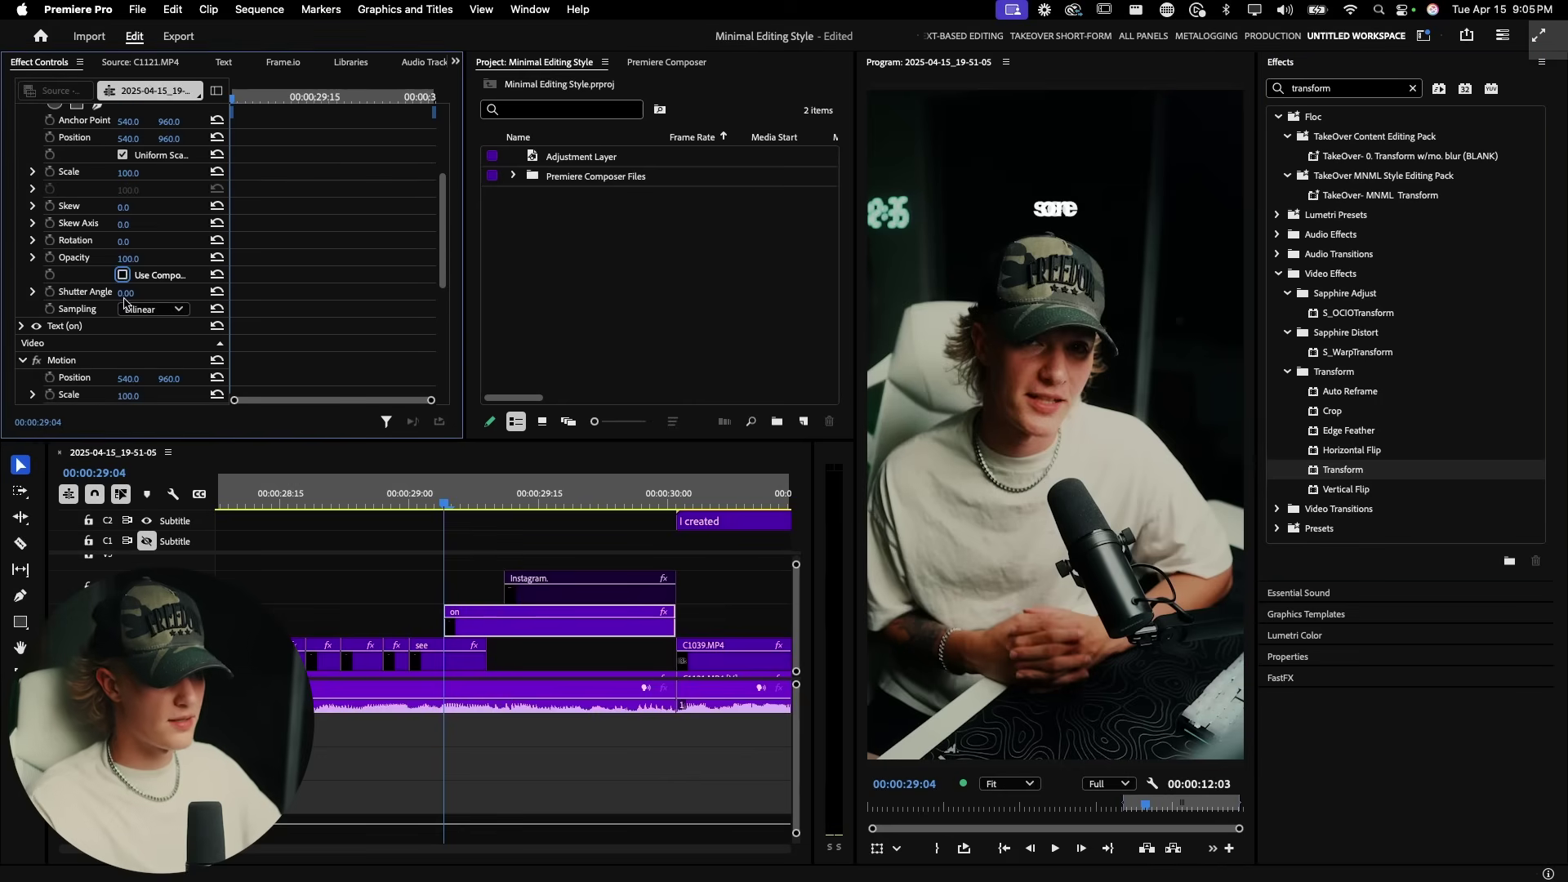
pyautogui.moveTo(126, 293)
pyautogui.mouseDown()
pyautogui.moveTo(185, 293)
pyautogui.moveTo(137, 288)
pyautogui.mouseUp()
pyautogui.click(123, 276)
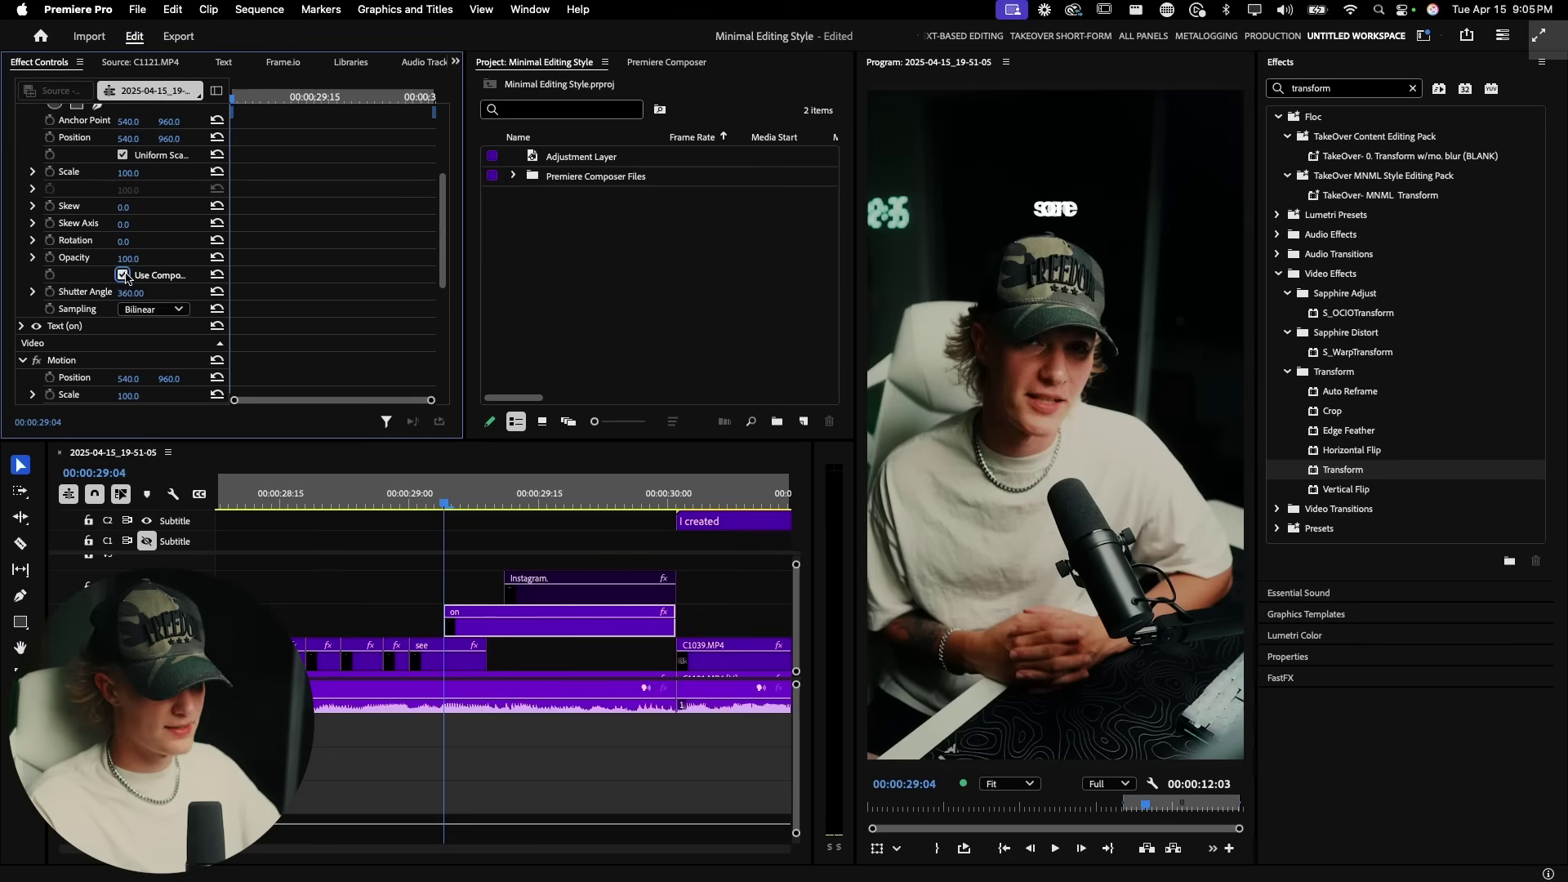
pyautogui.click(122, 275)
# Keyframe Transform Position and Opacity on "on", shifting the 100 opacity keyframe a few frames later and setting the starting opacity to 26
pyautogui.scroll(4, 123, 275)
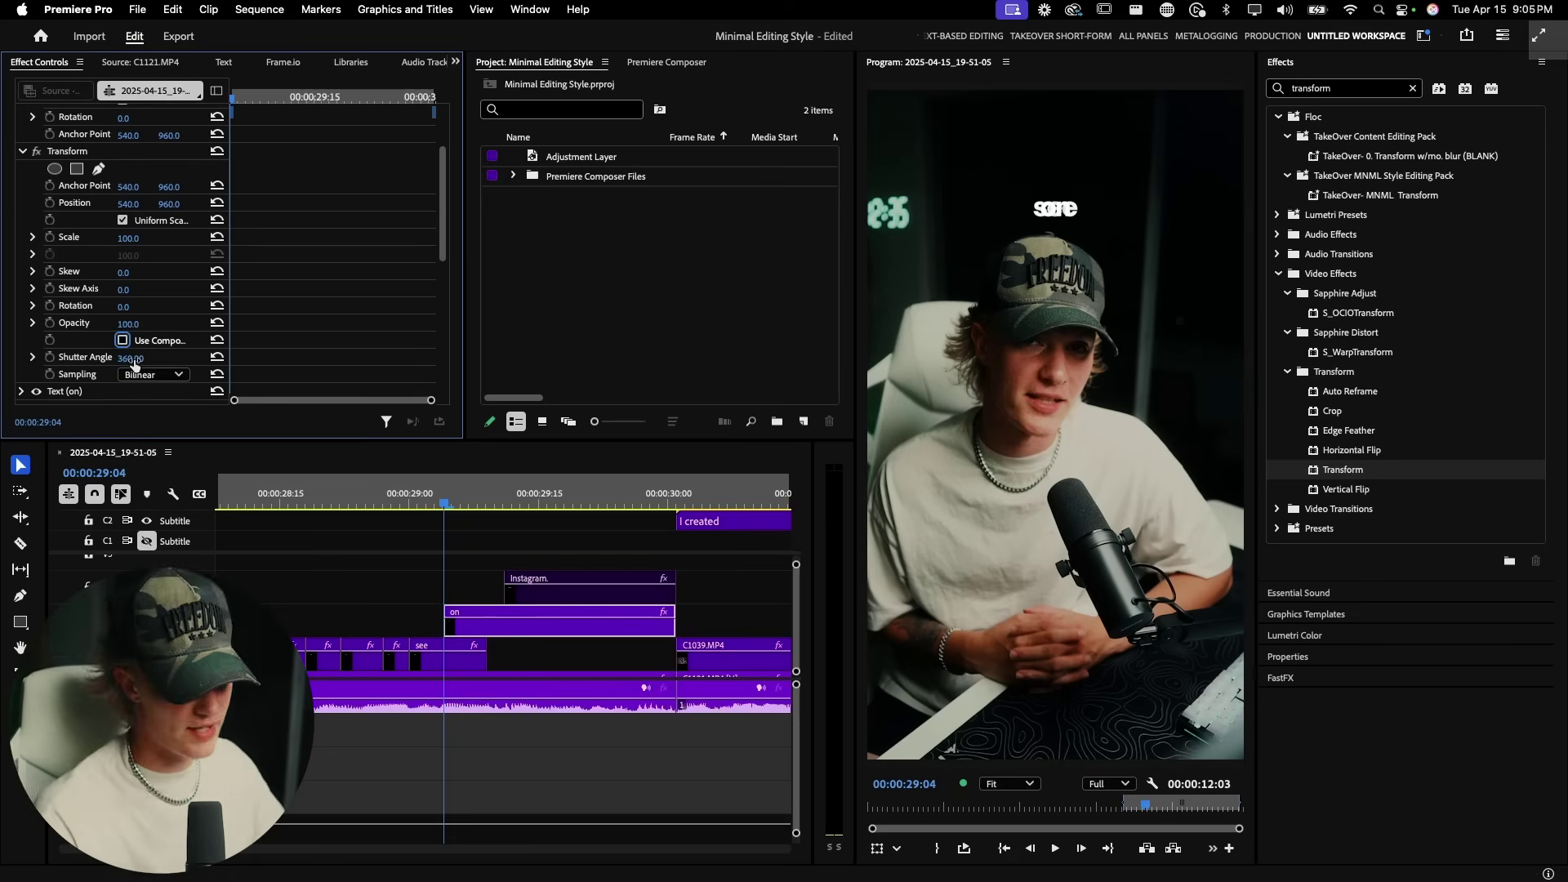
pyautogui.click(49, 203)
pyautogui.click(50, 323)
pyautogui.moveTo(235, 330); pyautogui.dragTo(282, 329)
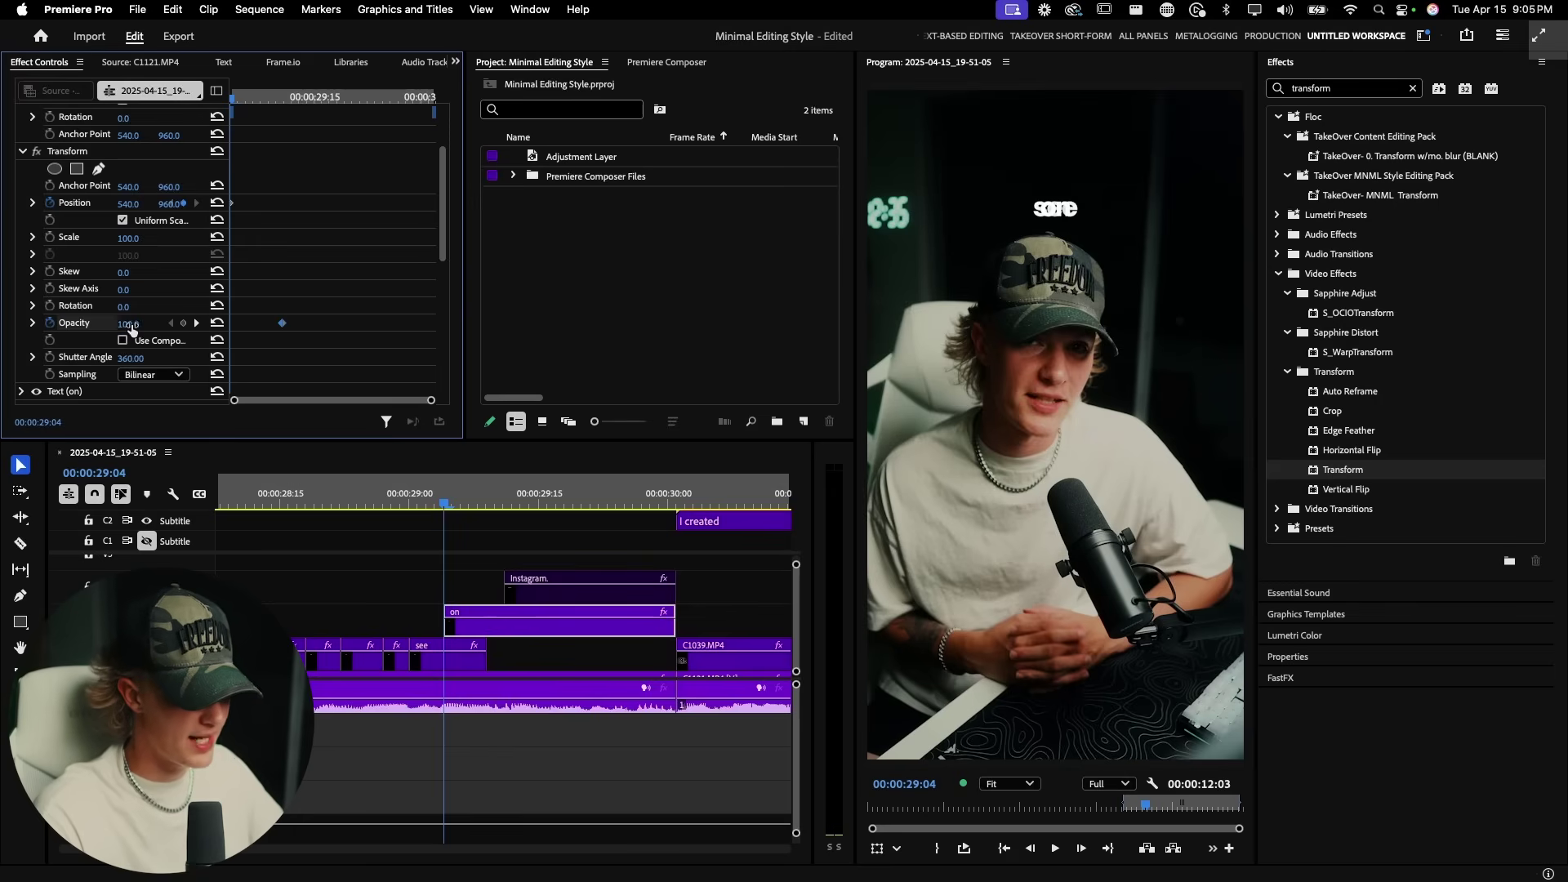
pyautogui.moveTo(126, 324); pyautogui.dragTo(111, 325)
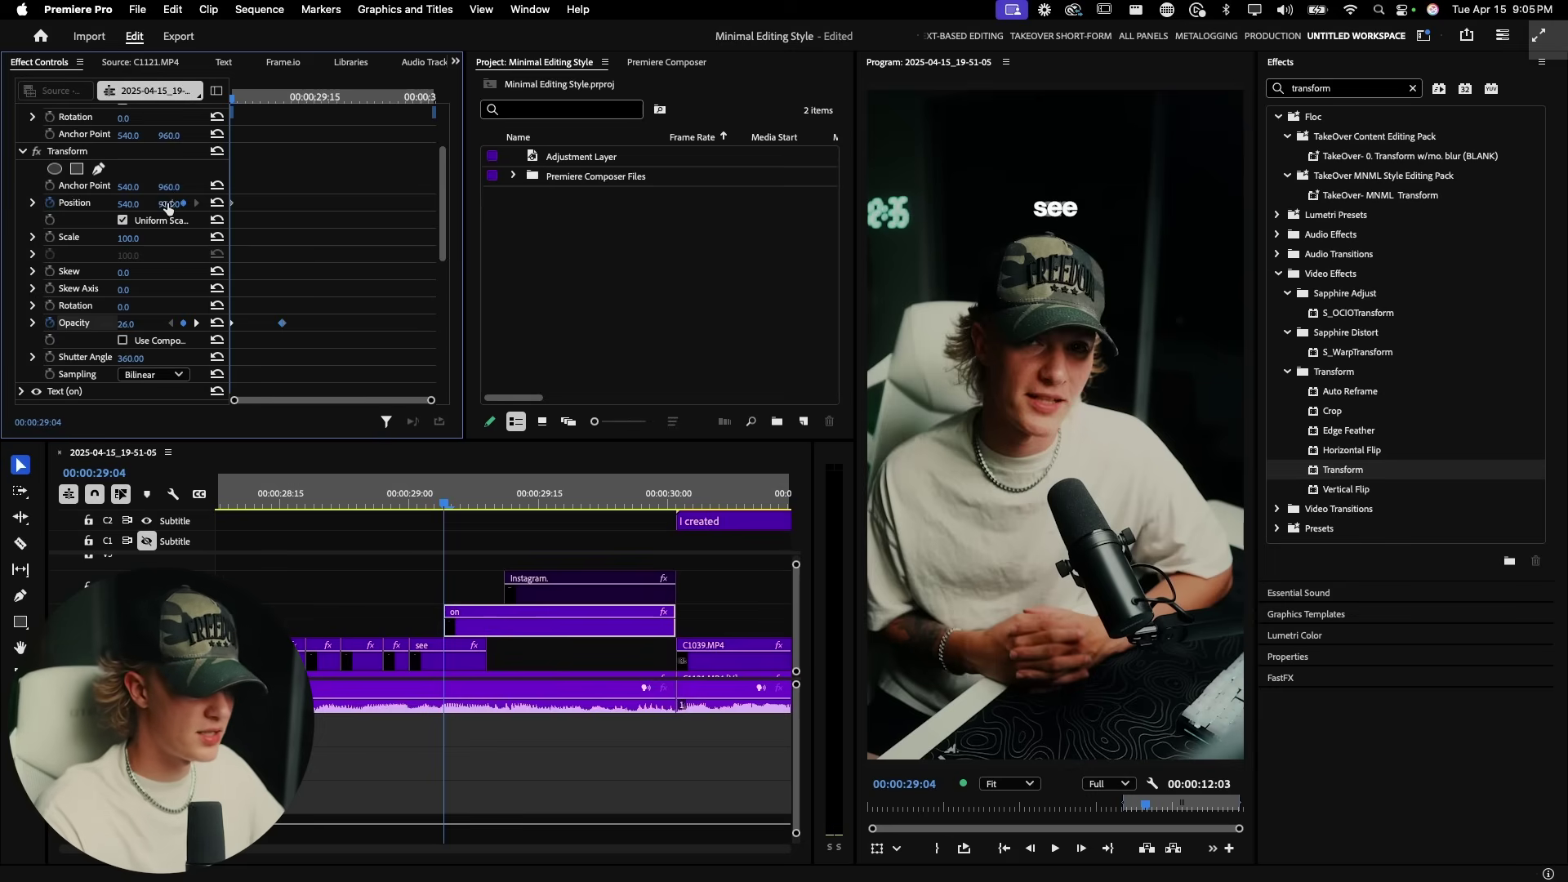
# Move the Position keyframe in line with the second opacity keyframe, set the starting vertical position to 1085, and preview the slide-in
pyautogui.moveTo(233, 204); pyautogui.dragTo(281, 205)
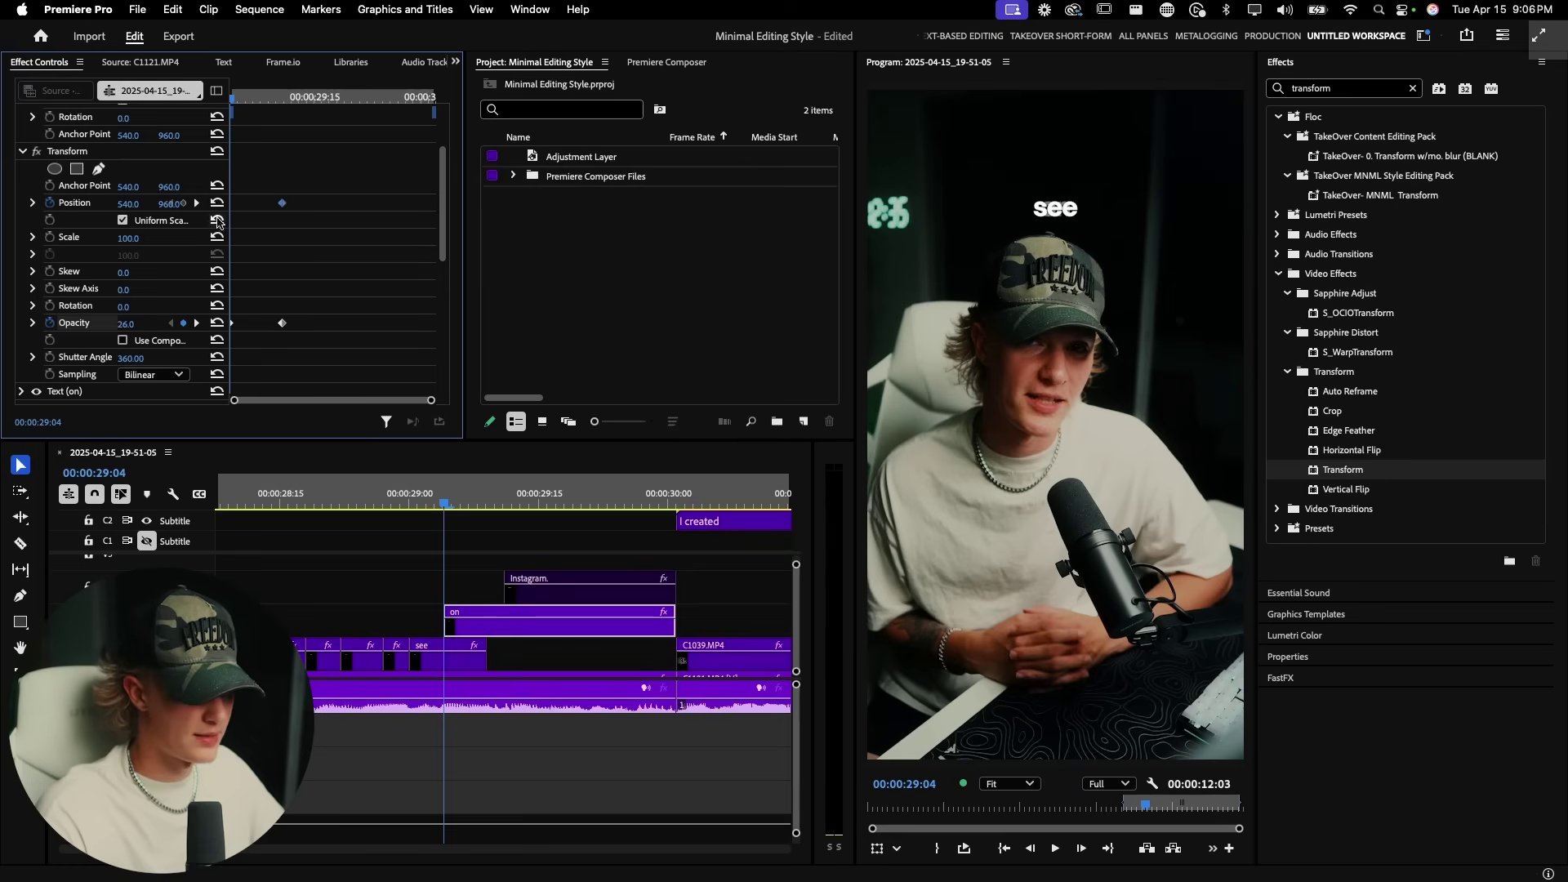
pyautogui.moveTo(171, 204); pyautogui.dragTo(173, 203)
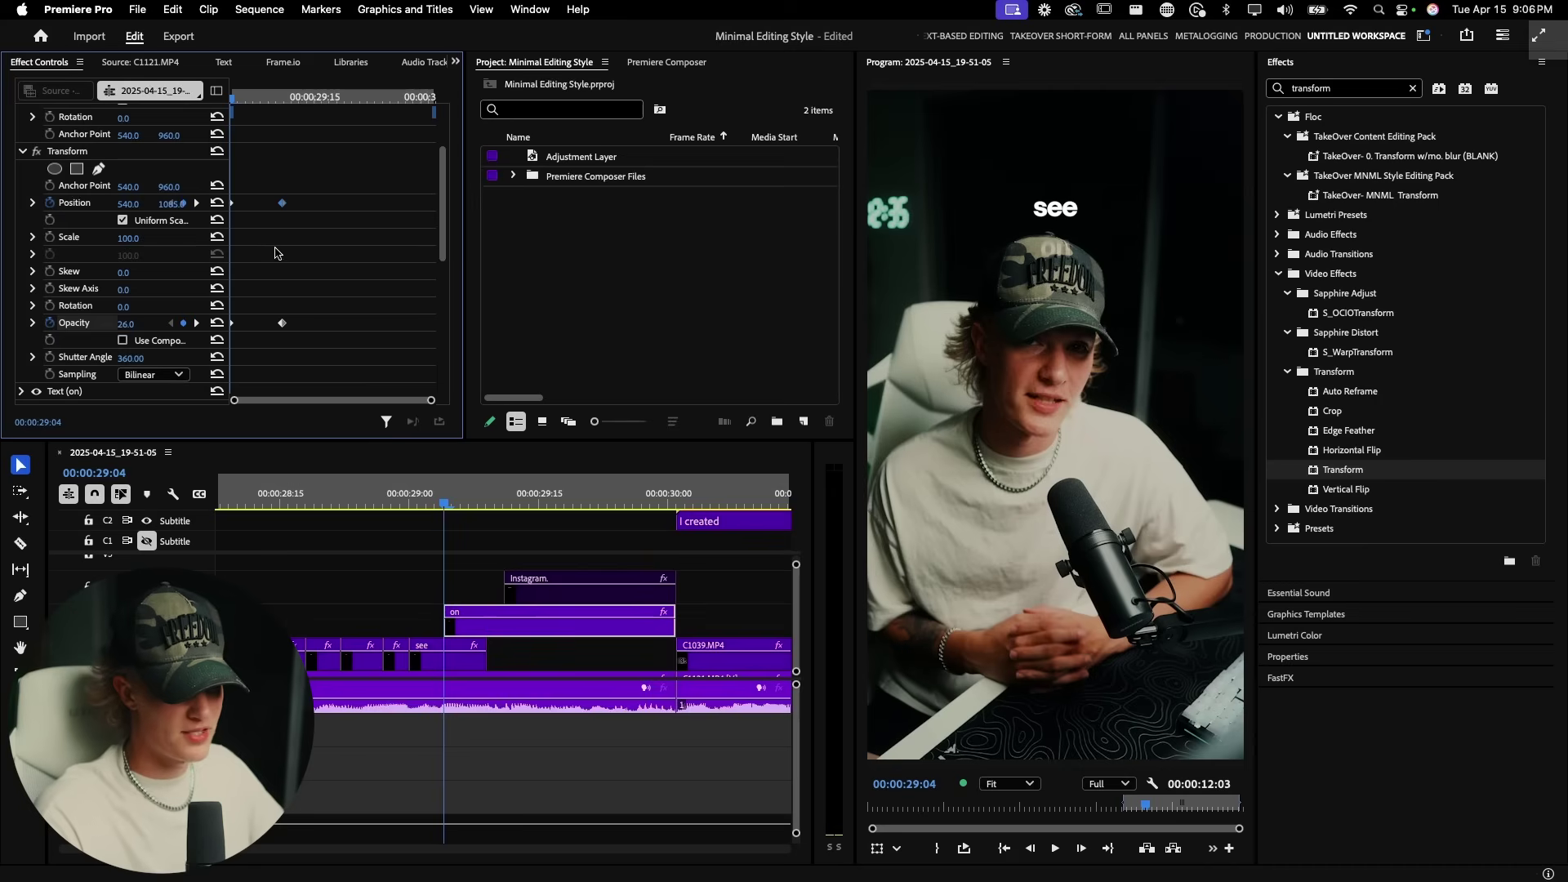
pyautogui.press('space')
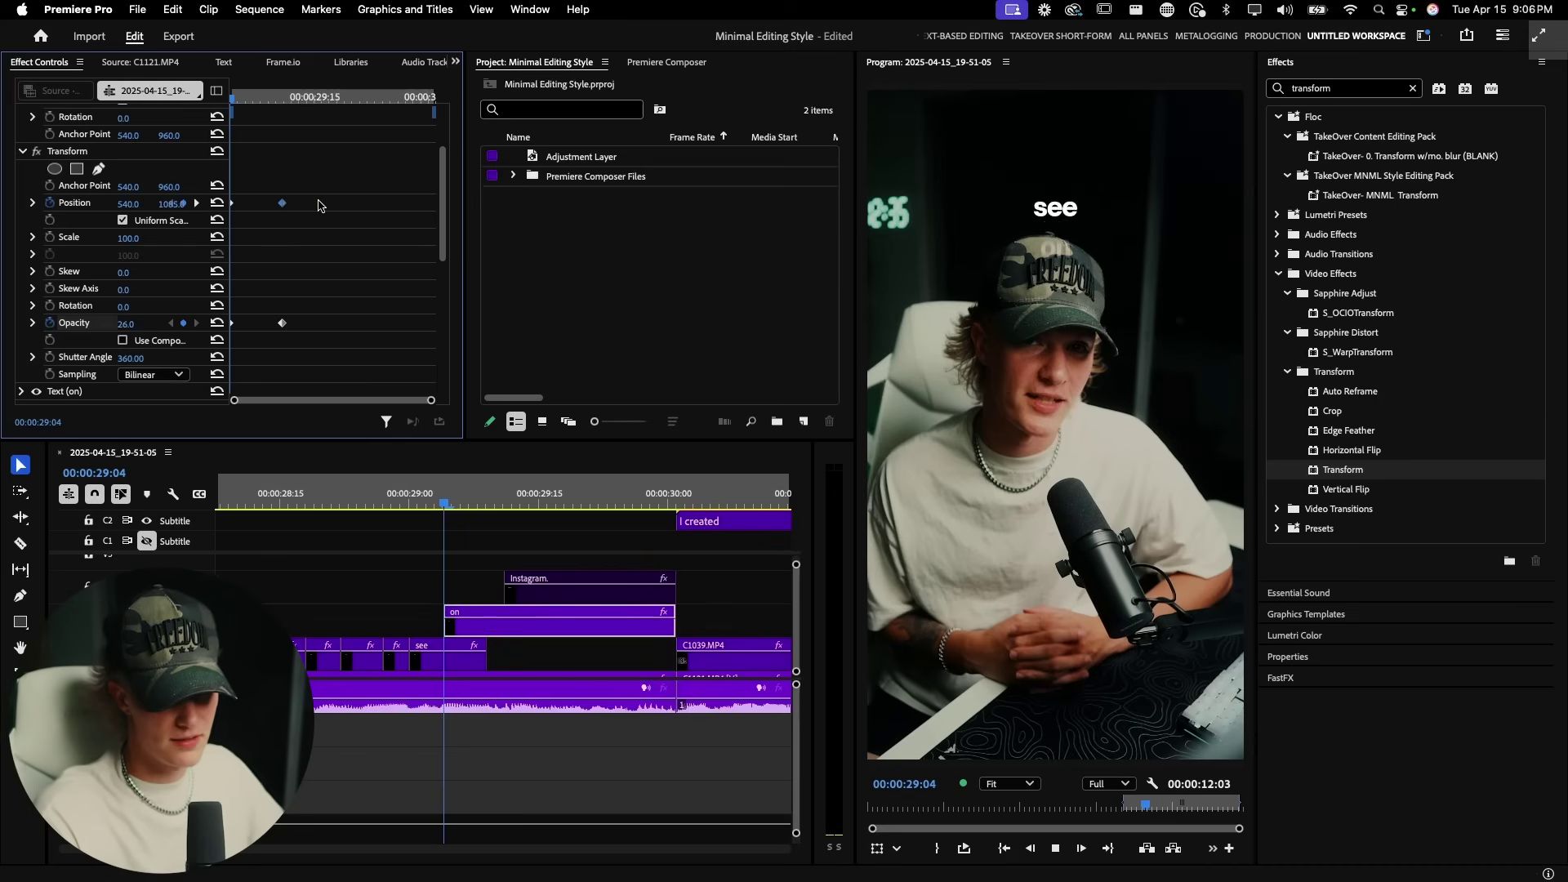
pyautogui.moveTo(291, 97); pyautogui.dragTo(215, 110)
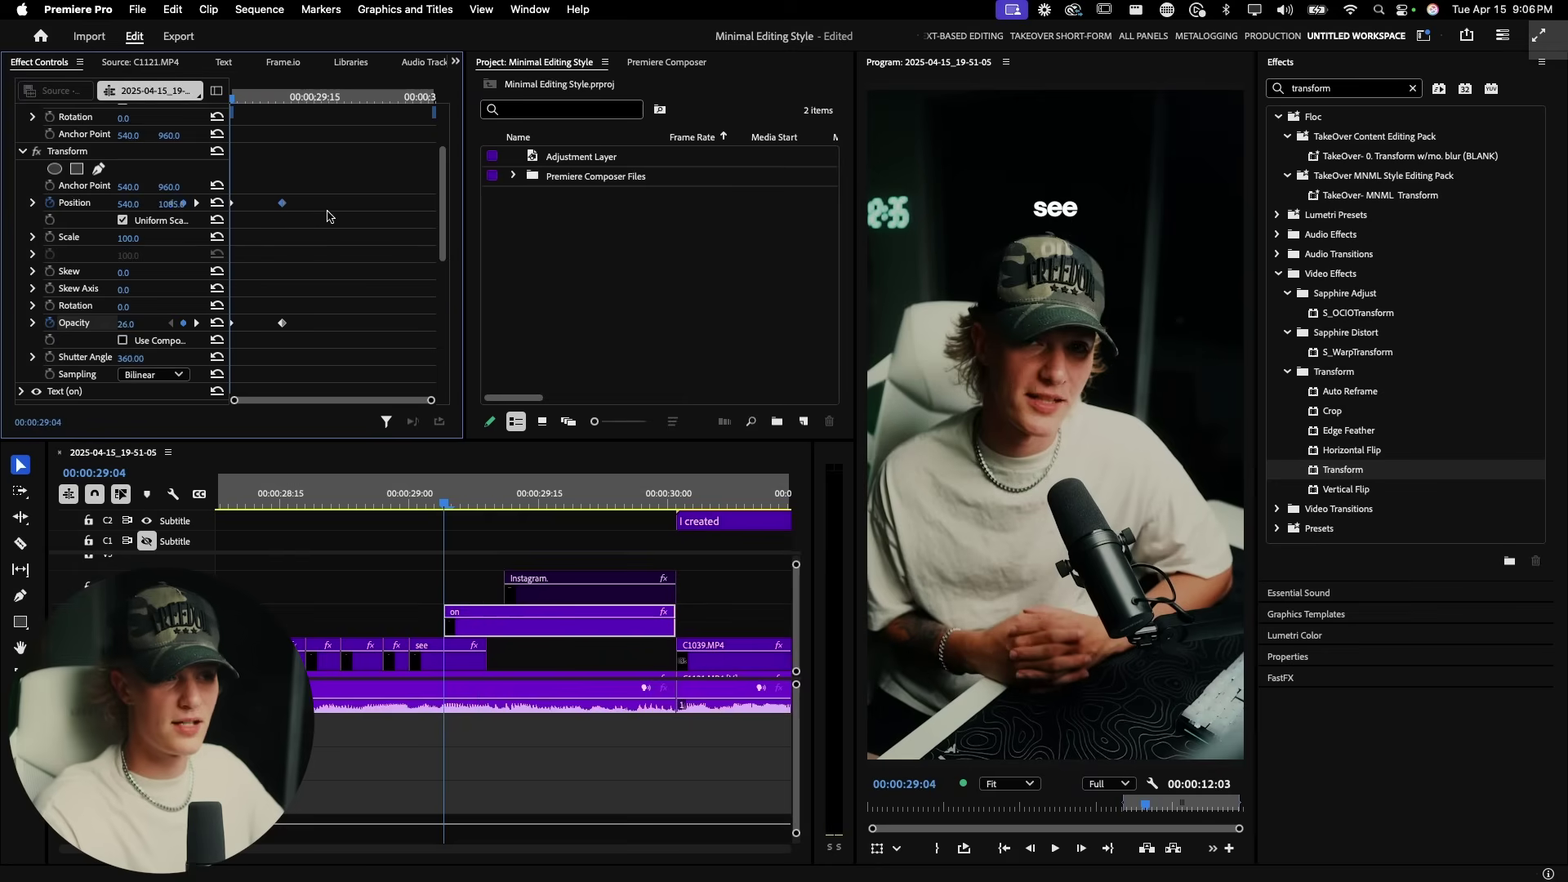
# Move the ending Position keyframe later to lengthen the slide-in of "on", and play back the animation
pyautogui.moveTo(317, 181); pyautogui.dragTo(265, 344)
pyautogui.moveTo(283, 207); pyautogui.dragTo(344, 212)
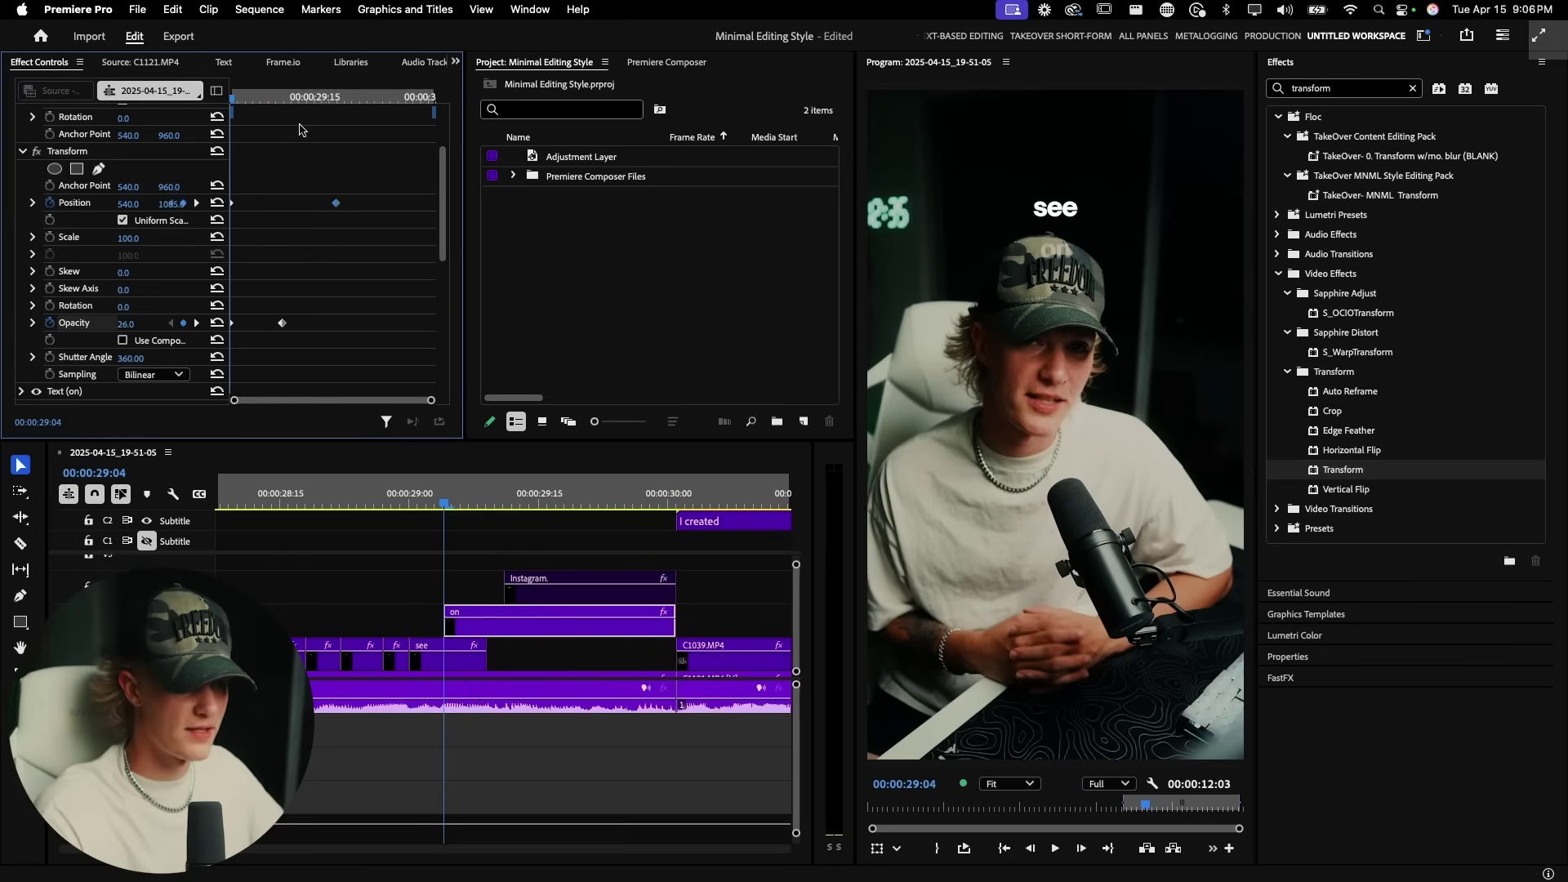
pyautogui.press('space')
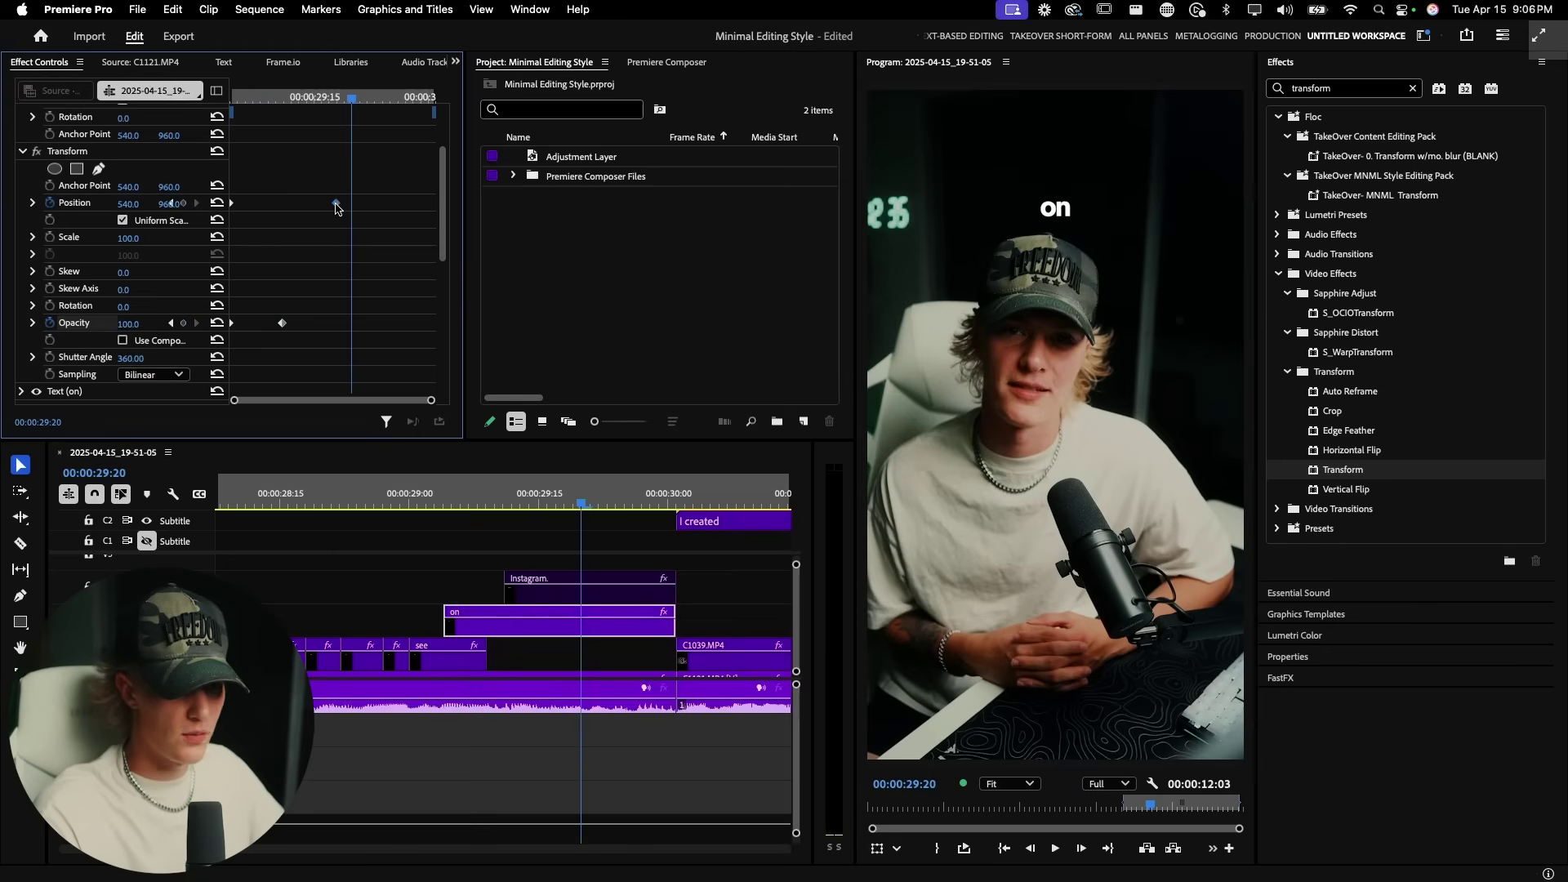
pyautogui.press('space')
# Set the temporal interpolation of both Transform Position keyframes to Bezier
pyautogui.moveTo(392, 186); pyautogui.dragTo(235, 216)
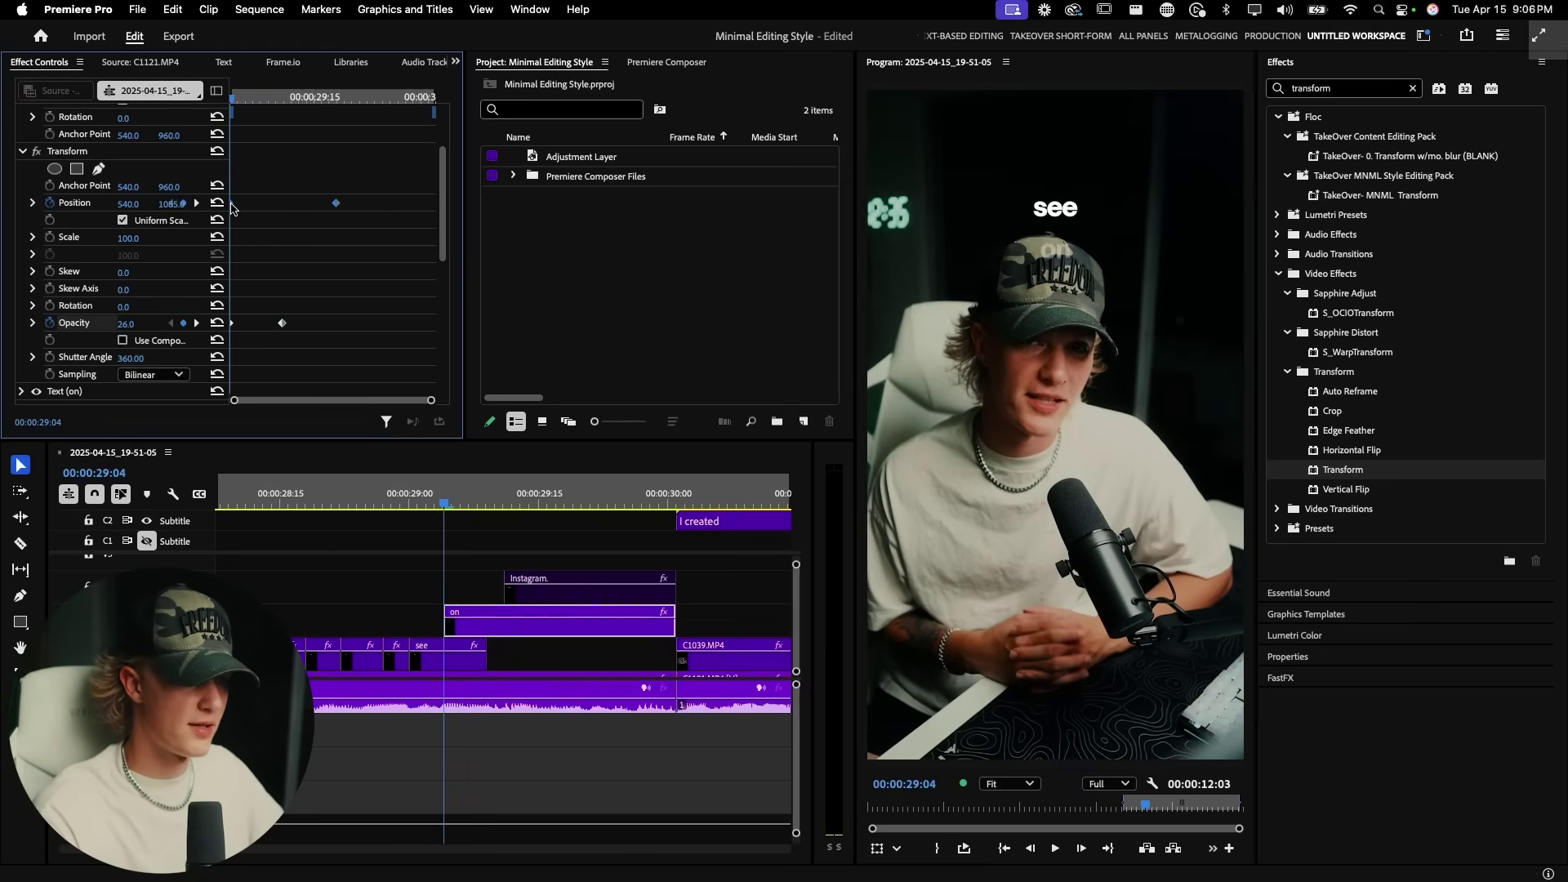
pyautogui.rightClick(340, 210)
pyautogui.moveTo(402, 357)
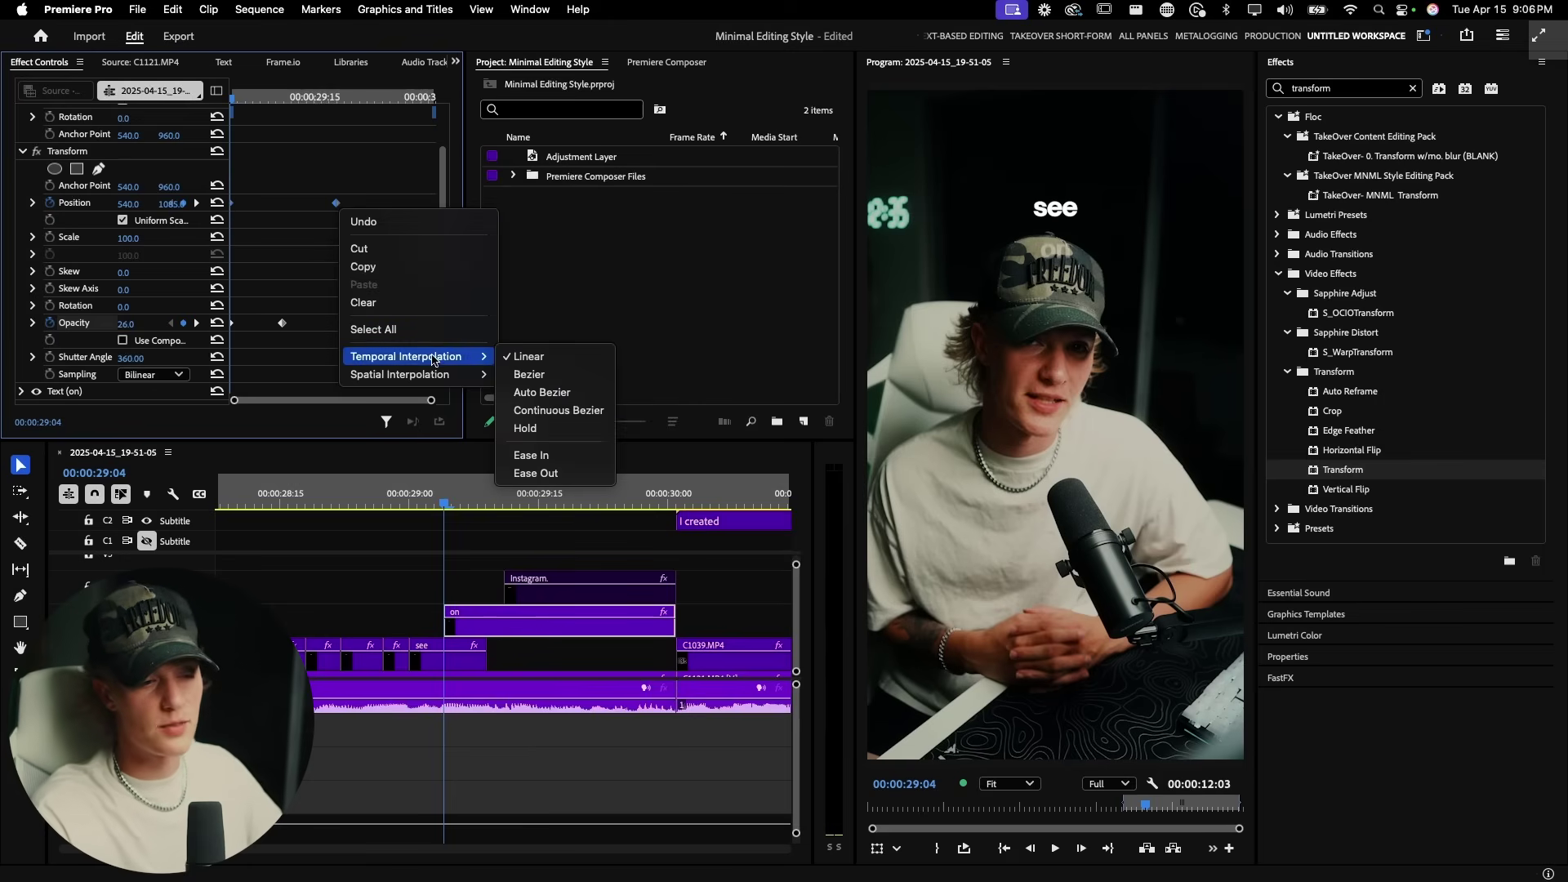
pyautogui.click(500, 369)
# Shape the Position velocity graph so "on" moves fast at the start and eases out slowly, and play it back
pyautogui.click(241, 209)
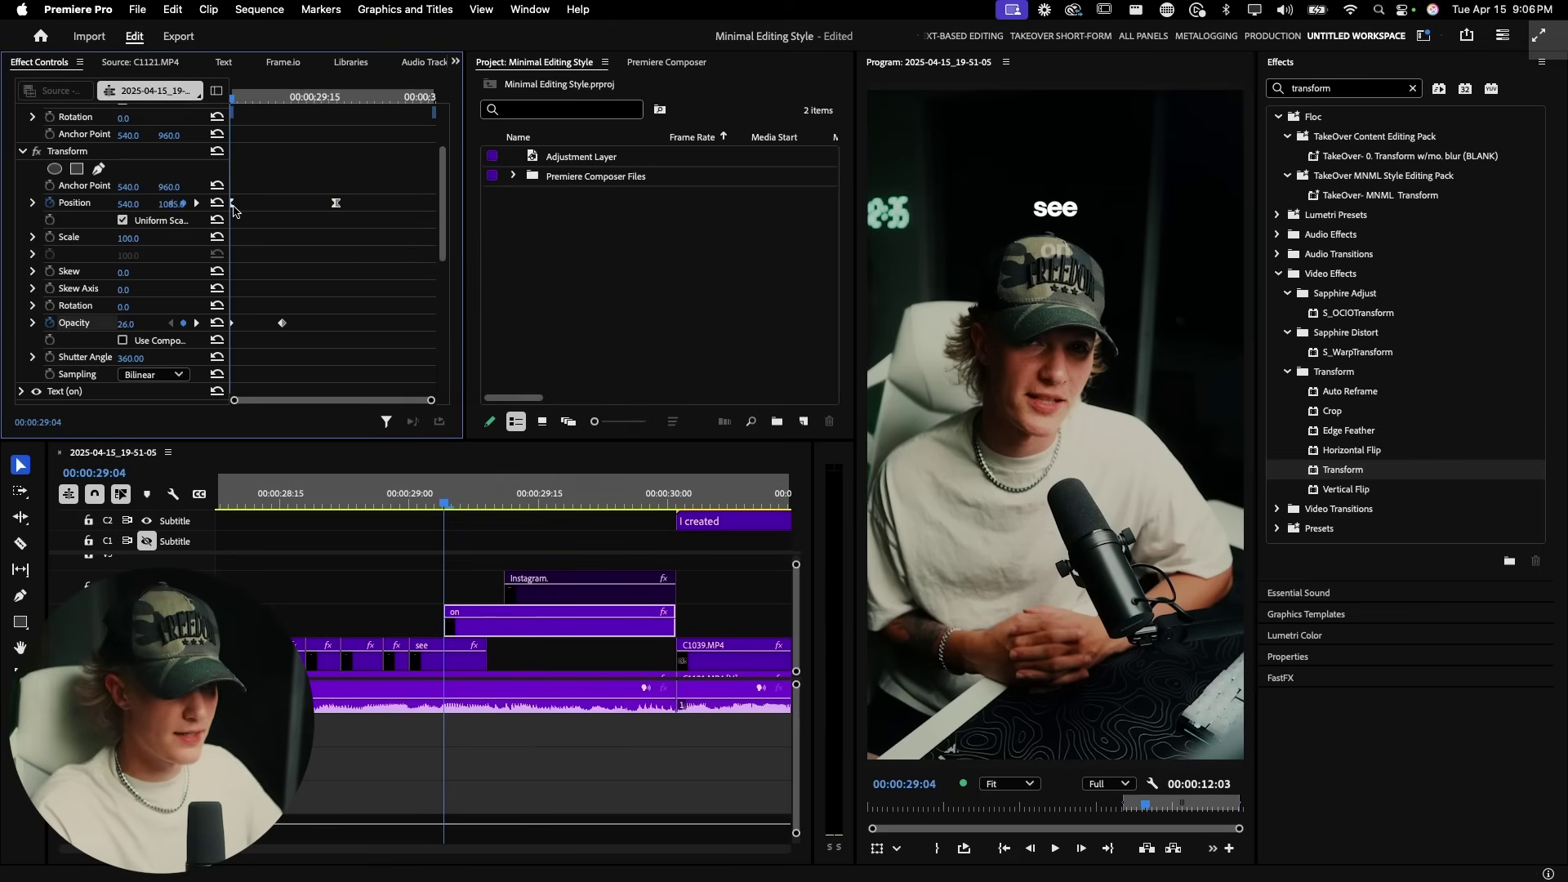
pyautogui.click(33, 204)
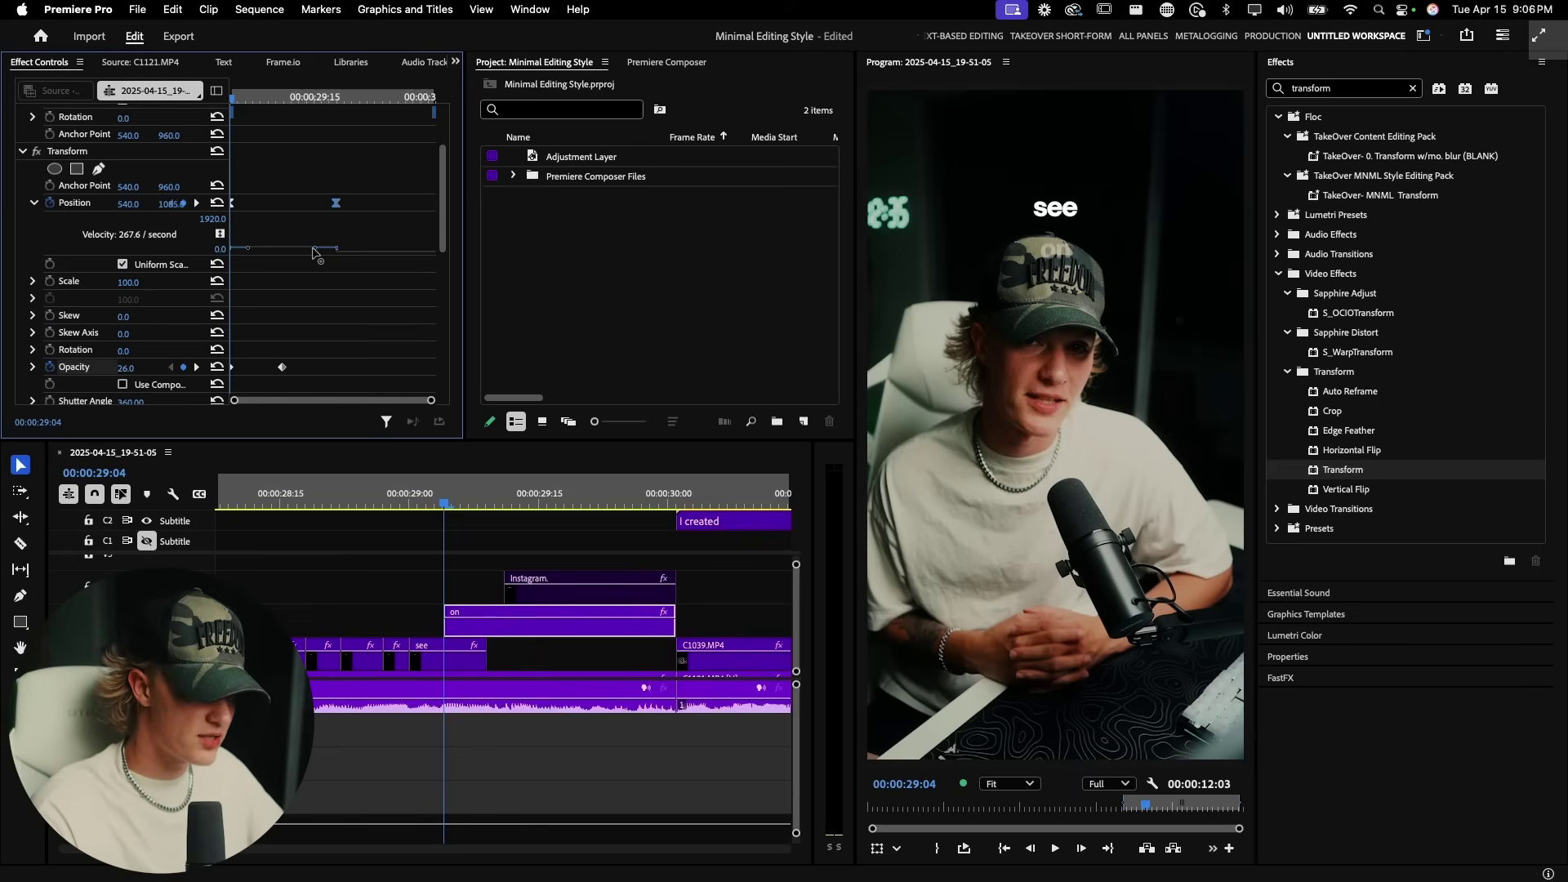
pyautogui.moveTo(301, 253); pyautogui.dragTo(271, 257)
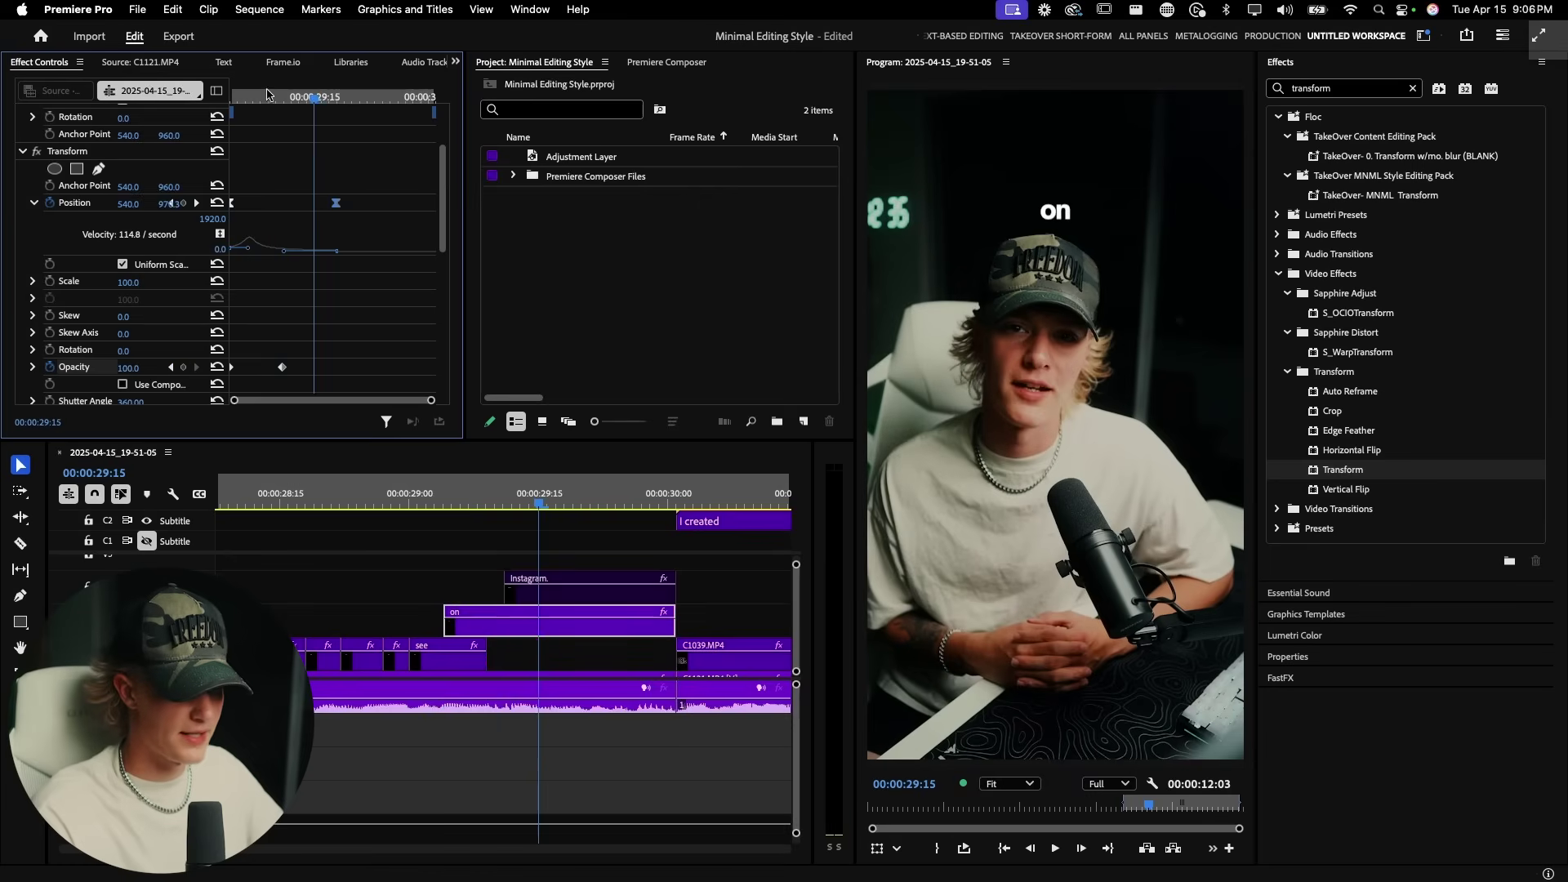
pyautogui.press('space')
pyautogui.press('space')
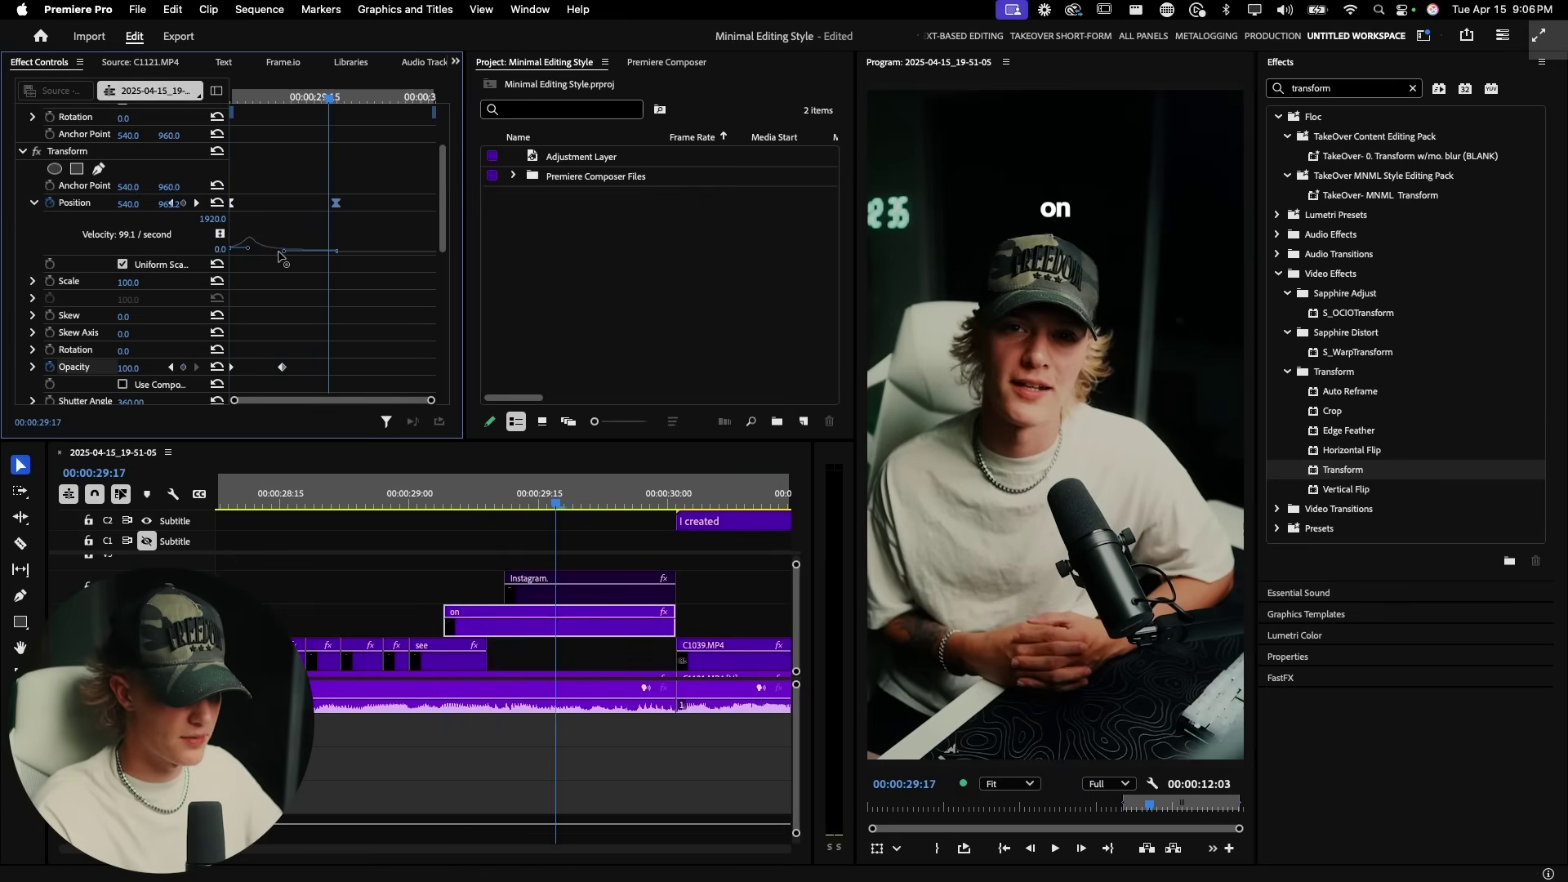
# Stretch the ending Position keyframe's velocity handle toward the start for a sharper ease-out of "on", and scrub through the slide-in
pyautogui.moveTo(278, 252); pyautogui.dragTo(236, 245)
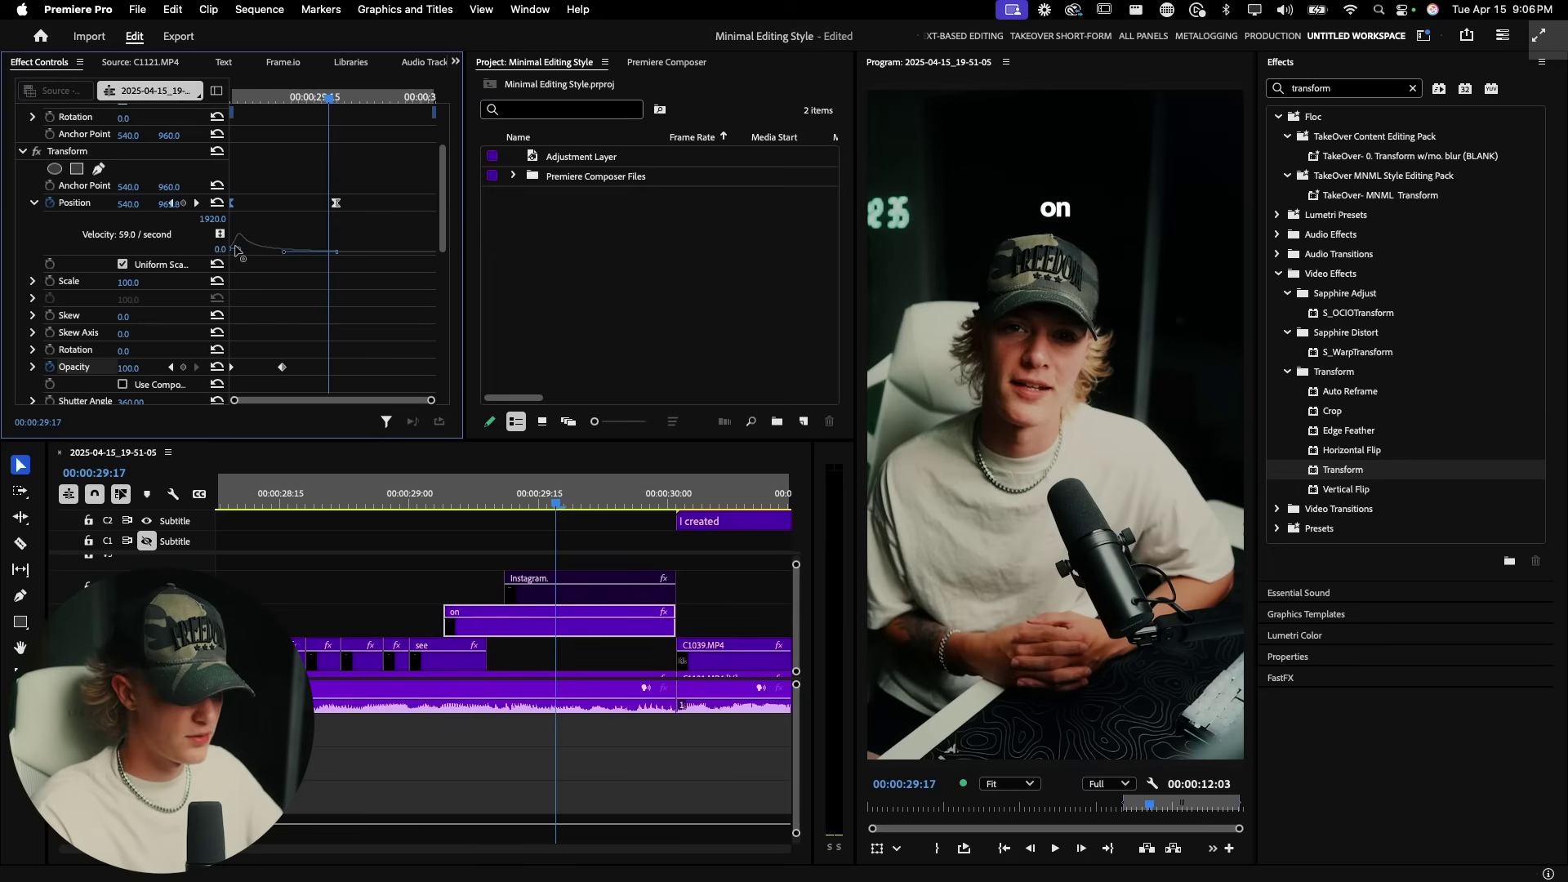
pyautogui.moveTo(245, 91); pyautogui.dragTo(223, 112)
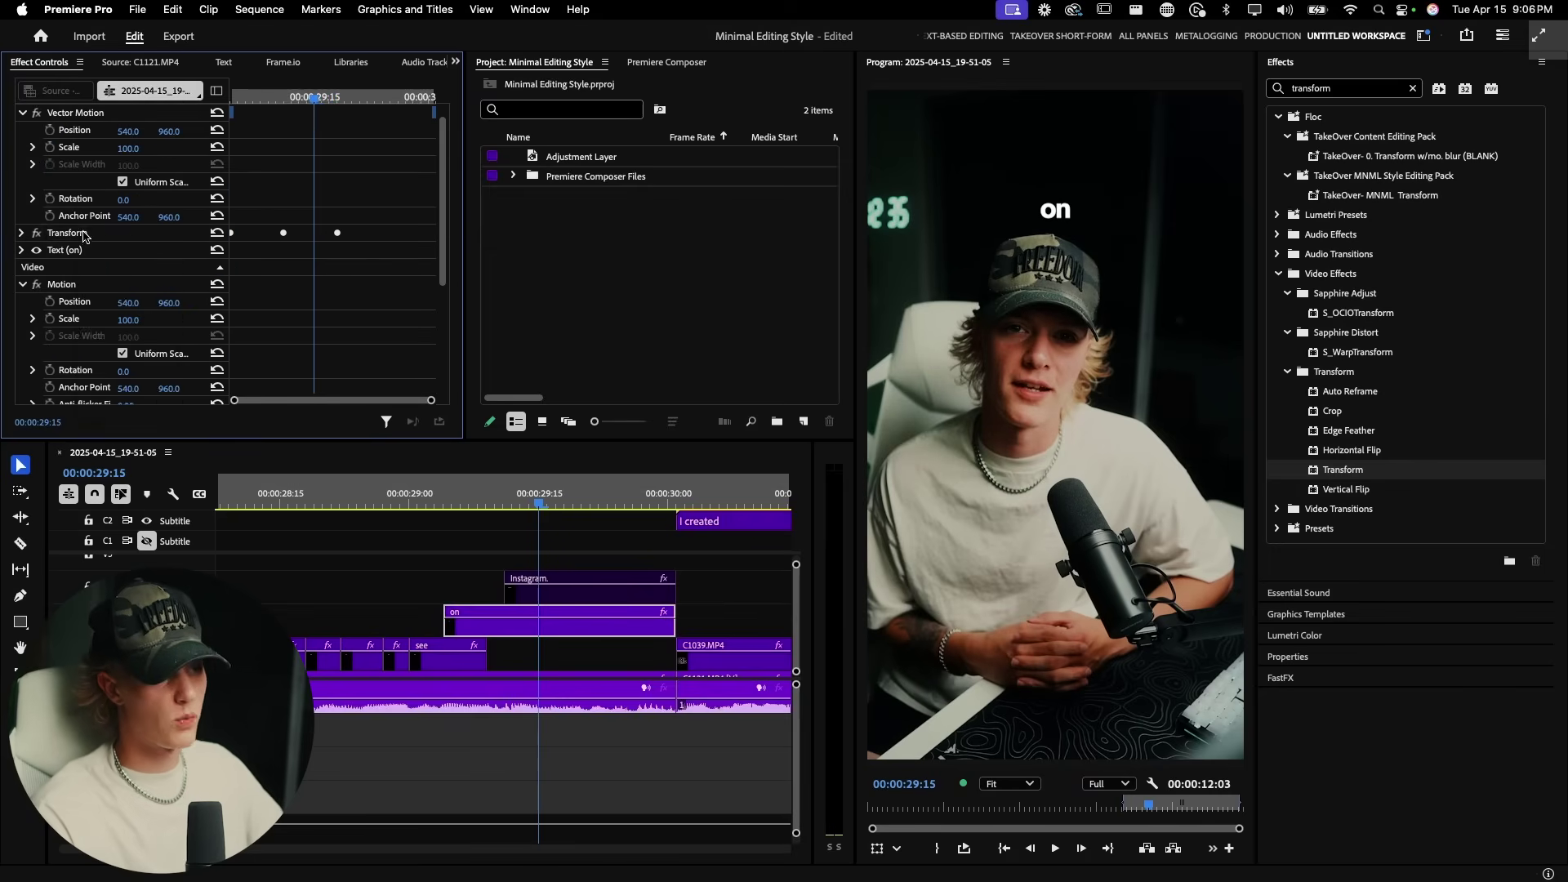
pyautogui.rightClick(82, 234)
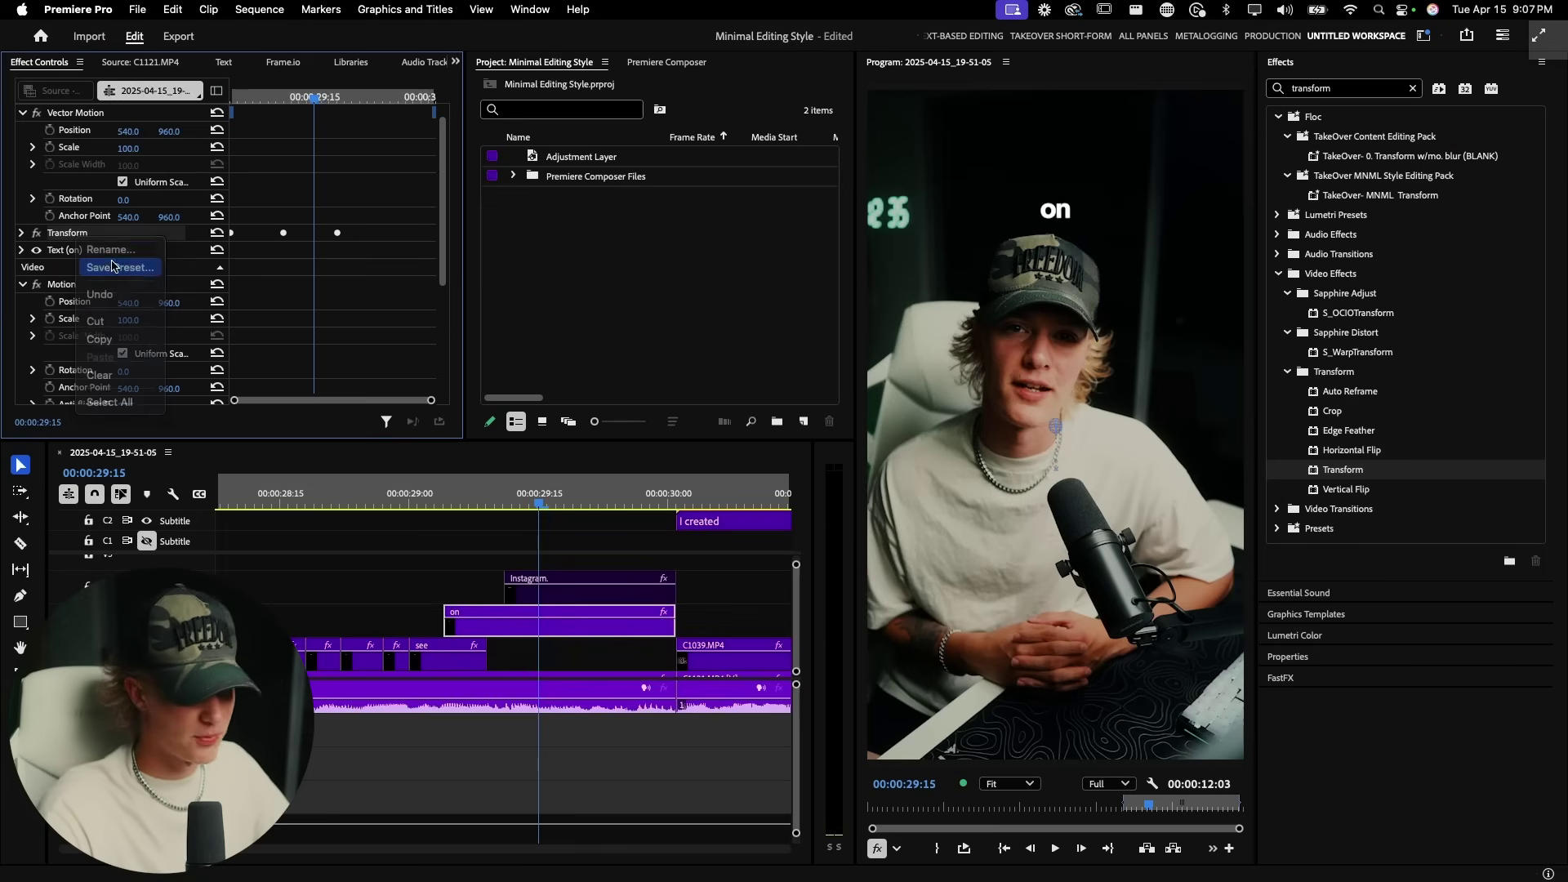
pyautogui.click(115, 267)
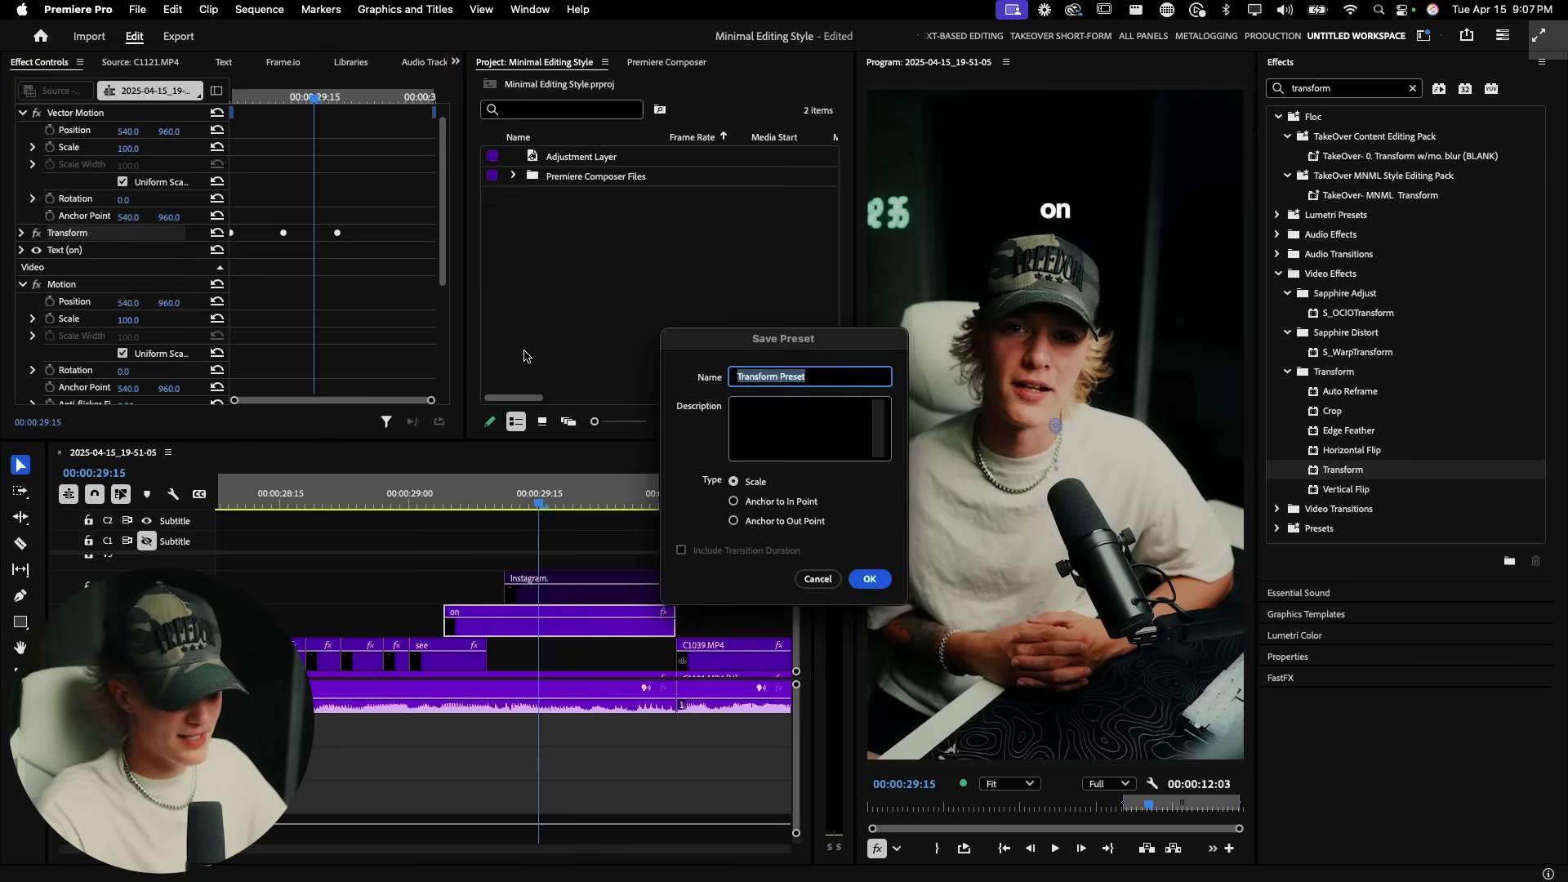
pyautogui.write('Smooth text slide in up!')
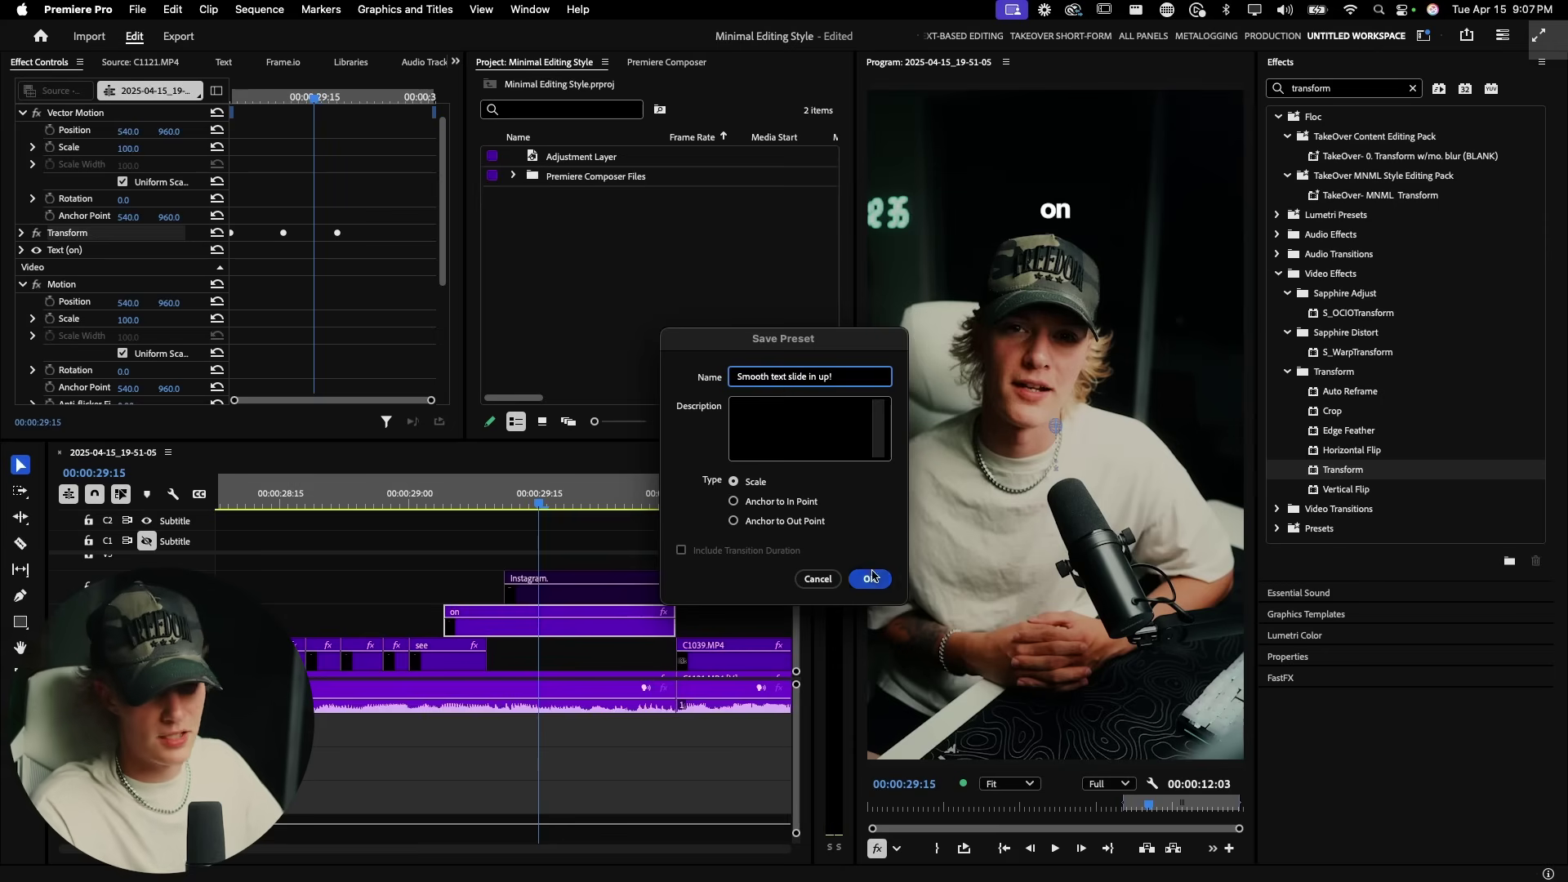
pyautogui.press('BackSpace')
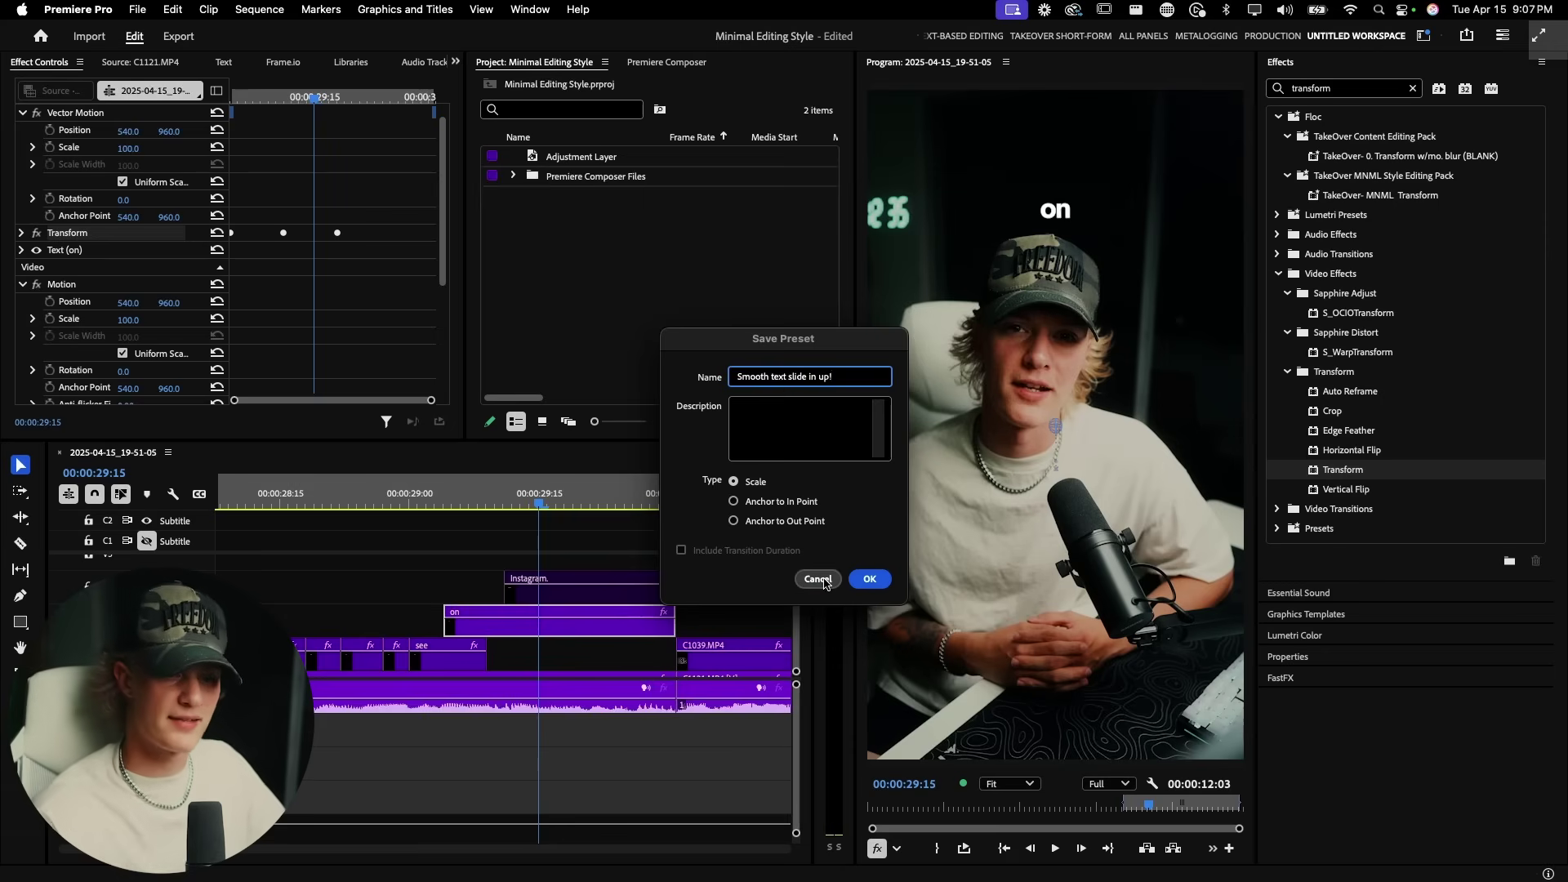
pyautogui.click(817, 579)
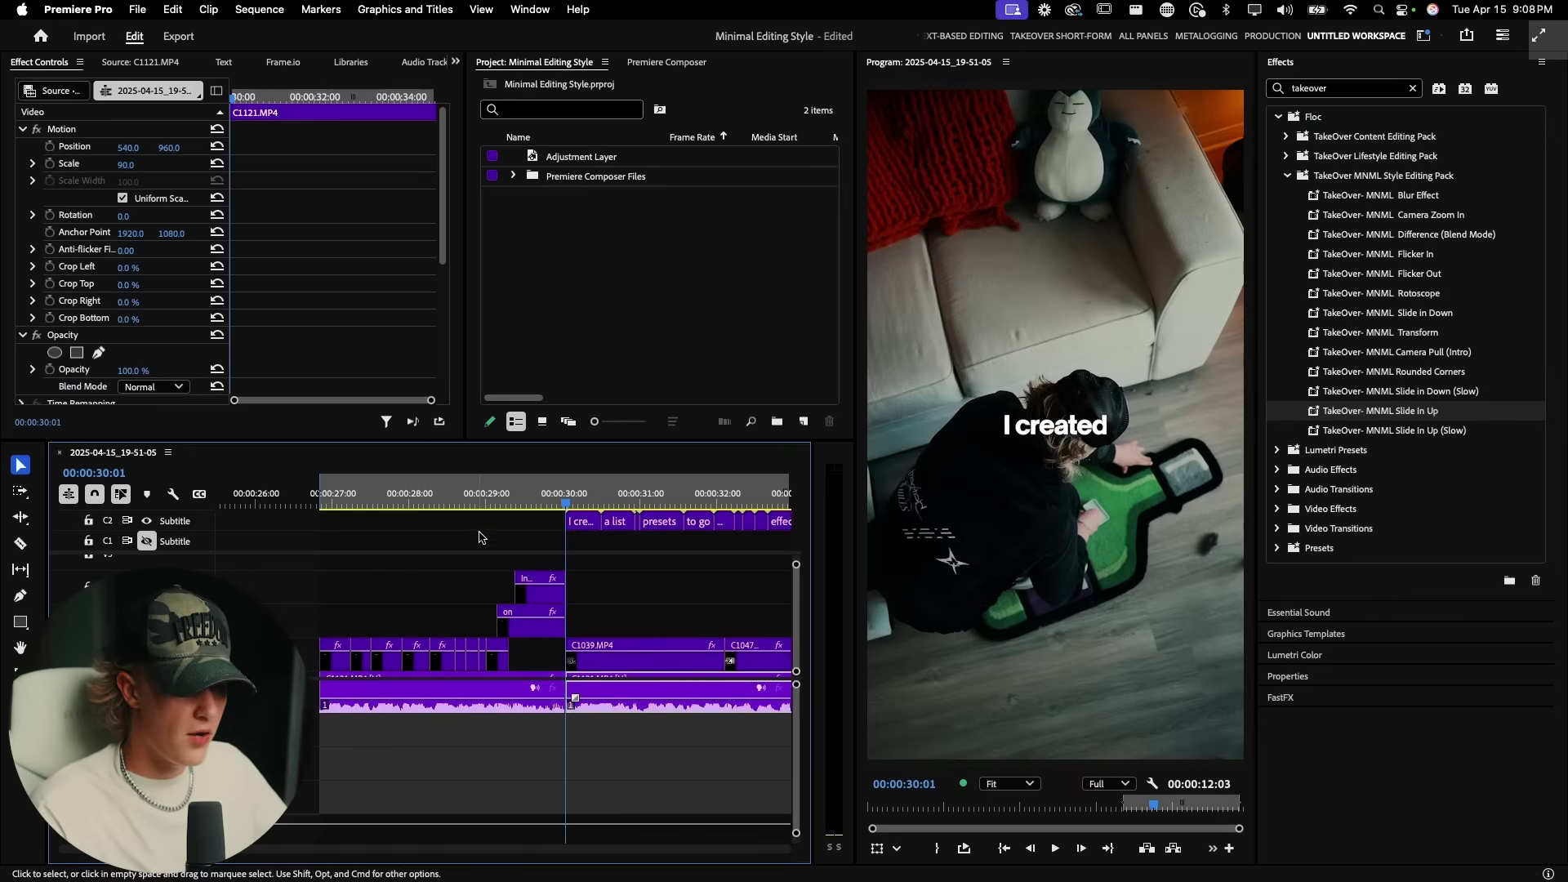
# Apply the TakeOver- MNML Blur Effect preset to the "This" caption graphic and set its Gaussian Blur blurriness to 6.7
pyautogui.click(329, 502)
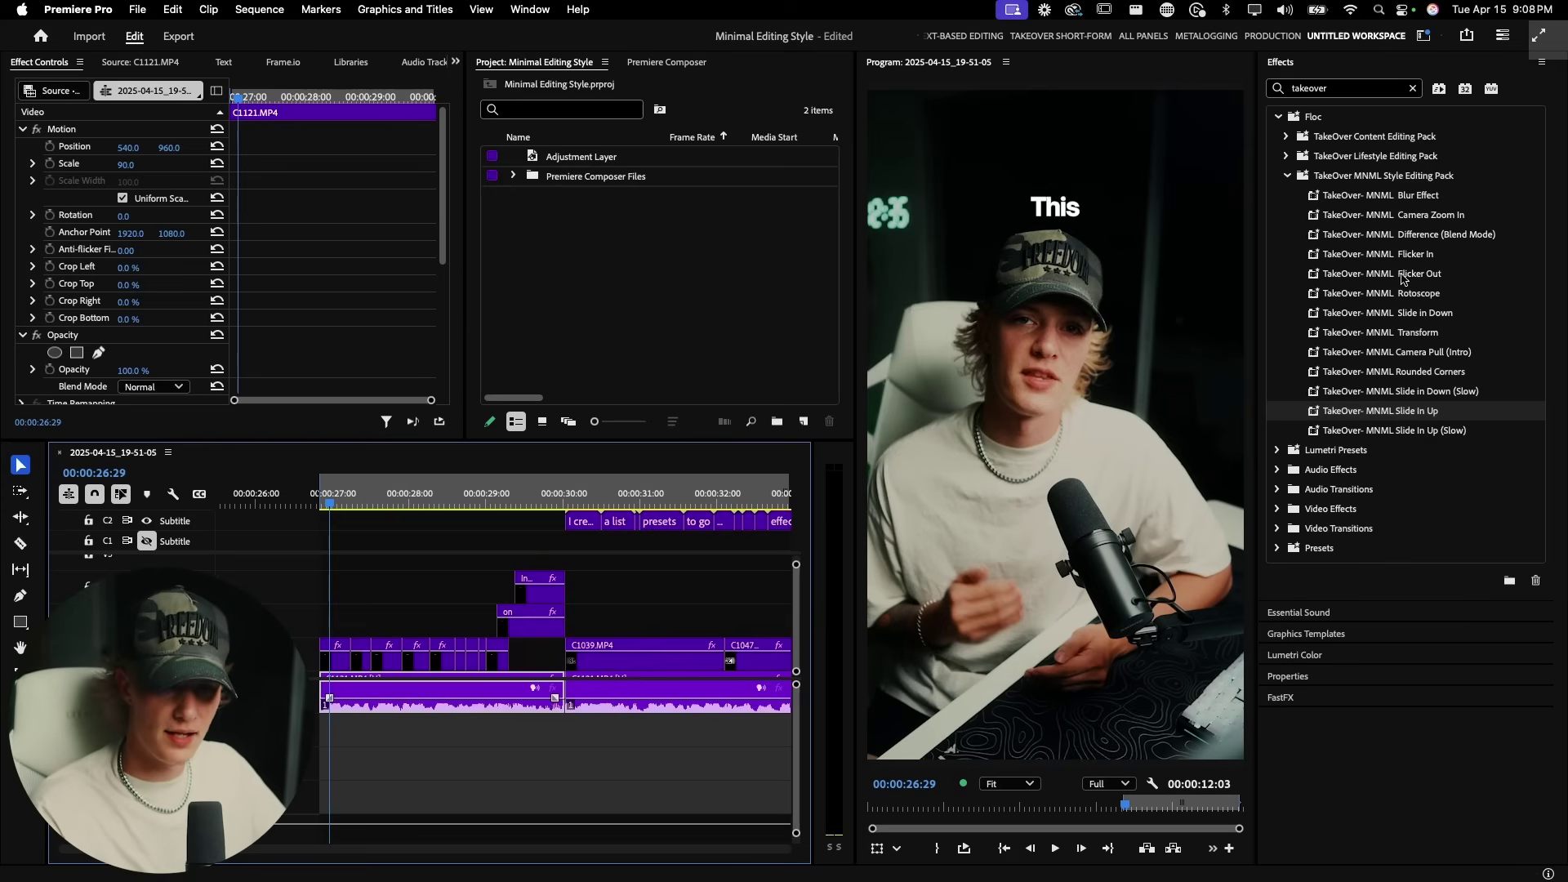
pyautogui.click(1416, 197)
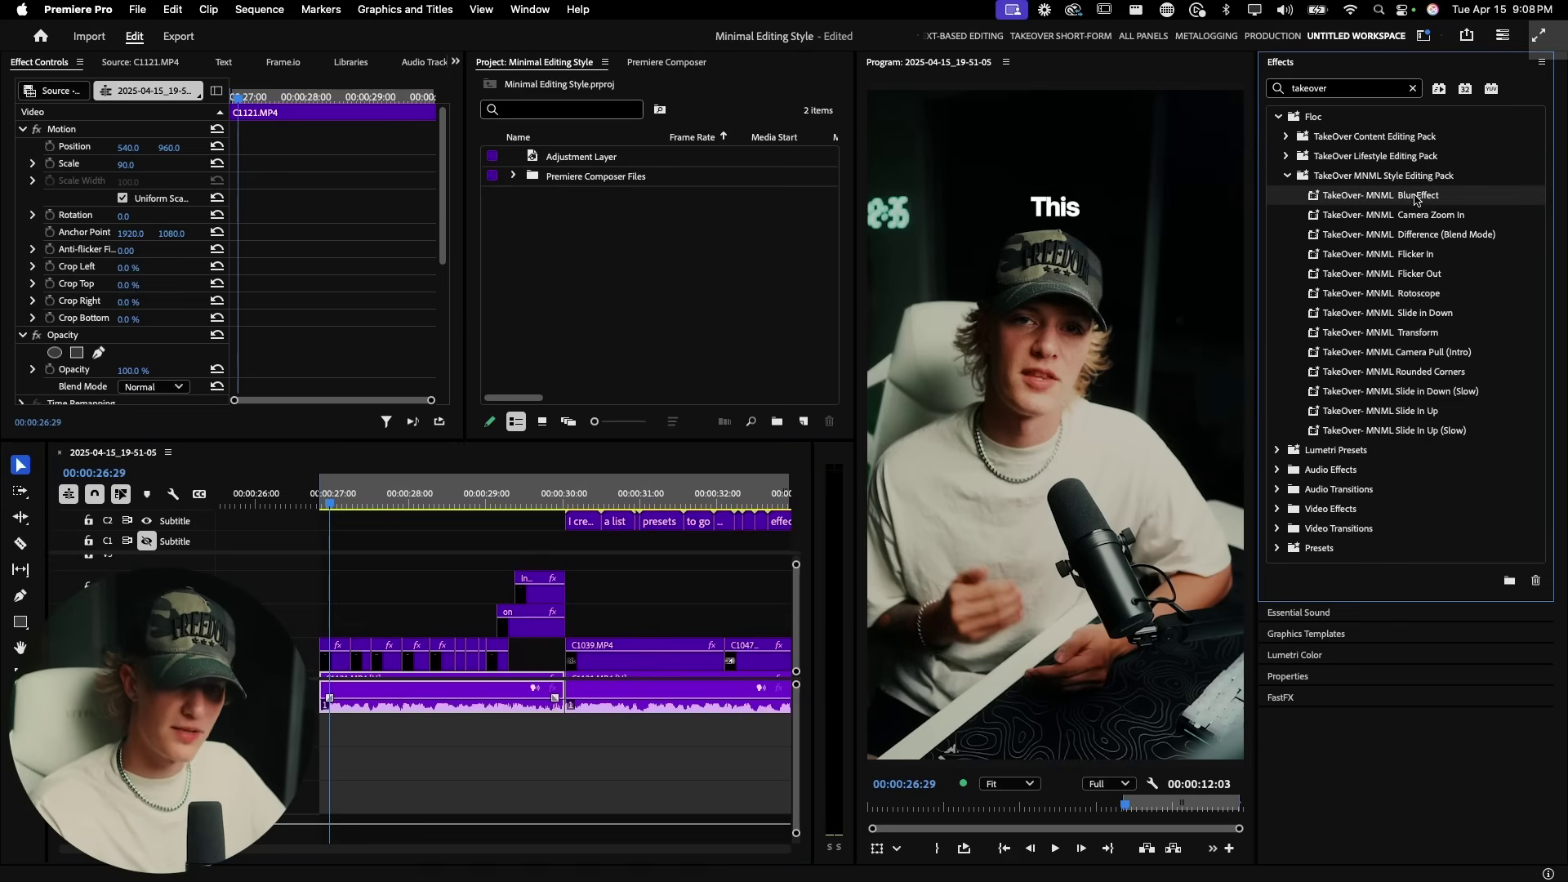
pyautogui.moveTo(343, 652); pyautogui.dragTo(342, 654)
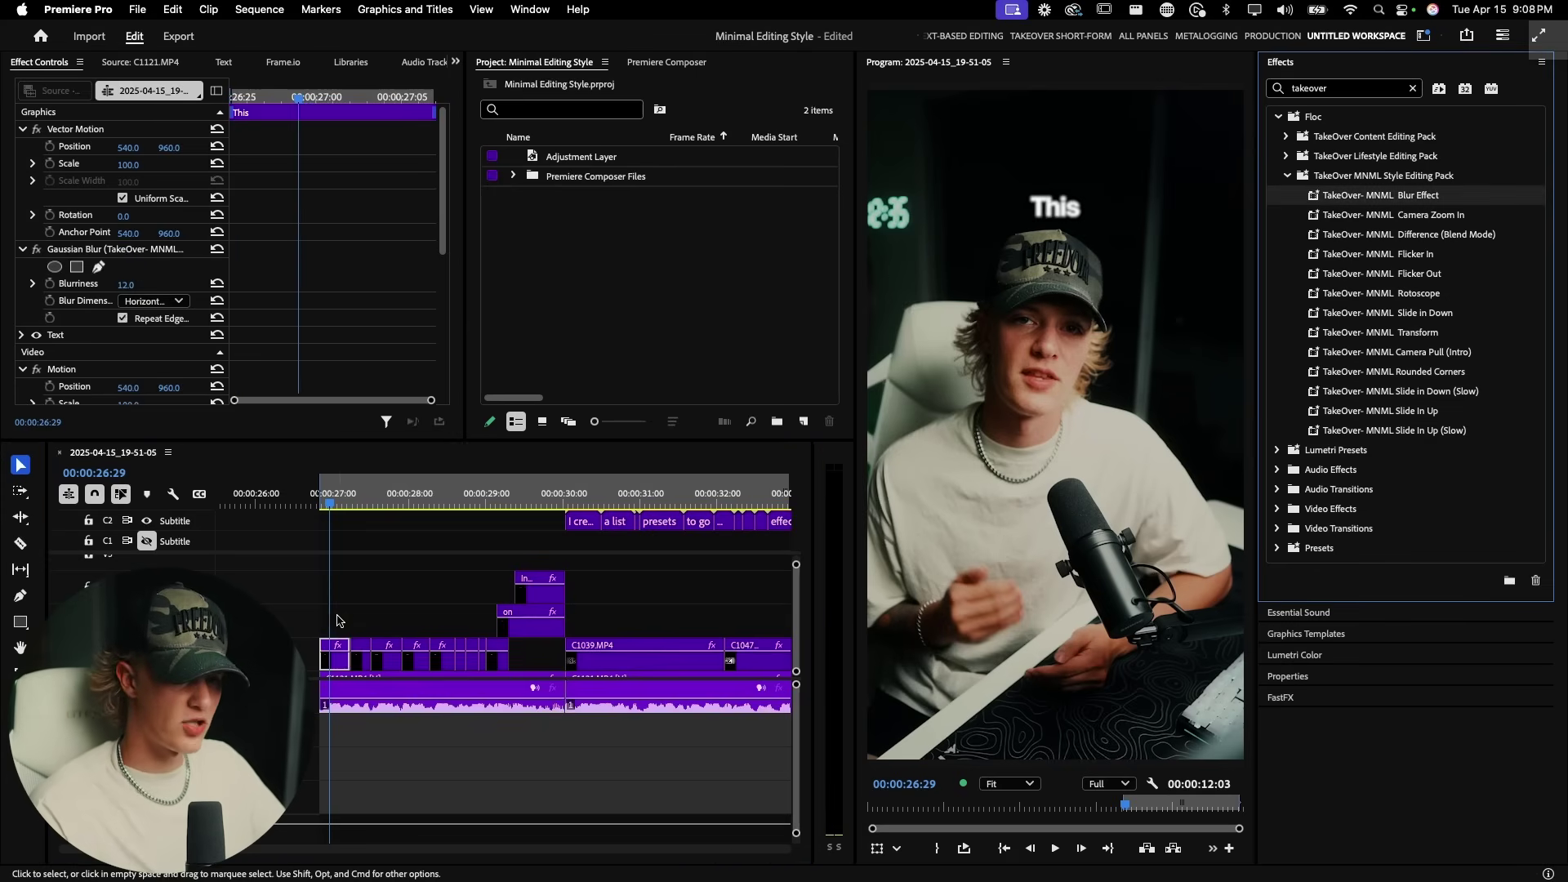
pyautogui.press('=')
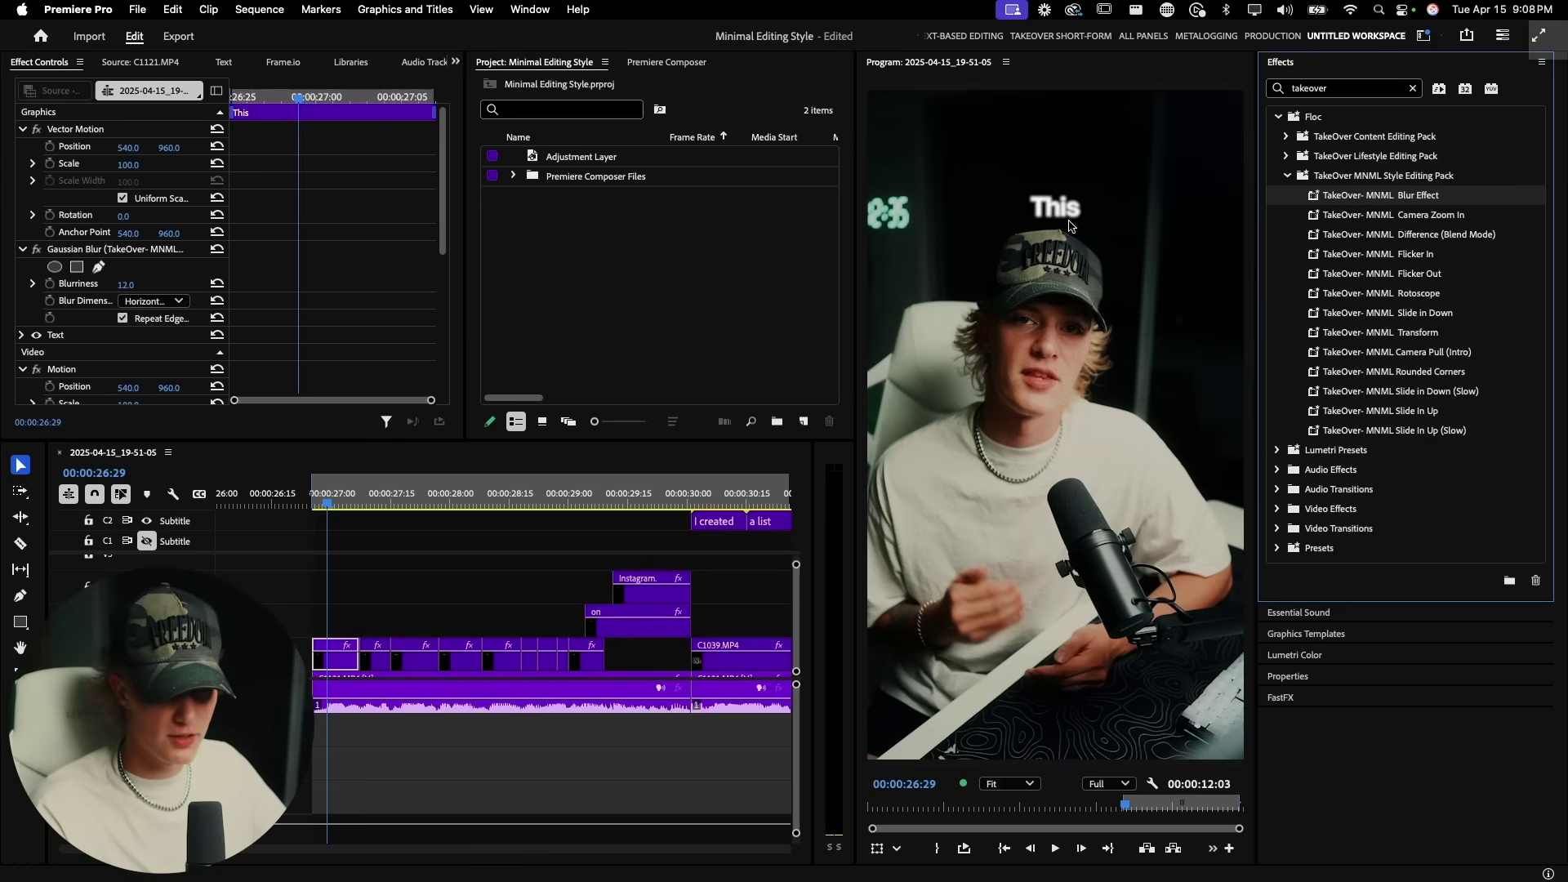
pyautogui.scroll(-3, 203, 330)
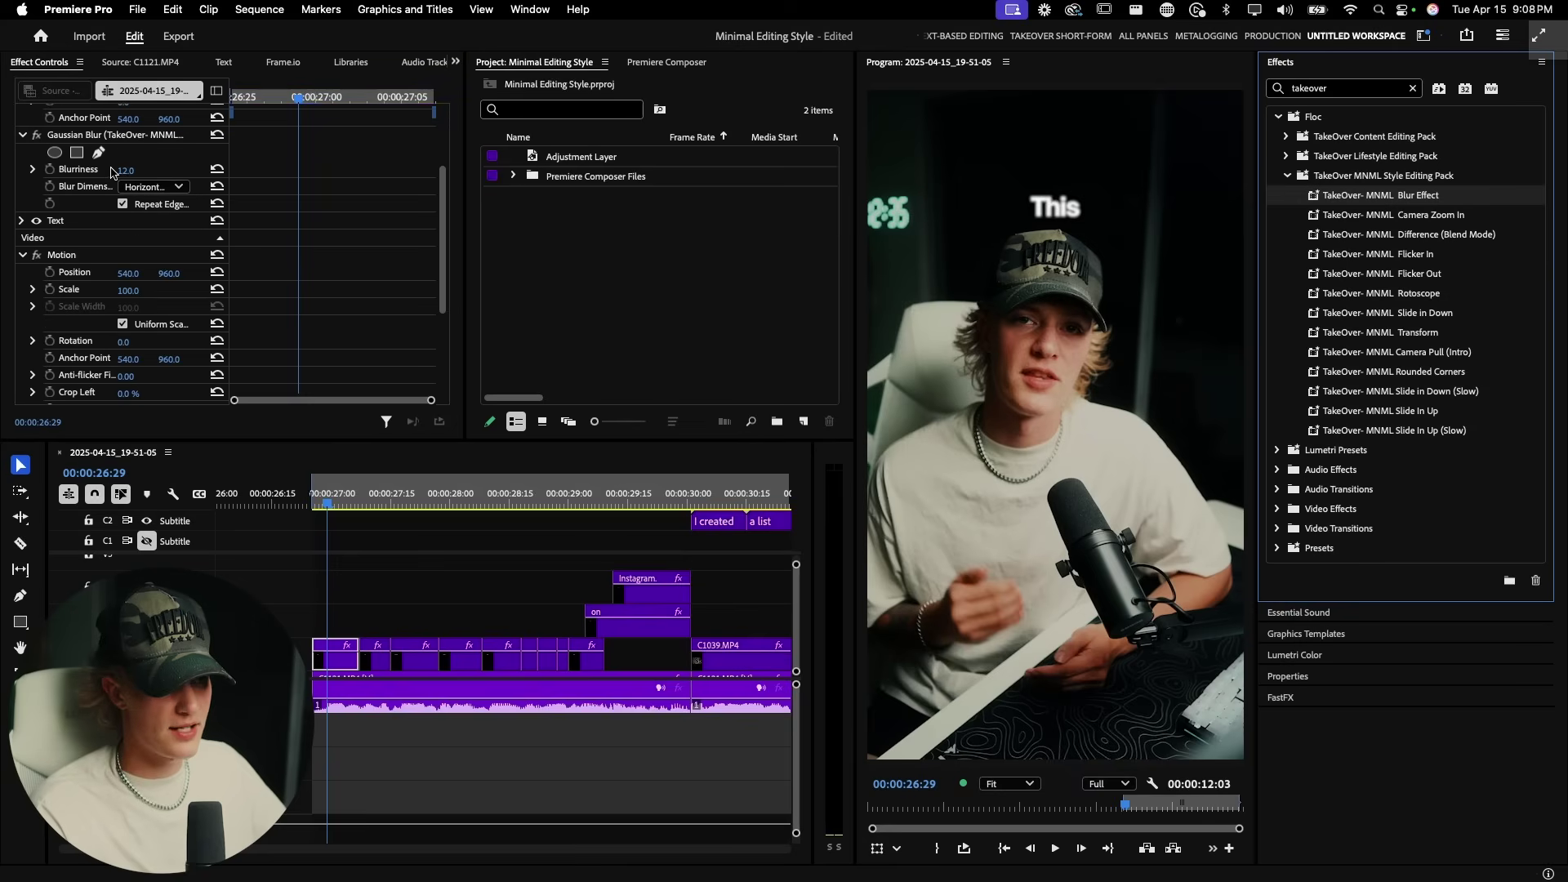
pyautogui.moveTo(127, 169); pyautogui.dragTo(143, 169)
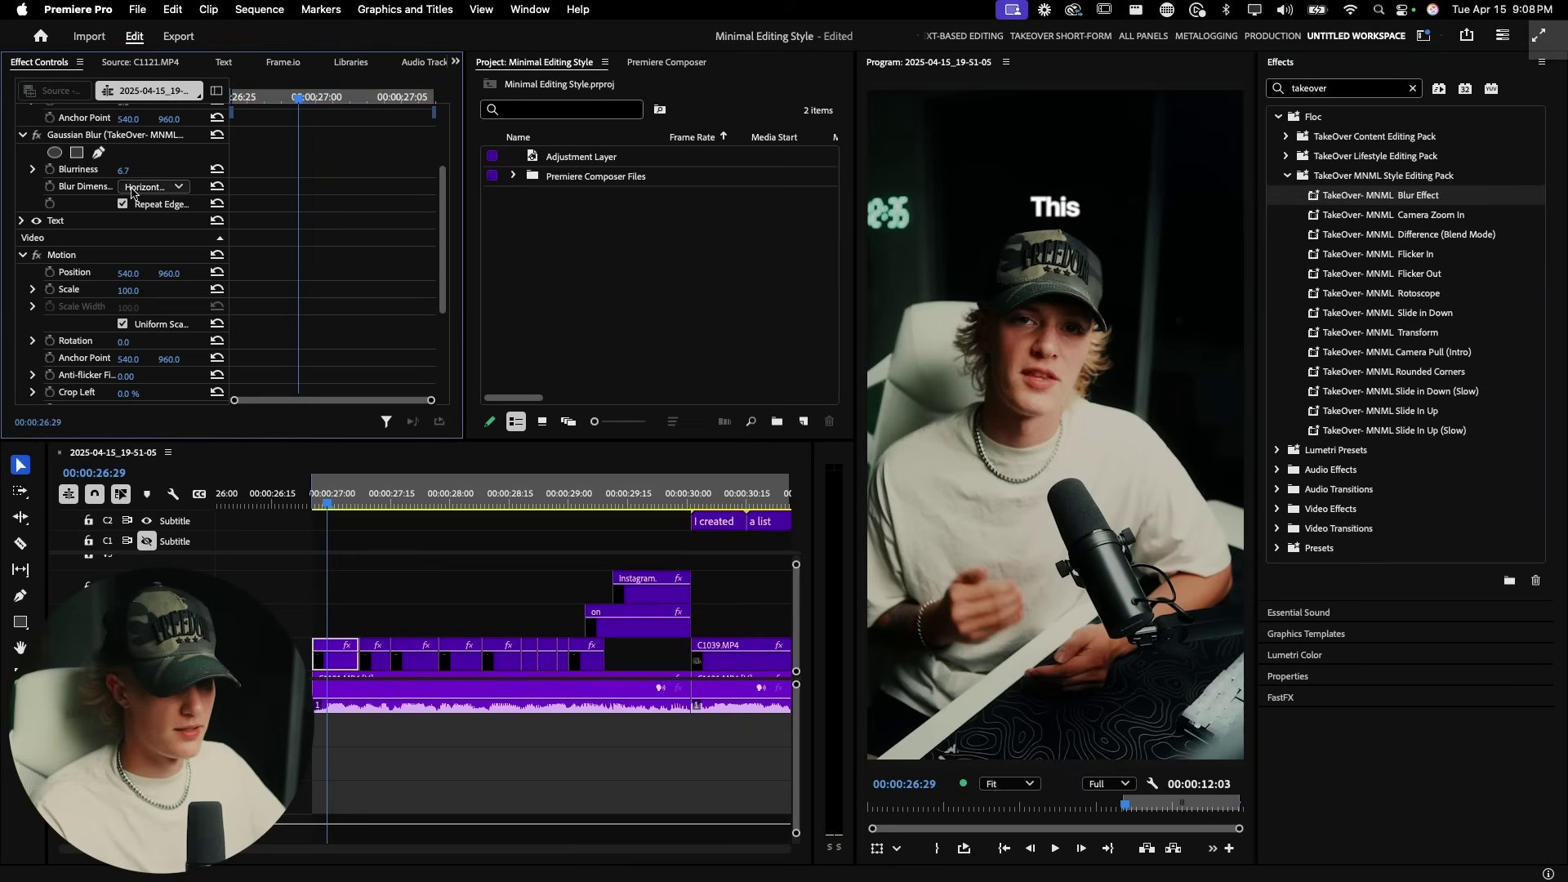
# Copy the Gaussian Blur from "This" to the following caption graphics through "see", and play back the captions
pyautogui.scroll(3, 139, 180)
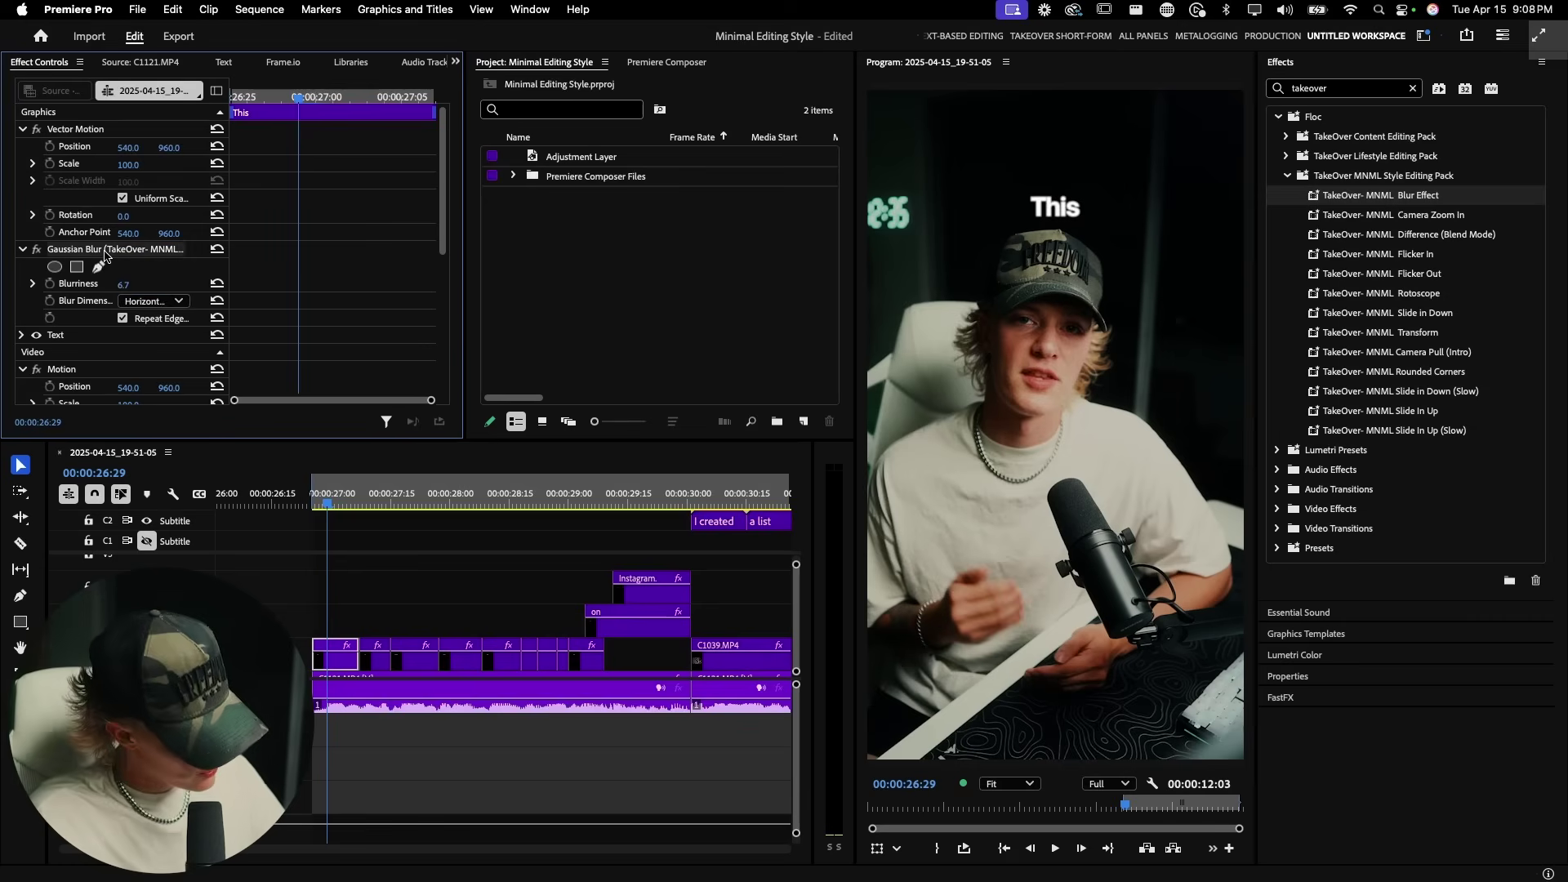
pyautogui.moveTo(370, 629); pyautogui.dragTo(572, 650)
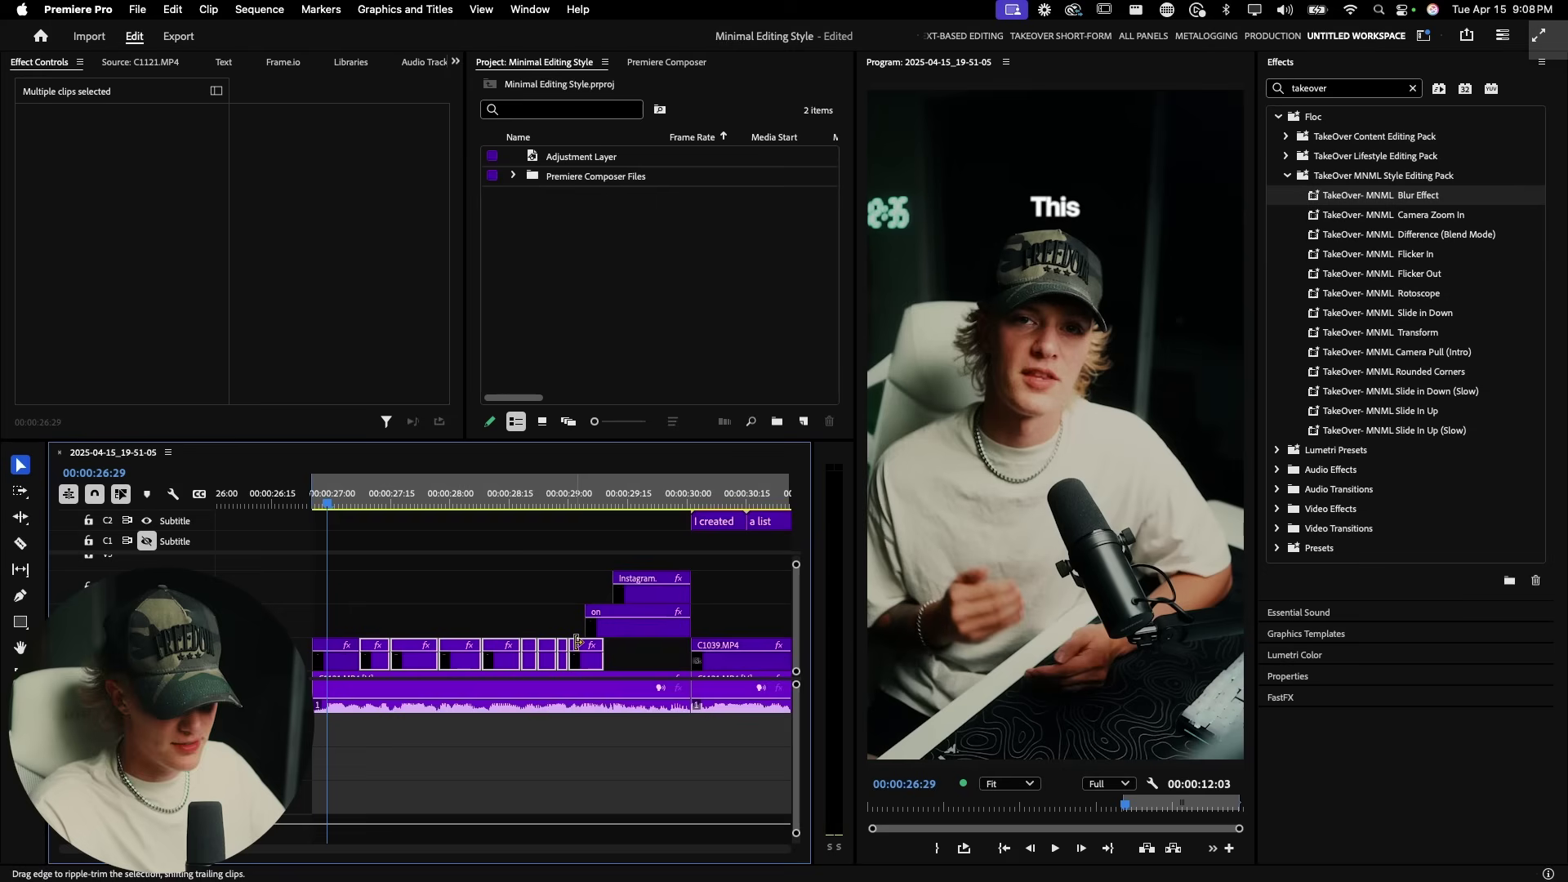
pyautogui.click(343, 499)
pyautogui.press('c')
pyautogui.press('space')
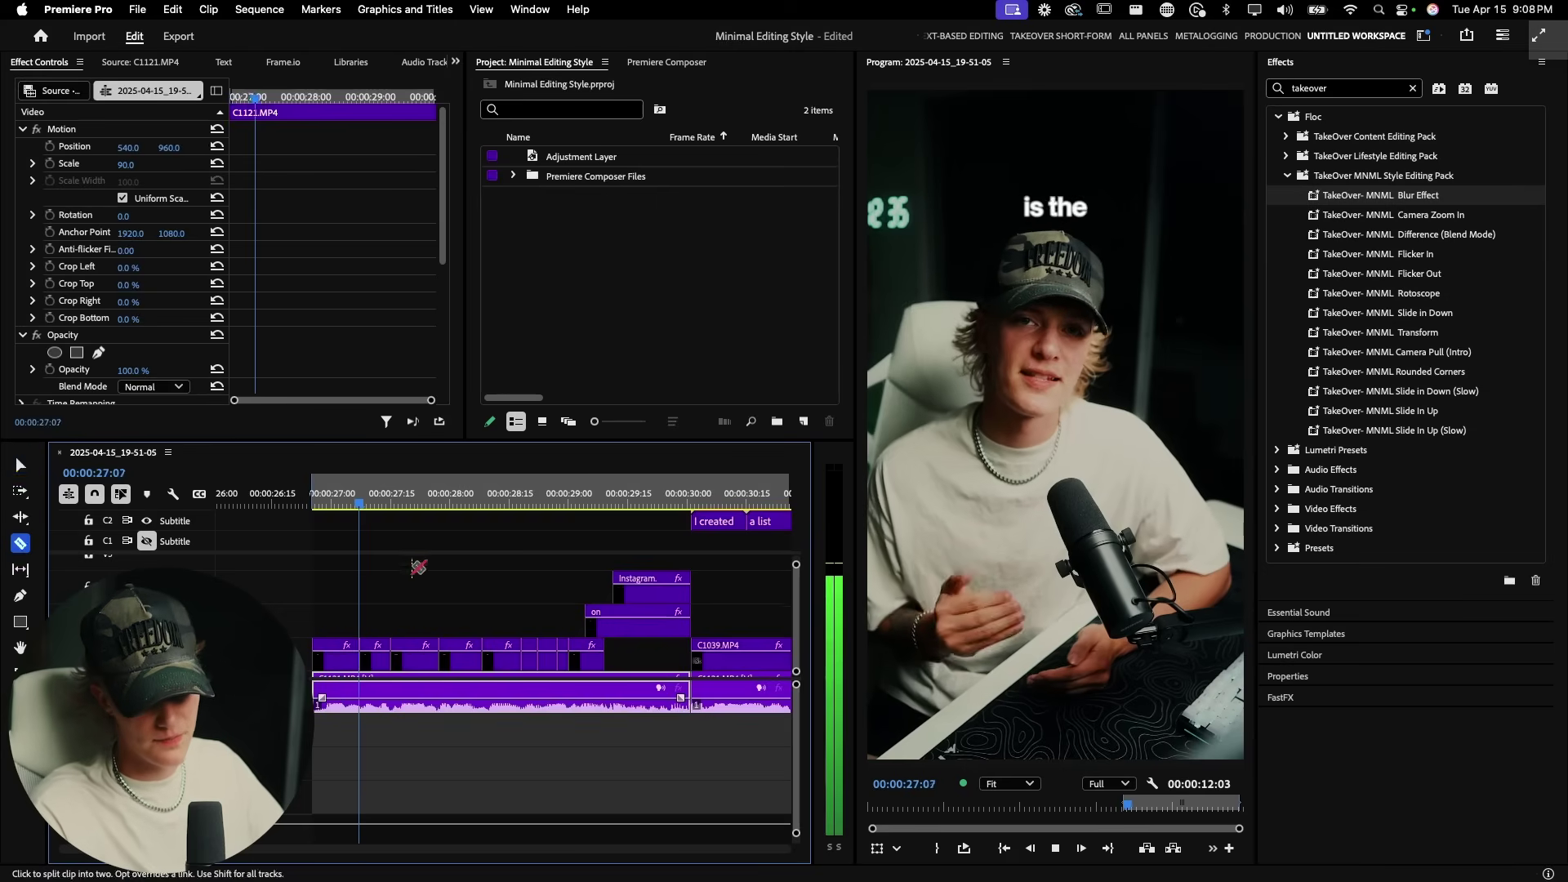
pyautogui.press('v')
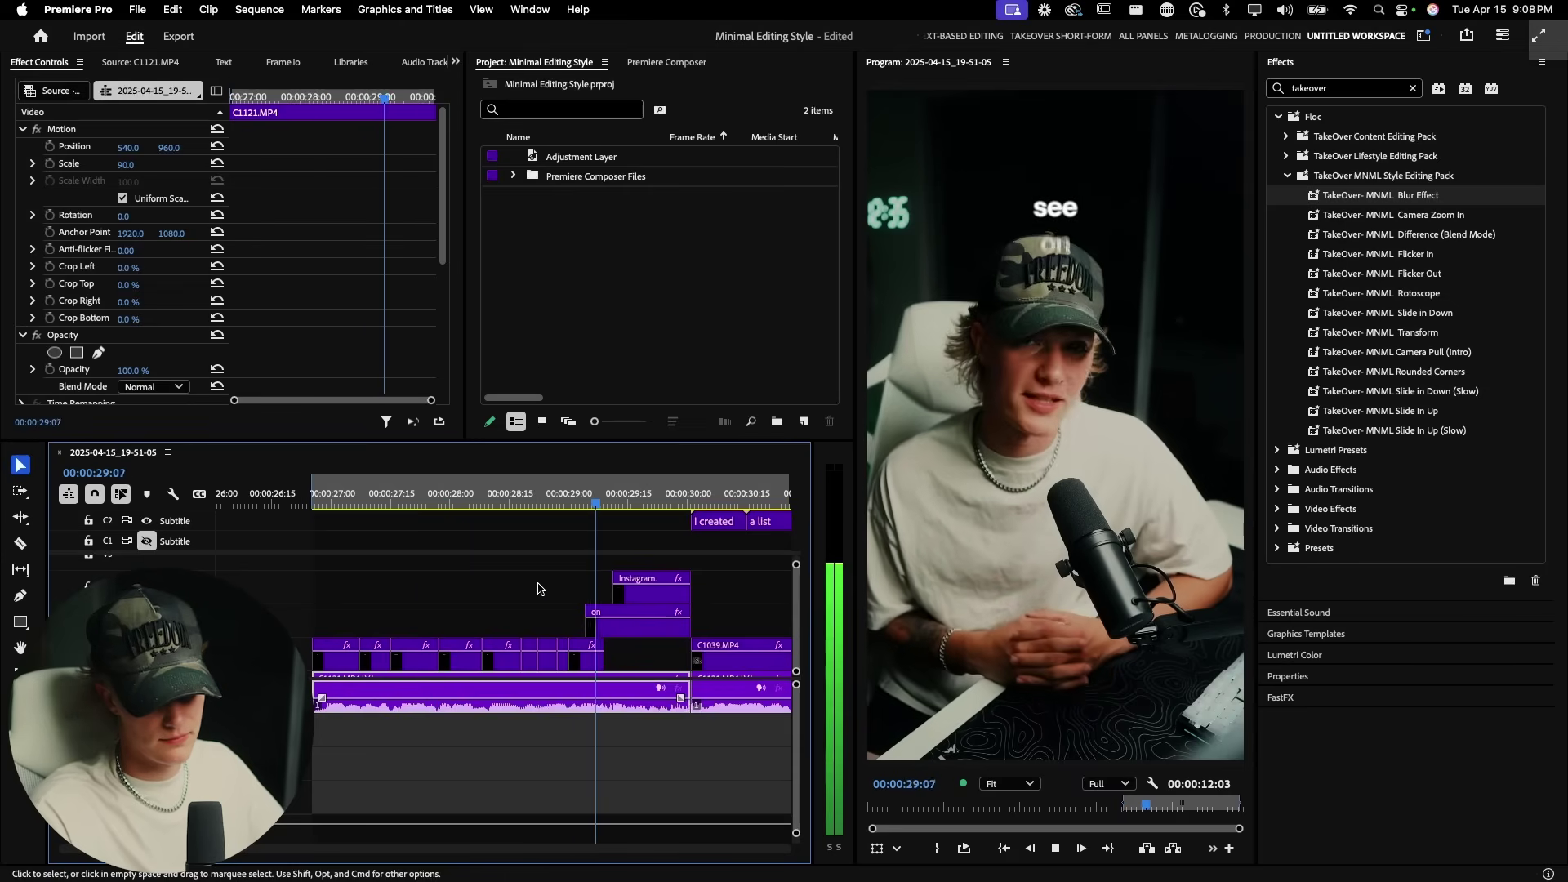
pyautogui.press('space')
# Paste the same Gaussian Blur onto the stacked "on" and "Instagram." graphics and play back that section
pyautogui.hscroll(2, 645, 587)
pyautogui.moveTo(530, 585); pyautogui.dragTo(588, 619)
pyautogui.click(520, 495)
pyautogui.press('c')
pyautogui.press('v')
pyautogui.press('space')
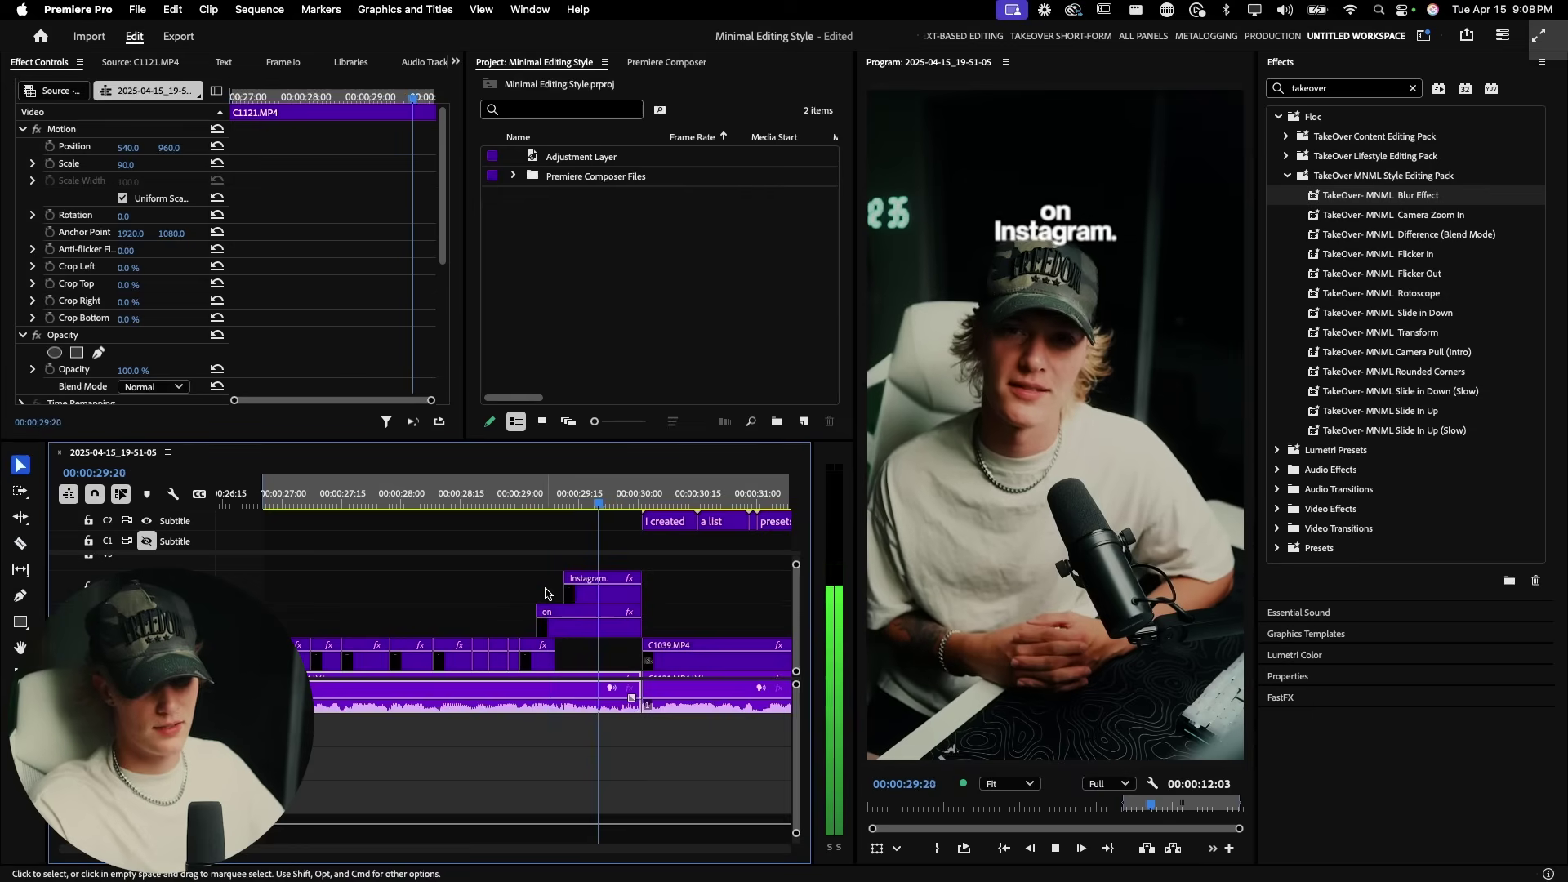
pyautogui.press('space')
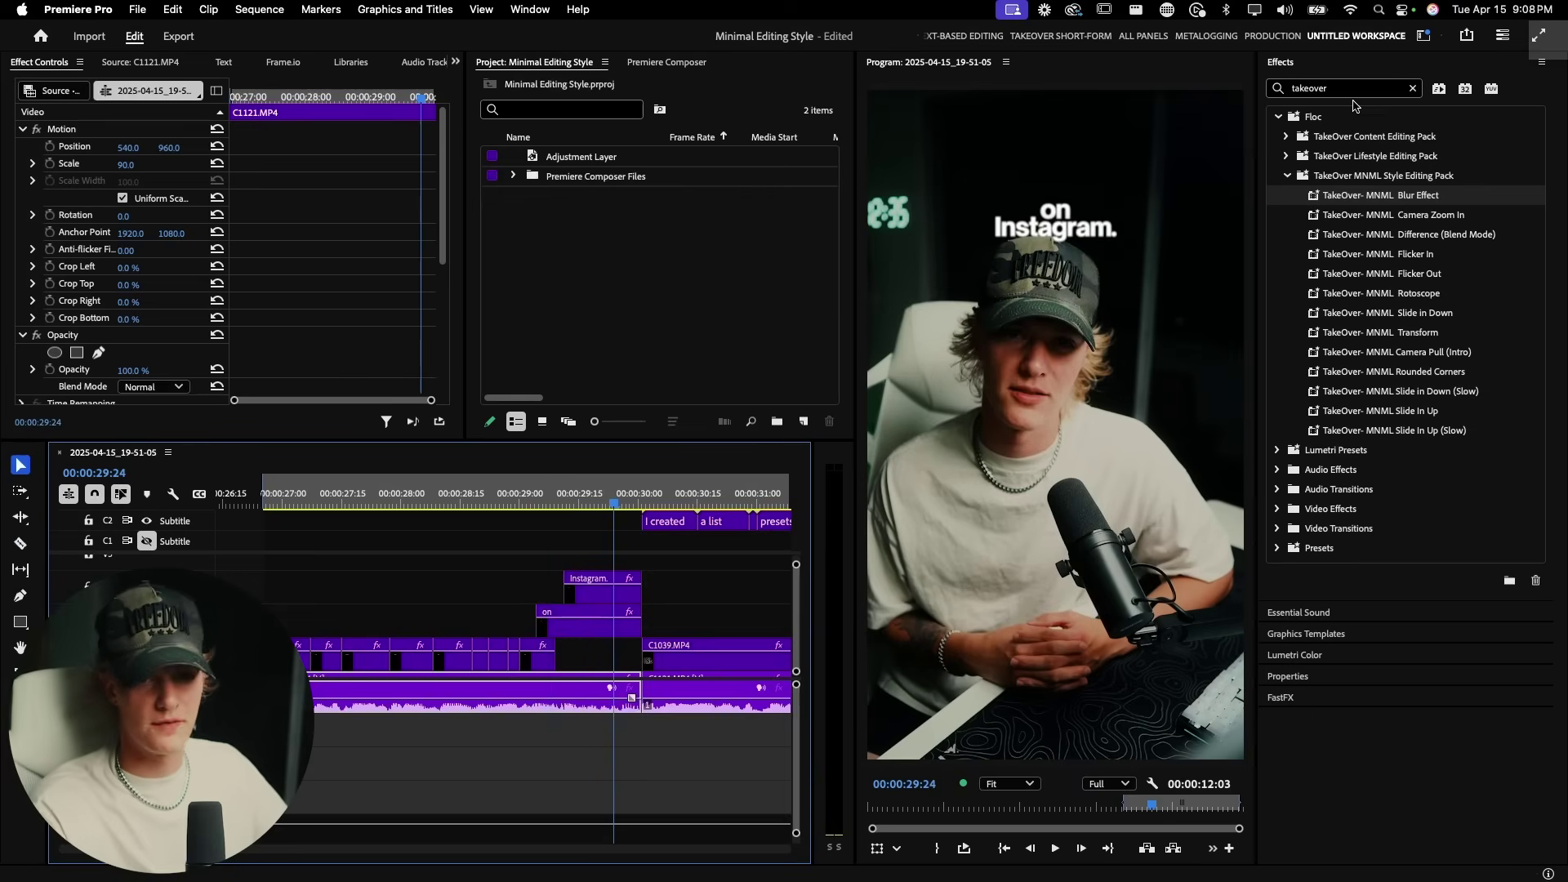
# Try a standard Gaussian Blur with a blurriness of 14 on the "Instagram." graphic, and delete that added effect
pyautogui.click(1278, 89)
pyautogui.write('gau')
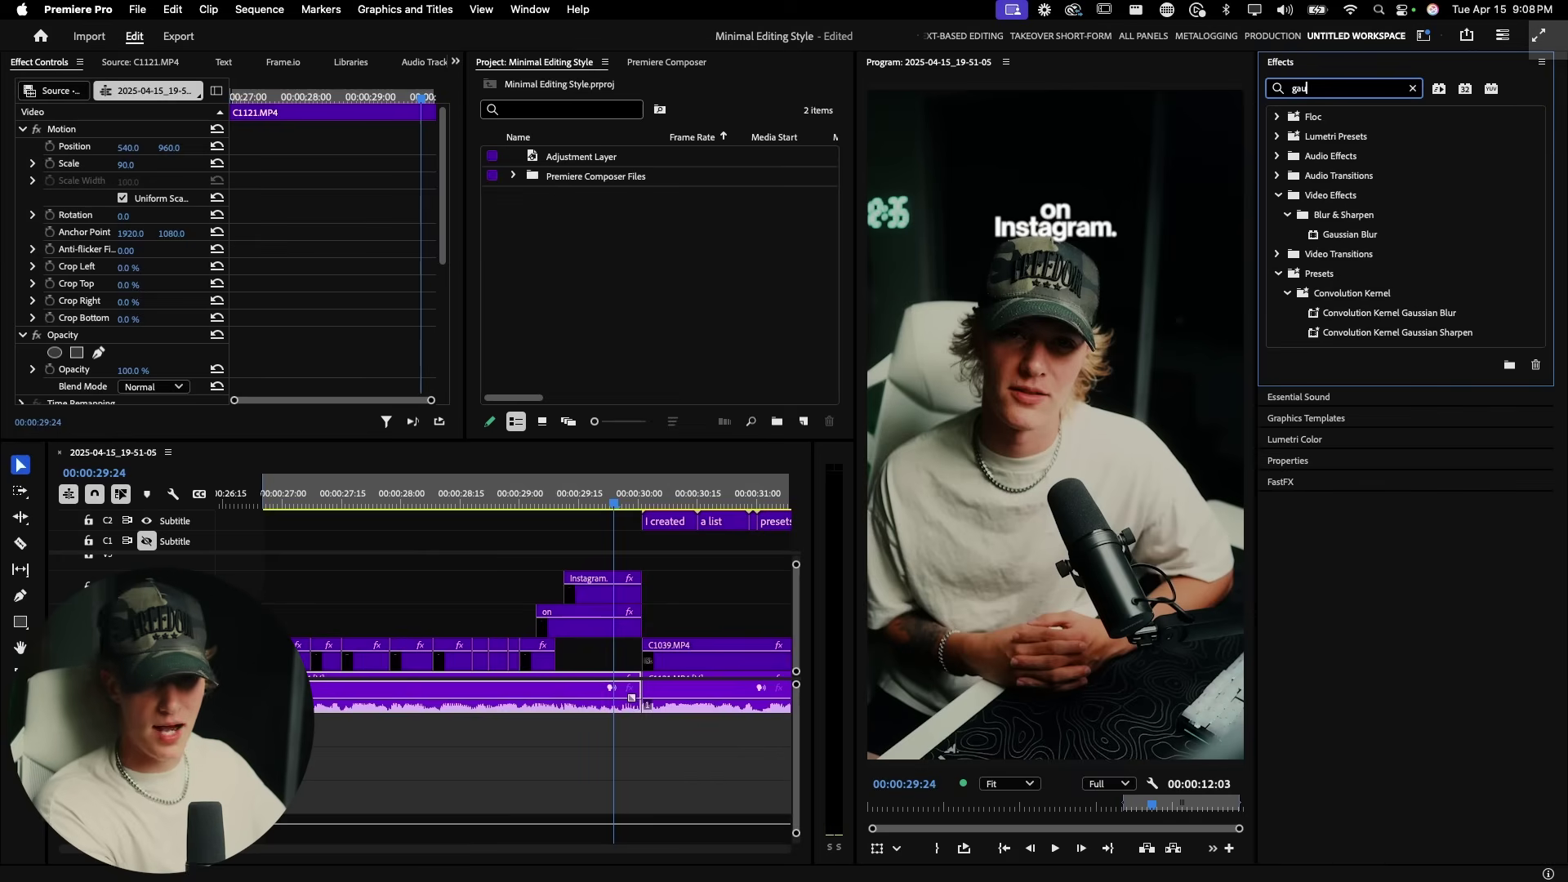
pyautogui.write('ss')
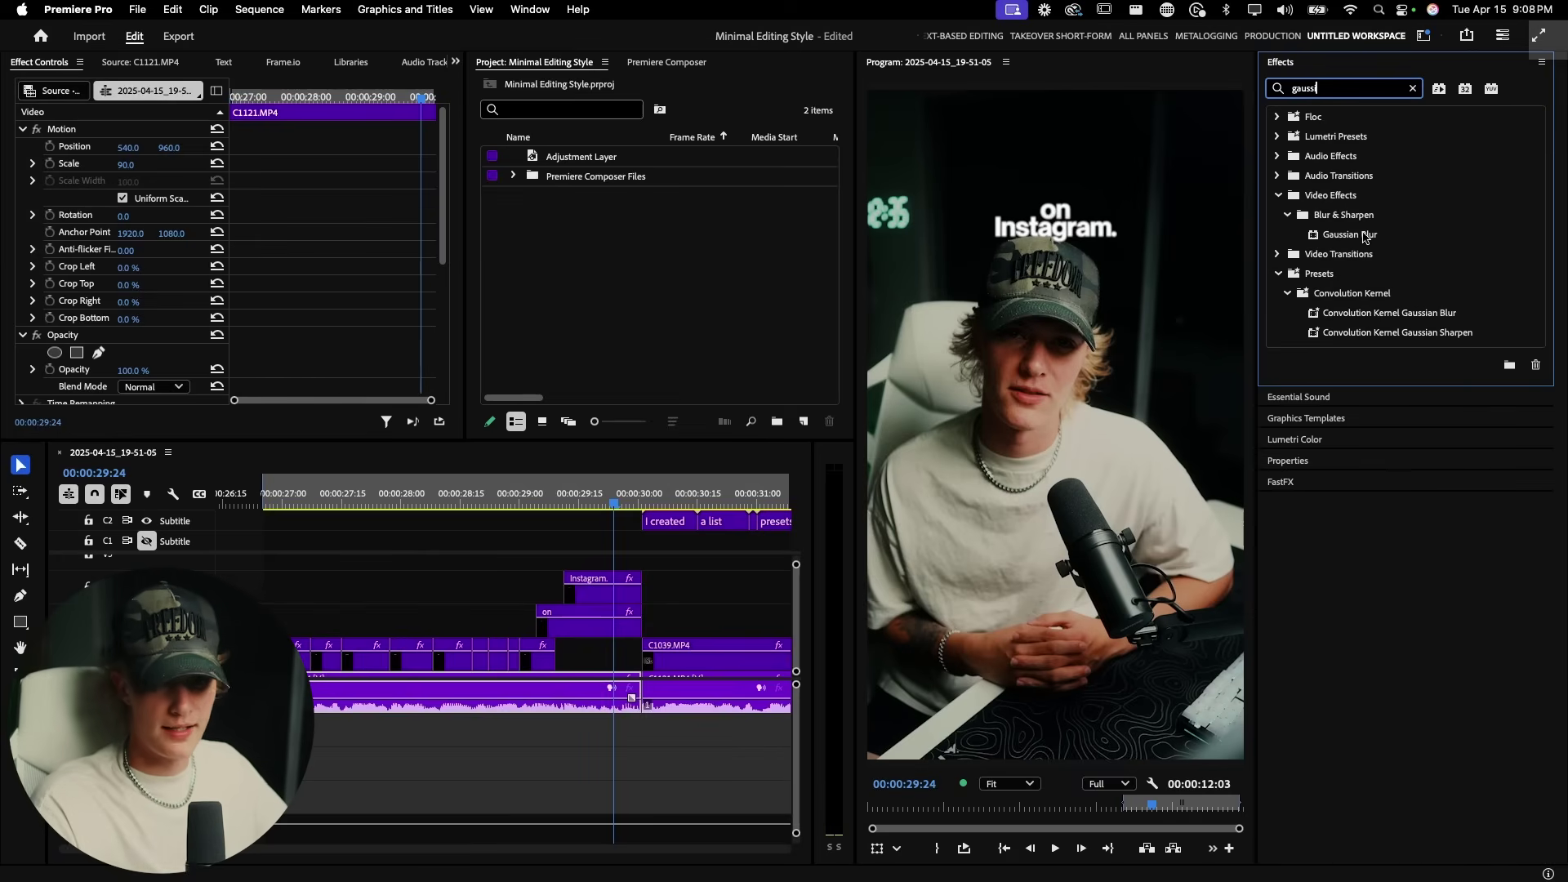
pyautogui.write('i')
pyautogui.moveTo(1365, 237); pyautogui.dragTo(992, 317)
pyautogui.moveTo(571, 581); pyautogui.dragTo(571, 582)
pyautogui.scroll(-3, 311, 285)
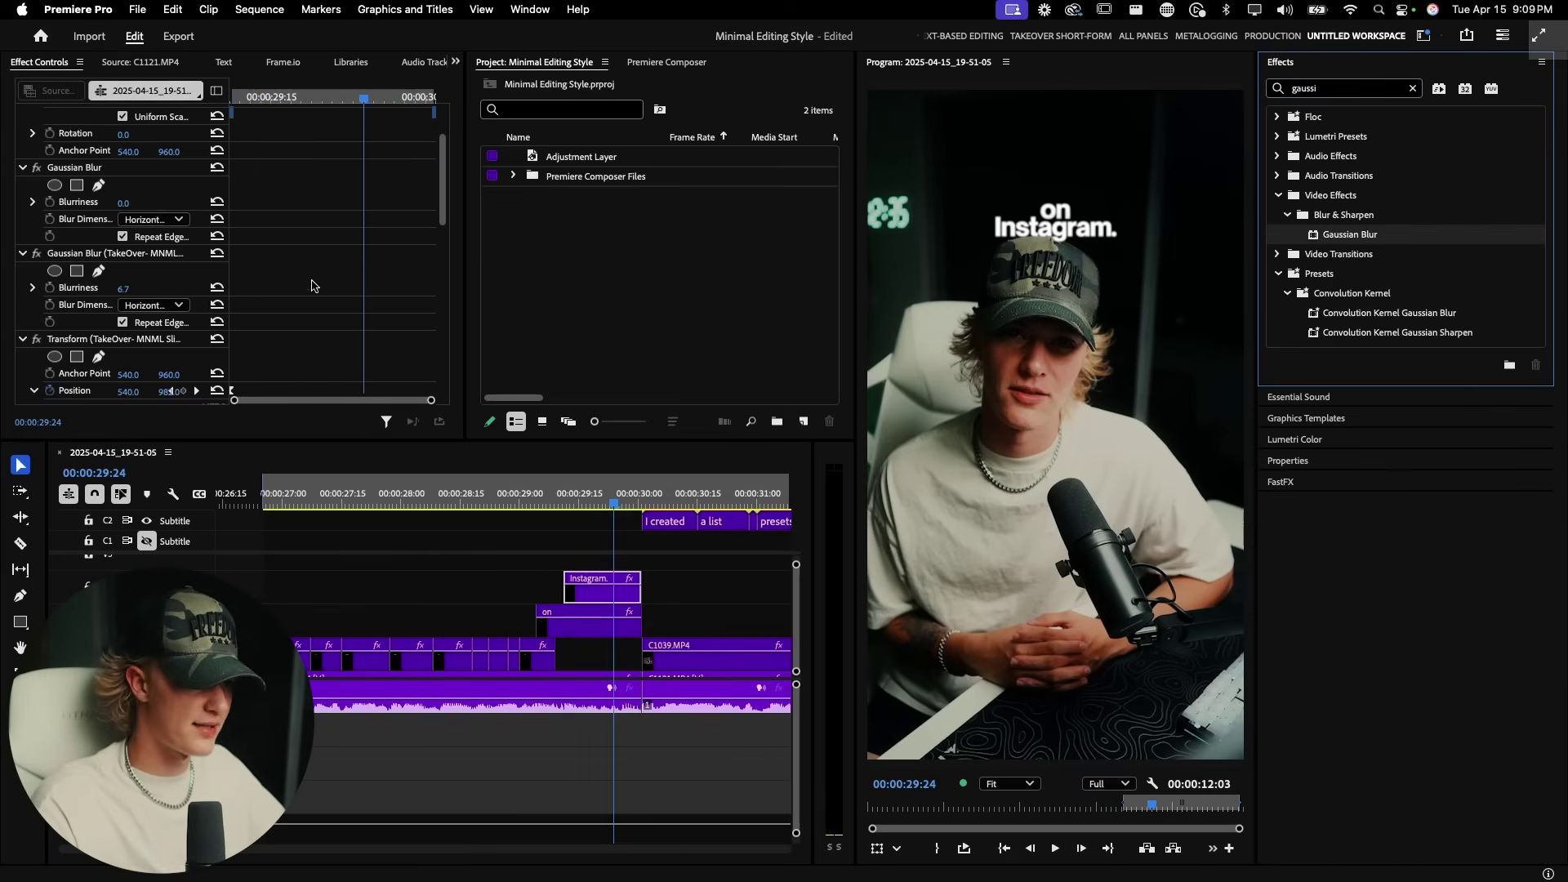
pyautogui.moveTo(126, 205)
pyautogui.mouseDown()
pyautogui.moveTo(171, 205)
pyautogui.moveTo(134, 204)
pyautogui.mouseUp()
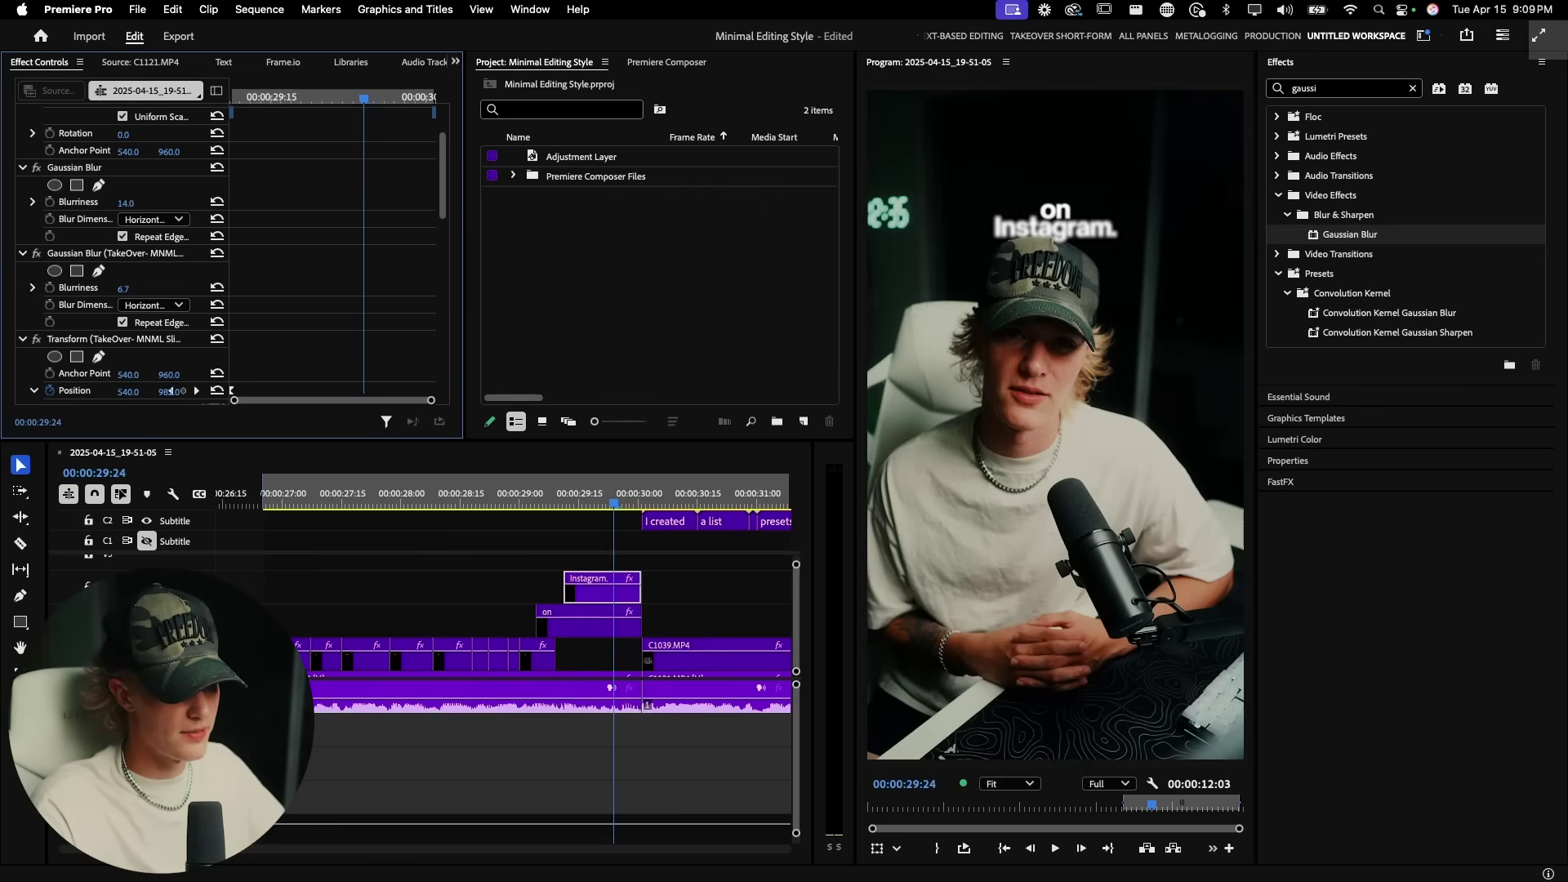
pyautogui.click(115, 169)
pyautogui.press('Delete')
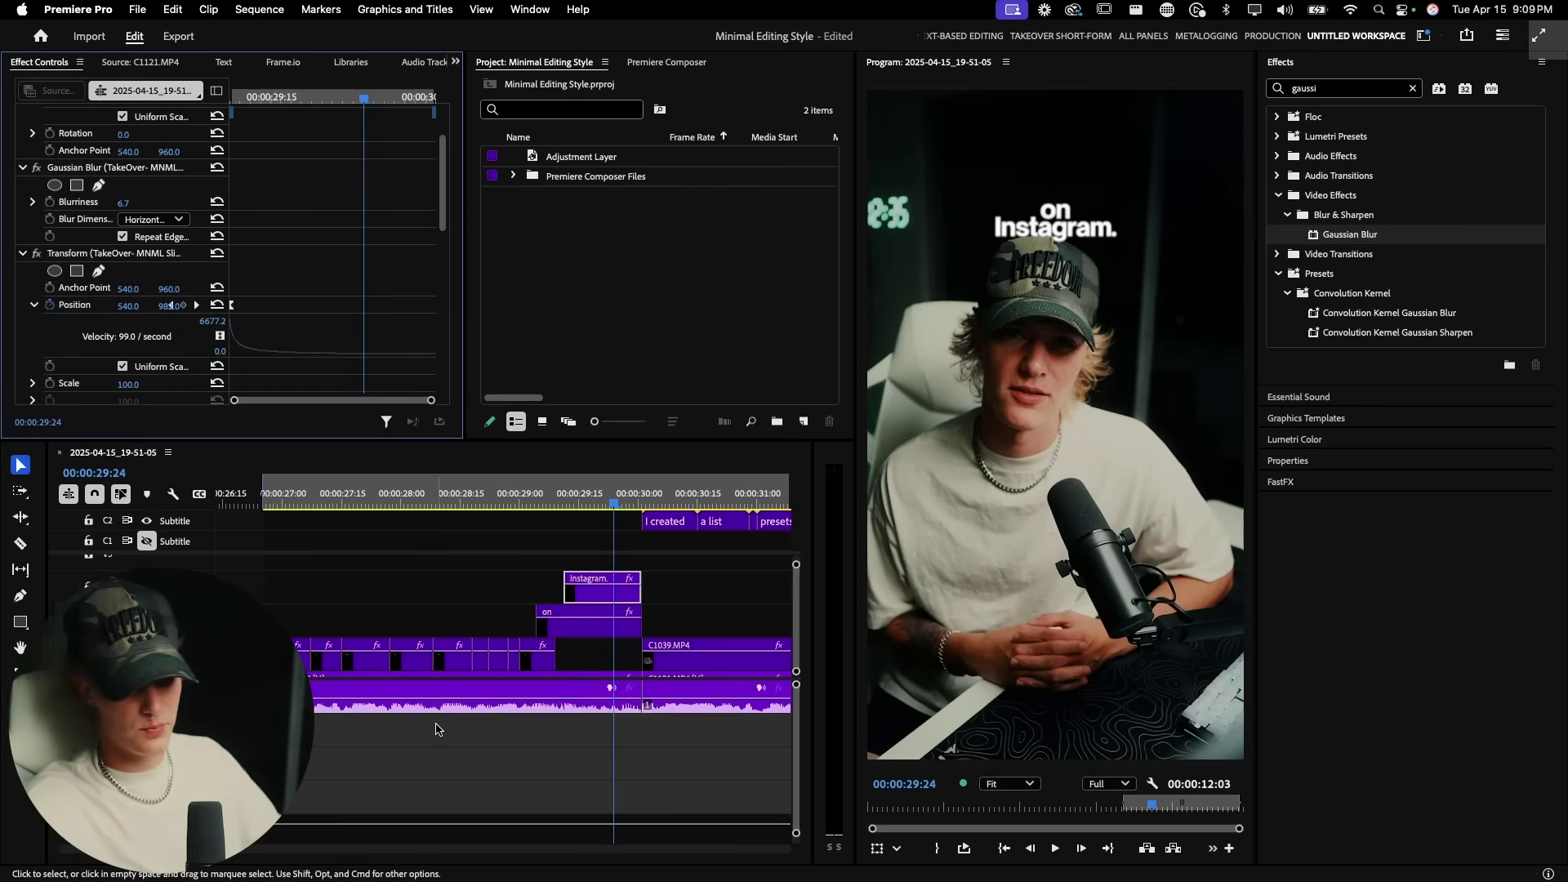
# Create a new adjustment layer at 1080 by 1920, 29.97 fps, with square pixels
pyautogui.scroll(1, 114, 207)
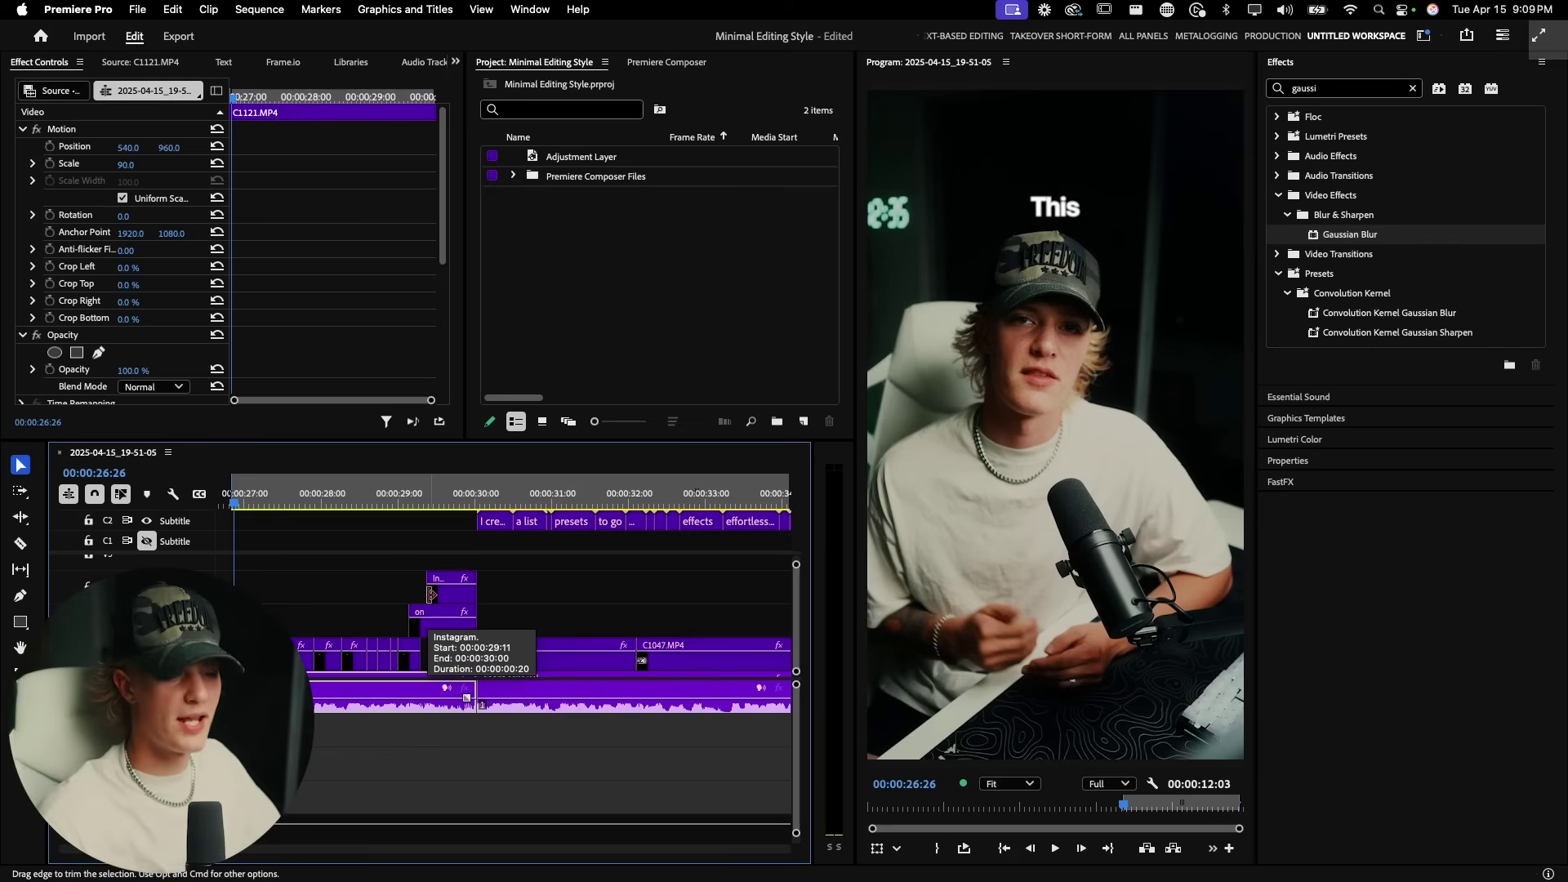
pyautogui.hscroll(-3, 441, 594)
pyautogui.scroll(1, 441, 594)
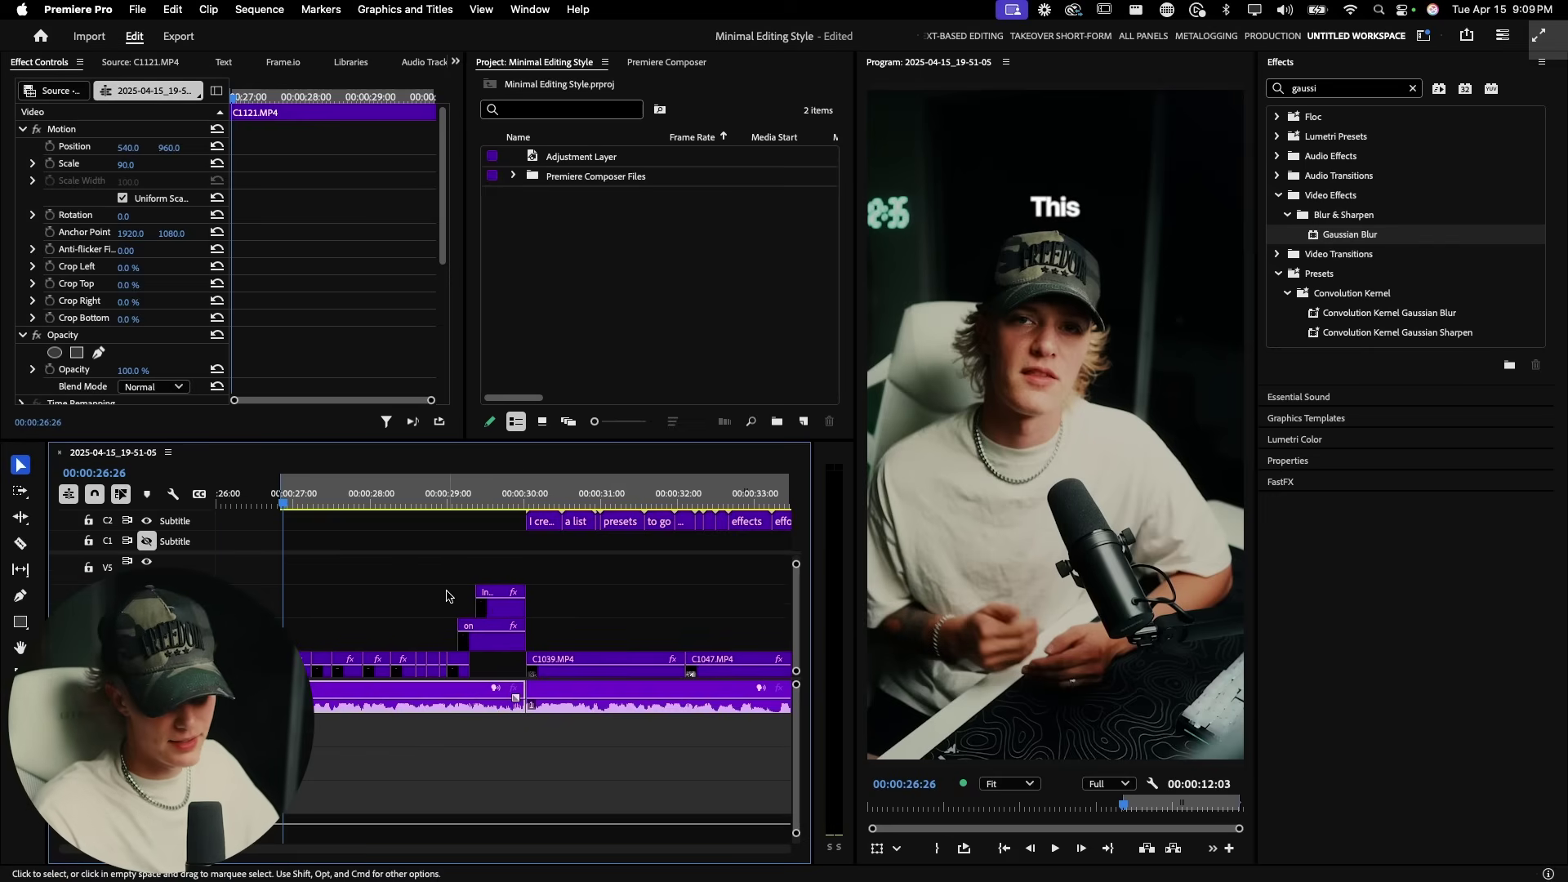
pyautogui.rightClick(634, 265)
pyautogui.click(607, 271)
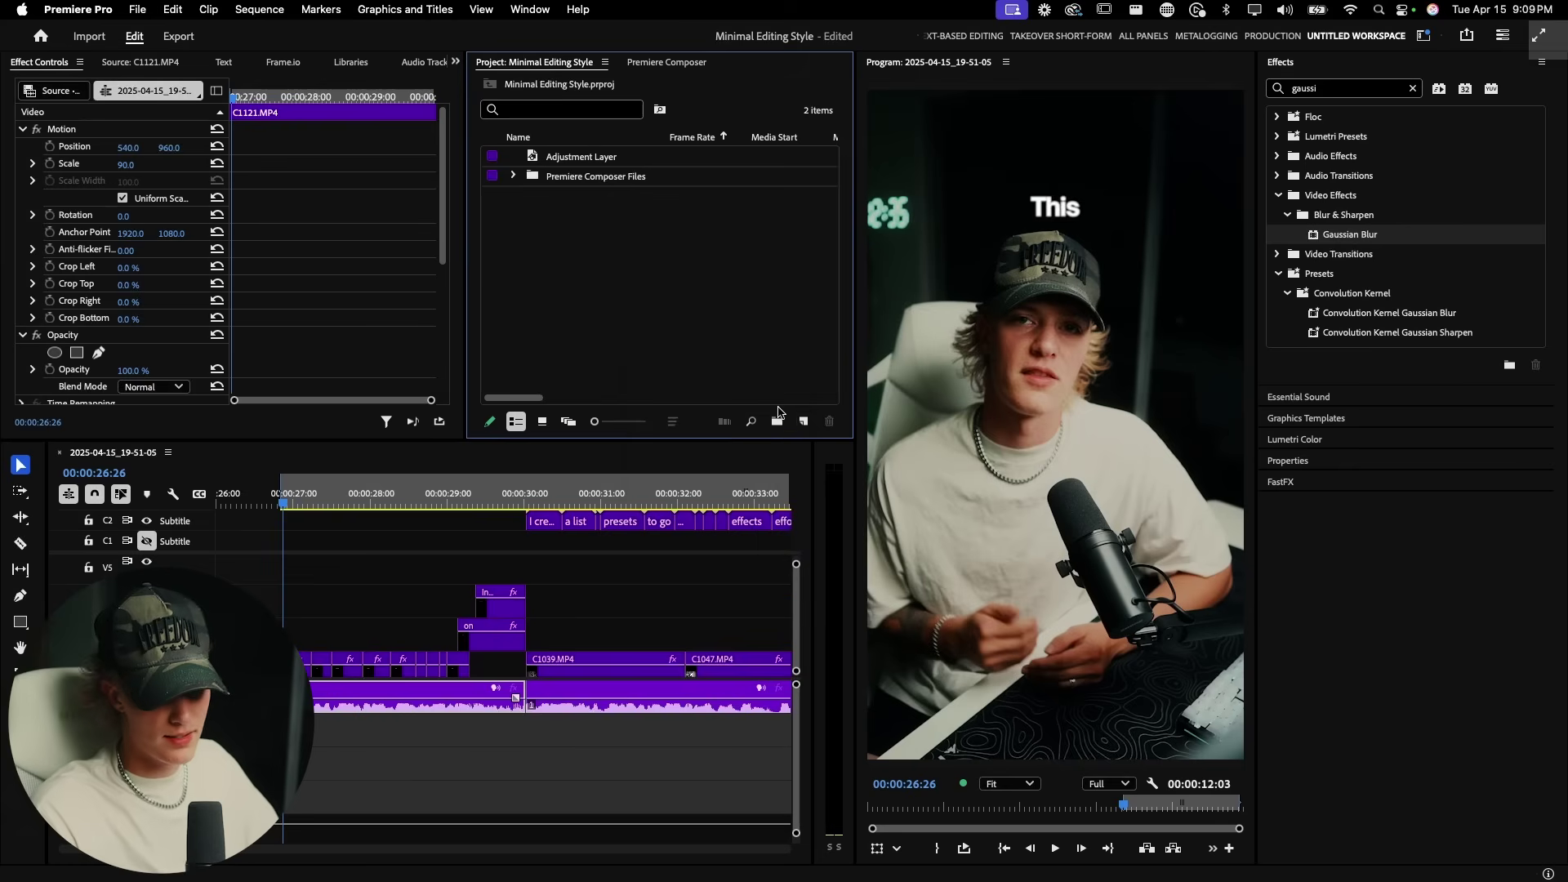
pyautogui.click(803, 422)
pyautogui.click(852, 509)
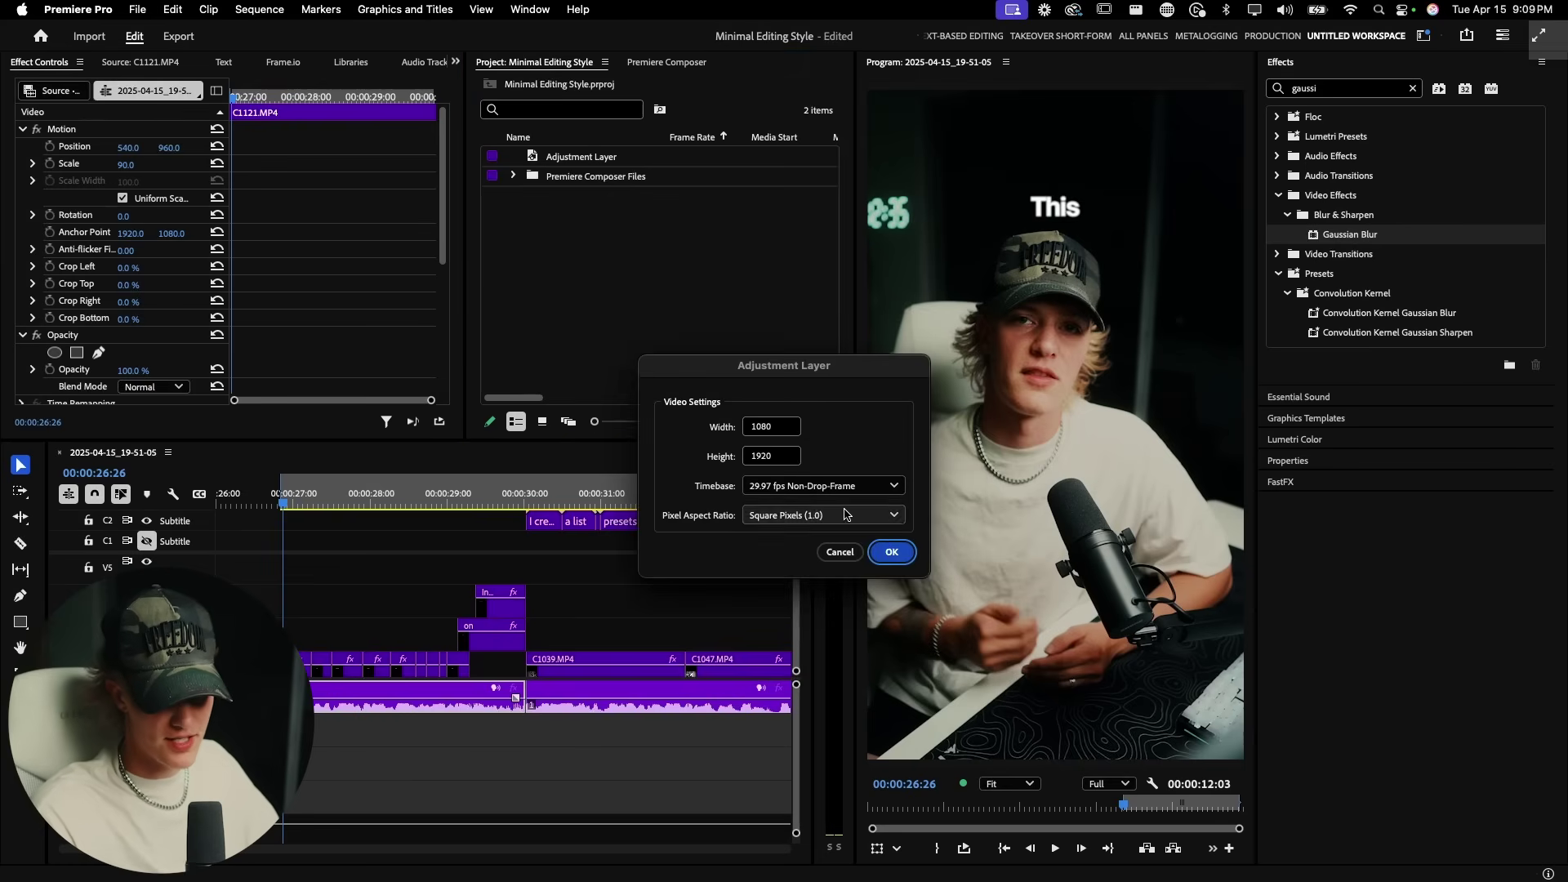
pyautogui.click(893, 546)
# Place the new adjustment layer above the caption graphics and trim it to end with the opening talking-head clip
pyautogui.moveTo(558, 178); pyautogui.dragTo(284, 572)
pyautogui.moveTo(665, 582); pyautogui.dragTo(527, 577)
pyautogui.click(470, 577)
# Apply the TakeOver- MNML Camera Pull (Intro) preset to the adjustment layer and play the intro from its start
pyautogui.click(395, 496)
pyautogui.doubleClick(1333, 90)
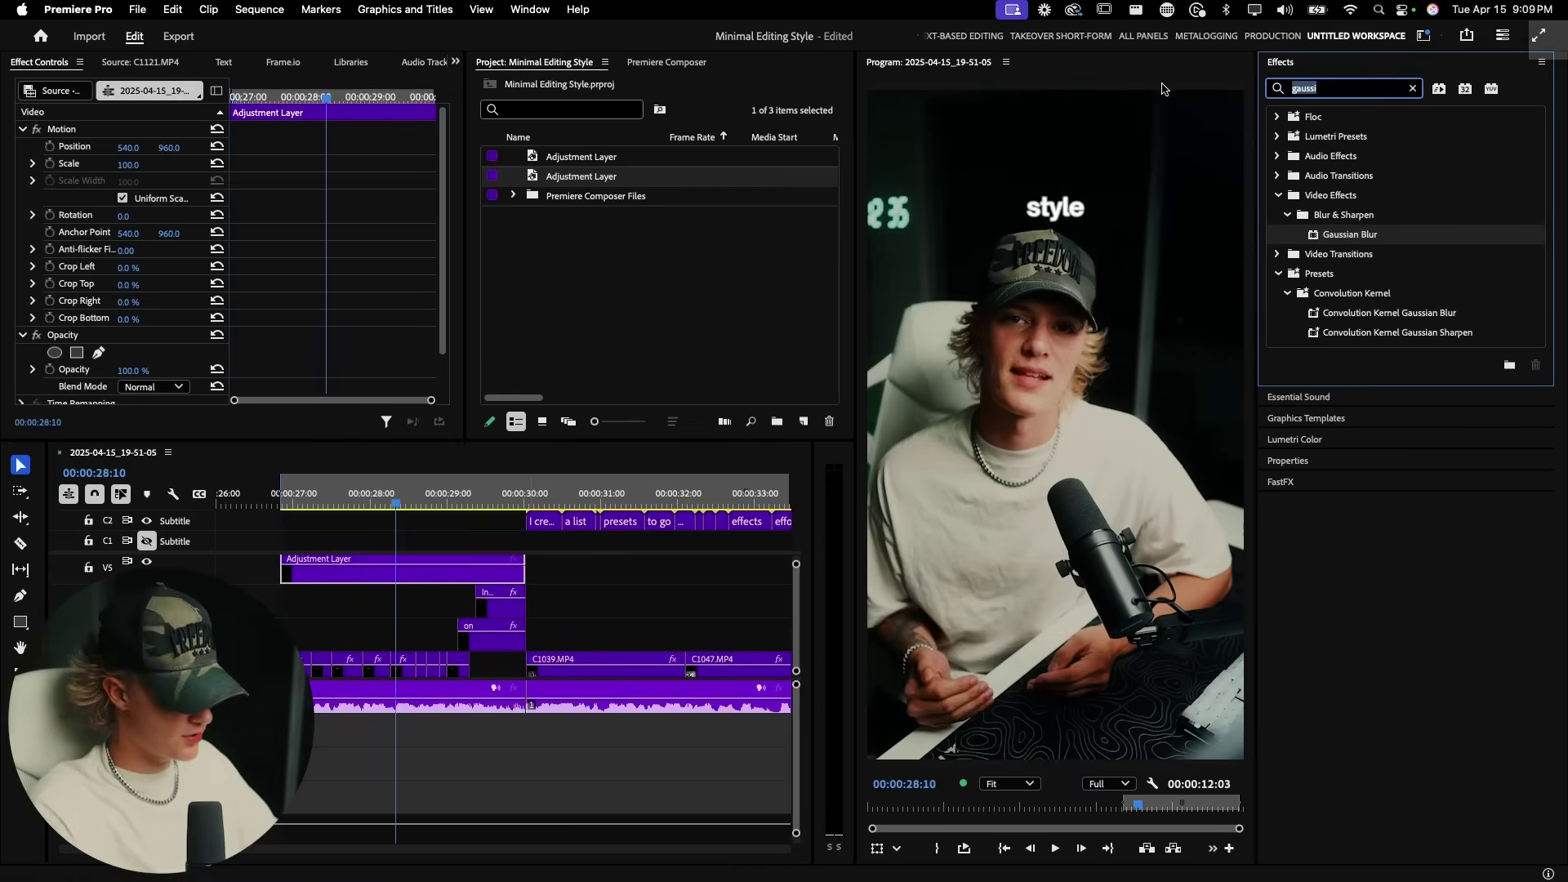
pyautogui.write('takeover')
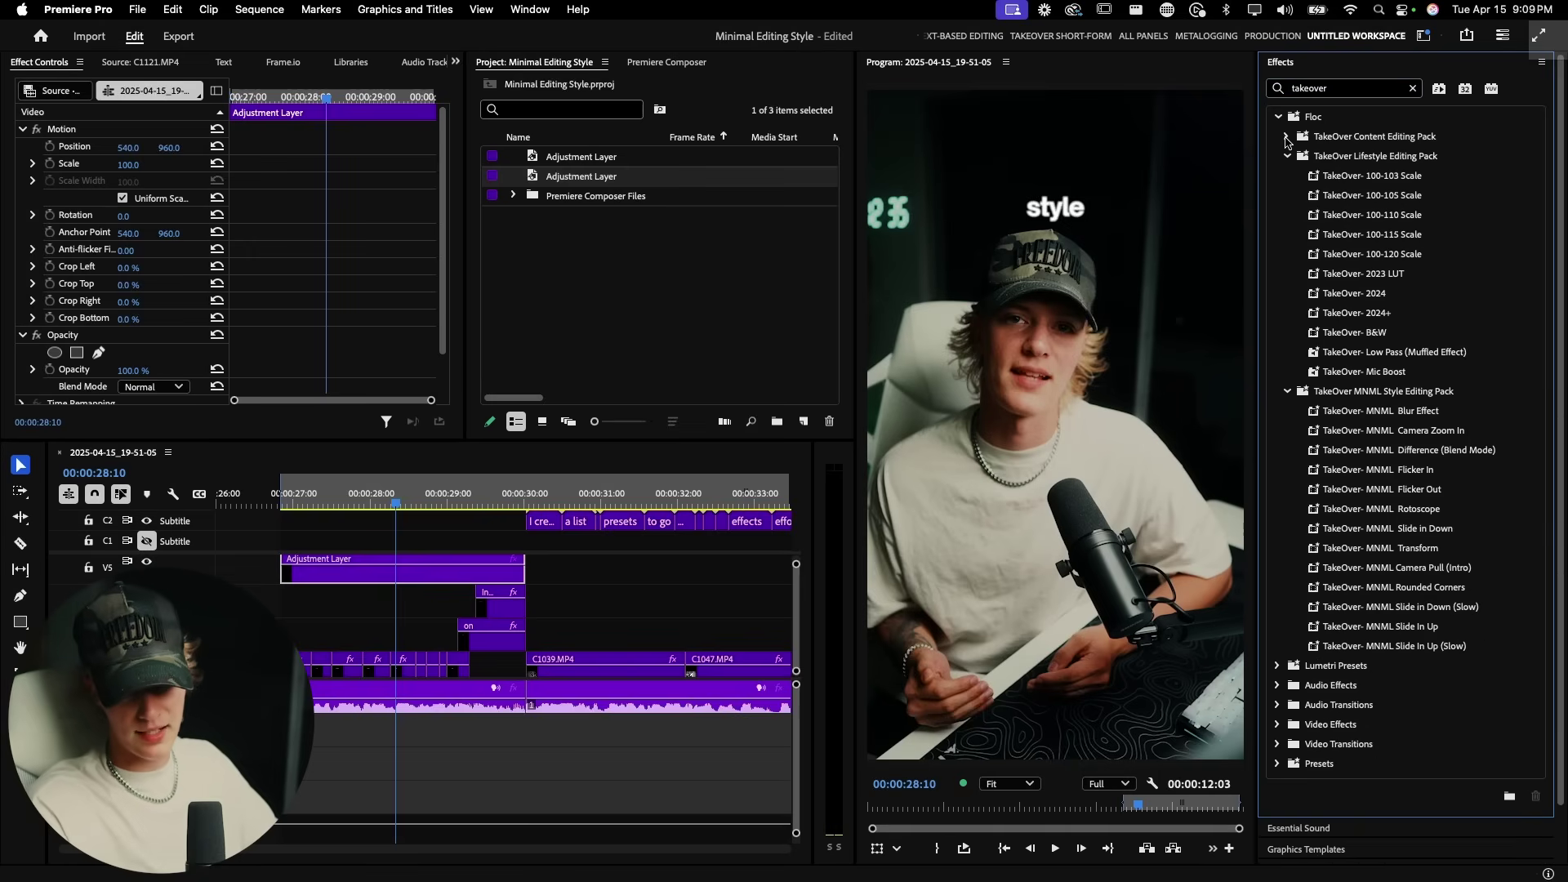
pyautogui.click(1287, 139)
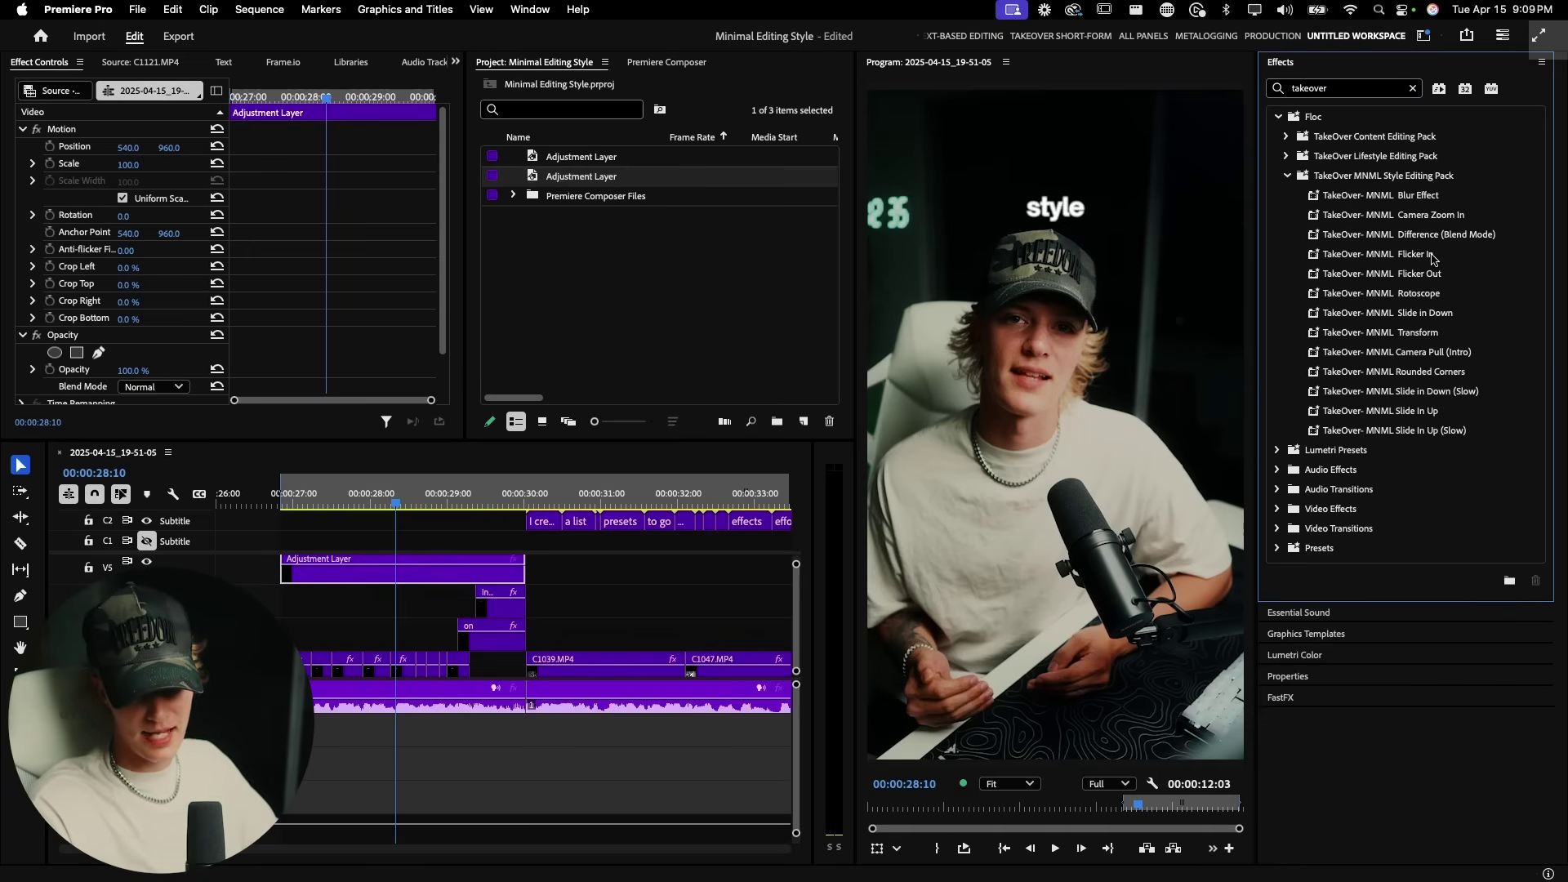
pyautogui.moveTo(1435, 353); pyautogui.dragTo(490, 570)
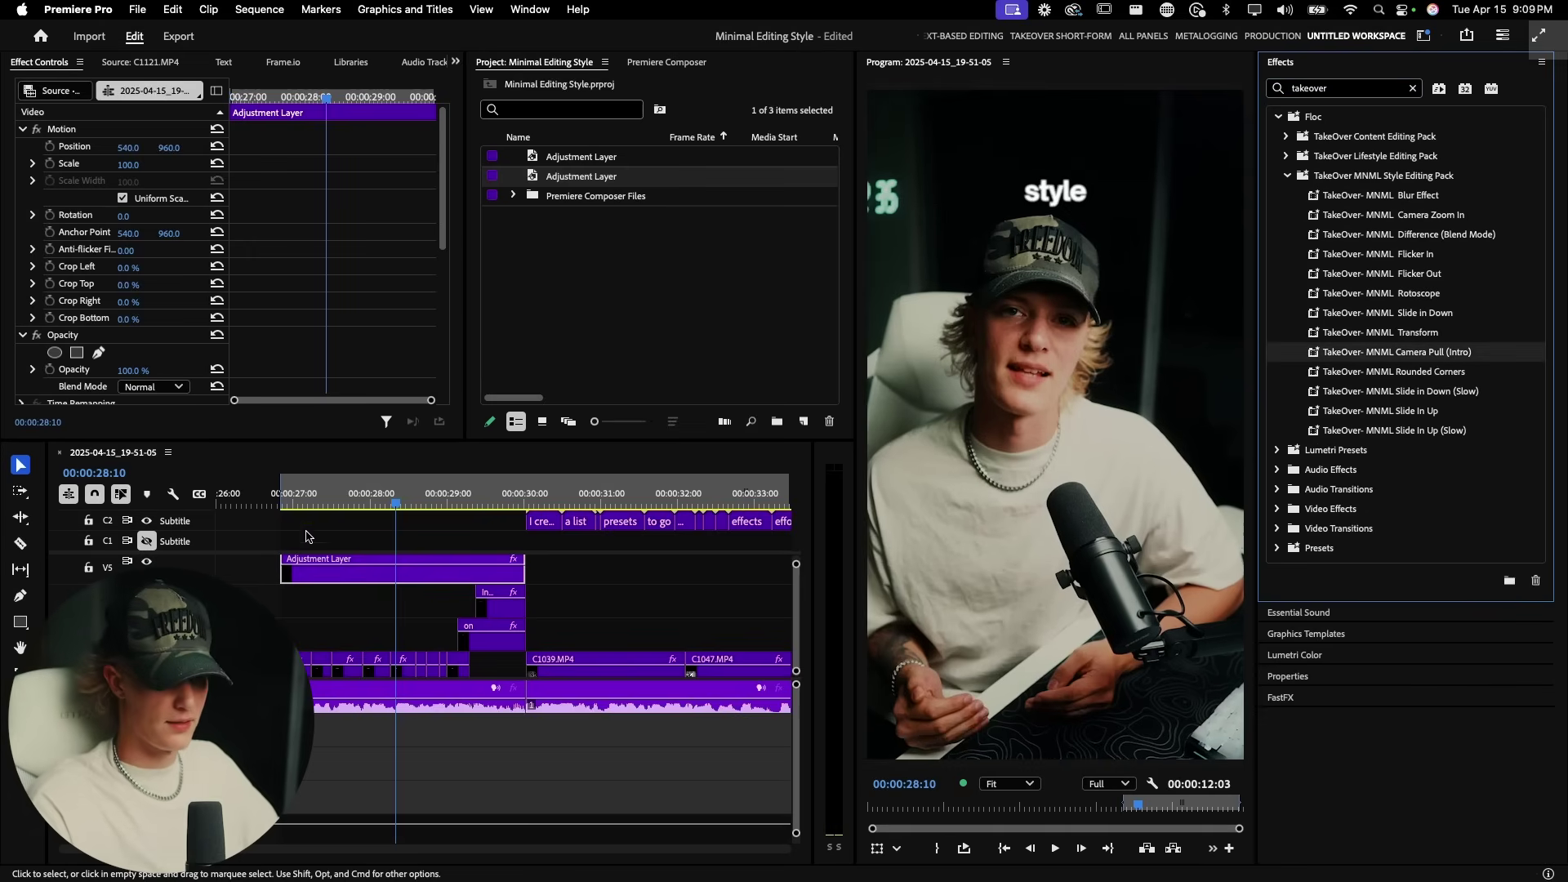
pyautogui.click(315, 507)
pyautogui.press('space')
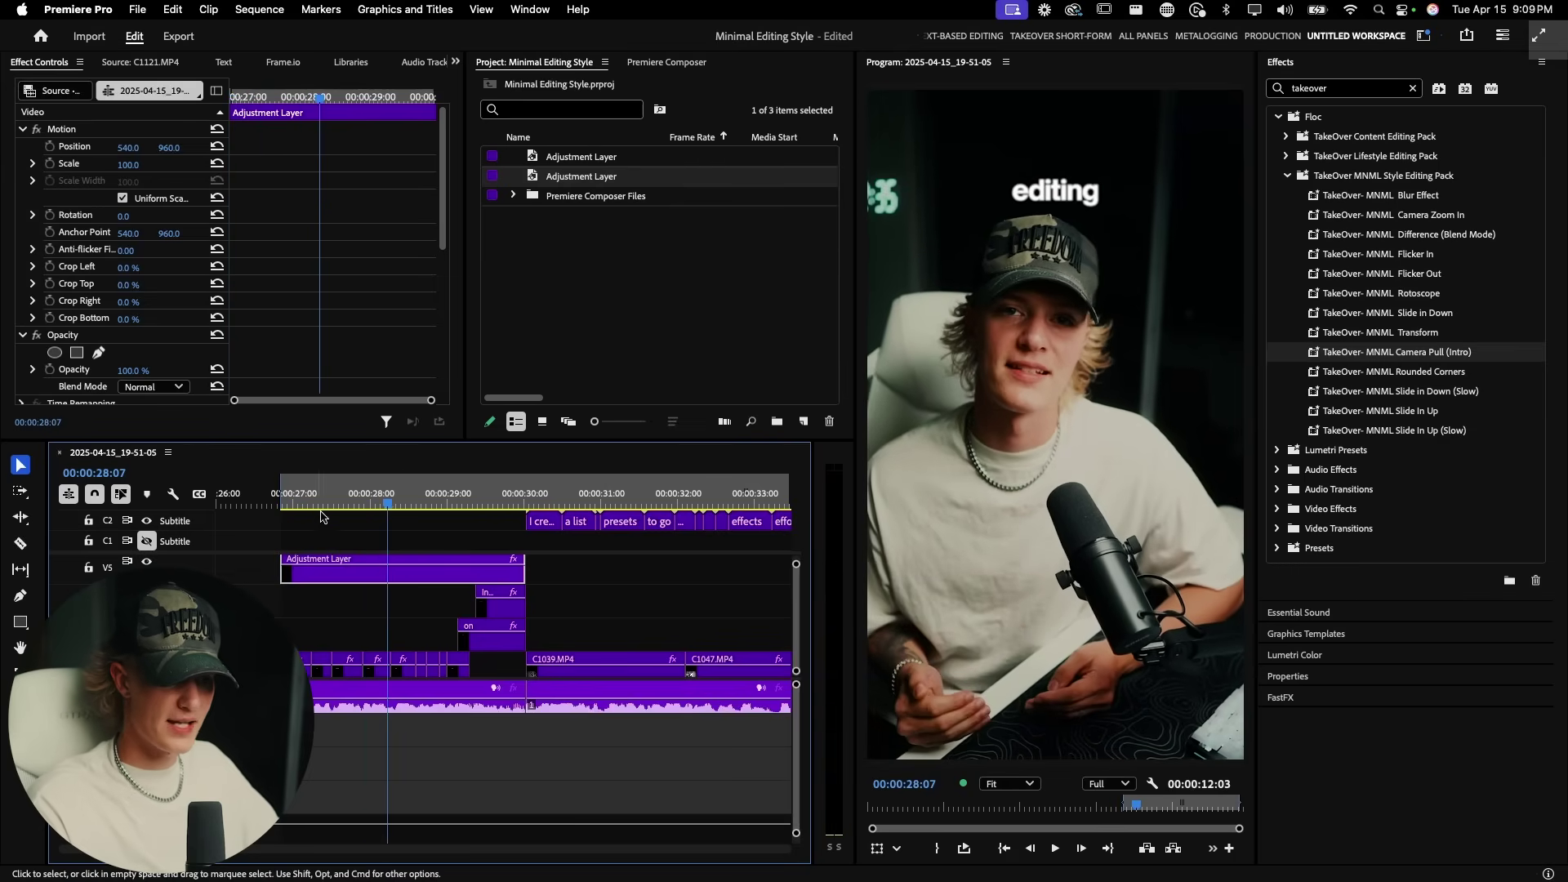
pyautogui.click(285, 506)
pyautogui.press('Left')
pyautogui.press('Left')
pyautogui.press('space')
# Set the Transform effect's Scale Height to 159.8 at the adjustment layer's starting keyframe
pyautogui.scroll(-5, 284, 265)
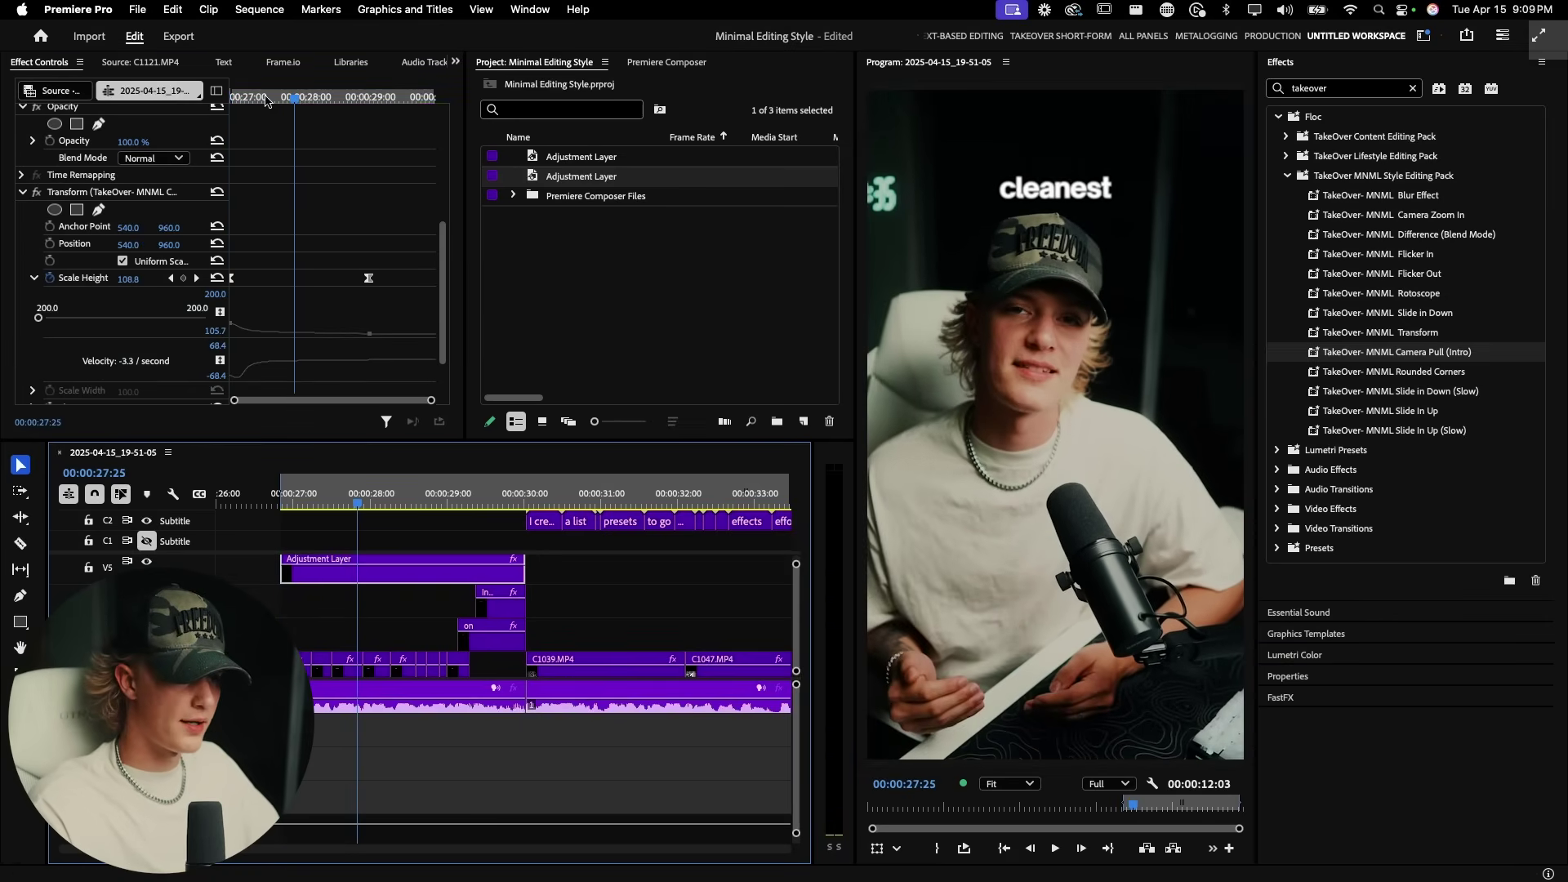
pyautogui.click(171, 278)
pyautogui.moveTo(127, 280); pyautogui.dragTo(182, 281)
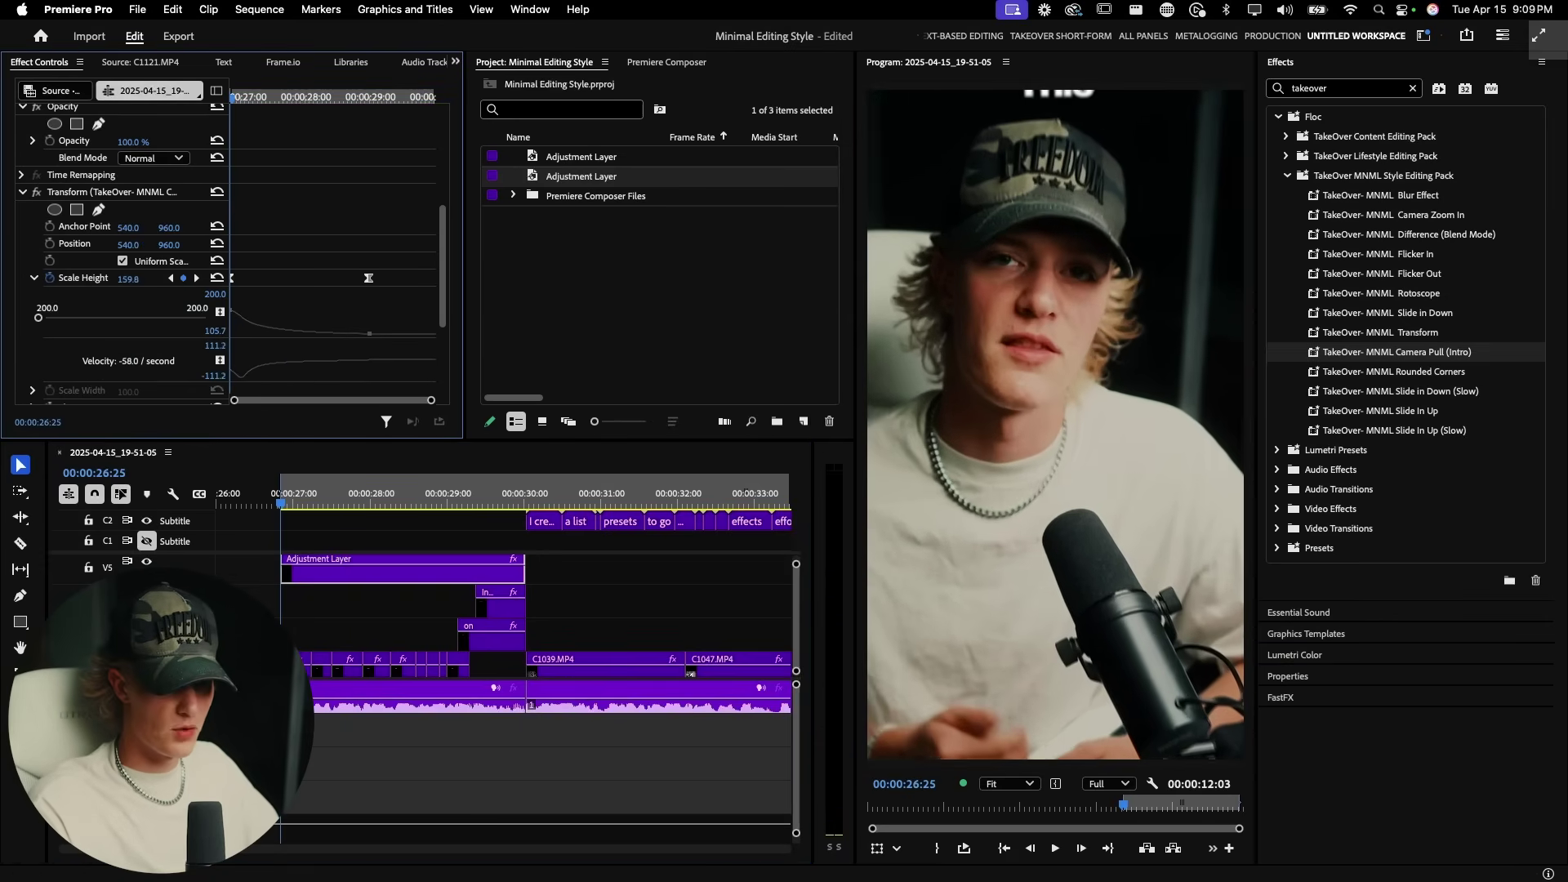
# Play the opening talking-head section to review the camera-pull intro after its scale change
pyautogui.press('space')
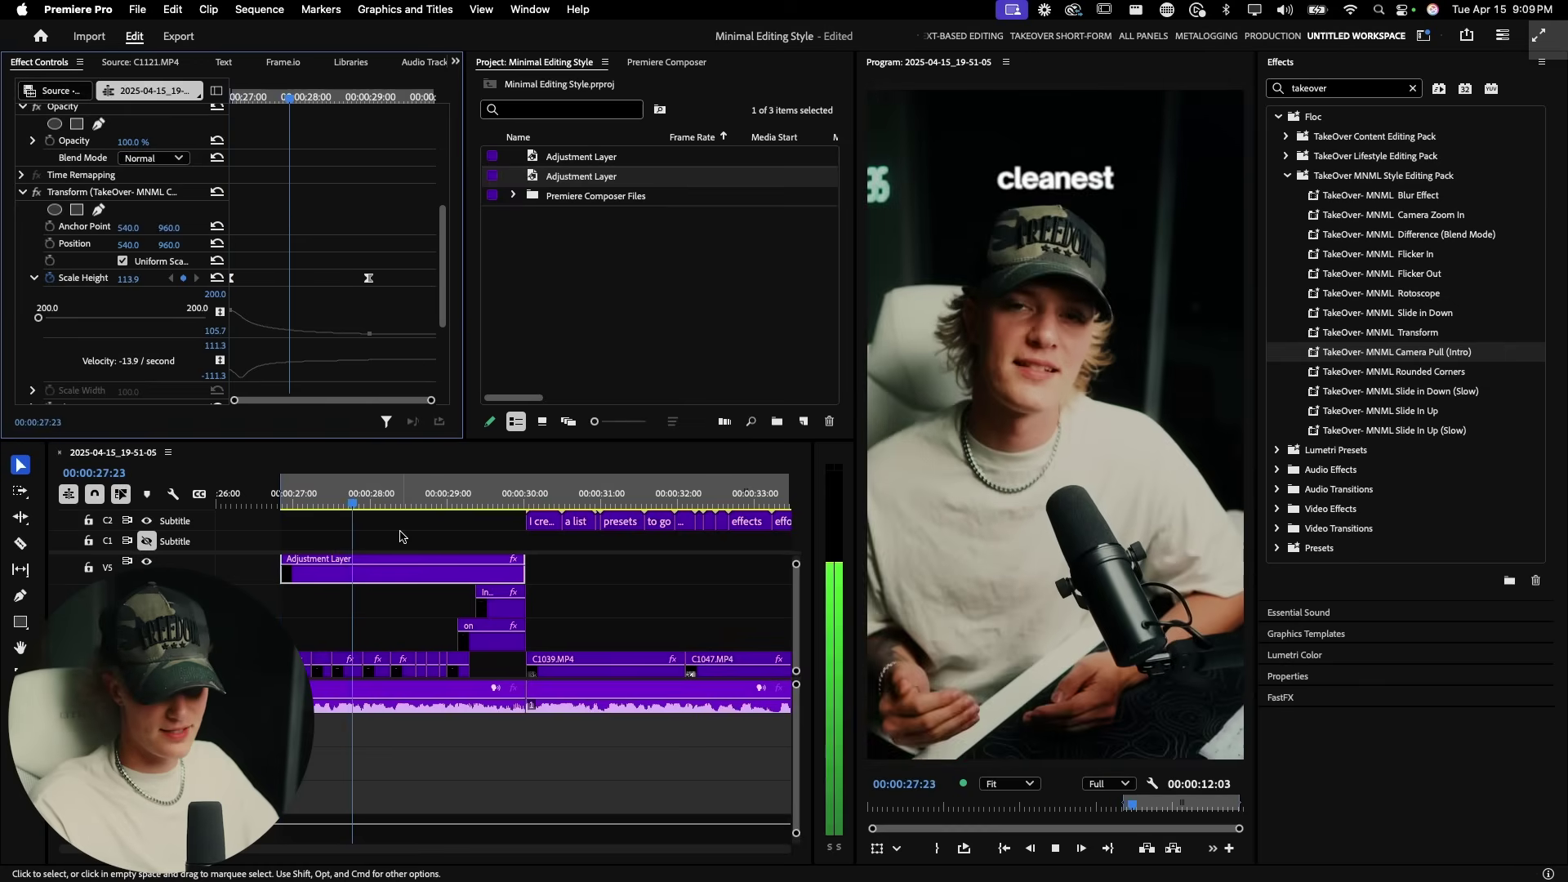
pyautogui.press('space')
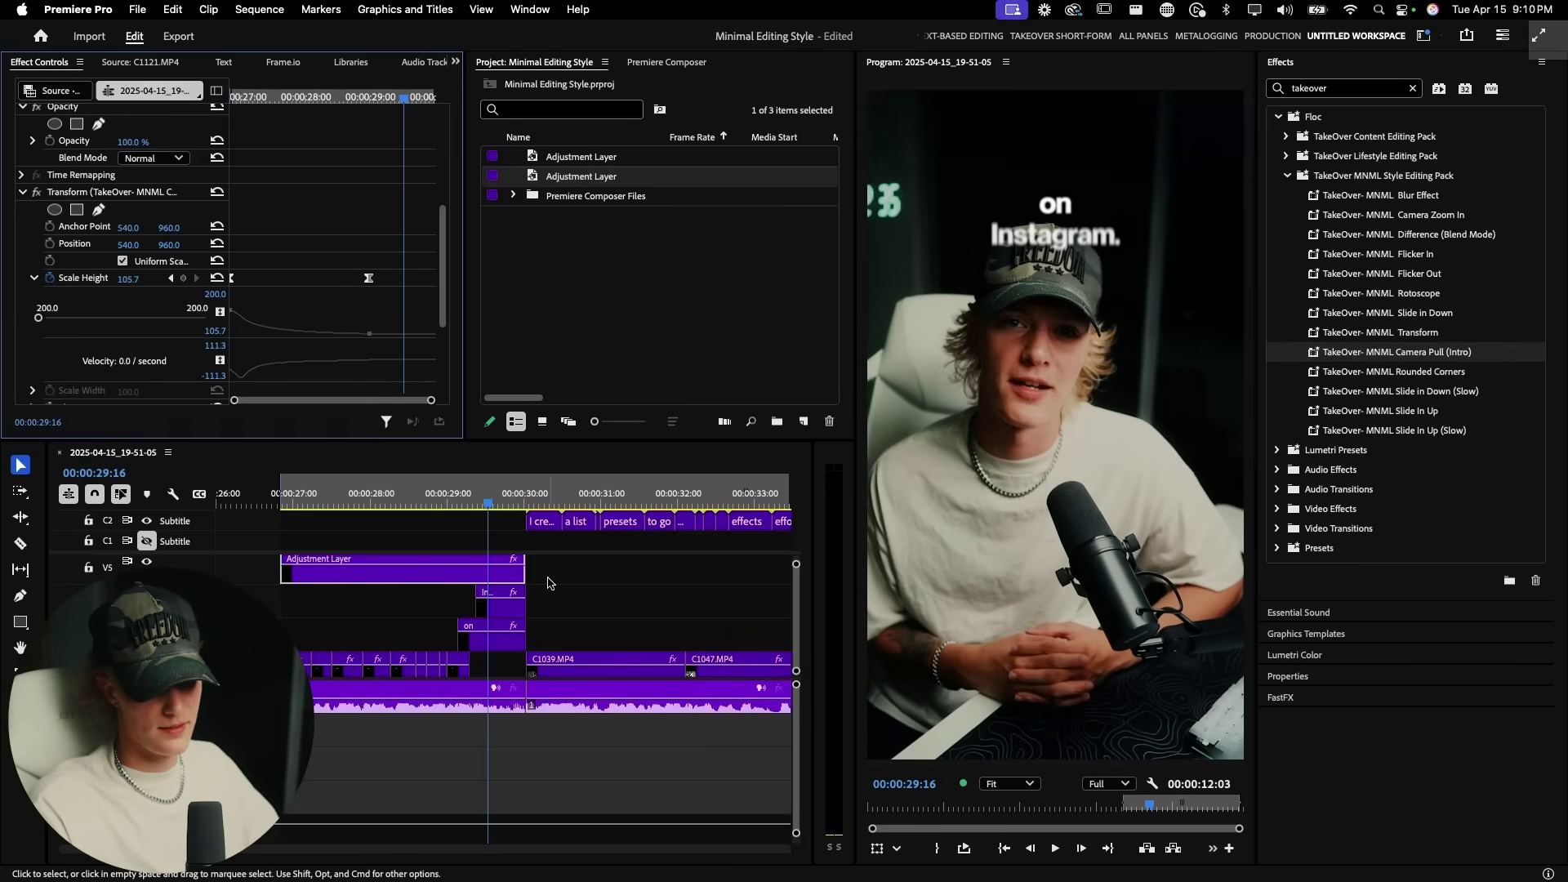
pyautogui.press('space')
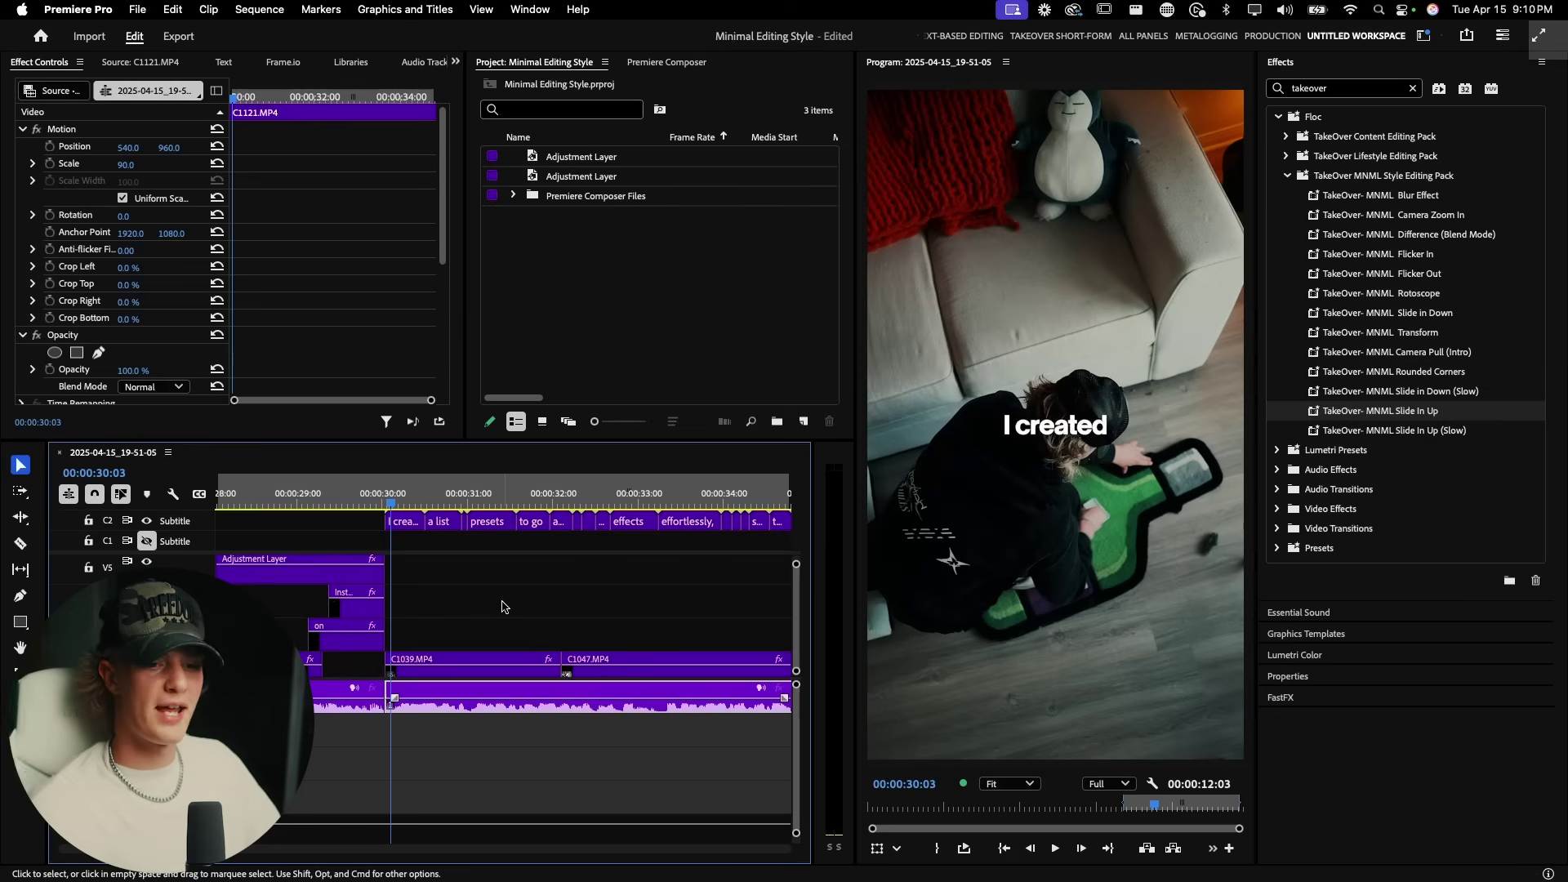
# Play the finished example edit earlier in the timeline where the "I created a list of presets" captions build up
pyautogui.press('-')
pyautogui.press('-')
pyautogui.press('-')
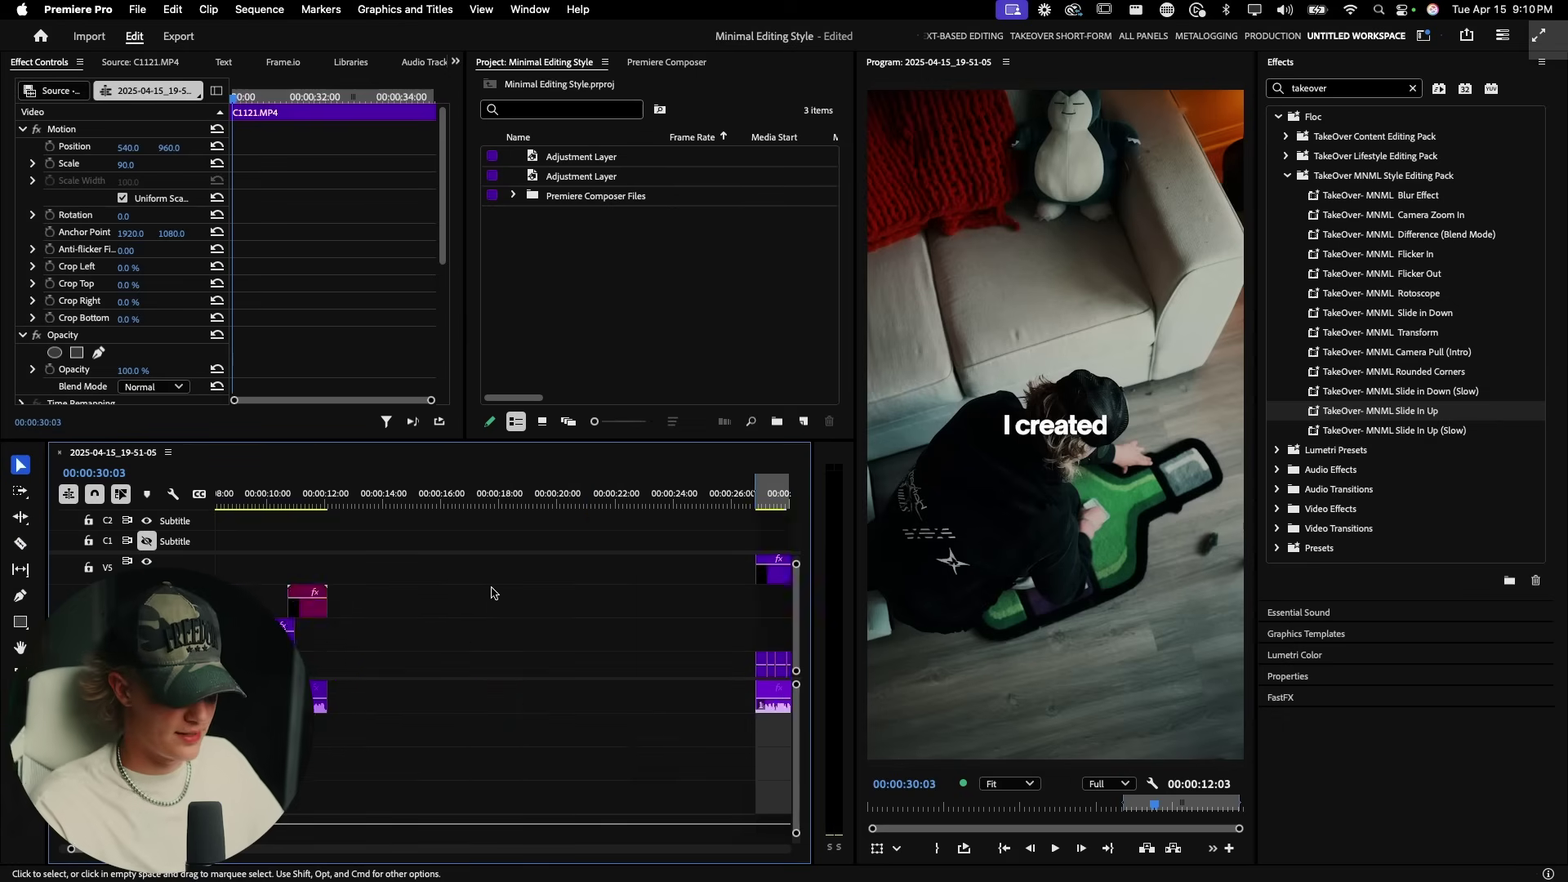
pyautogui.click(299, 504)
pyautogui.press('space')
pyautogui.press('=')
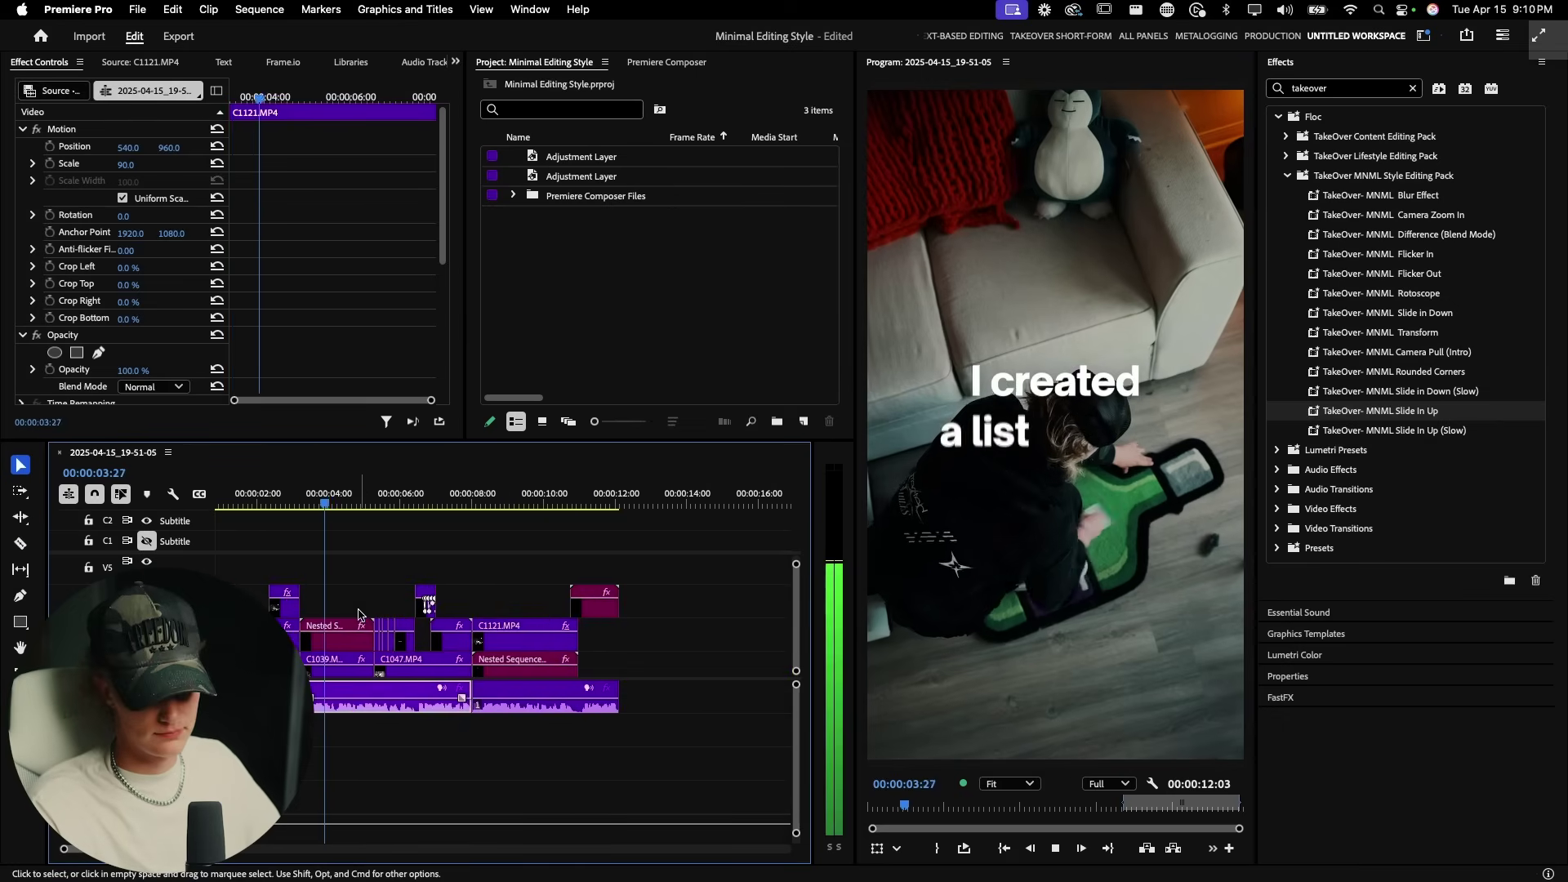
pyautogui.press('space')
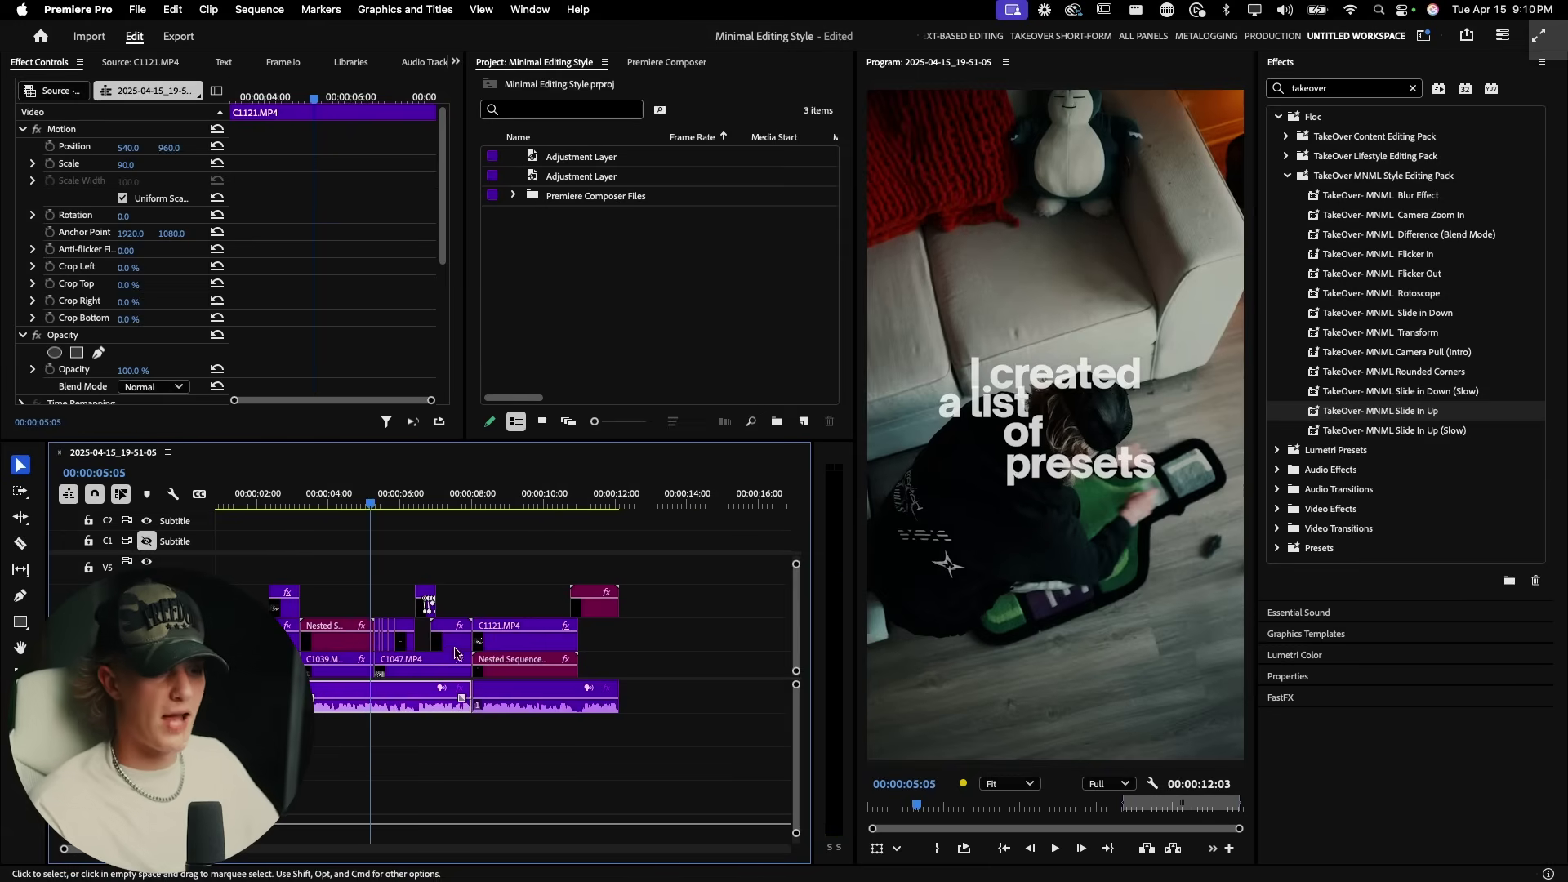
# Convert the "I created" through "to go" subtitle captions into graphics
pyautogui.hscroll(10, 476, 627)
pyautogui.scroll(2, 460, 580)
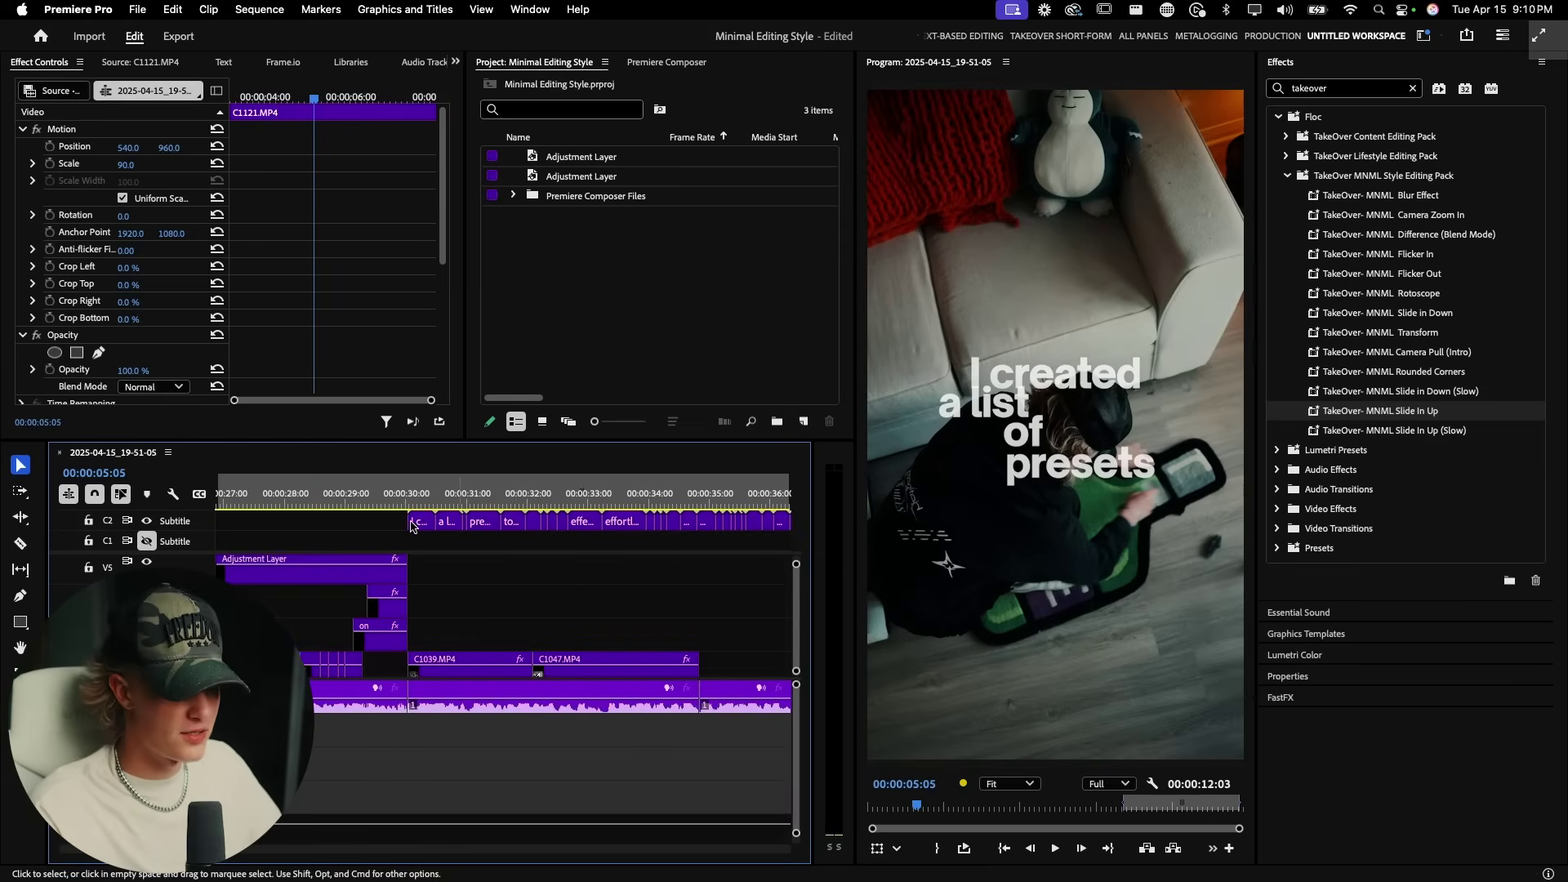
pyautogui.scroll(2, 508, 588)
pyautogui.moveTo(367, 528); pyautogui.dragTo(468, 527)
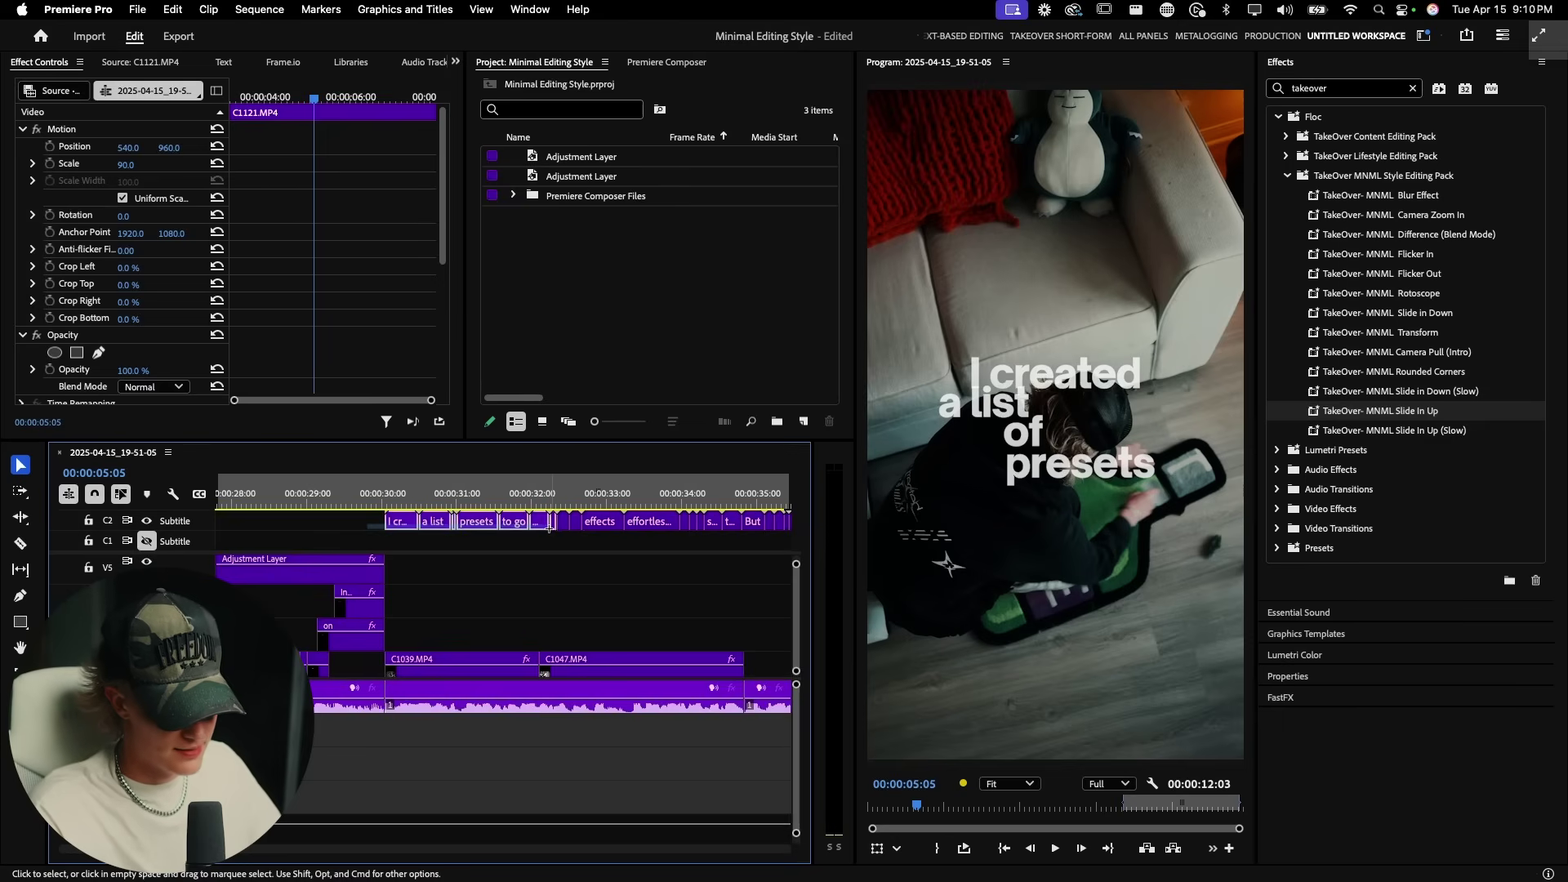
pyautogui.scroll(2, 549, 529)
pyautogui.click(405, 9)
pyautogui.click(433, 242)
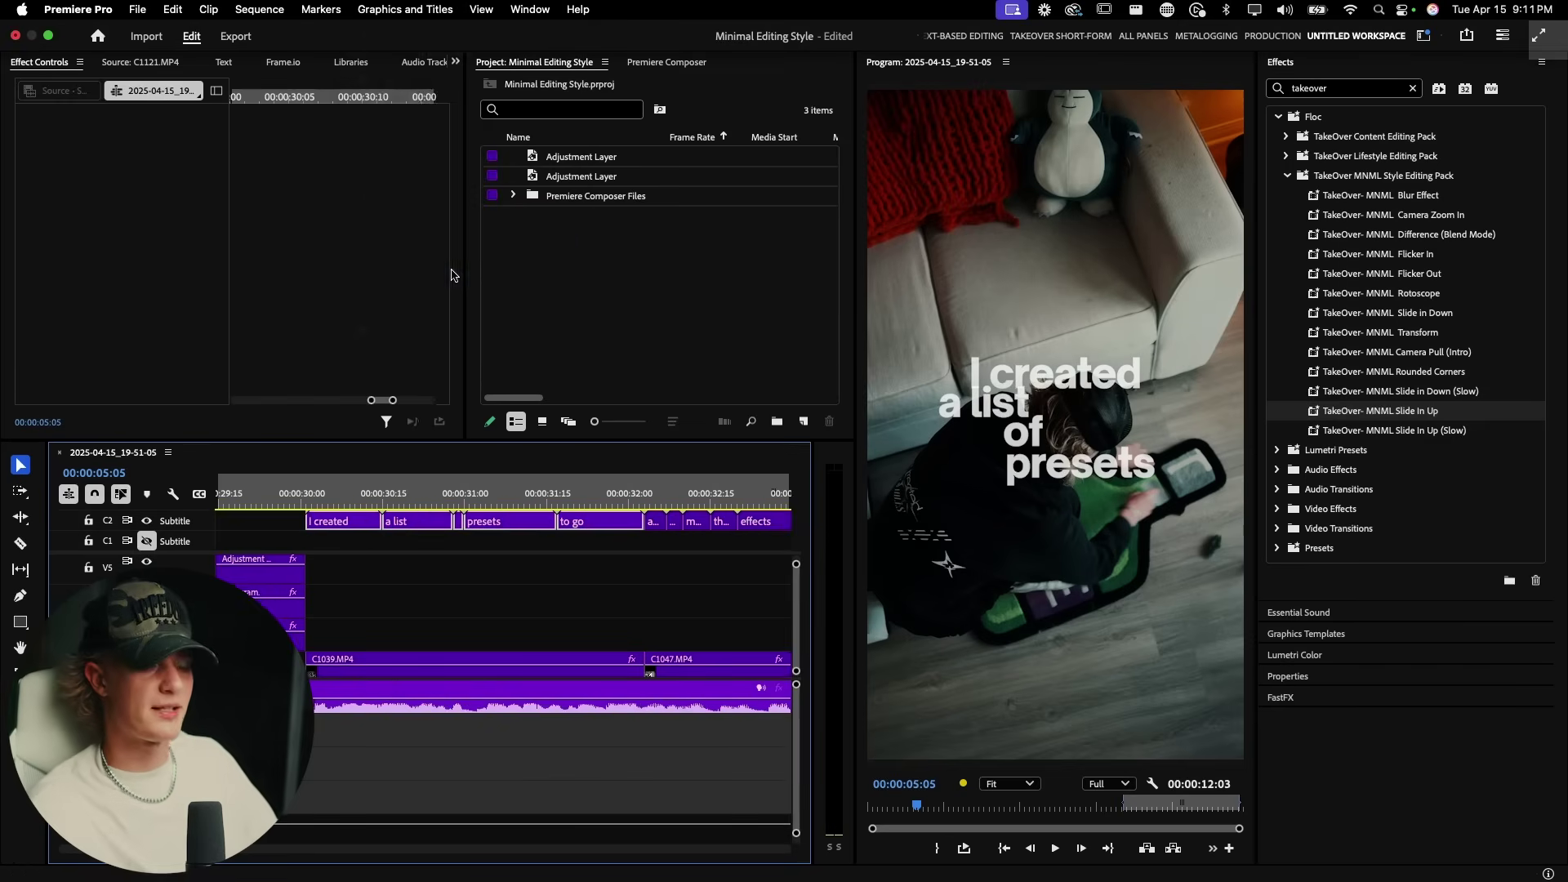
# Stack the new caption graphics on separate video tracks, from "I created" on V3 up to "to go" on V7
pyautogui.press('`')
pyautogui.moveTo(657, 199); pyautogui.dragTo(522, 364)
pyautogui.moveTo(408, 339); pyautogui.dragTo(600, 376)
pyautogui.moveTo(462, 366); pyautogui.dragTo(451, 326)
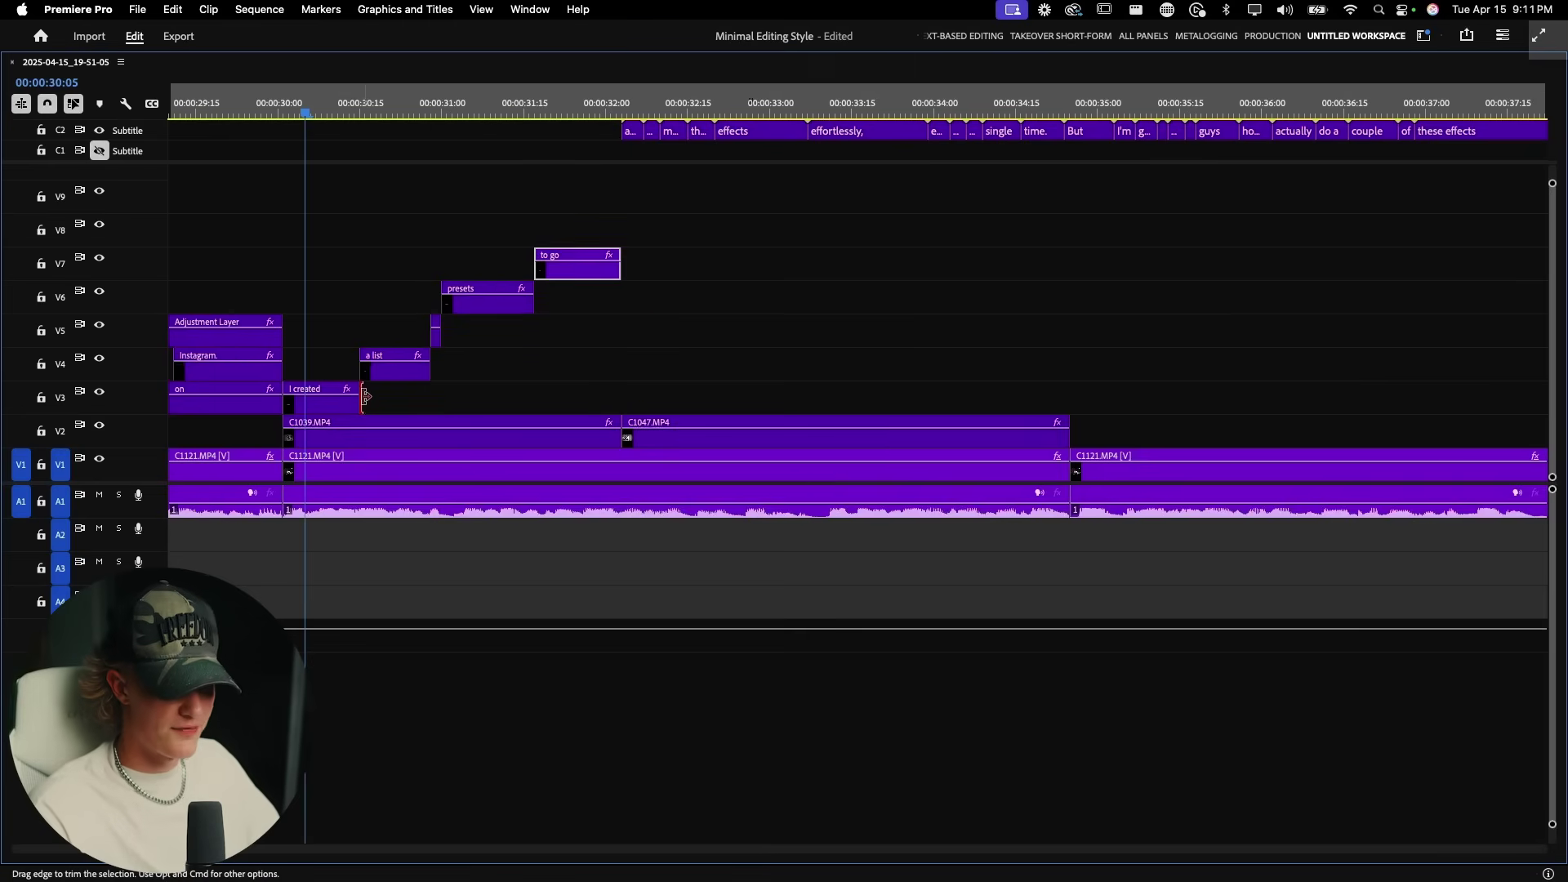
# Extend the "I created", "a list", "of" and "presets" graphics to the end of the C1039.MP4 clip
pyautogui.moveTo(365, 397); pyautogui.dragTo(622, 397)
pyautogui.moveTo(431, 367); pyautogui.dragTo(621, 369)
pyautogui.moveTo(534, 302); pyautogui.dragTo(621, 302)
pyautogui.moveTo(441, 330); pyautogui.dragTo(622, 335)
# Apply the TakeOver- MNML Slide In Up preset to all five stacked caption graphics
pyautogui.moveTo(592, 232); pyautogui.dragTo(411, 378)
pyautogui.press('`')
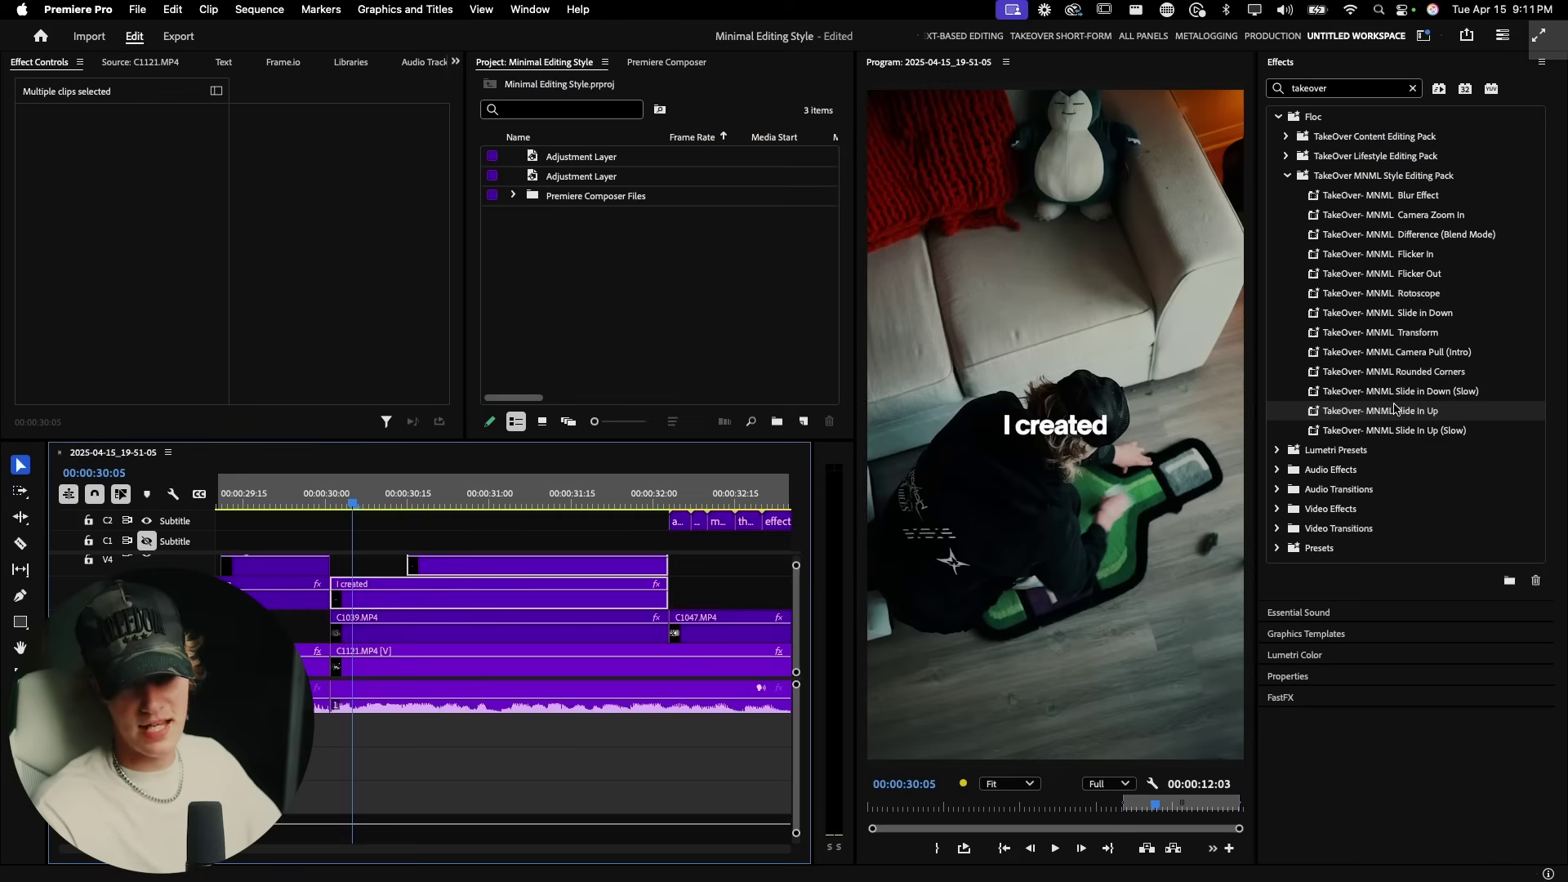
pyautogui.moveTo(1368, 414); pyautogui.dragTo(542, 602)
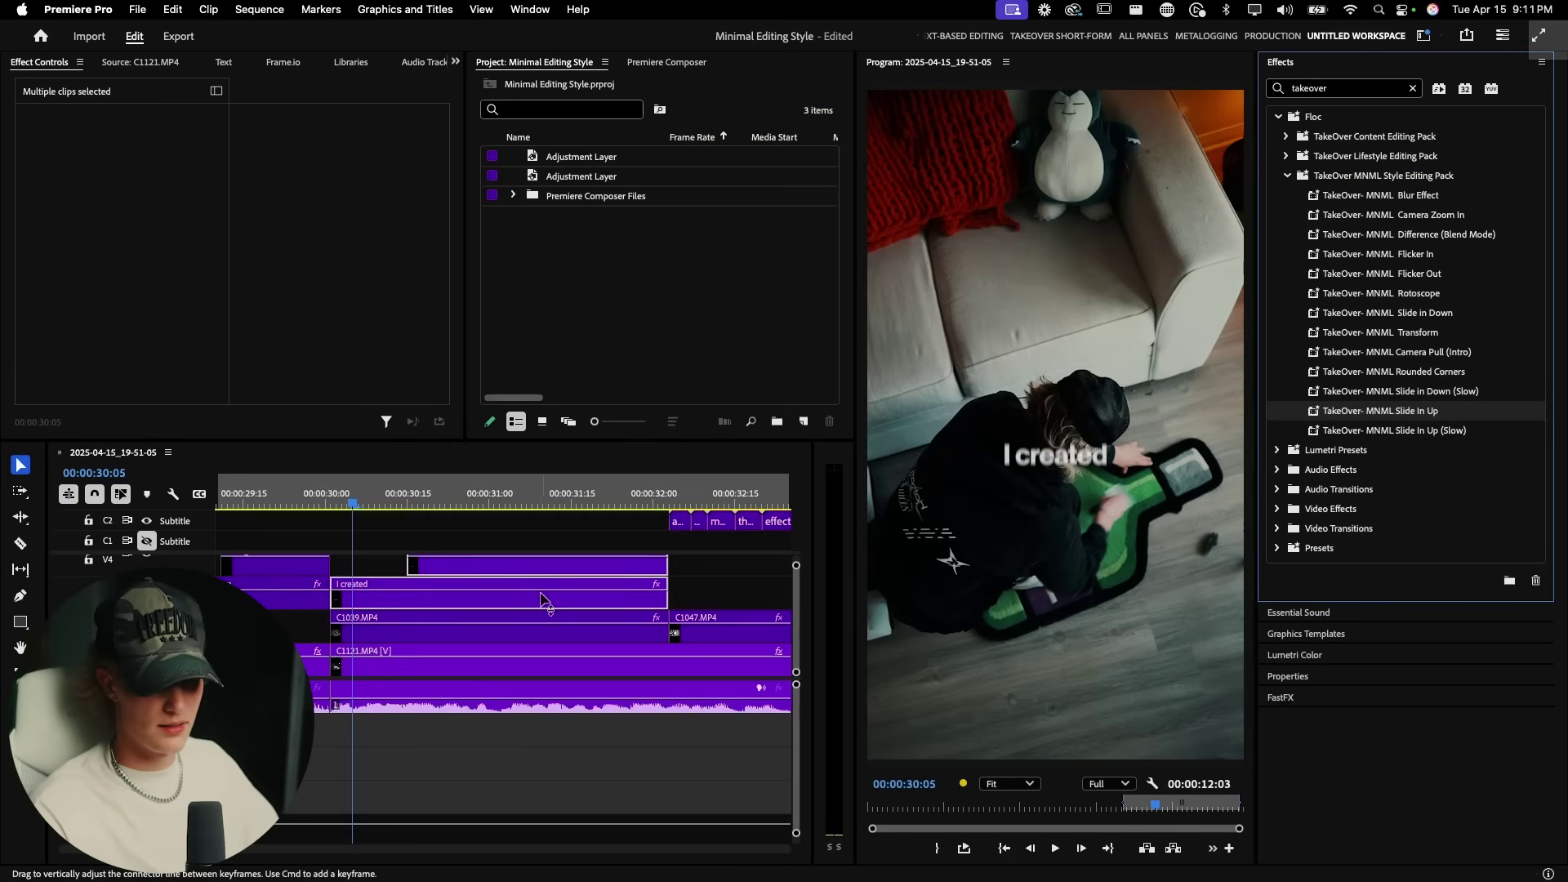
# Set the Vector Motion vertical position to 1013 for the "a list" graphic and 1077 for the "of" graphic
pyautogui.scroll(3, 540, 602)
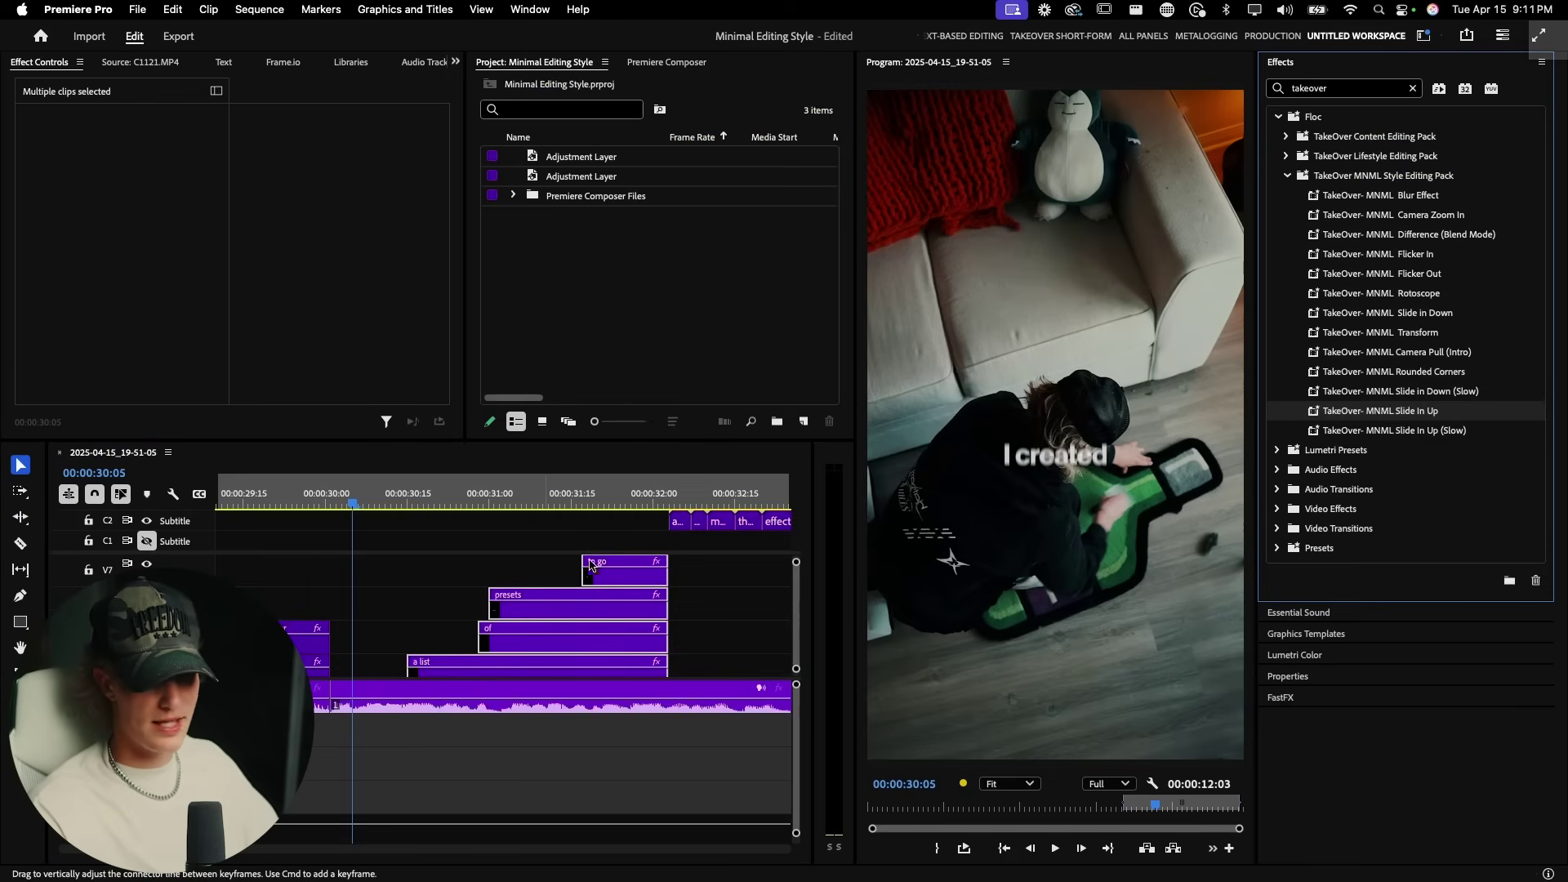
pyautogui.click(631, 502)
pyautogui.click(647, 583)
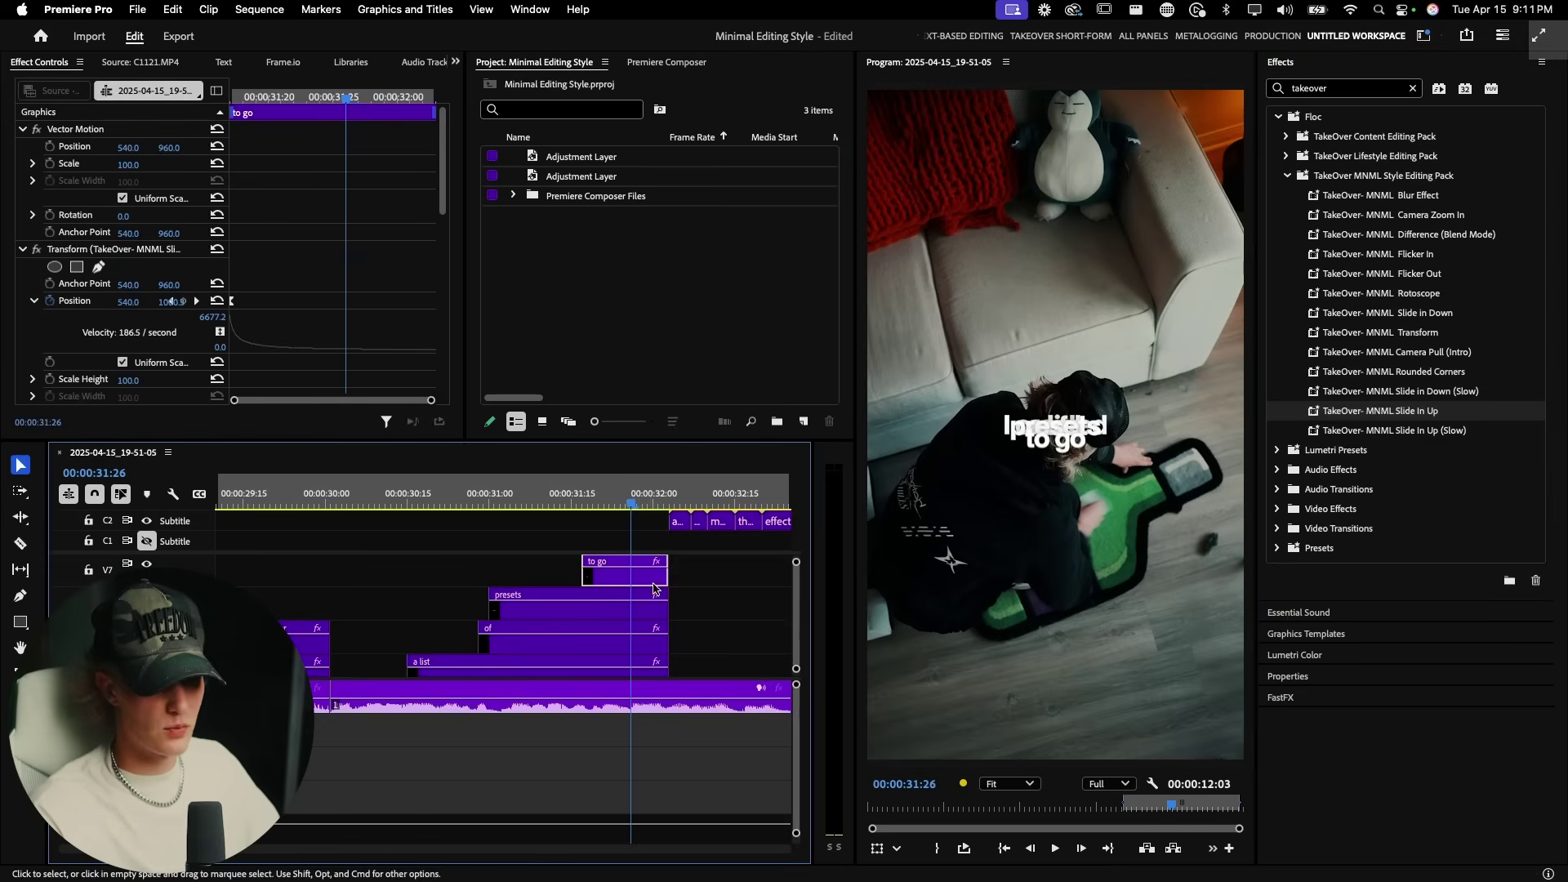
pyautogui.scroll(-2, 654, 586)
pyautogui.click(615, 598)
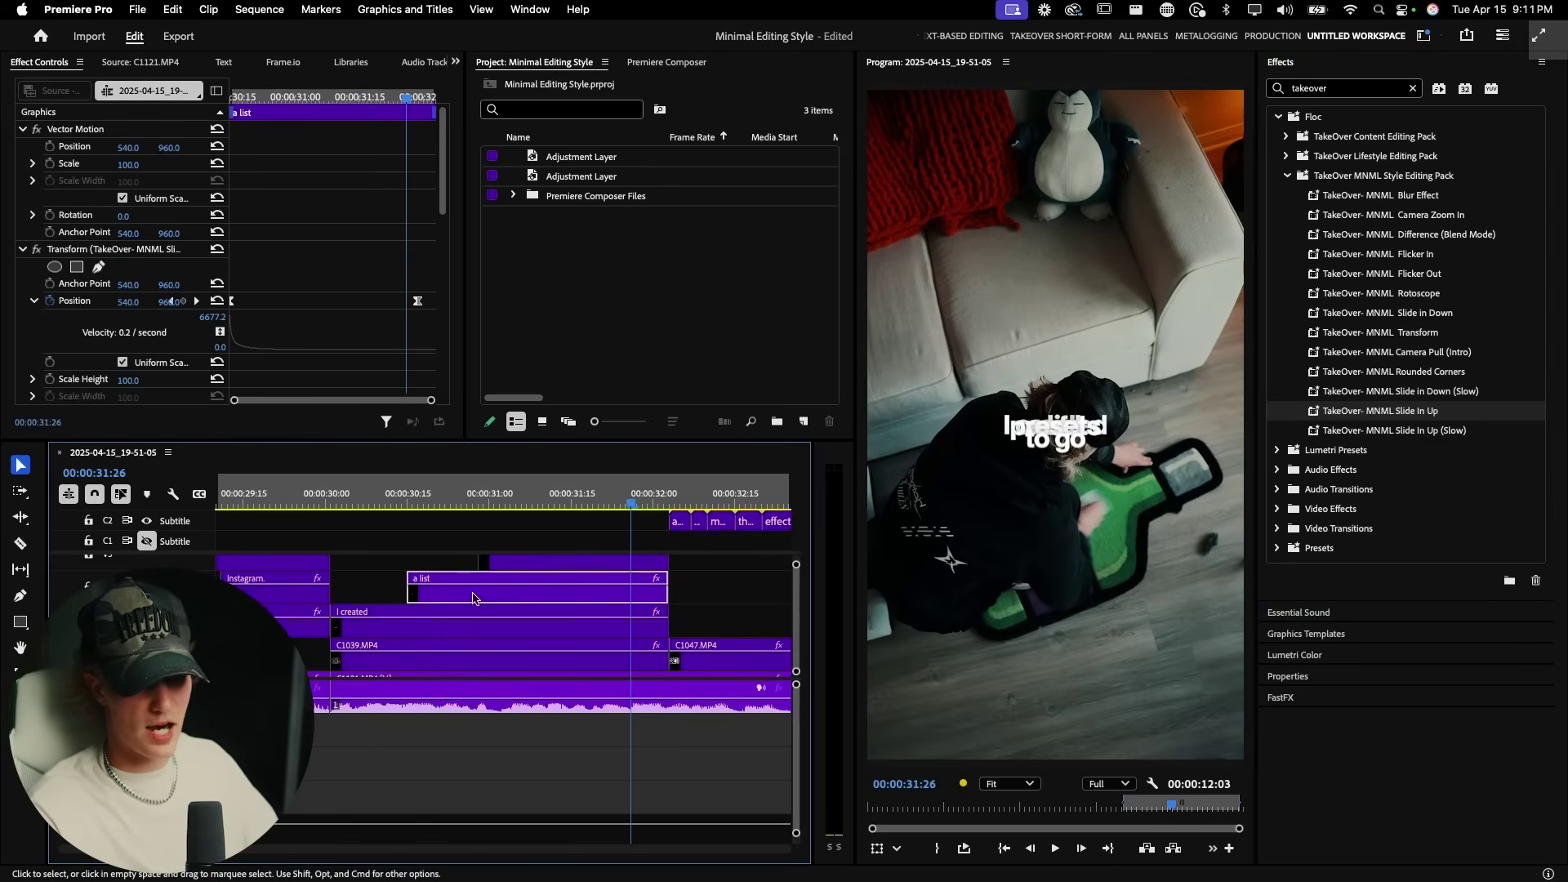
pyautogui.moveTo(172, 148); pyautogui.dragTo(176, 147)
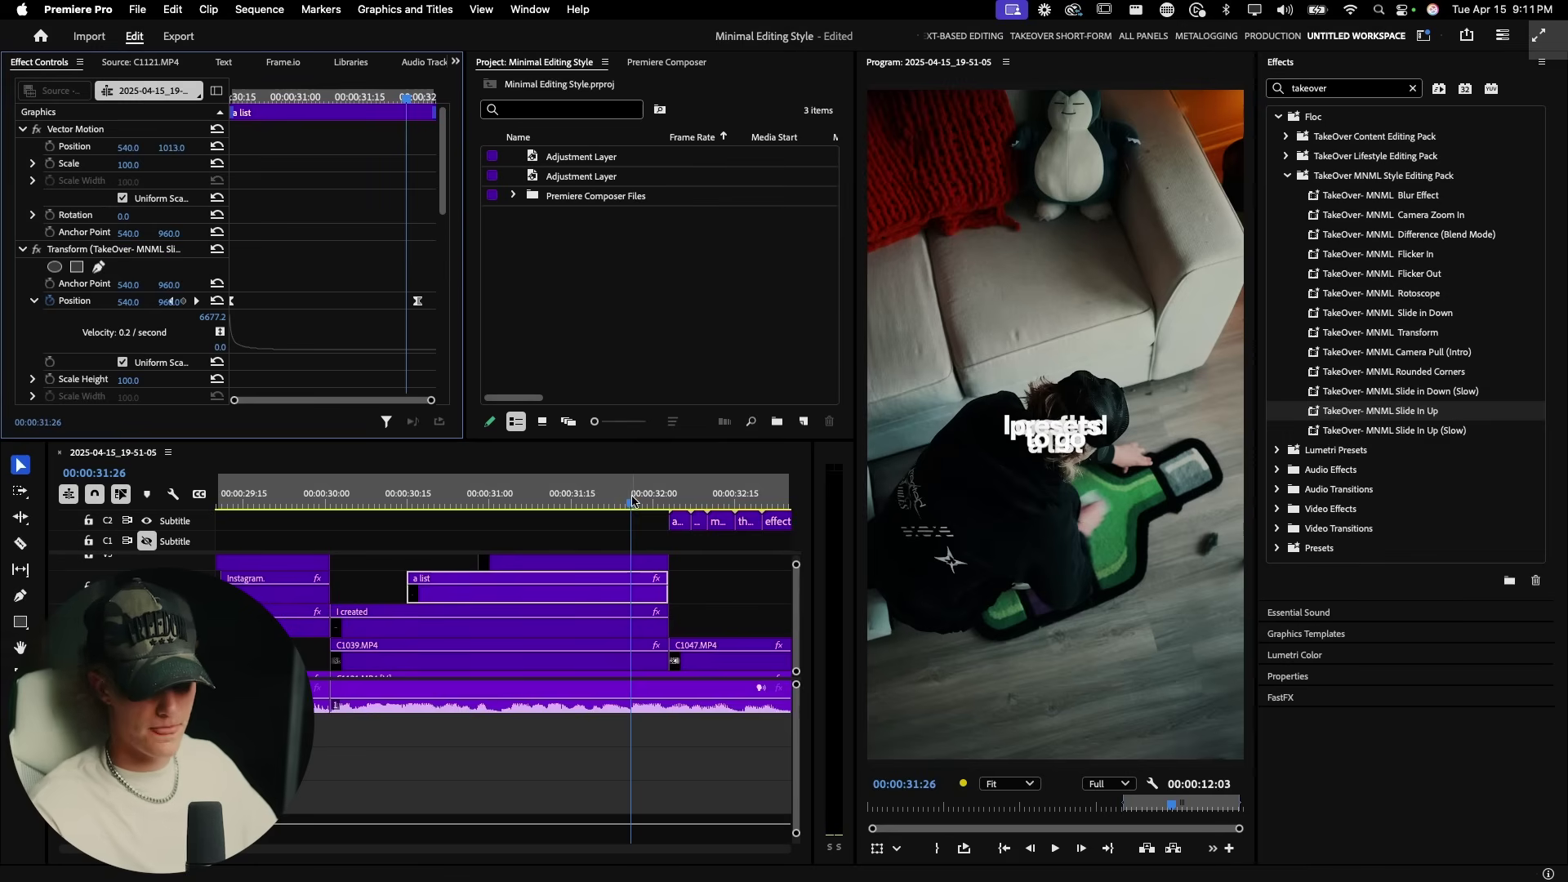
pyautogui.click(633, 565)
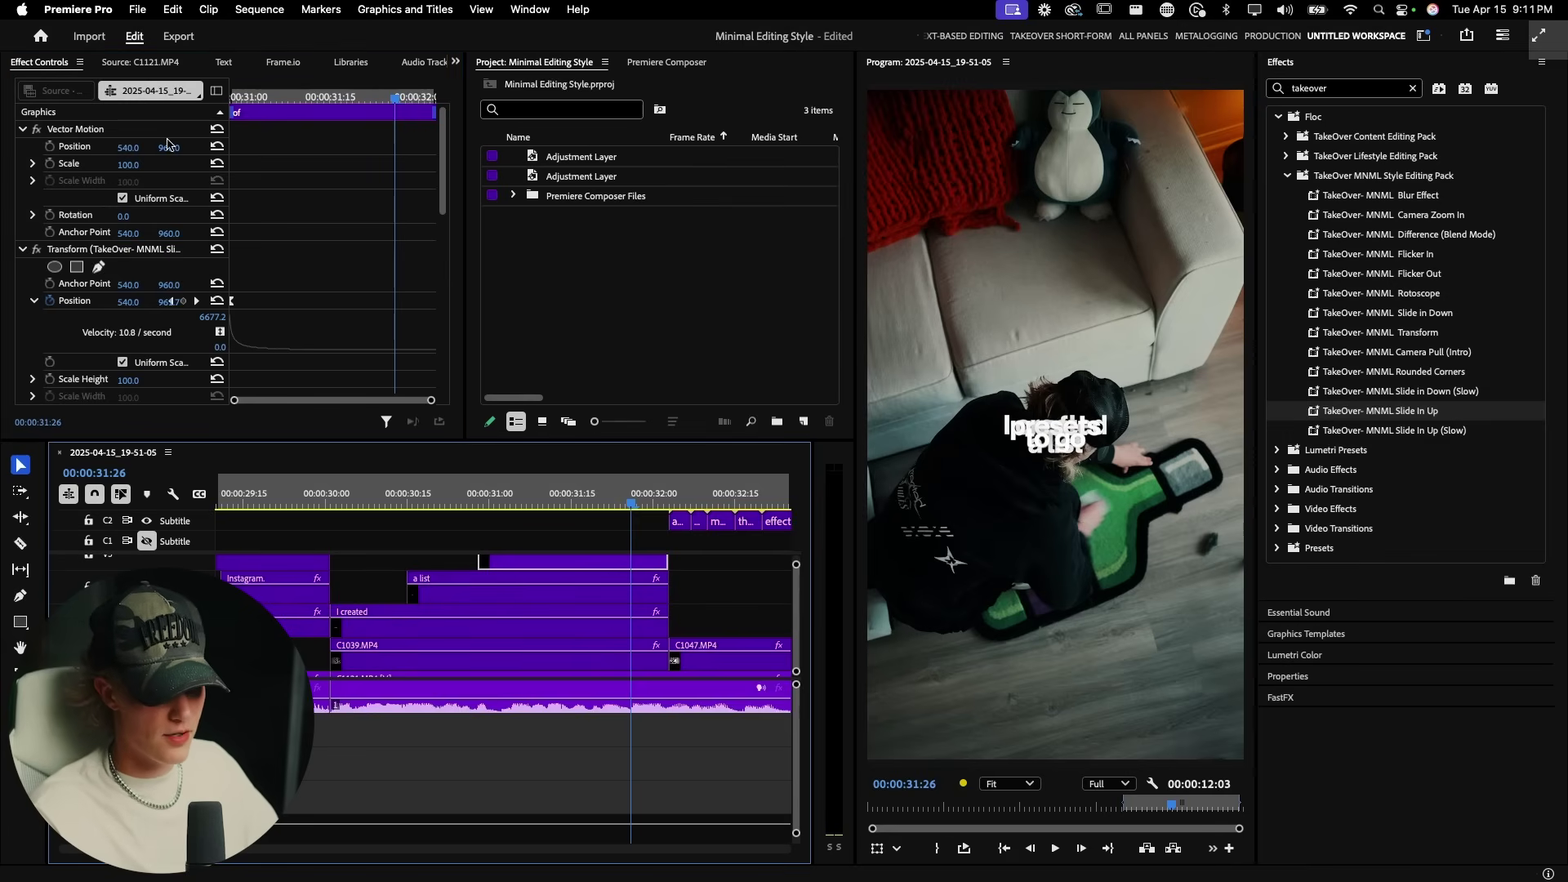
pyautogui.moveTo(174, 150); pyautogui.dragTo(179, 150)
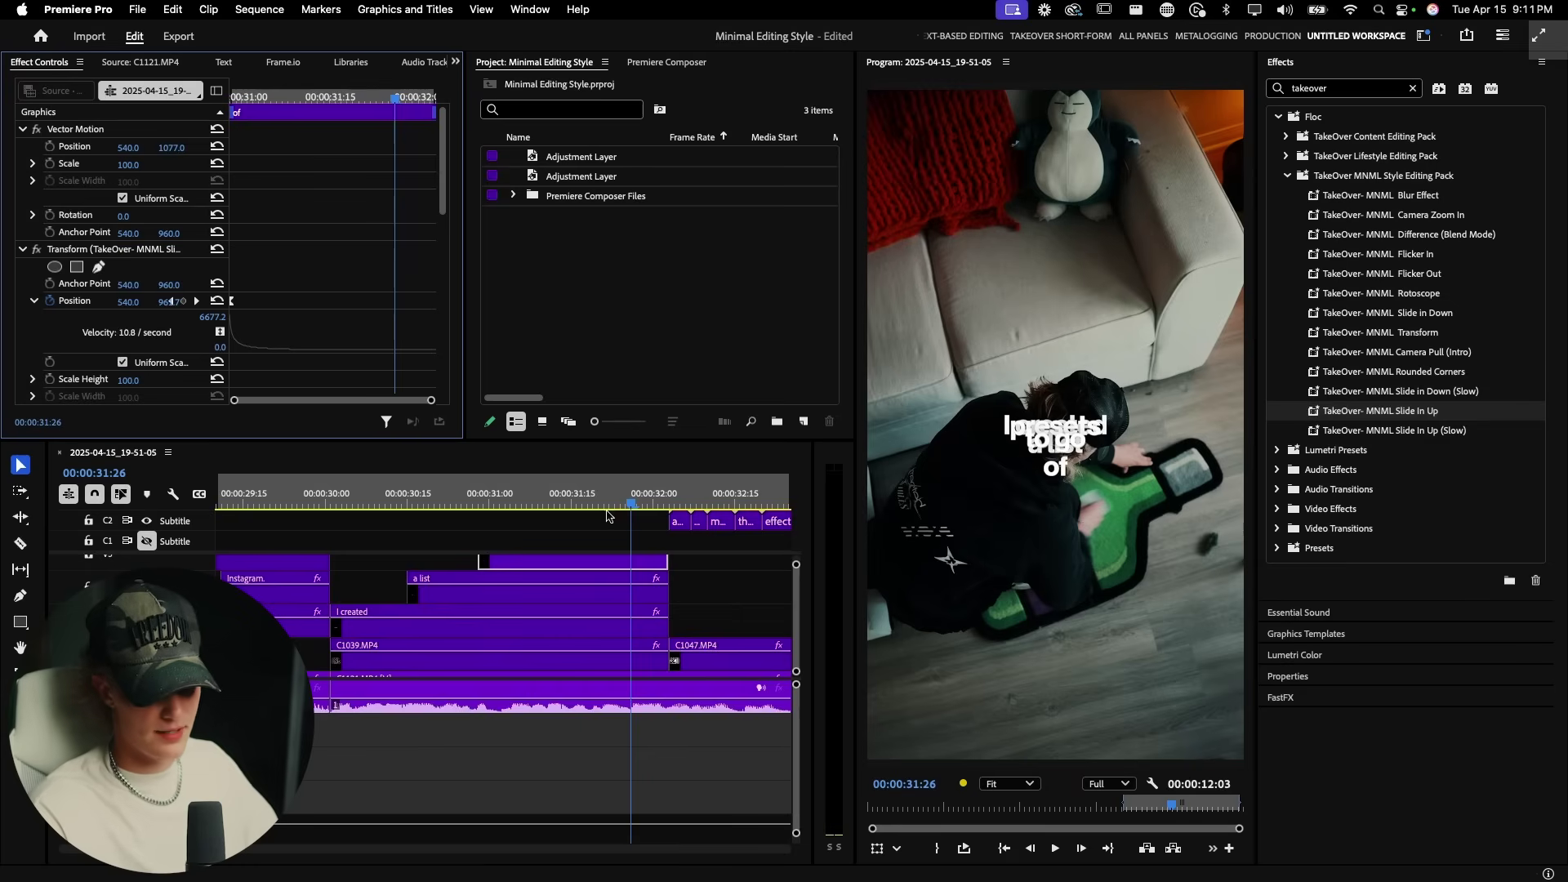
# Set the Vector Motion vertical position to 1127 for the "presets" graphic and 1171 for the "to go" graphic
pyautogui.scroll(2, 607, 516)
pyautogui.hscroll(3, 572, 506)
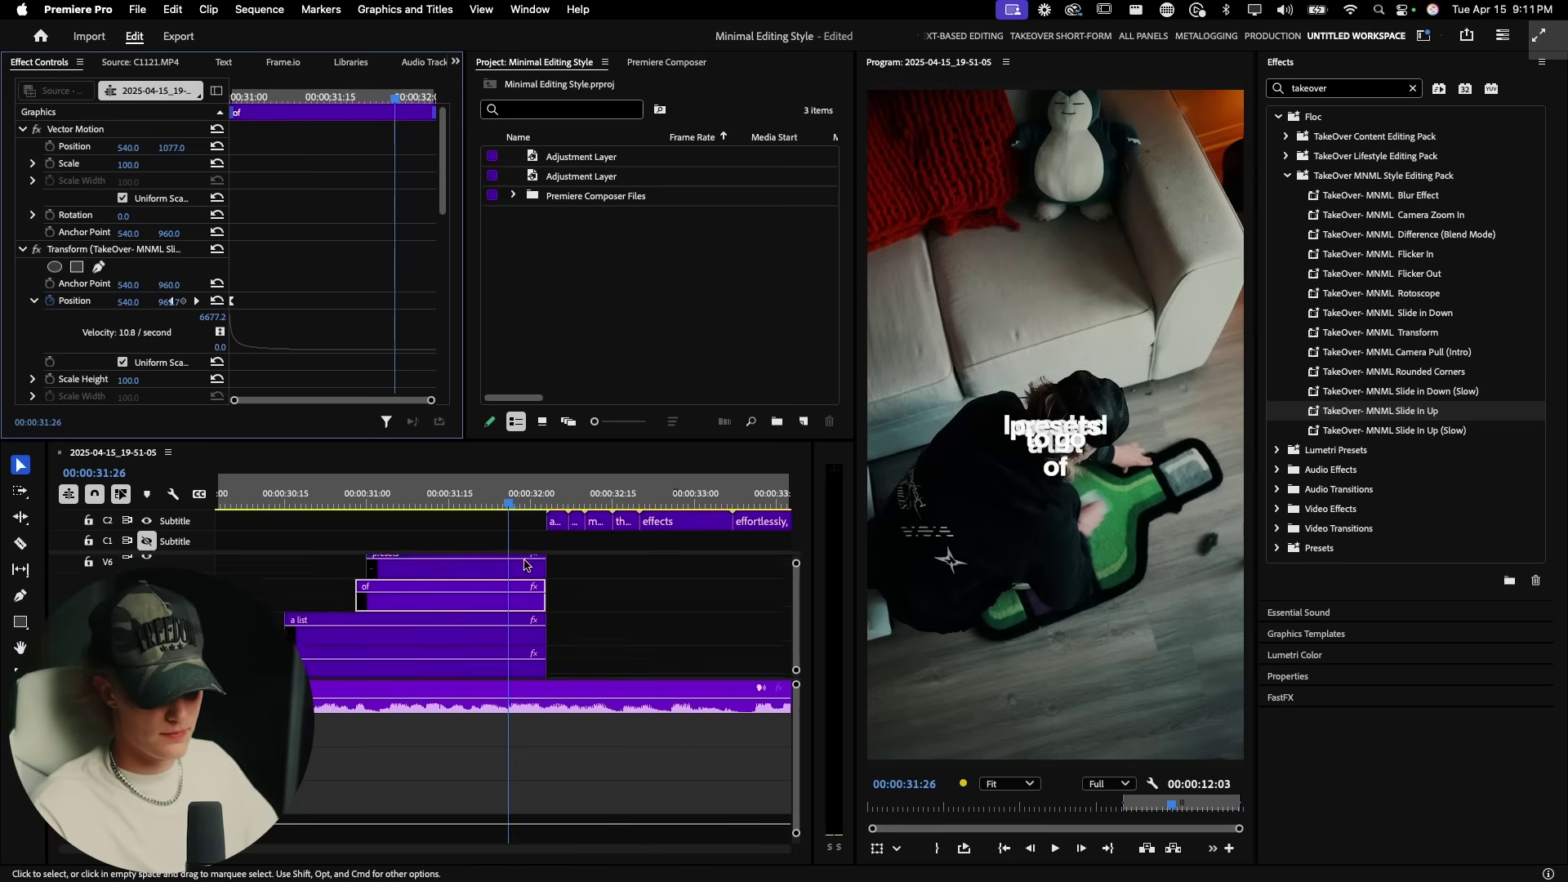
pyautogui.click(539, 501)
pyautogui.click(535, 595)
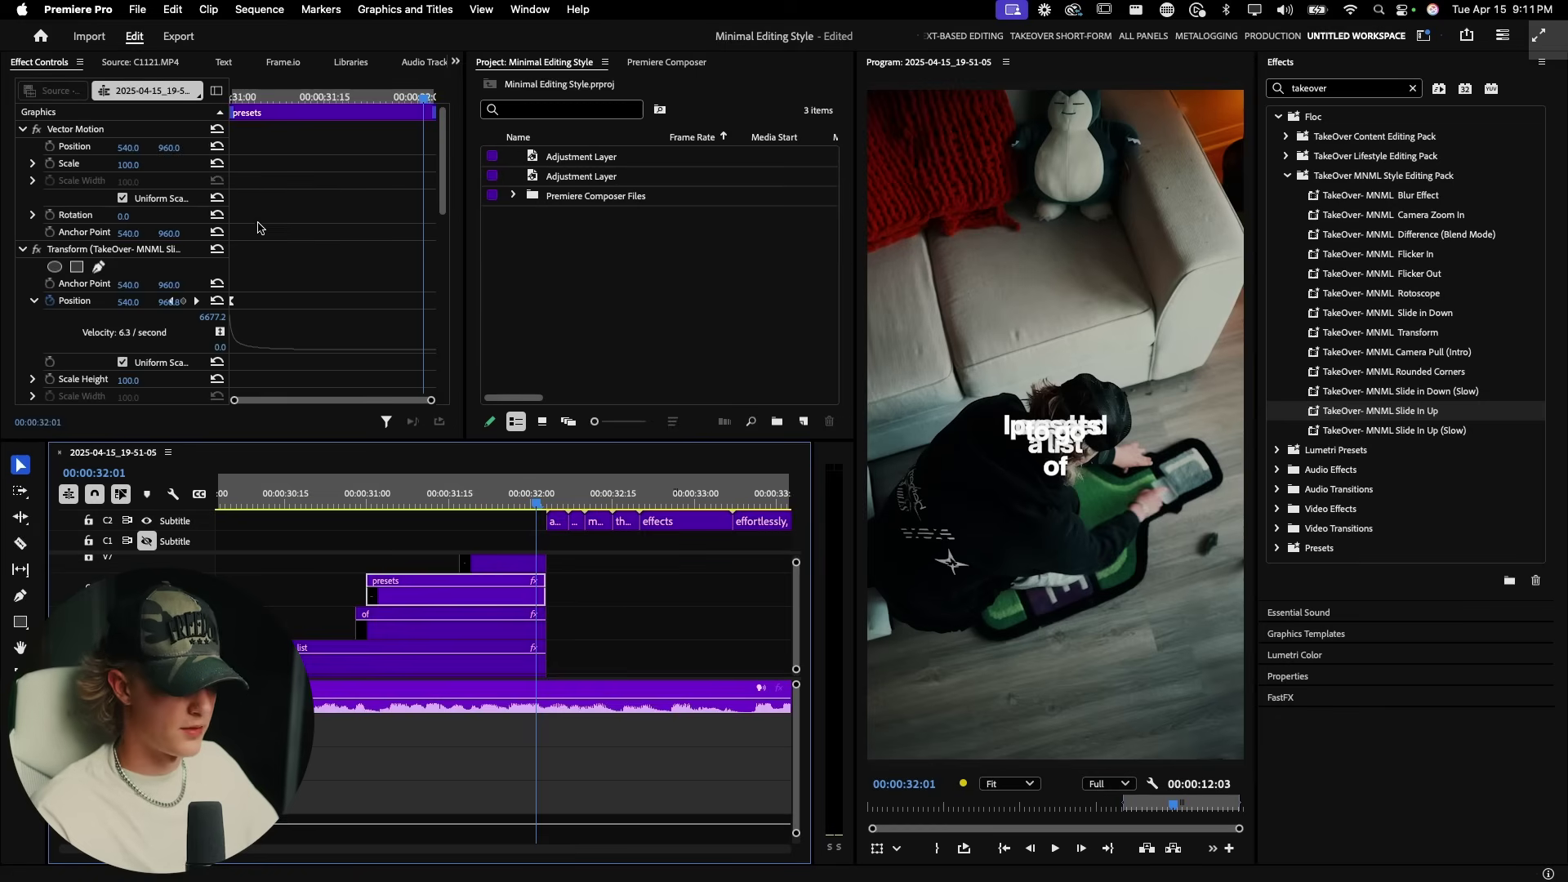
pyautogui.moveTo(181, 149); pyautogui.dragTo(320, 148)
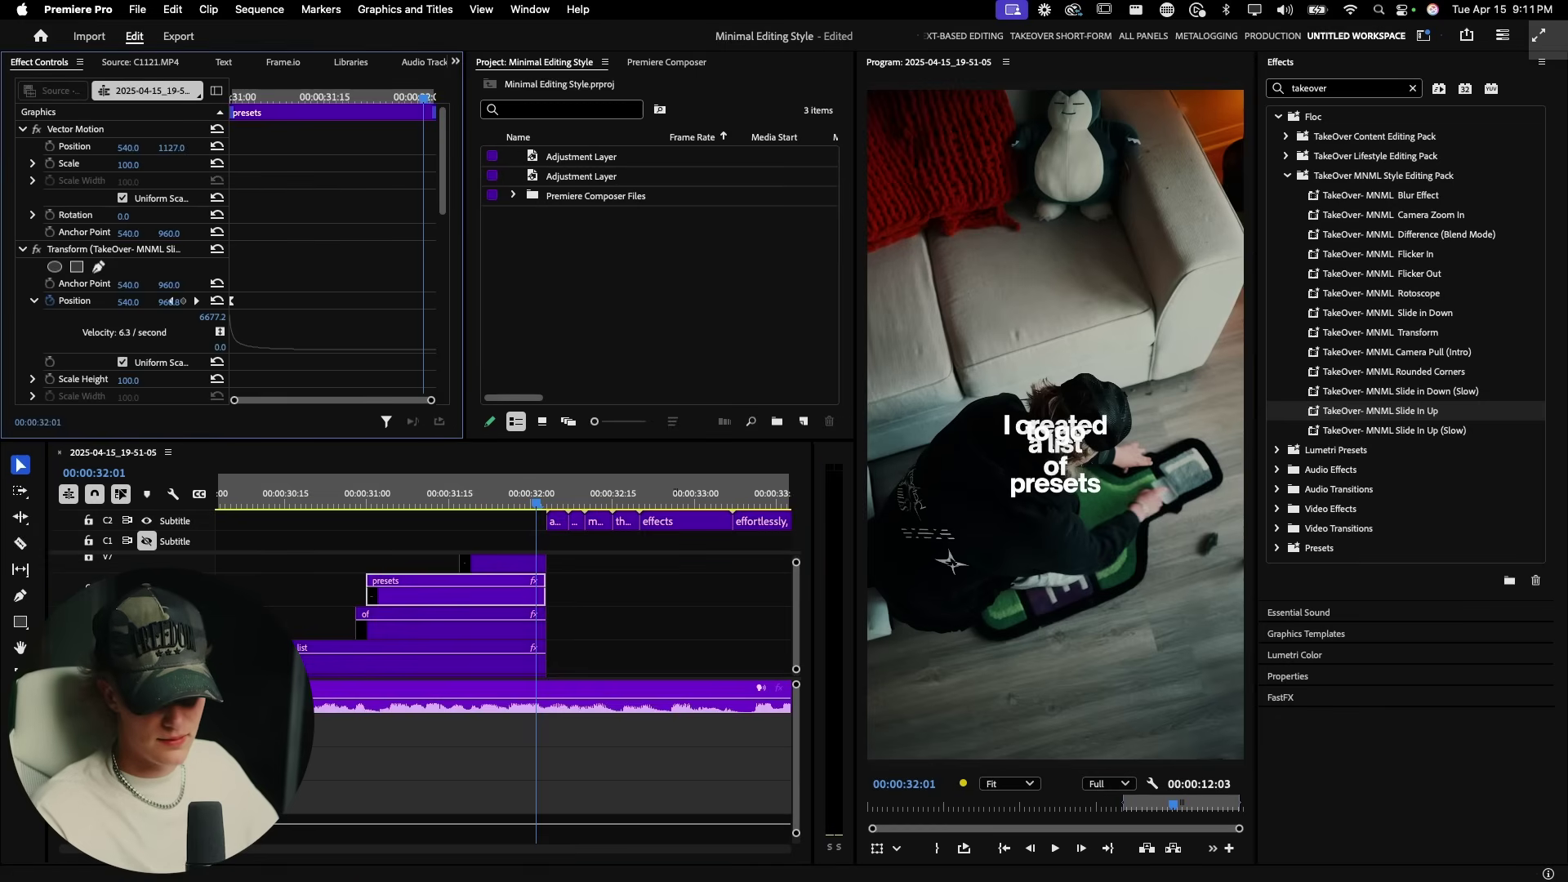
pyautogui.click(508, 562)
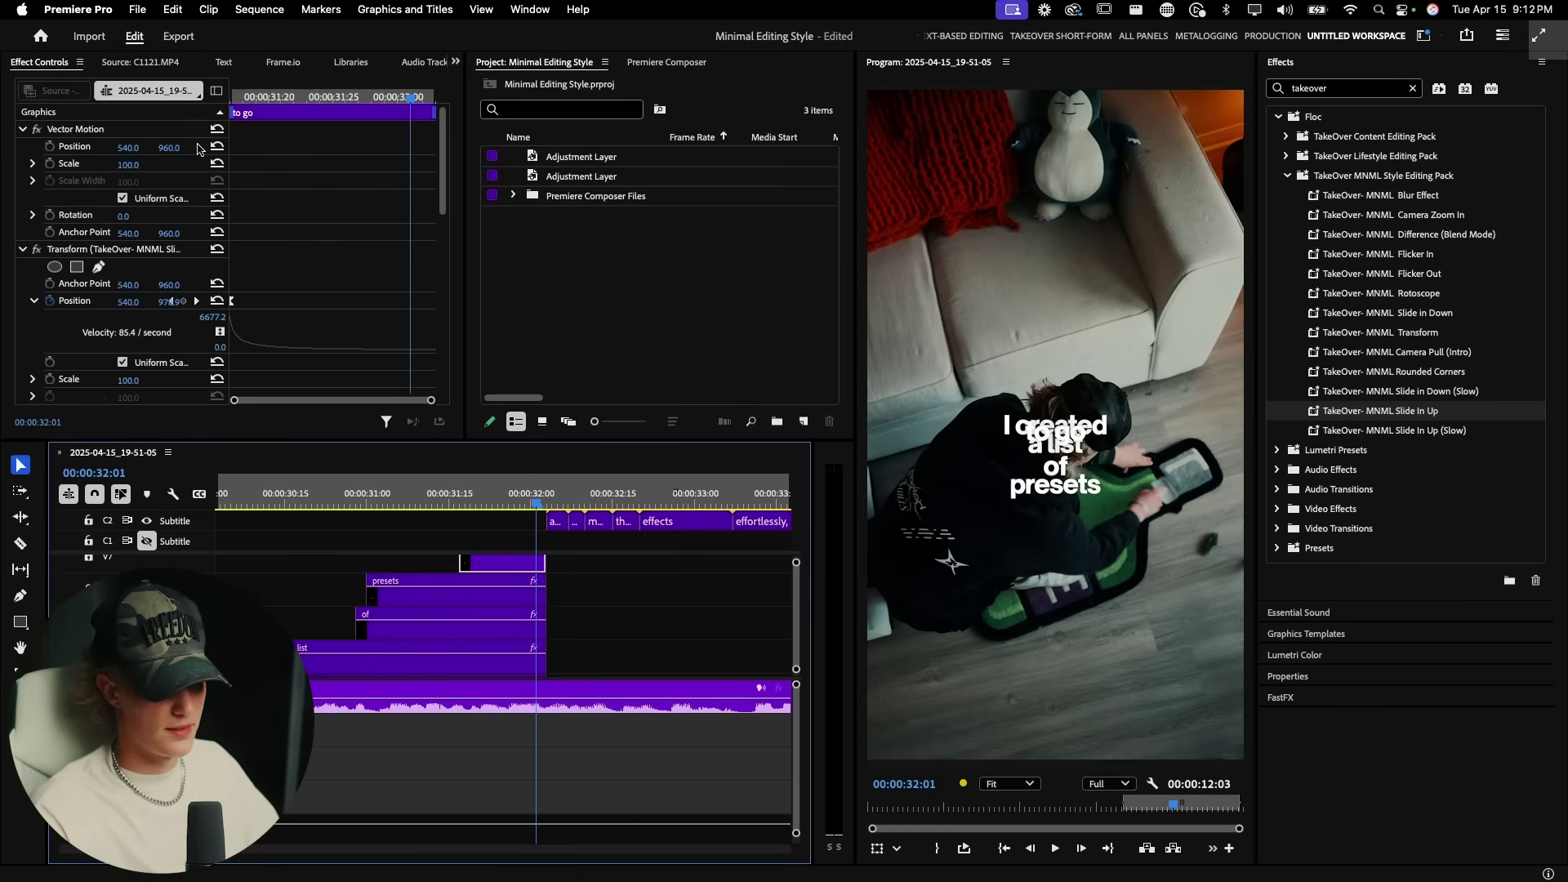
pyautogui.moveTo(170, 149); pyautogui.dragTo(253, 149)
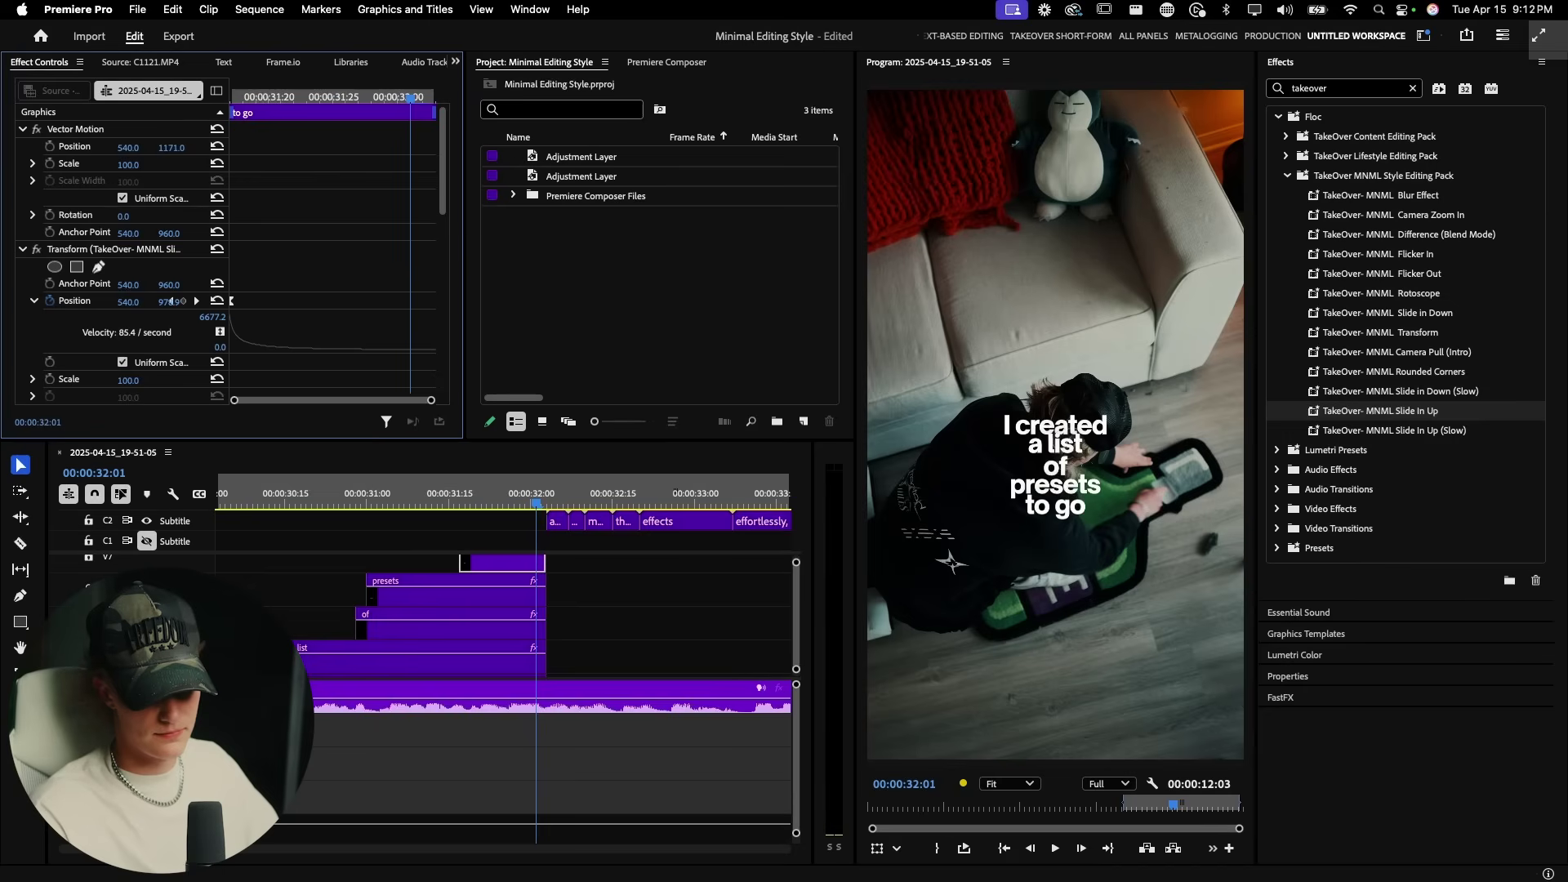
# Even out the line spacing by setting the vertical position of "a list" to 1018 and "presets" to 1128
pyautogui.click(408, 649)
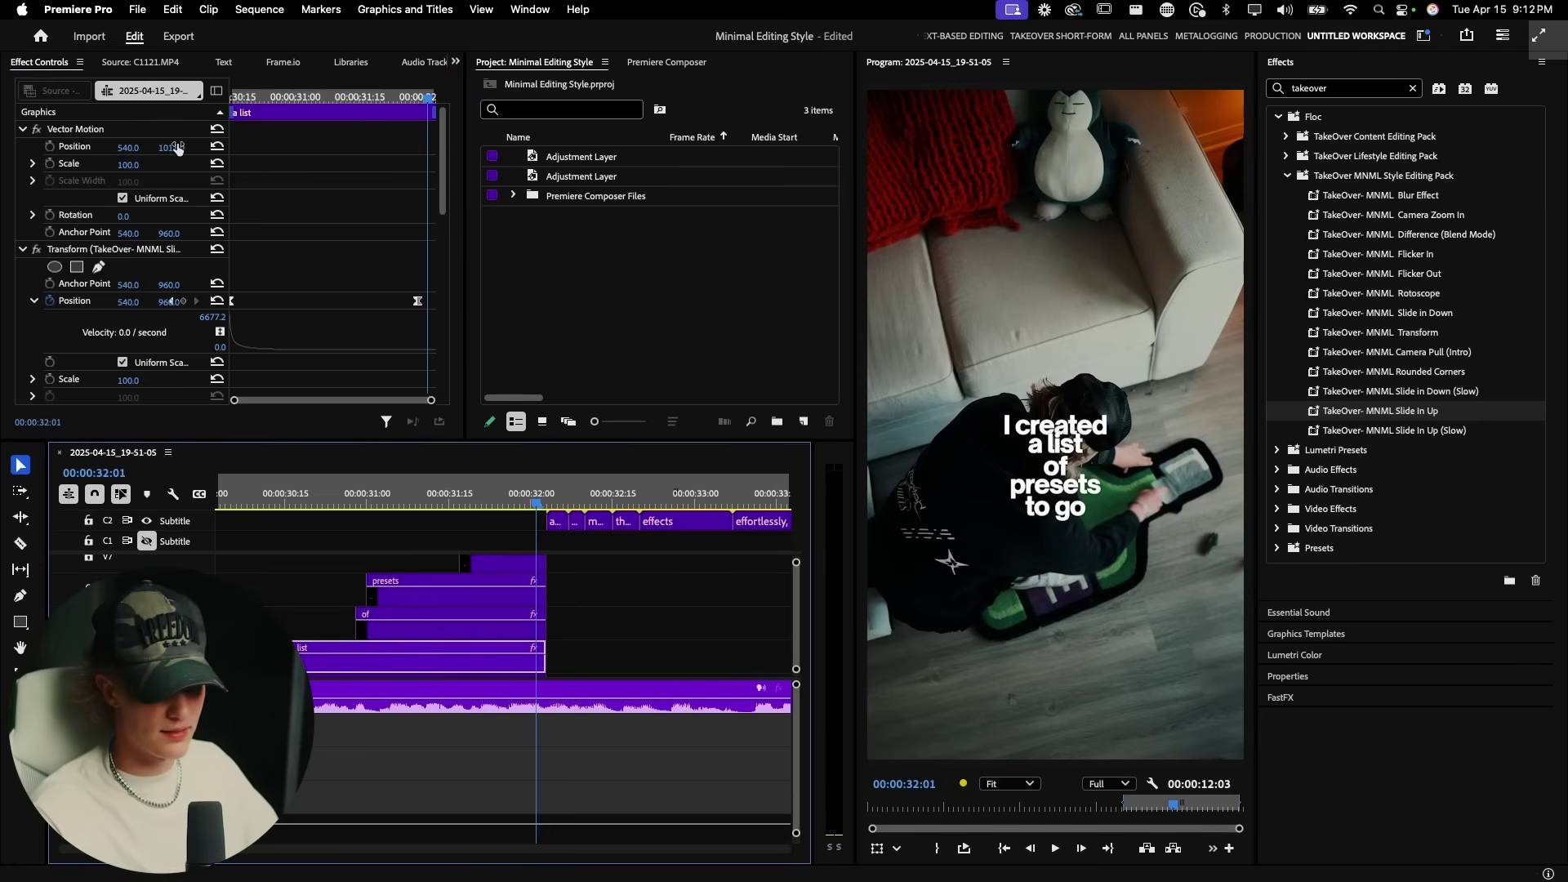
pyautogui.moveTo(177, 147); pyautogui.dragTo(183, 147)
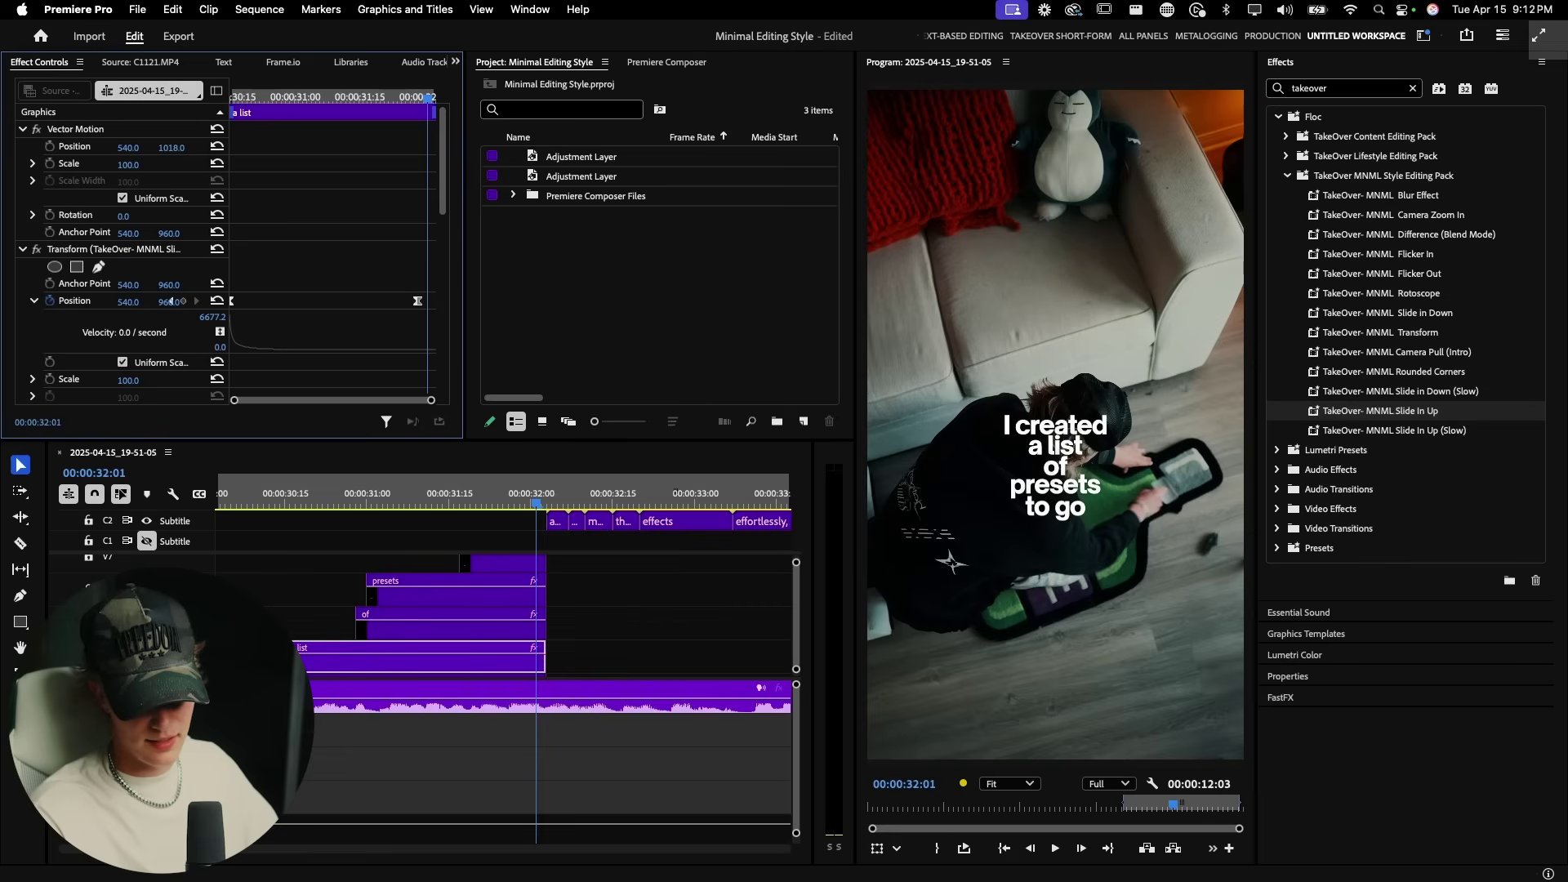
pyautogui.click(392, 596)
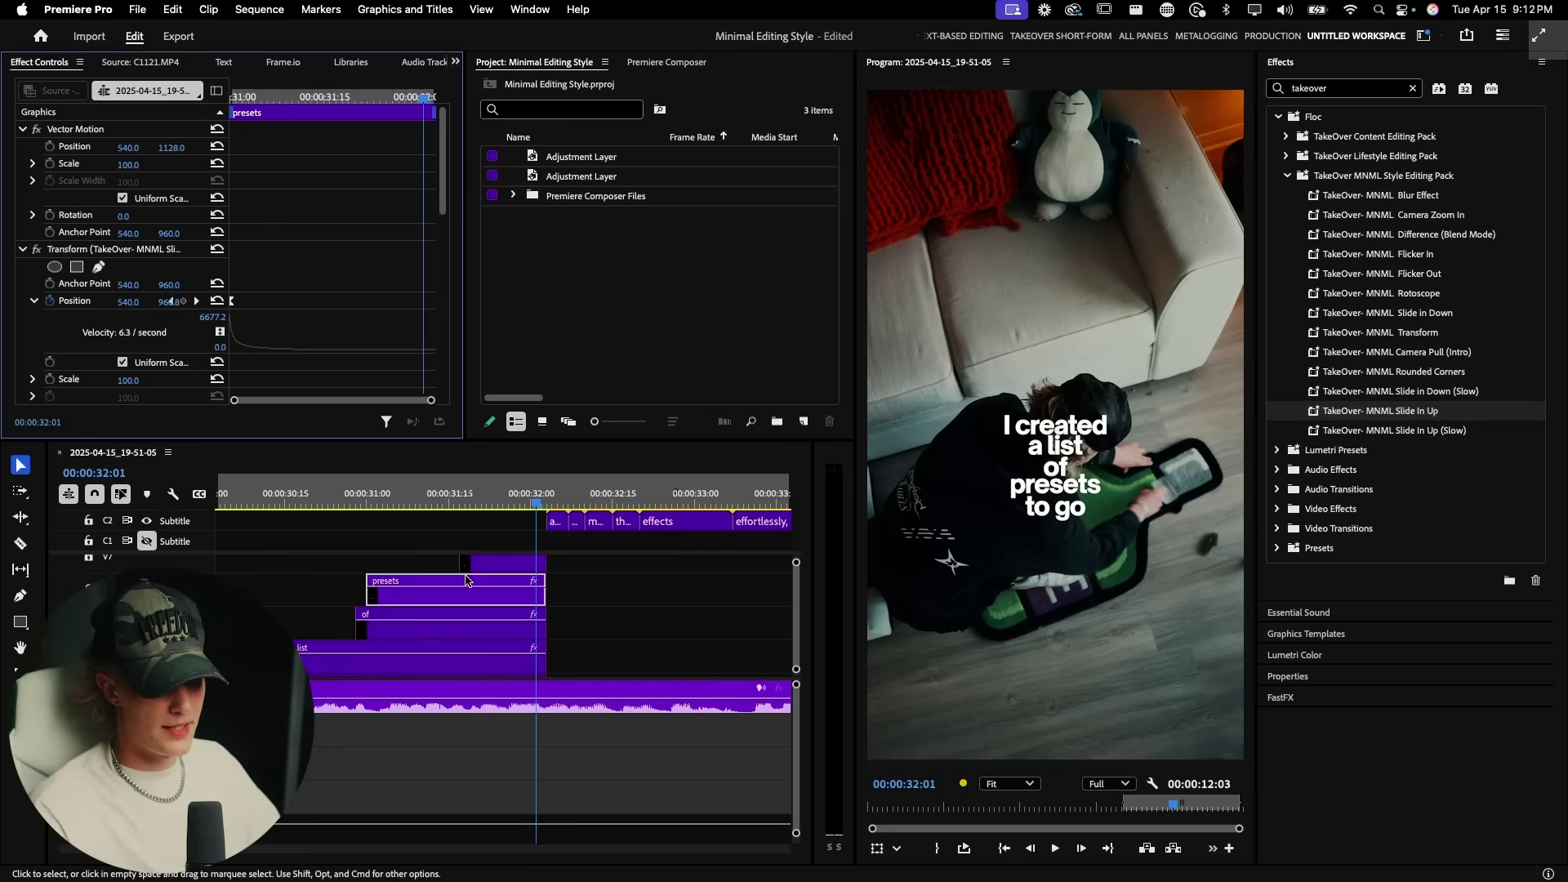
# Play the stacked caption sequence from just before "I created" to check the slide-in timing
pyautogui.moveTo(383, 498); pyautogui.dragTo(281, 497)
pyautogui.press('-')
pyautogui.press('-')
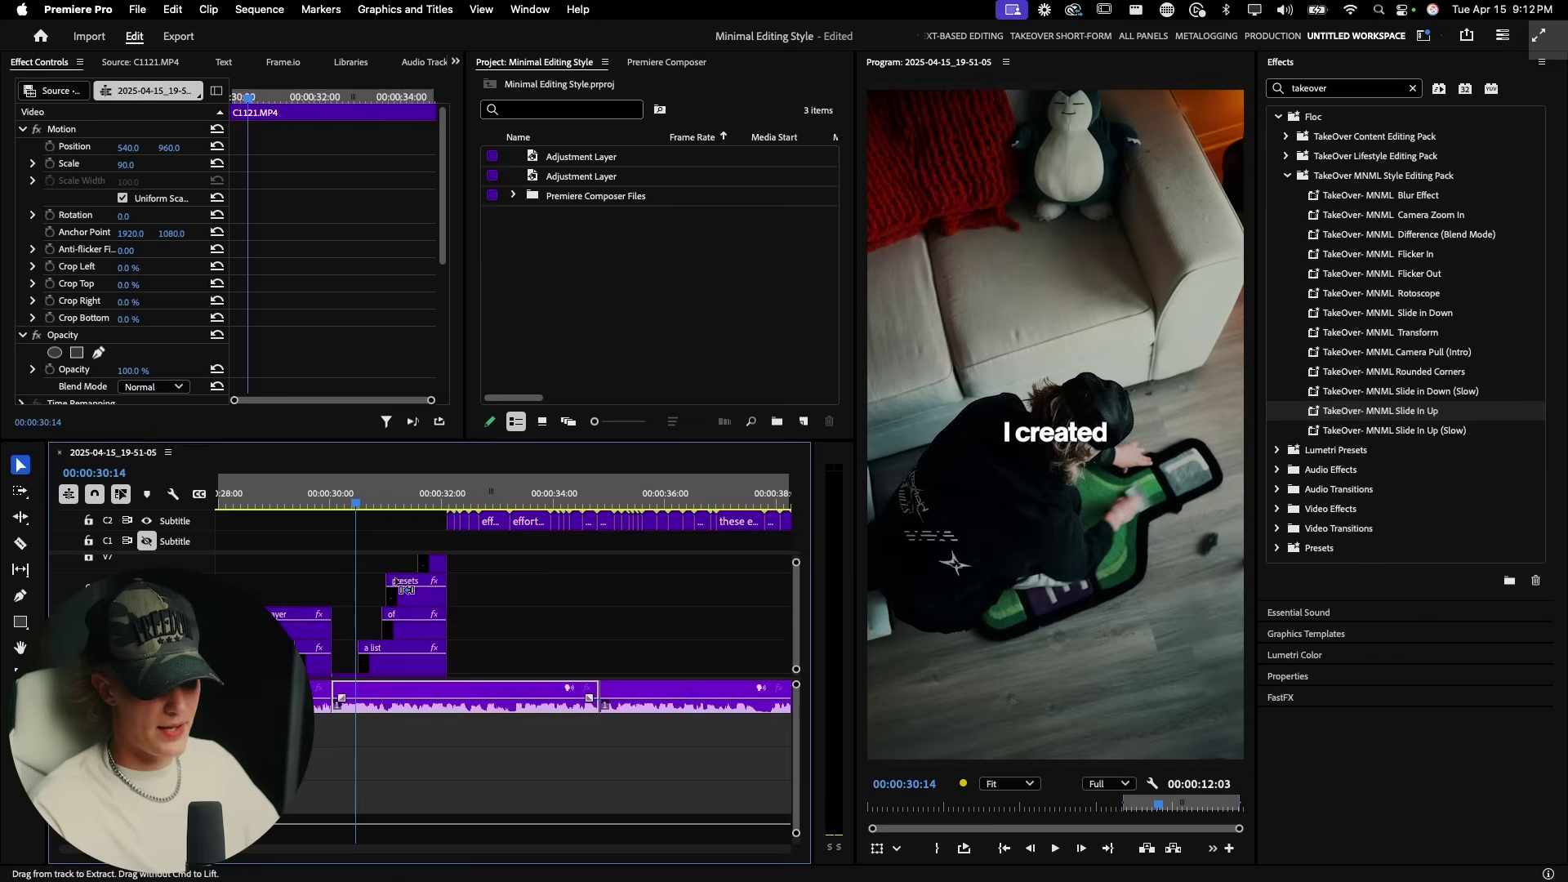
pyautogui.click(315, 503)
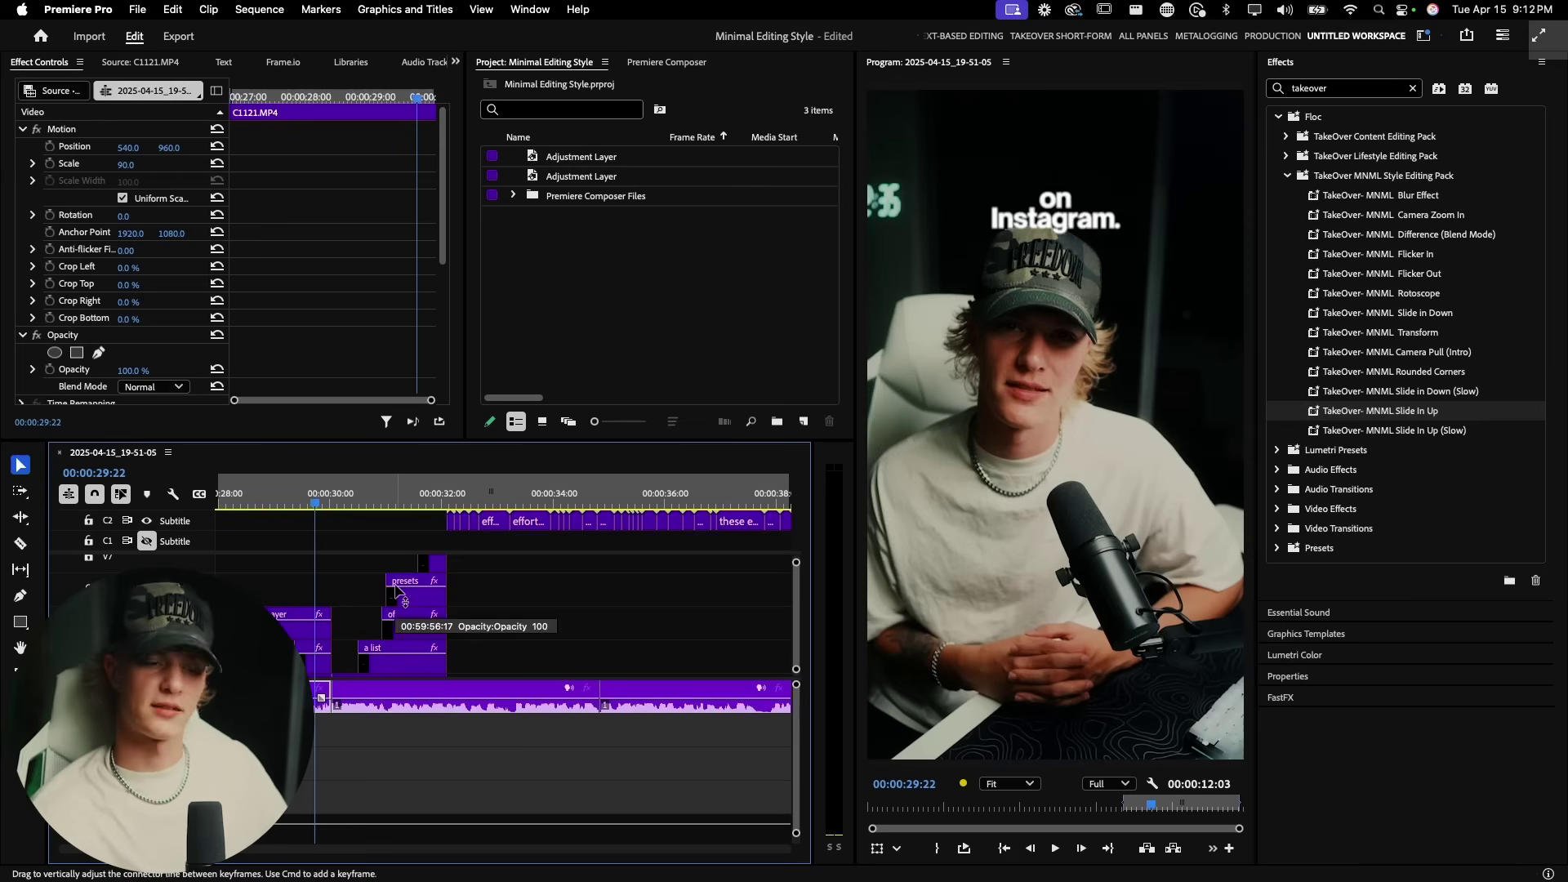
pyautogui.press('space')
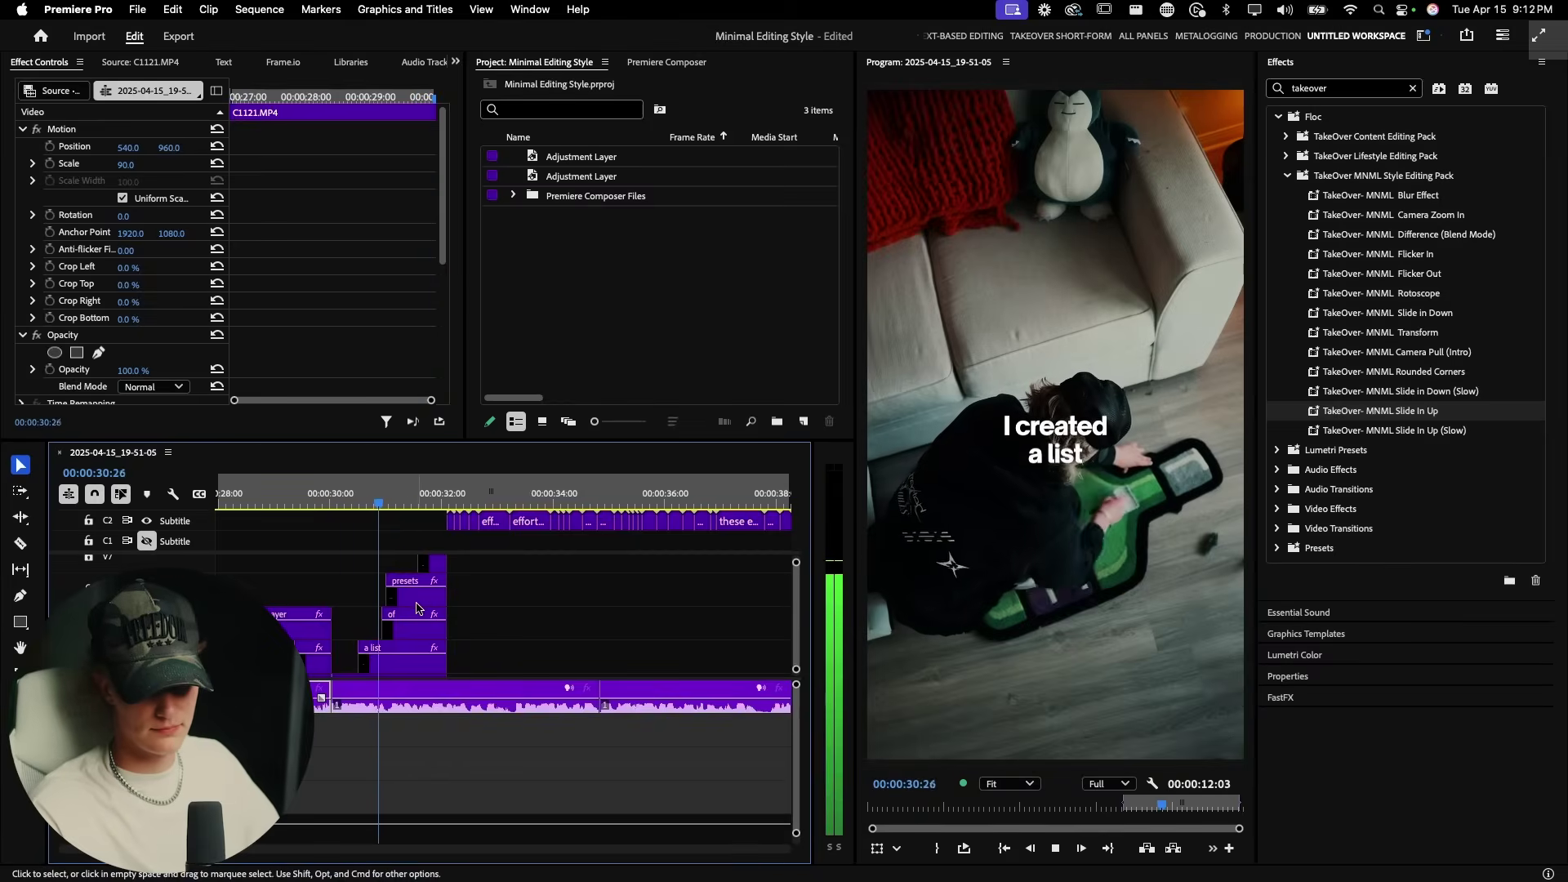
pyautogui.press('space')
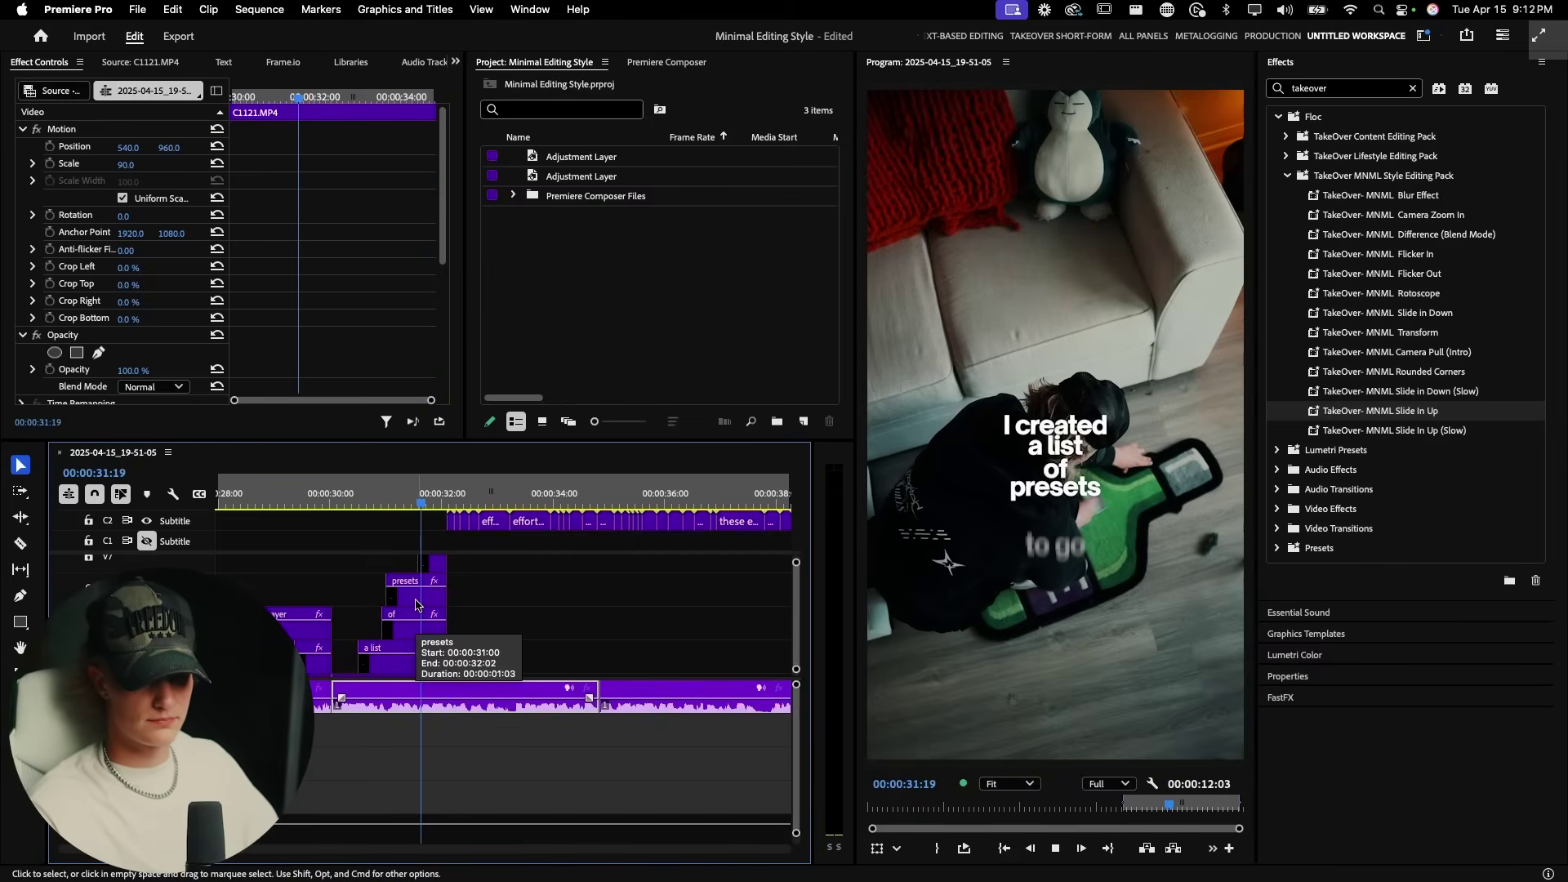
pyautogui.press('space')
pyautogui.click(340, 502)
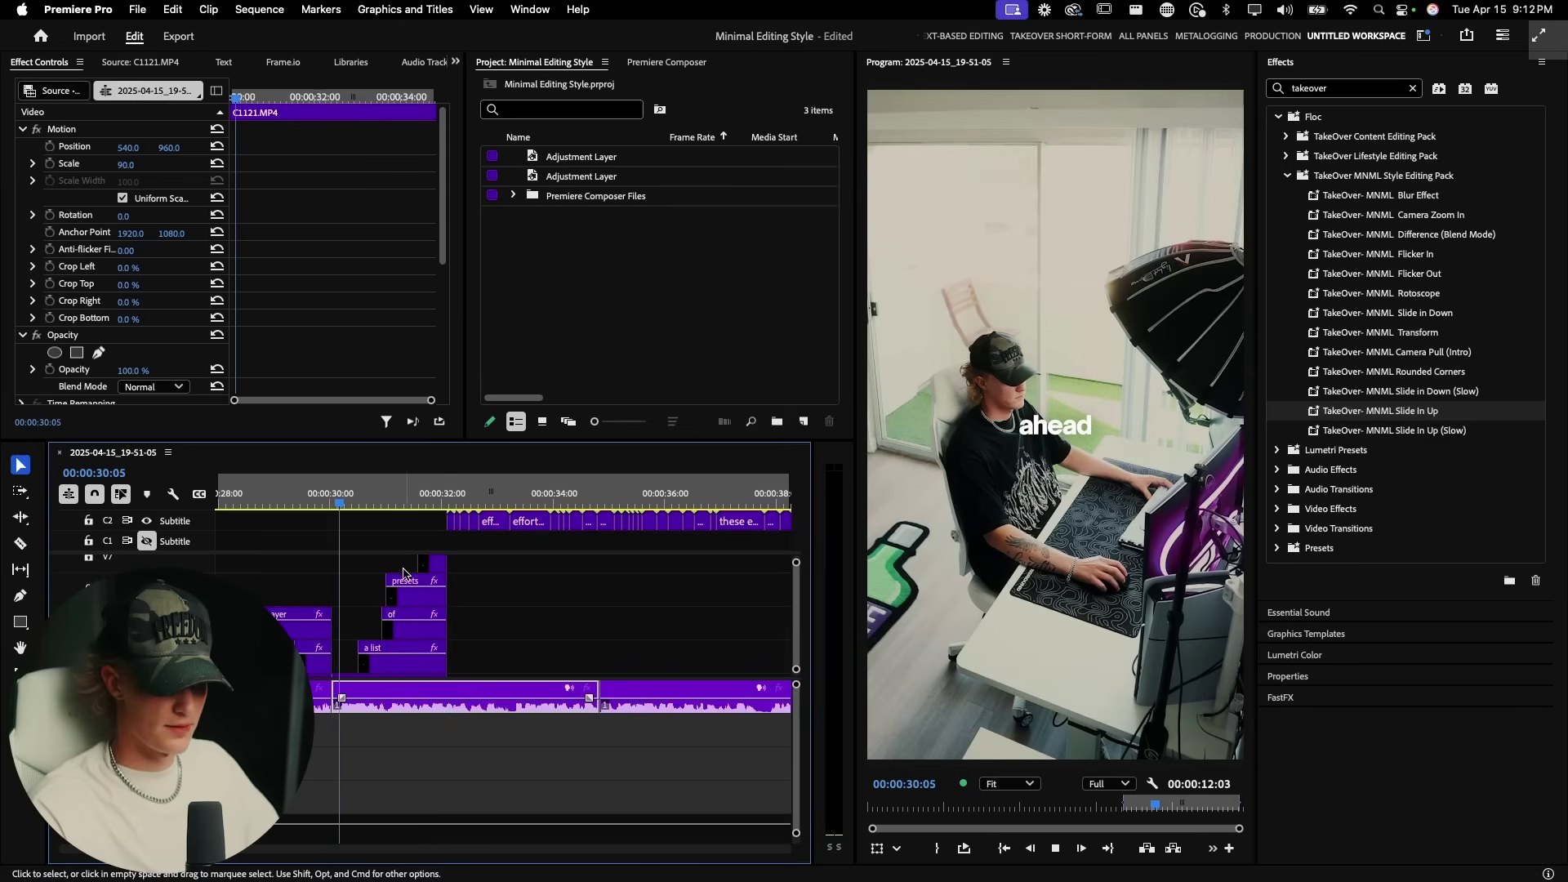
pyautogui.press('space')
pyautogui.scroll(3, 423, 588)
pyautogui.scroll(3, 410, 588)
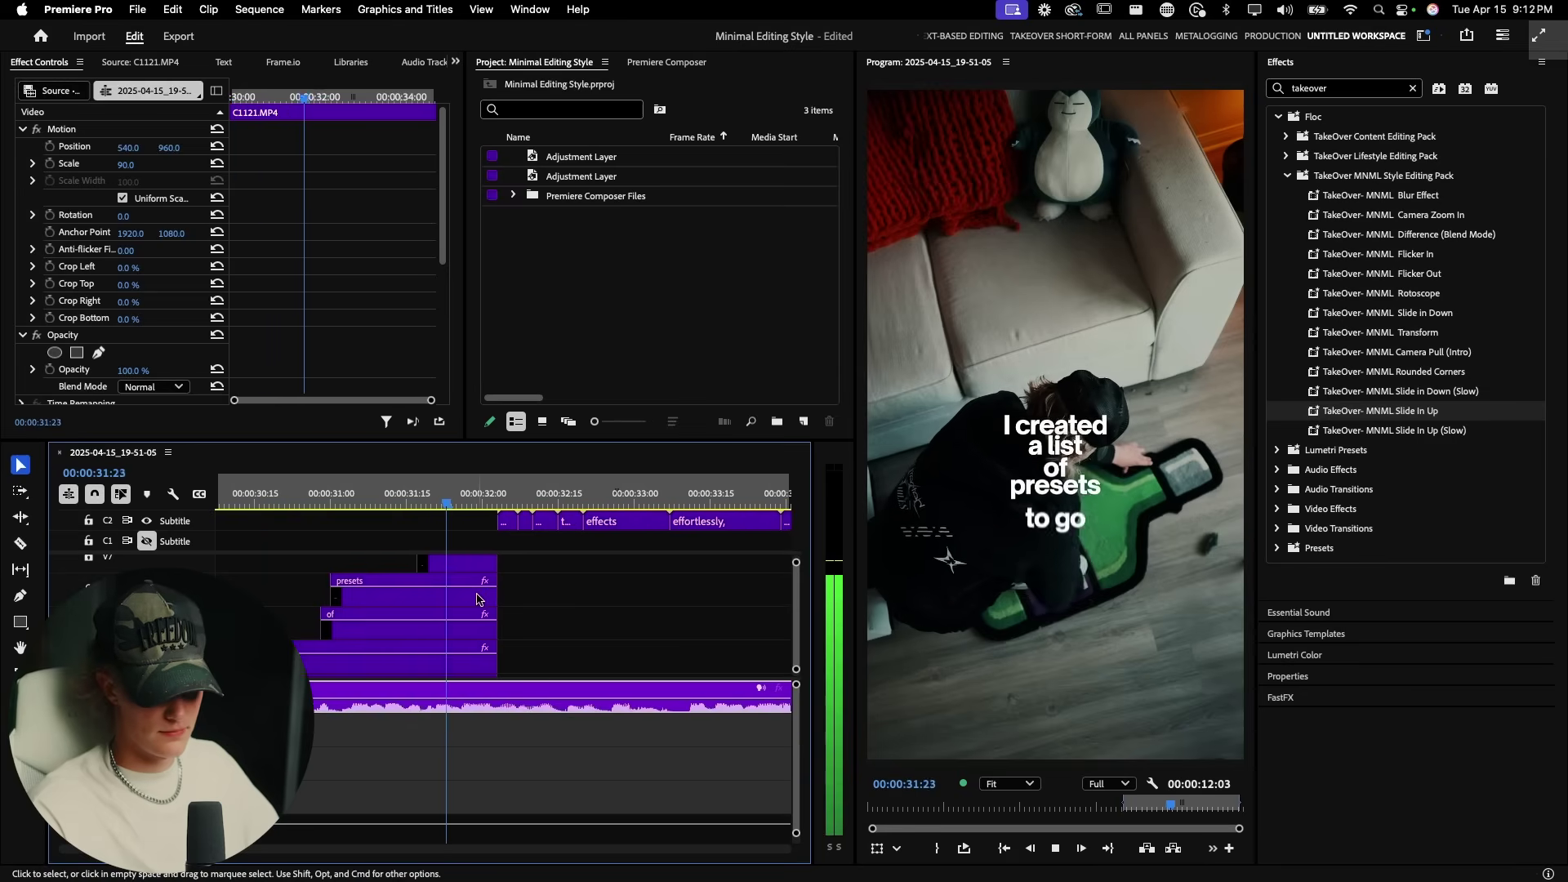
# Delete the "to go" caption graphic from the top of the stack
pyautogui.press('space')
pyautogui.press('=')
pyautogui.click(454, 608)
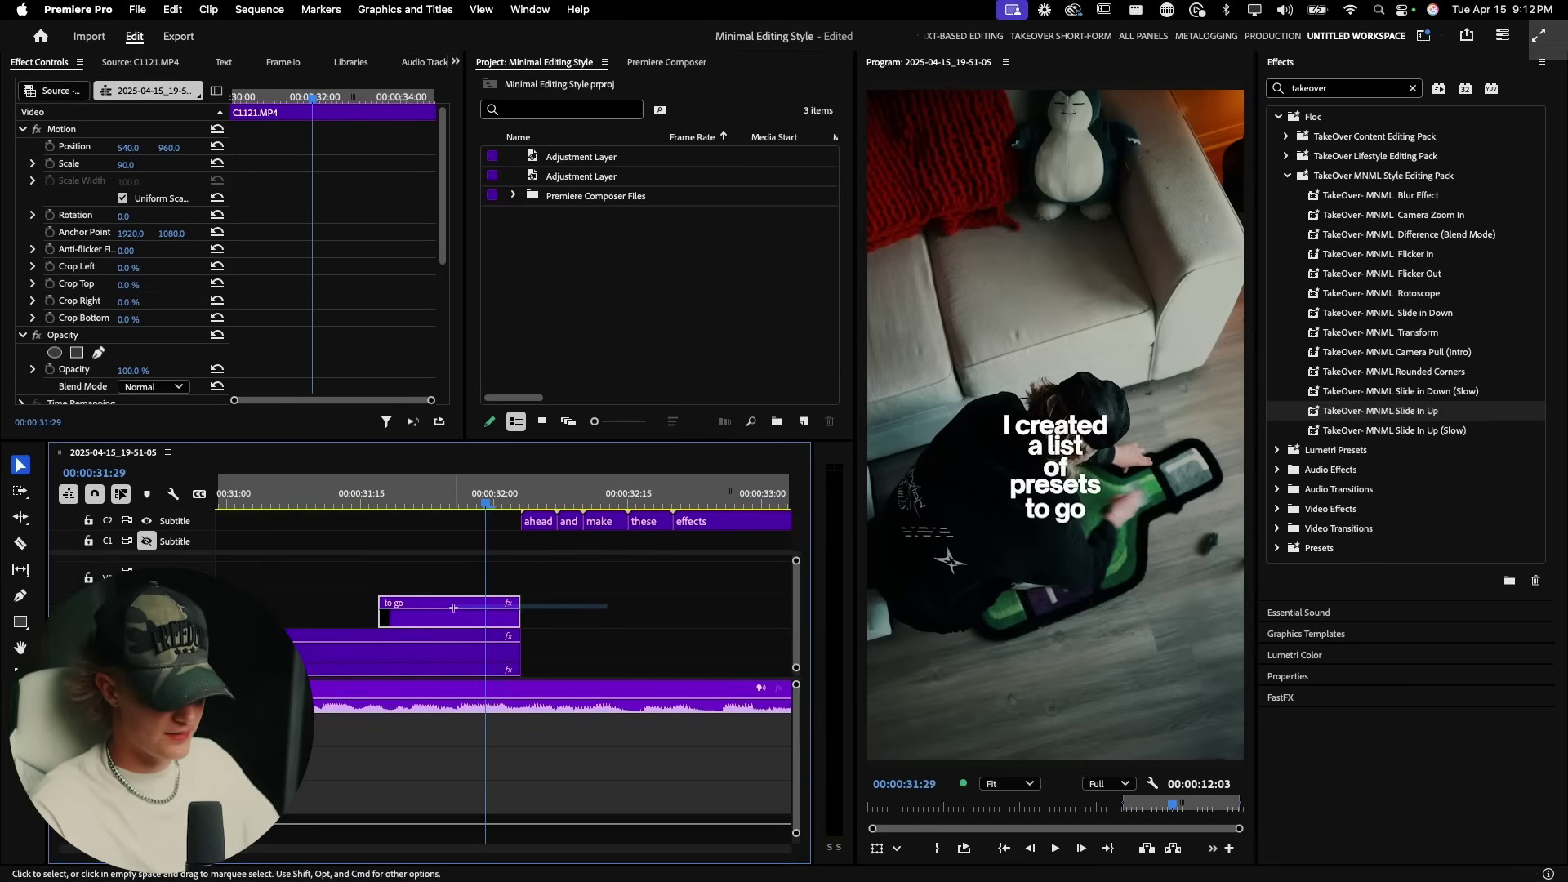
pyautogui.press('Delete')
# Play the remaining caption stack from the start of "I created"
pyautogui.hscroll(-1, 572, 598)
pyautogui.scroll(-3, 577, 591)
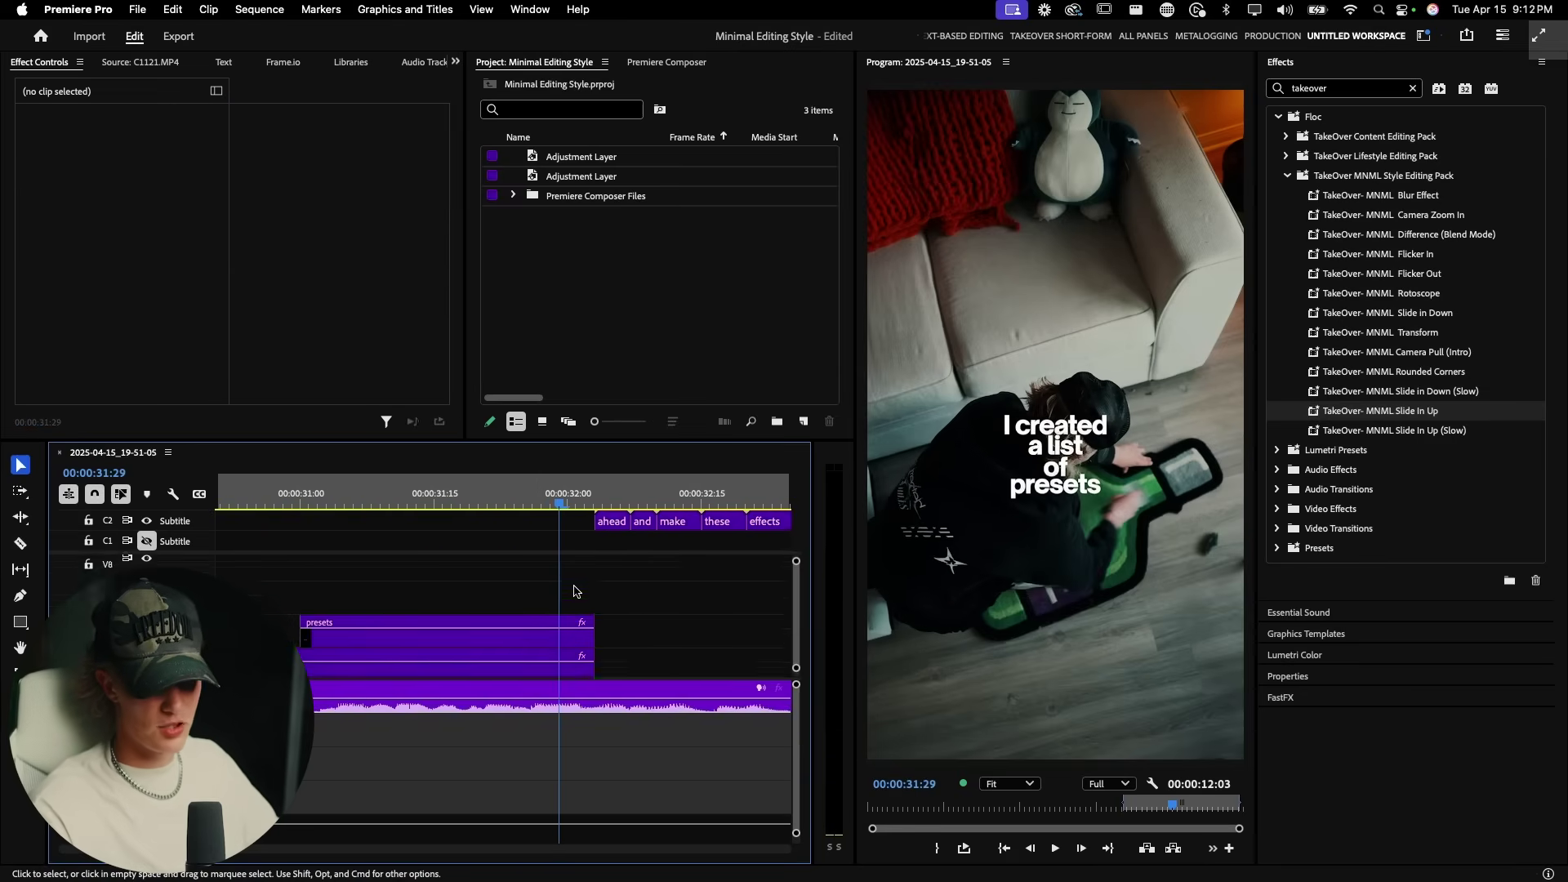
pyautogui.scroll(-2, 592, 602)
pyautogui.scroll(-2, 480, 588)
pyautogui.click(269, 495)
pyautogui.press('c')
pyautogui.press('space')
pyautogui.press('v')
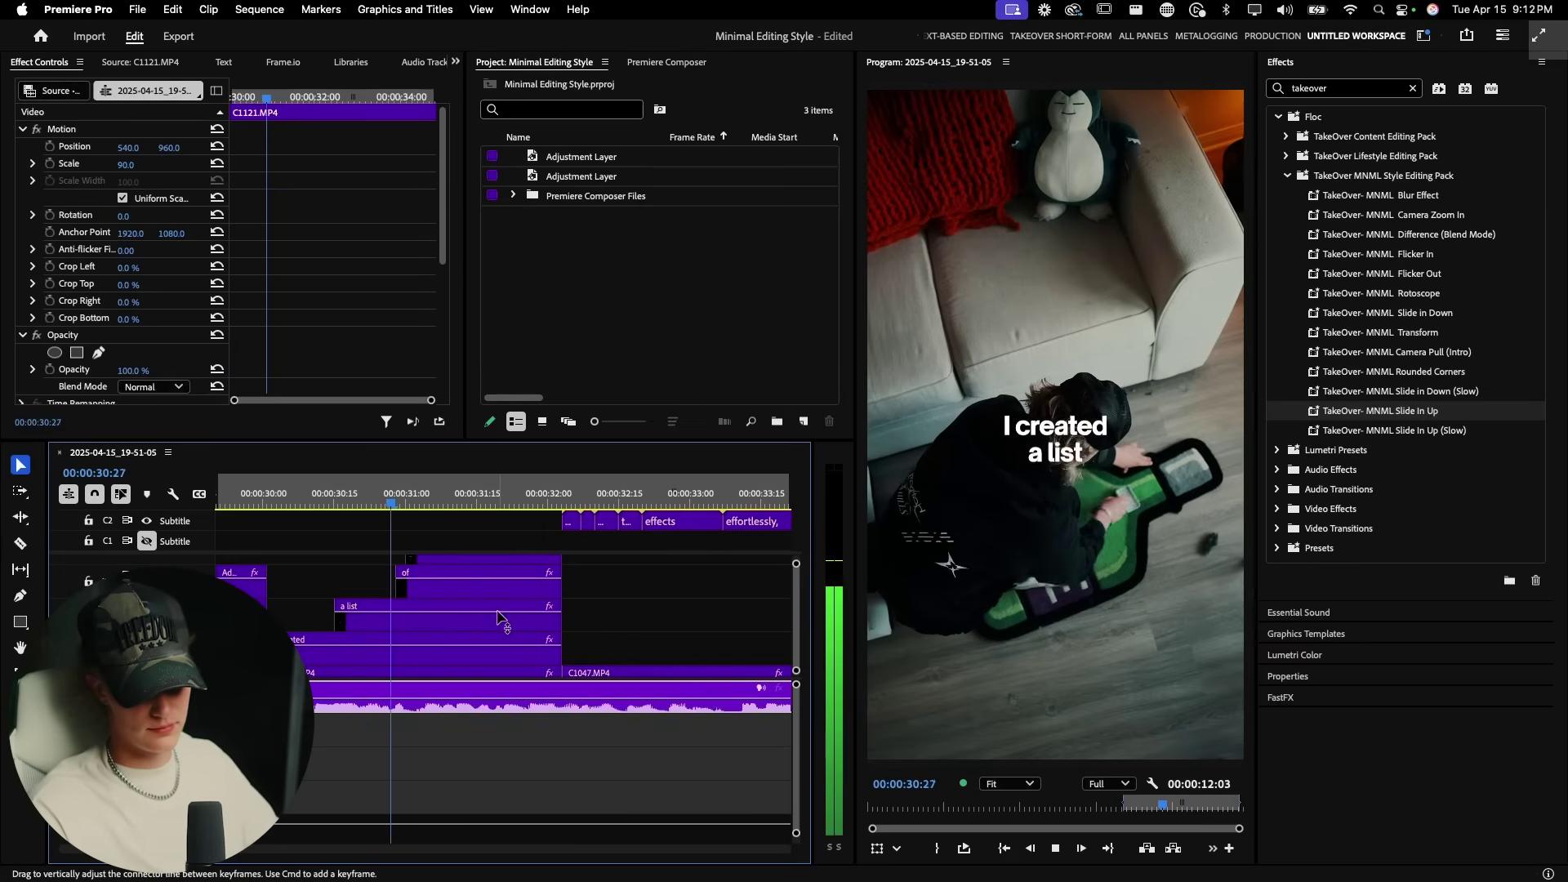
# Shift the "presets" caption clip slightly later to start at 00:00:31:04, and trim its end flush with the other stacked captions
pyautogui.press('space')
pyautogui.press('v')
pyautogui.scroll(1, 466, 611)
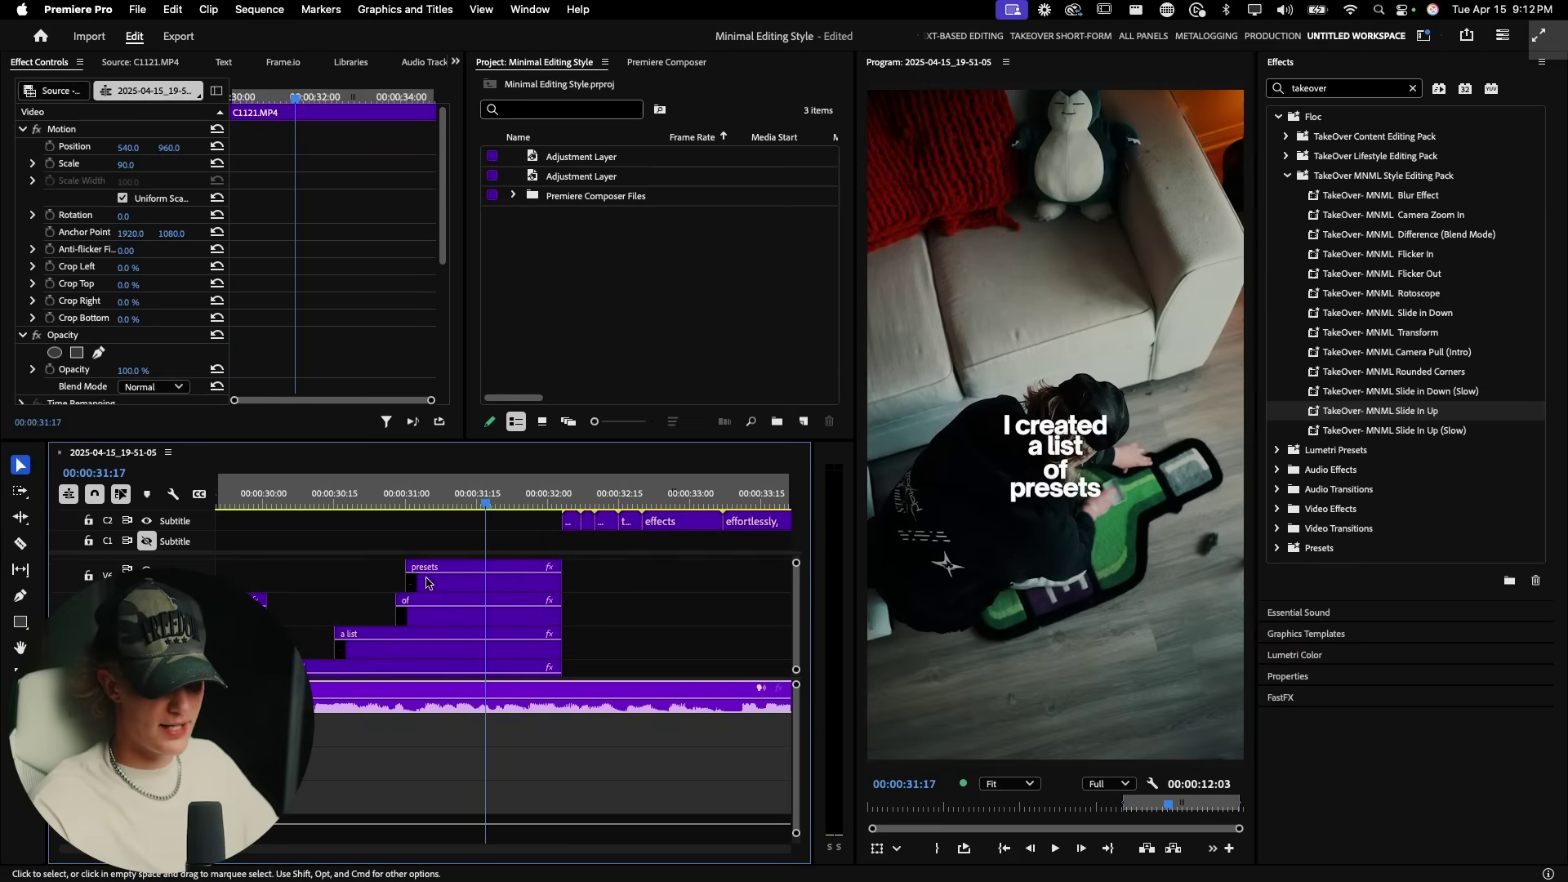
pyautogui.press('=')
pyautogui.moveTo(426, 575); pyautogui.dragTo(450, 574)
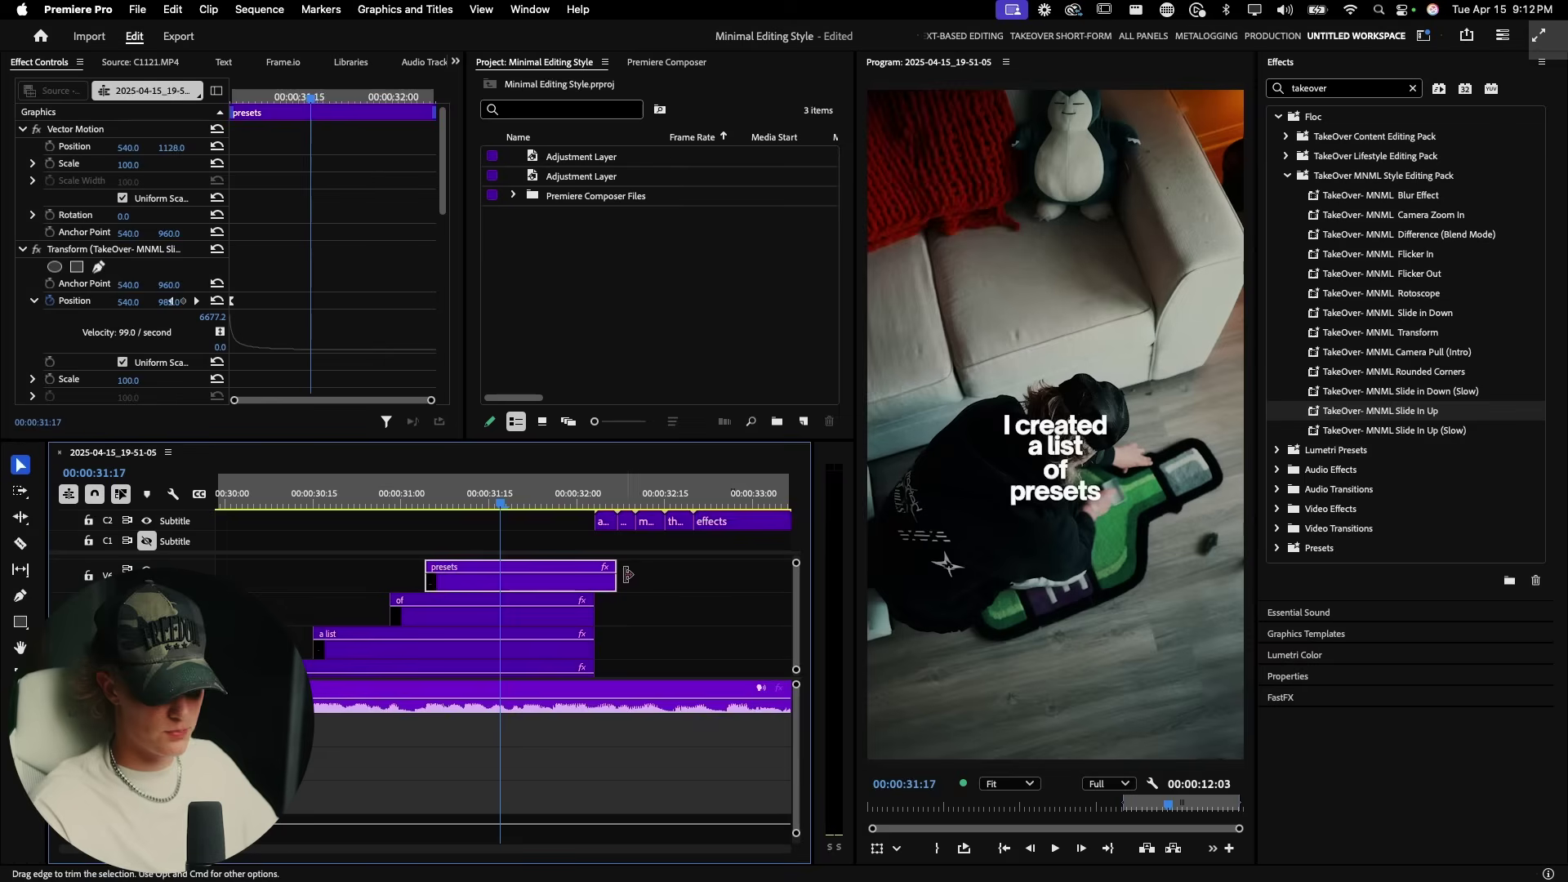
pyautogui.moveTo(614, 574); pyautogui.dragTo(594, 575)
# Play the caption stack from around "a list" to check the new timing of "presets"
pyautogui.click(349, 495)
pyautogui.press('space')
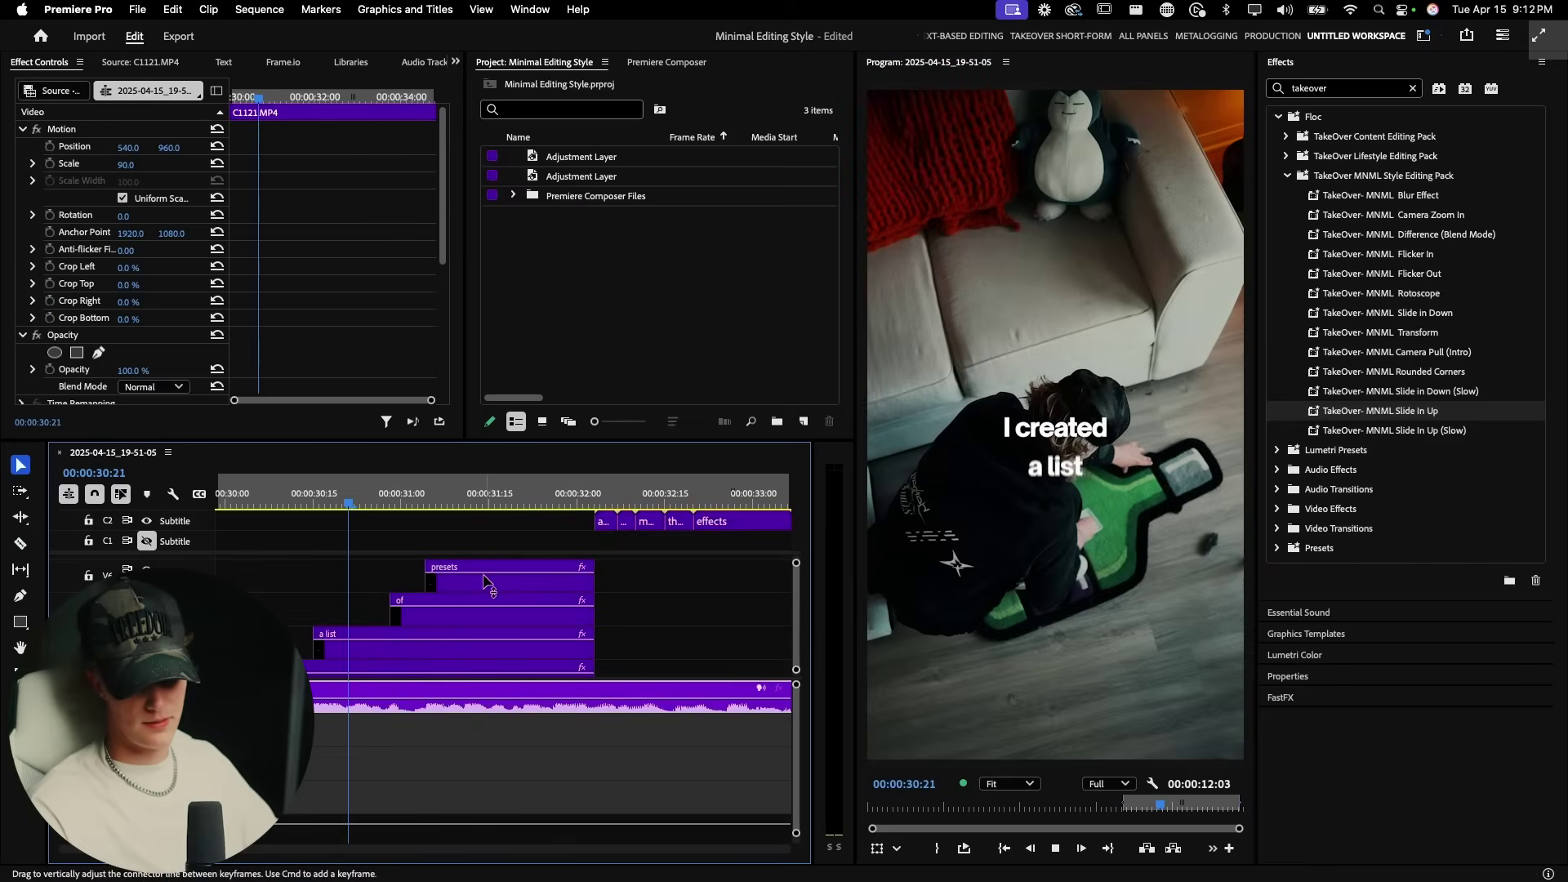
pyautogui.press('space')
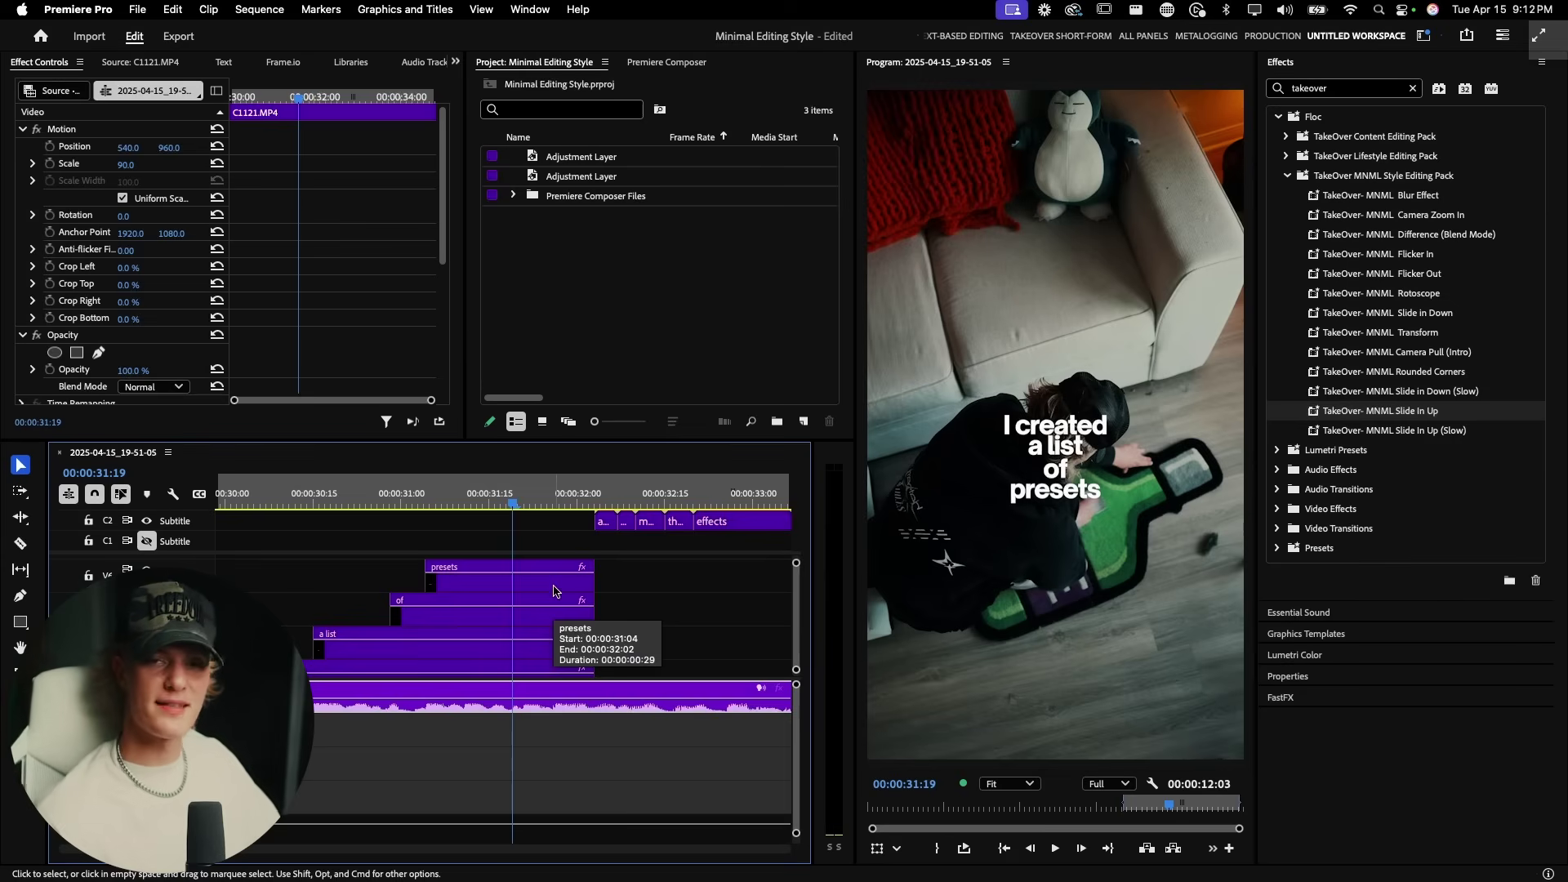
# Stagger the lower caption lines by moving "presets" to the right and setting the horizontal position of "of" to 608
pyautogui.click(552, 590)
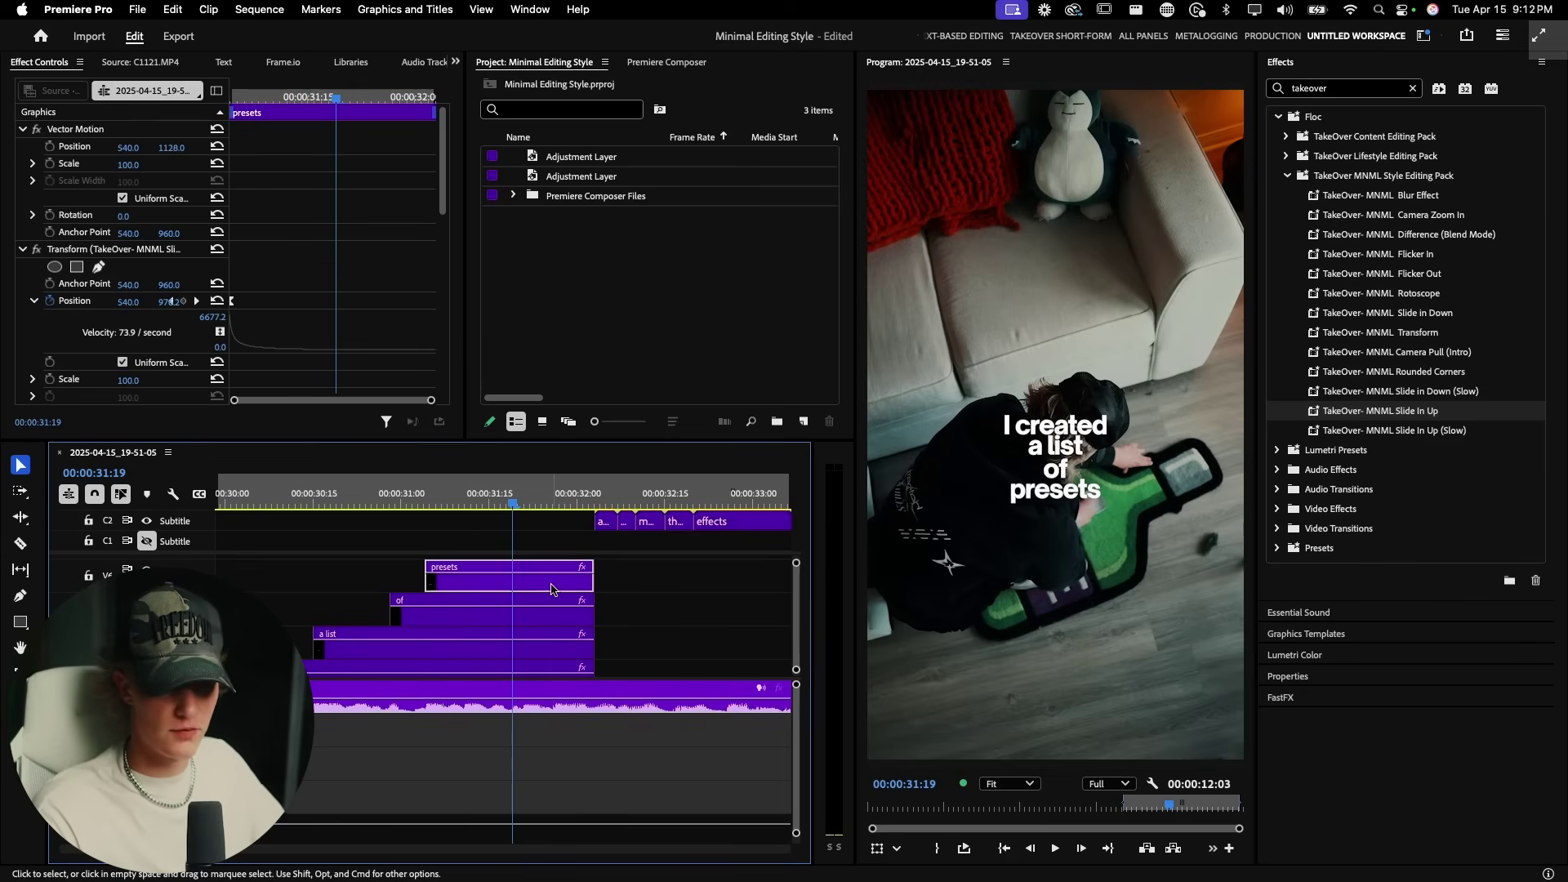
pyautogui.moveTo(127, 145); pyautogui.dragTo(192, 145)
pyautogui.click(425, 604)
pyautogui.moveTo(129, 148); pyautogui.dragTo(161, 148)
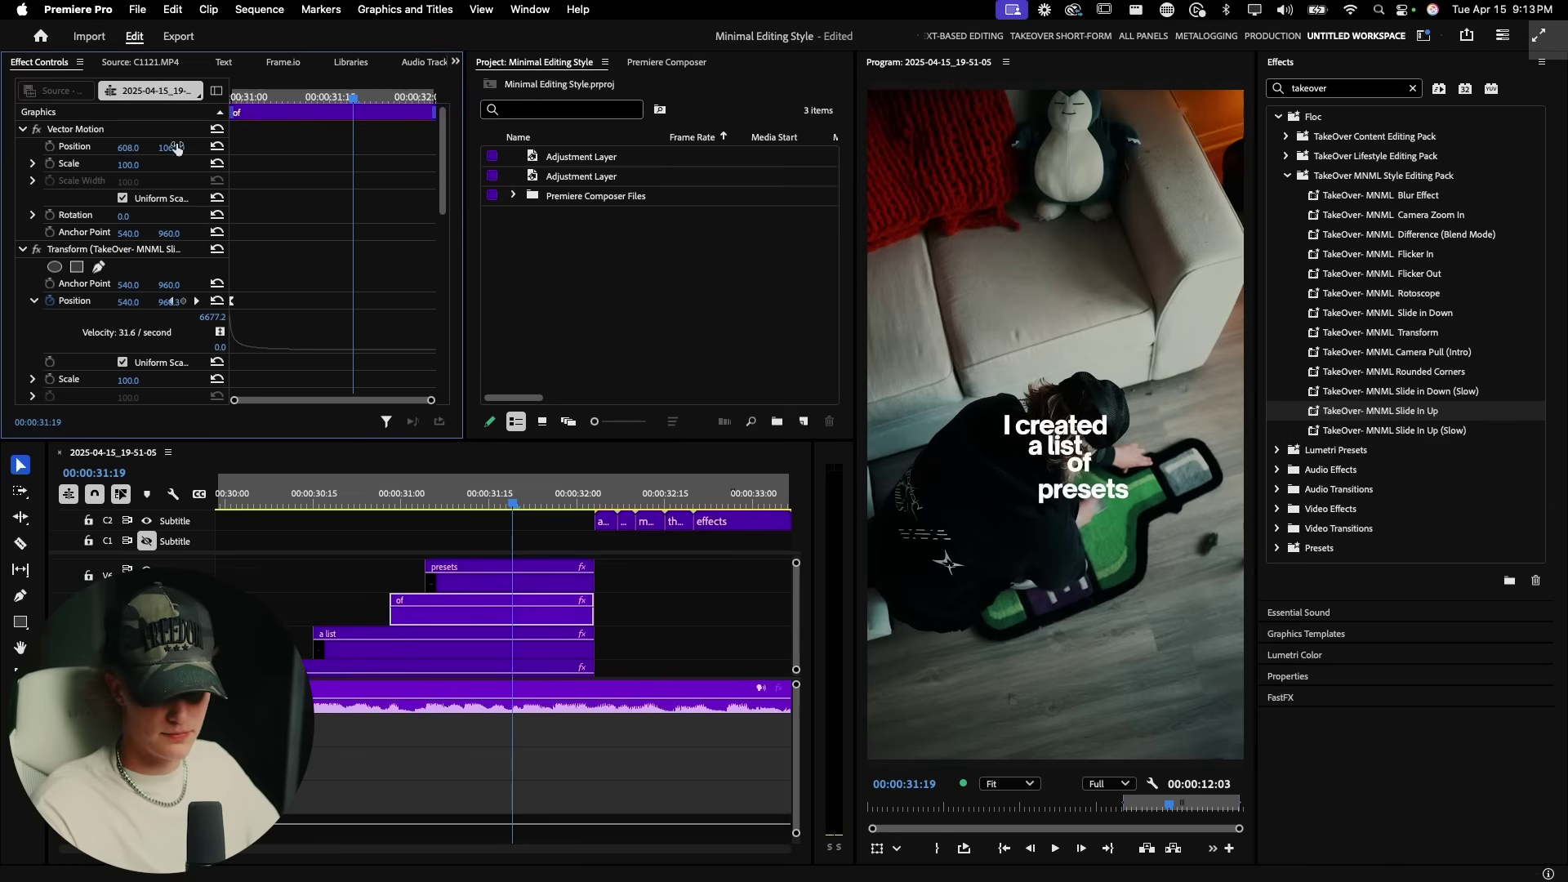
# Offset the "I created" caption to the left by setting its horizontal position to 473
pyautogui.click(363, 635)
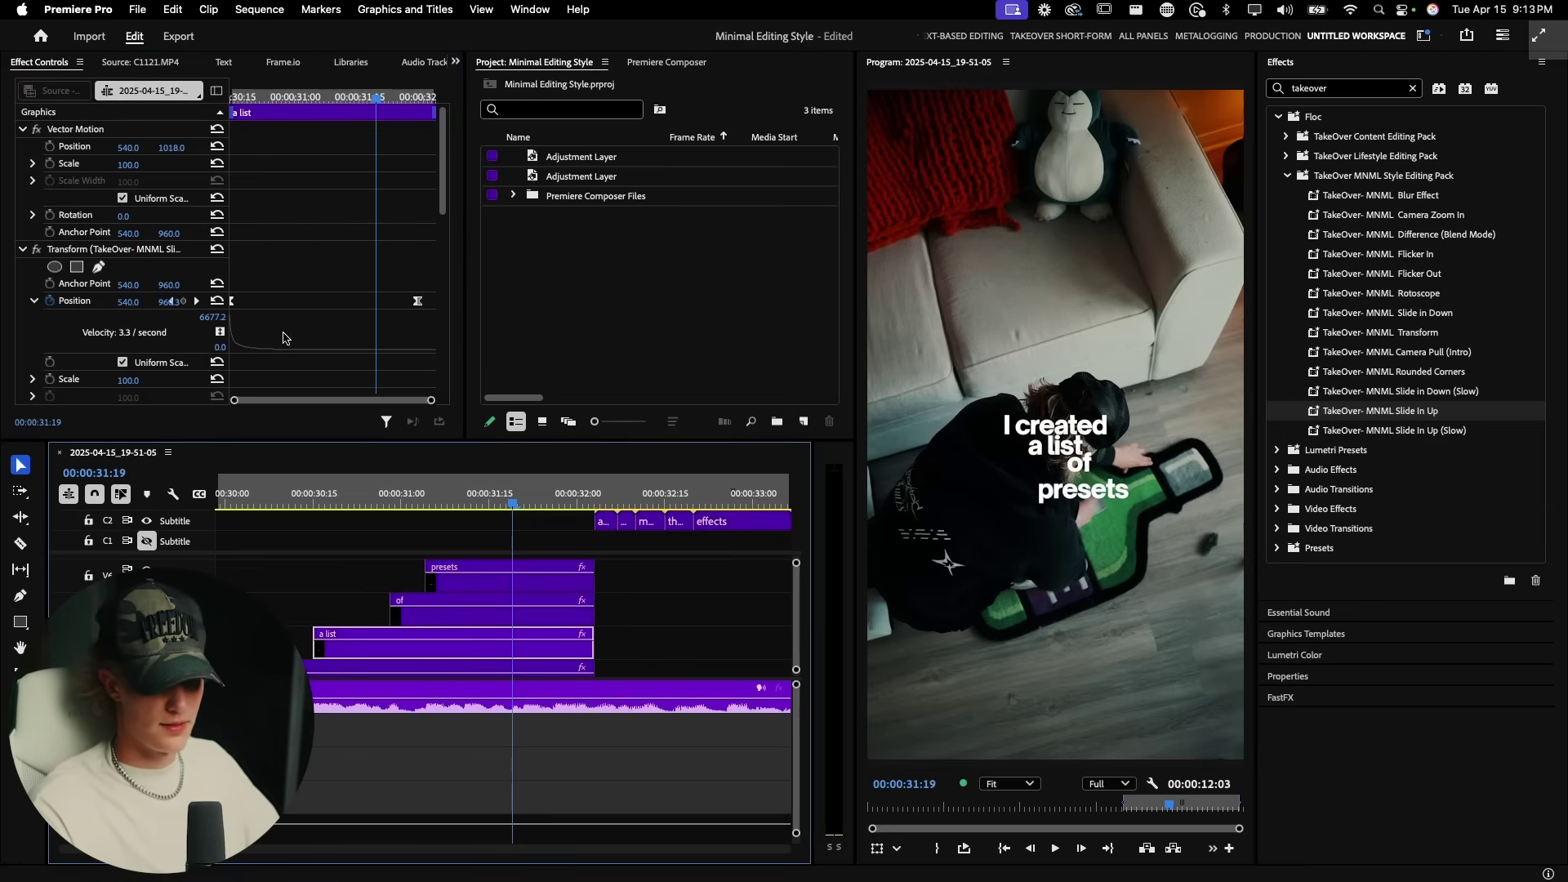
pyautogui.click(343, 667)
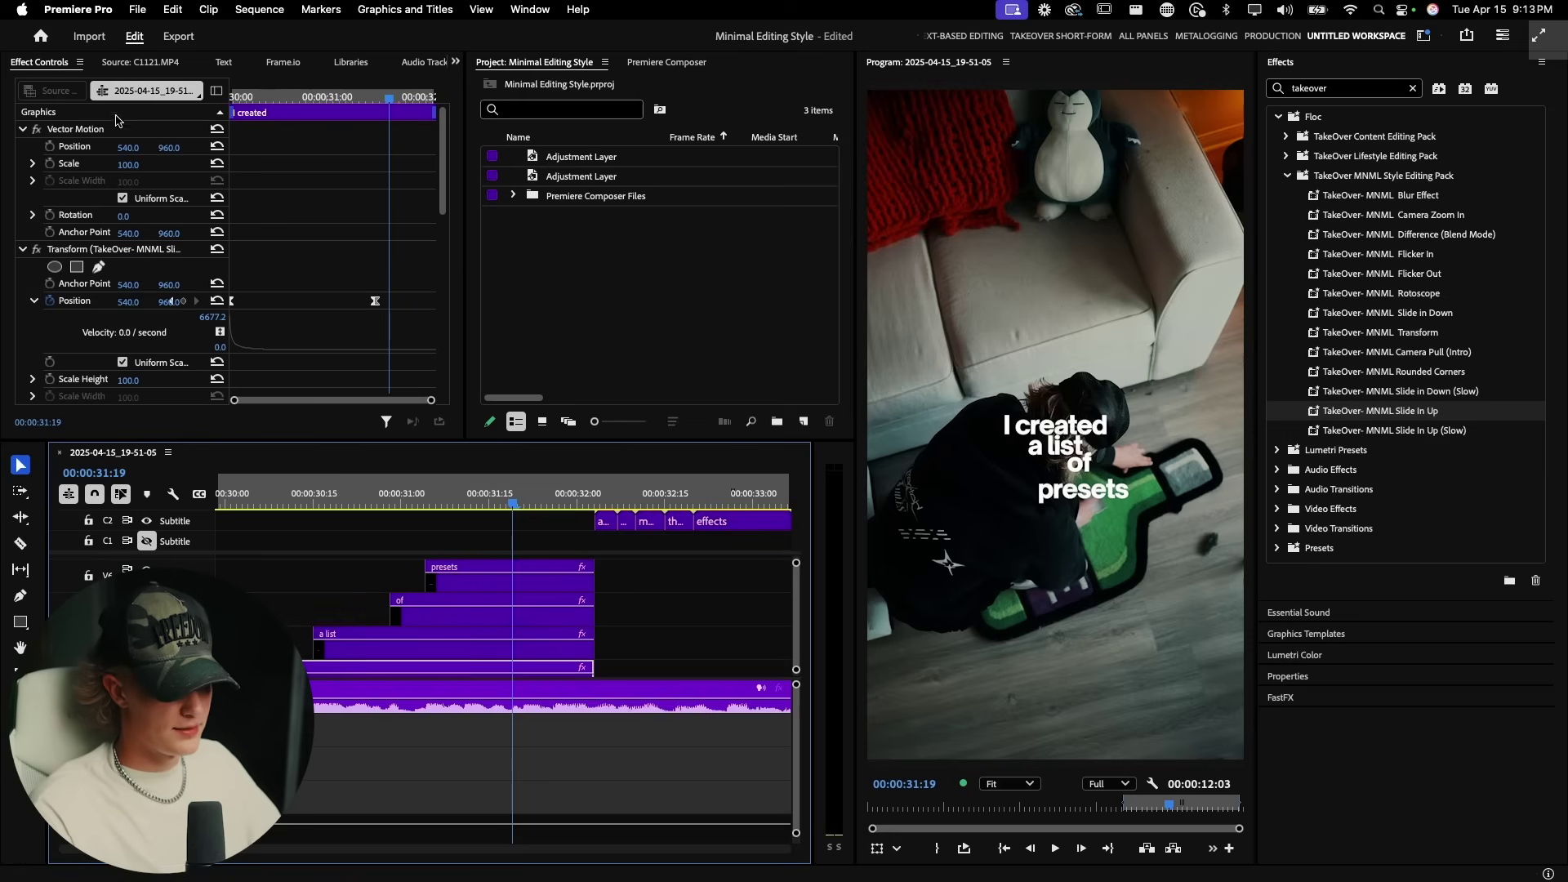
pyautogui.moveTo(125, 147); pyautogui.dragTo(151, 147)
pyautogui.moveTo(129, 148); pyautogui.dragTo(34, 148)
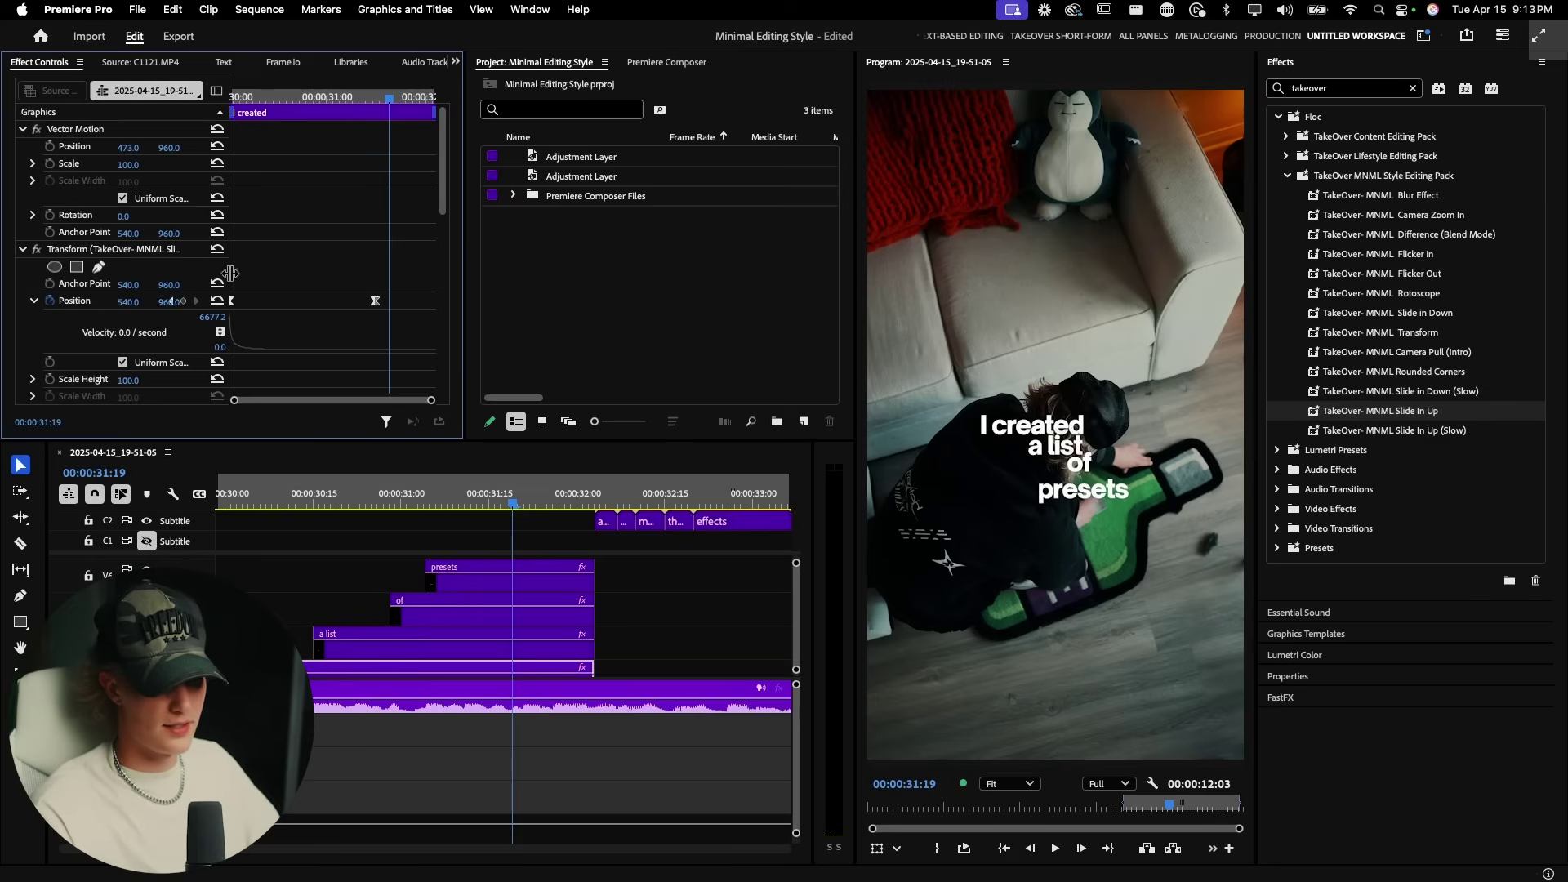
# Enlarge the "presets" caption to a scale of 173 at position 526, 1109, and play the staggered caption stack
pyautogui.click(506, 576)
pyautogui.moveTo(128, 164); pyautogui.dragTo(100, 148)
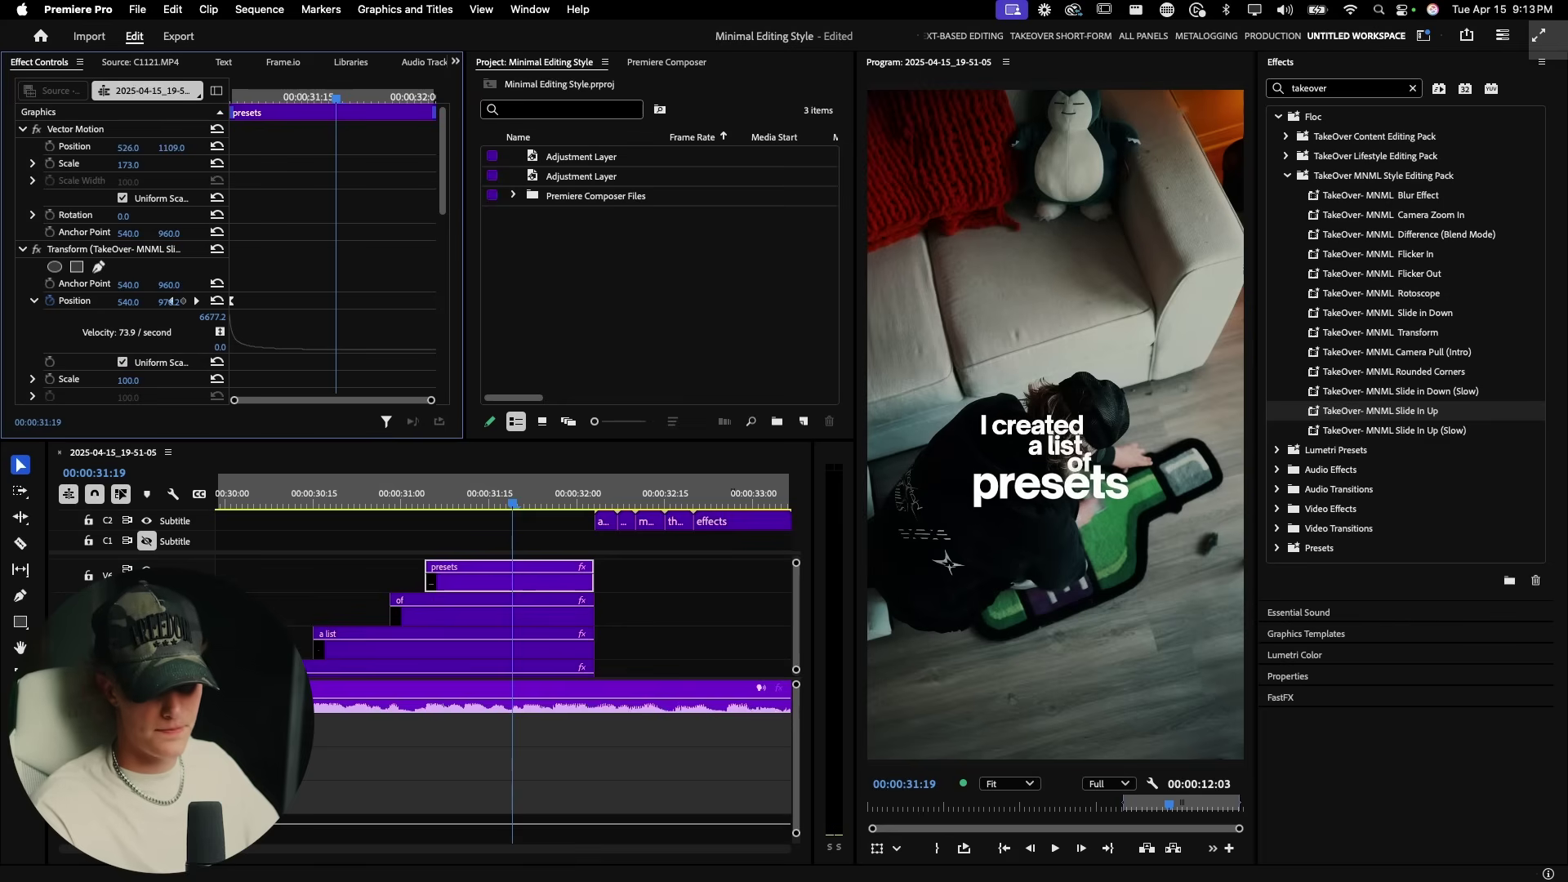
pyautogui.click(220, 504)
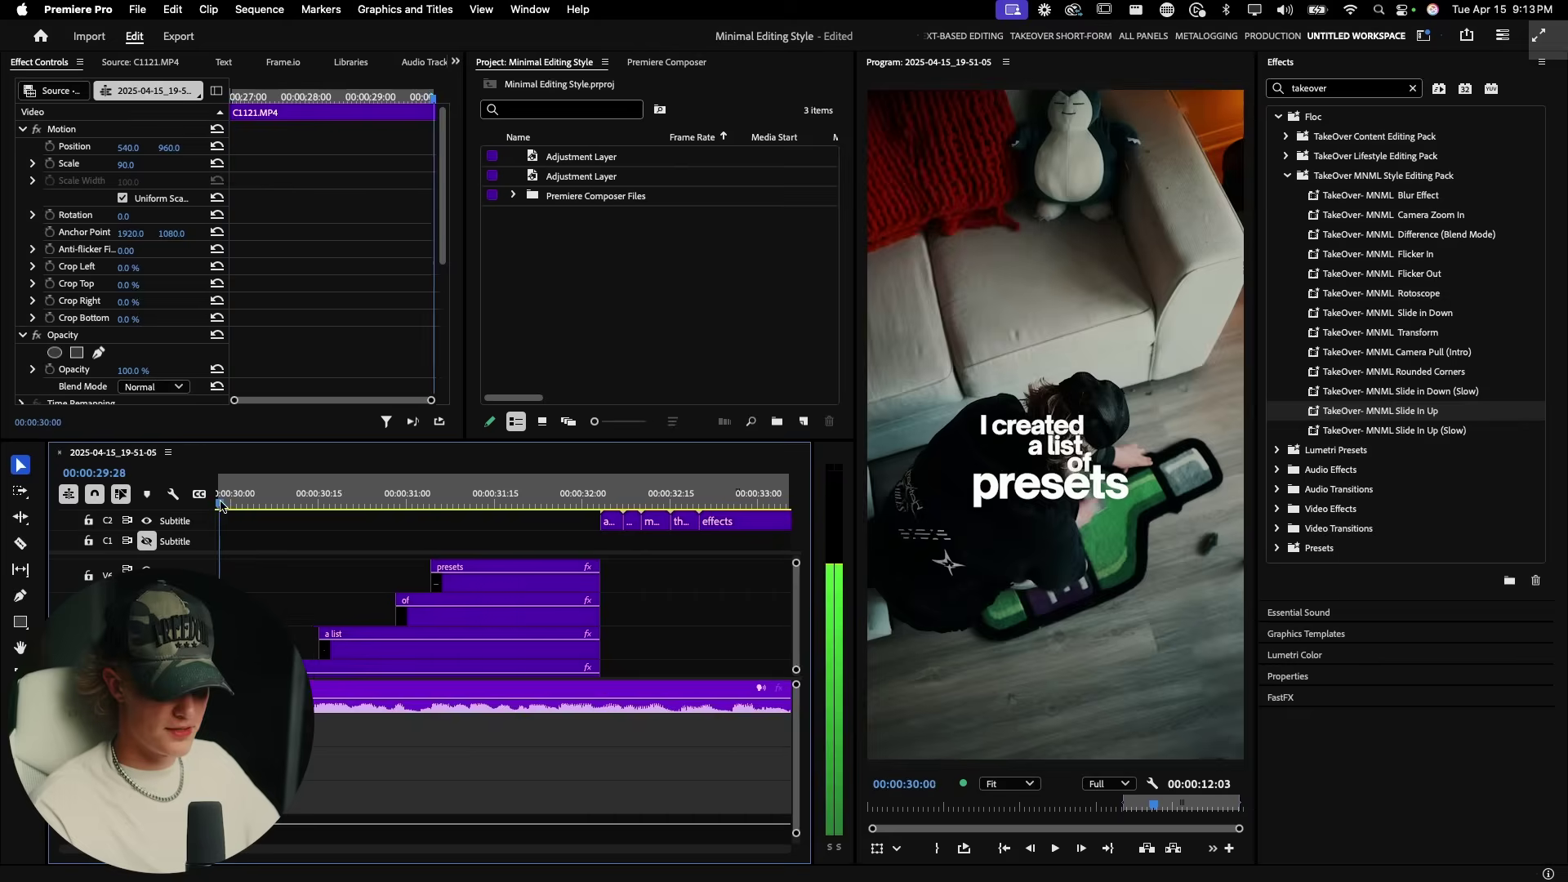
pyautogui.press('space')
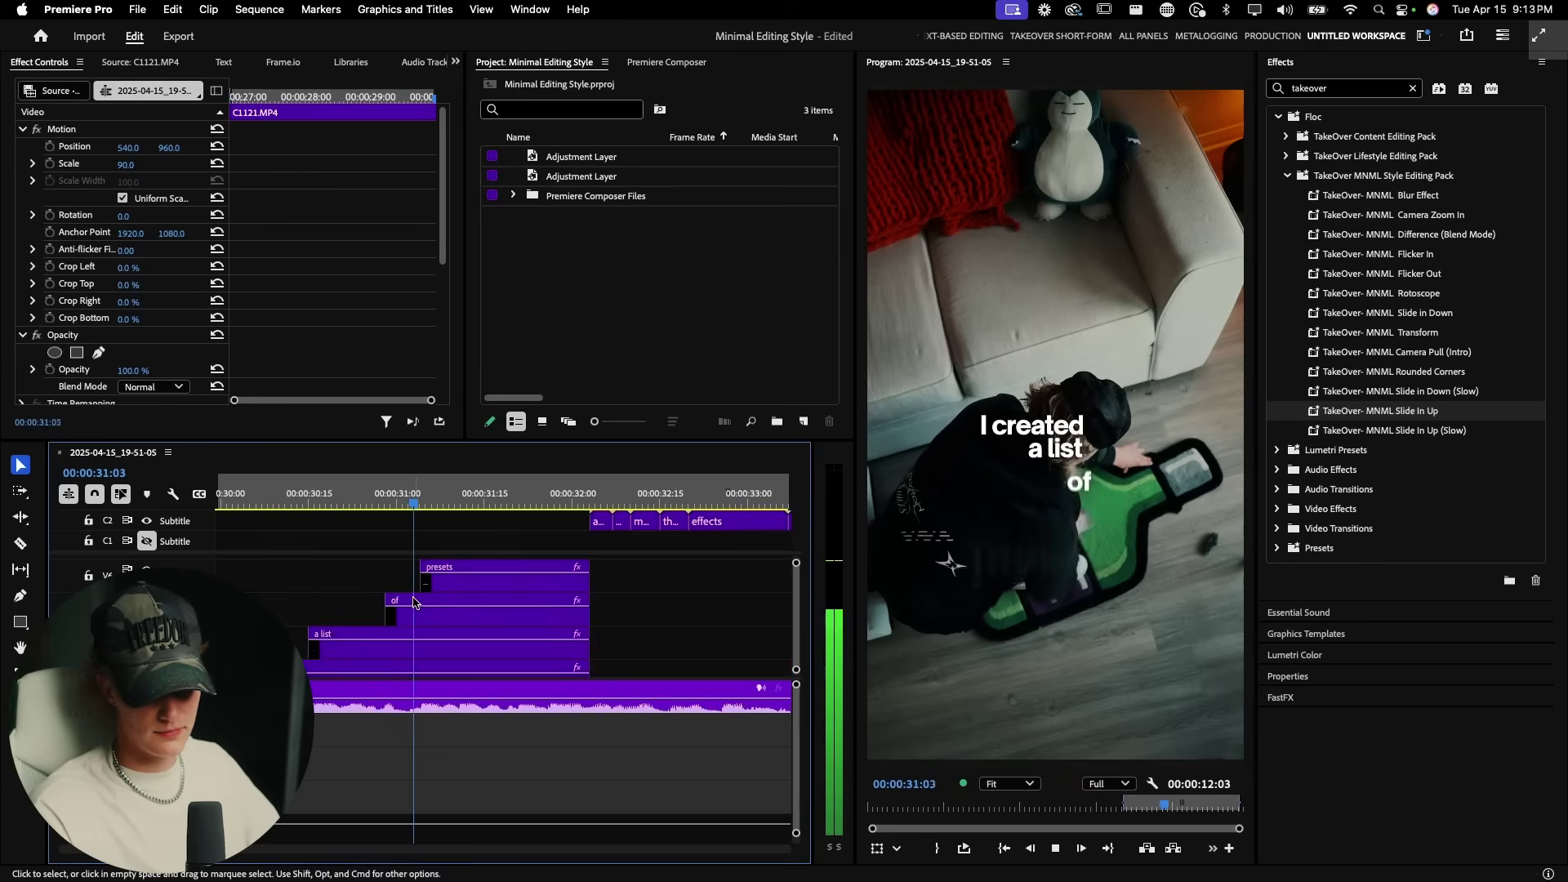
pyautogui.press('space')
# Nest the four stacked caption clips from "I created" to "presets" into one sequence, keeping the default name
pyautogui.moveTo(645, 574); pyautogui.dragTo(583, 596)
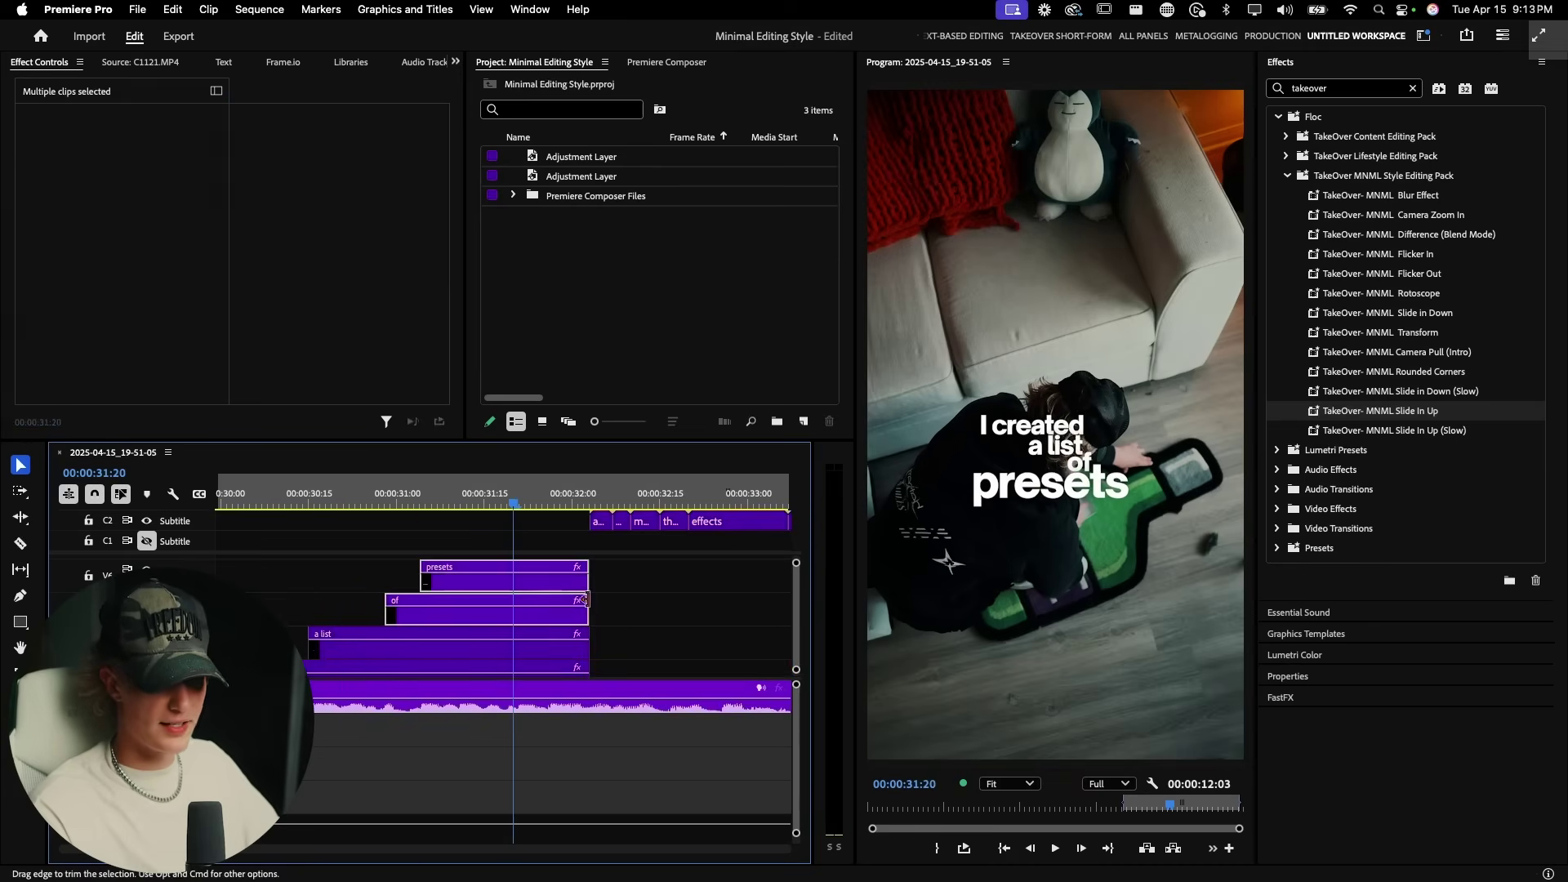
pyautogui.press('`')
pyautogui.press('`')
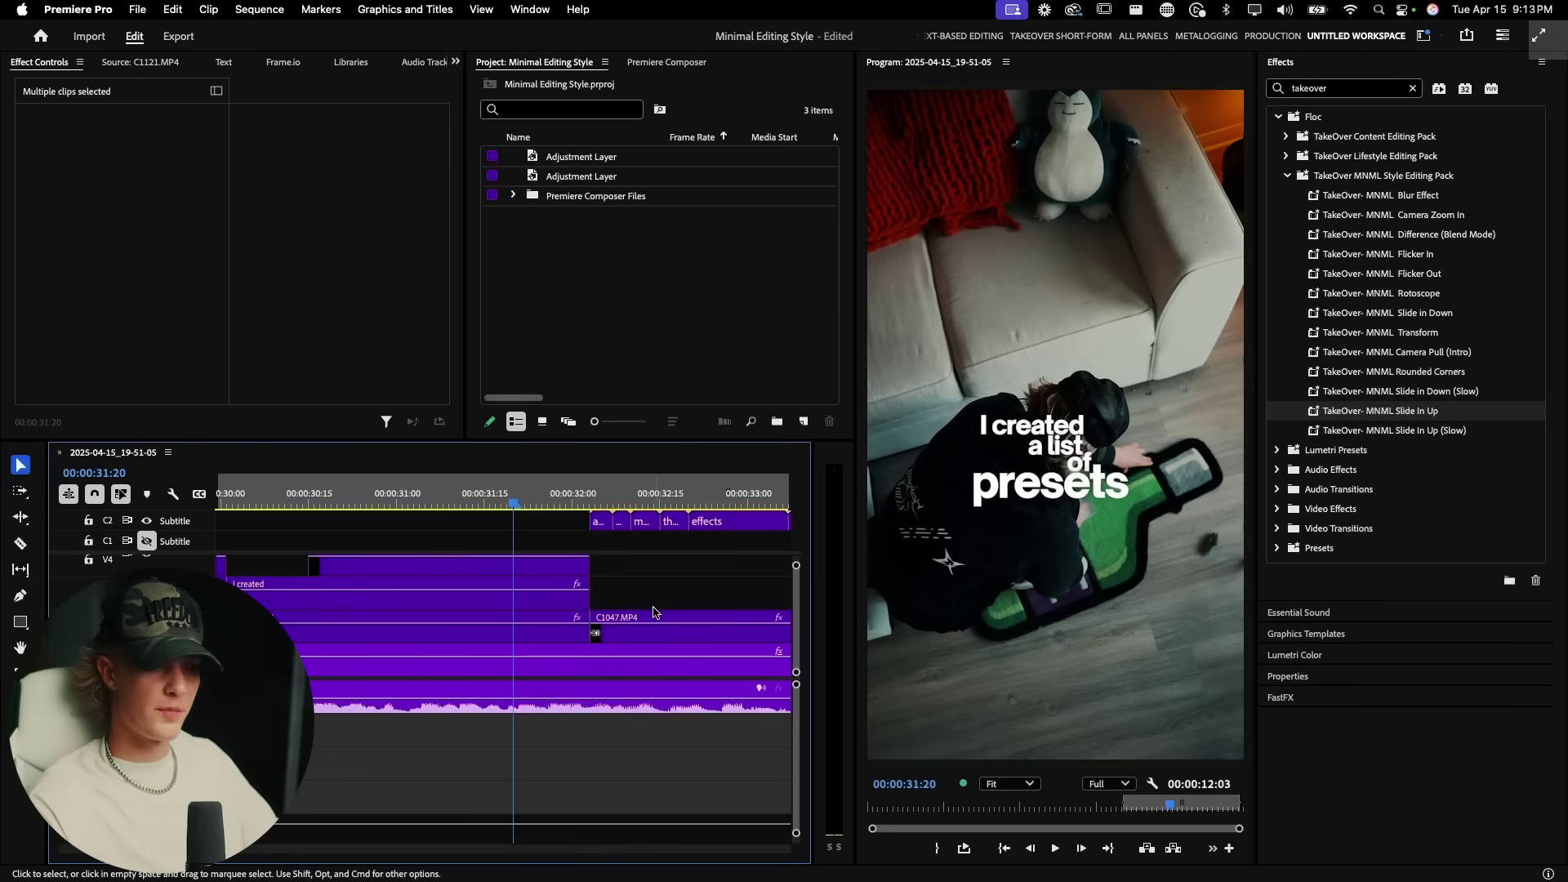
pyautogui.press('`')
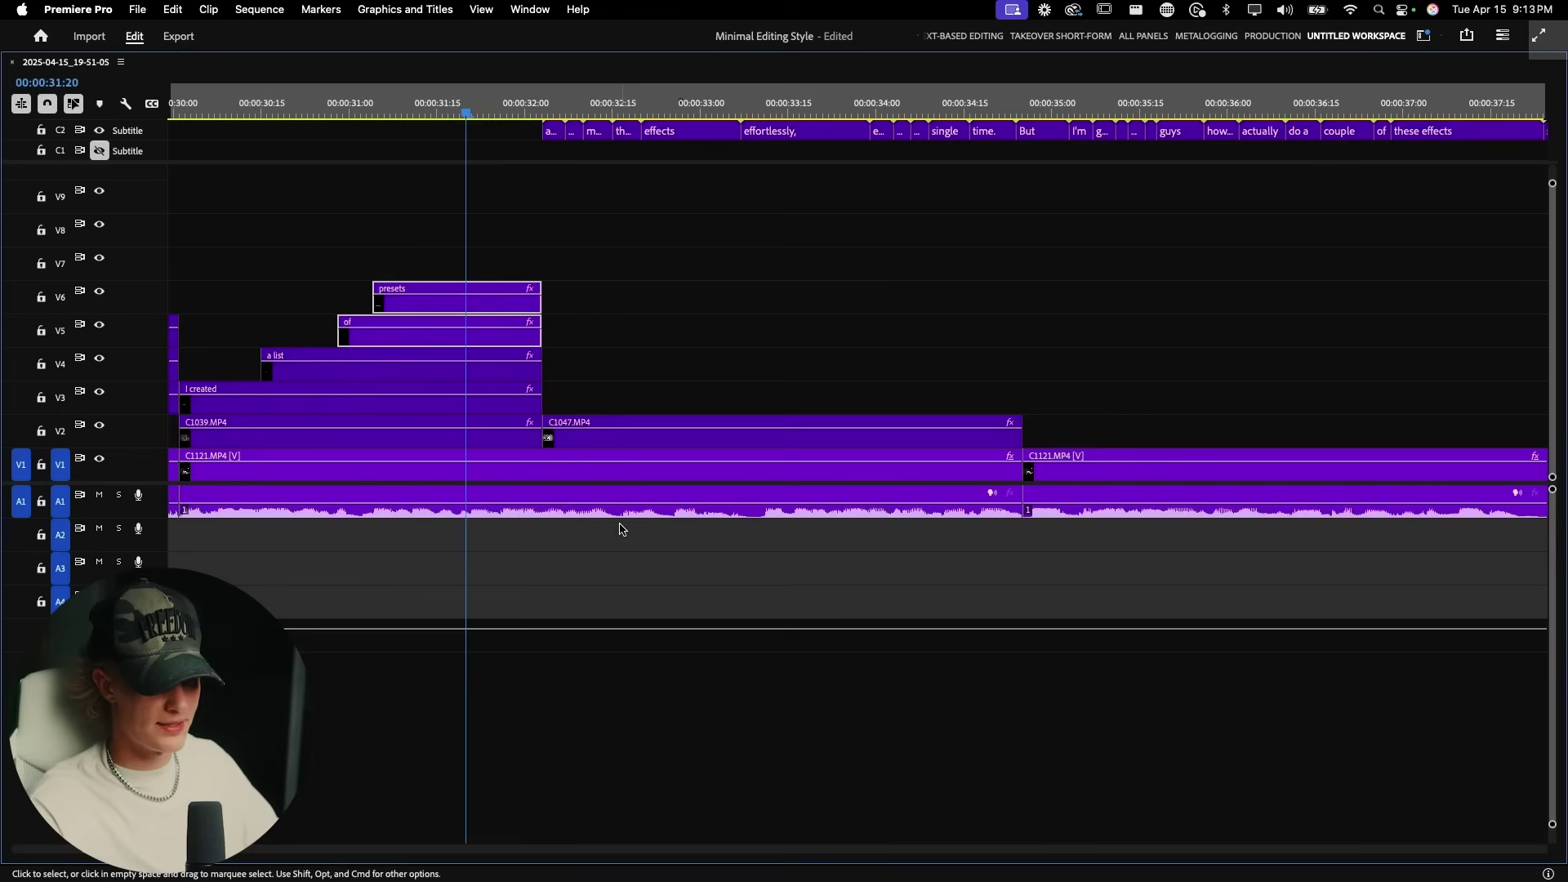
pyautogui.moveTo(621, 272); pyautogui.dragTo(453, 393)
pyautogui.rightClick(453, 393)
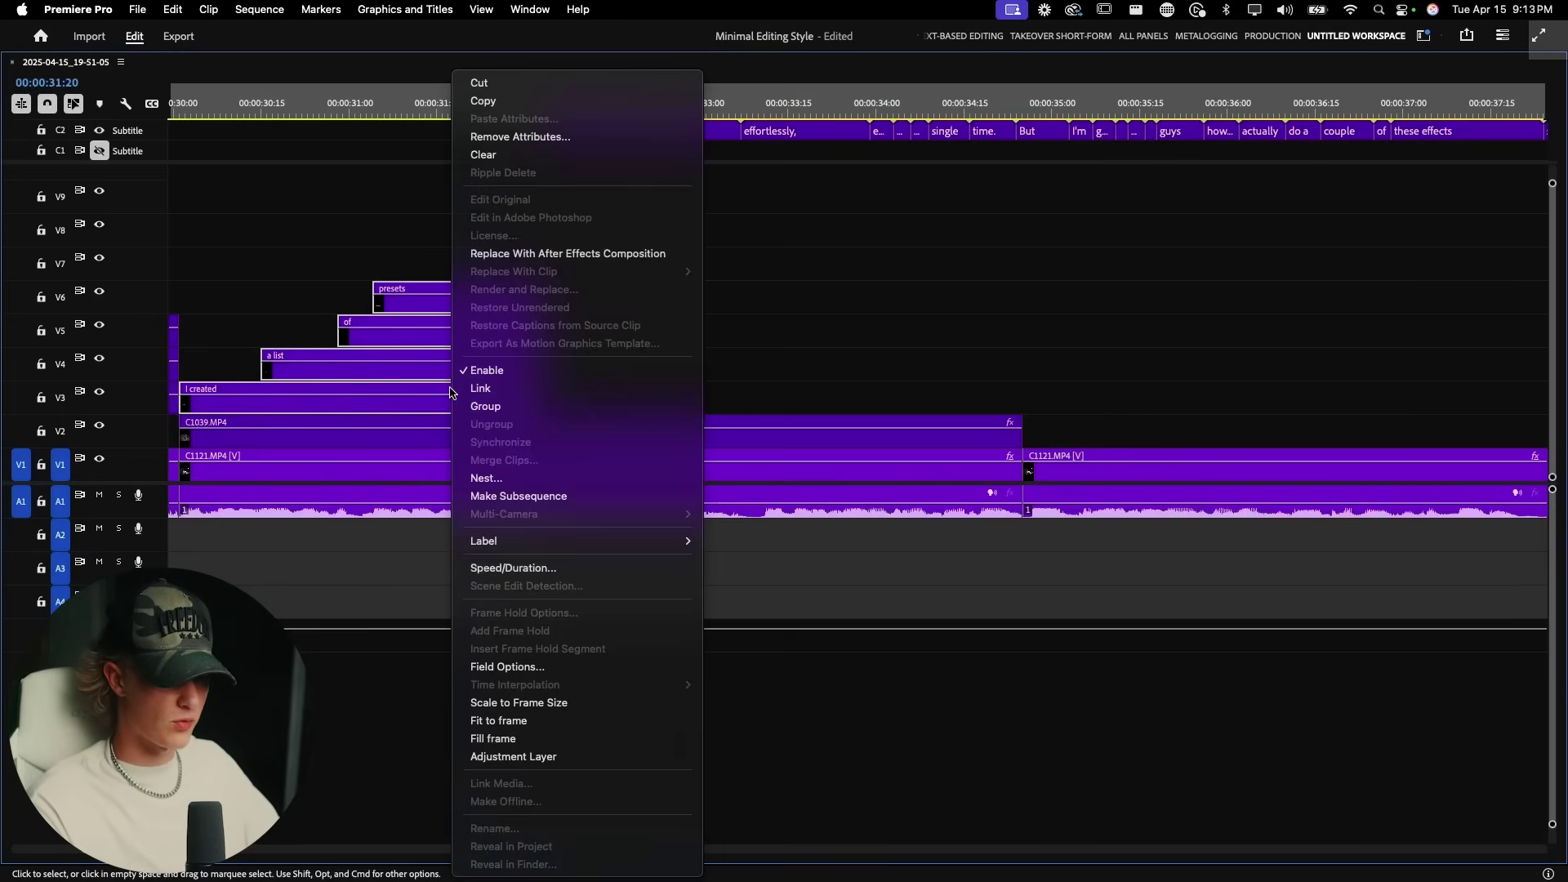
pyautogui.click(487, 477)
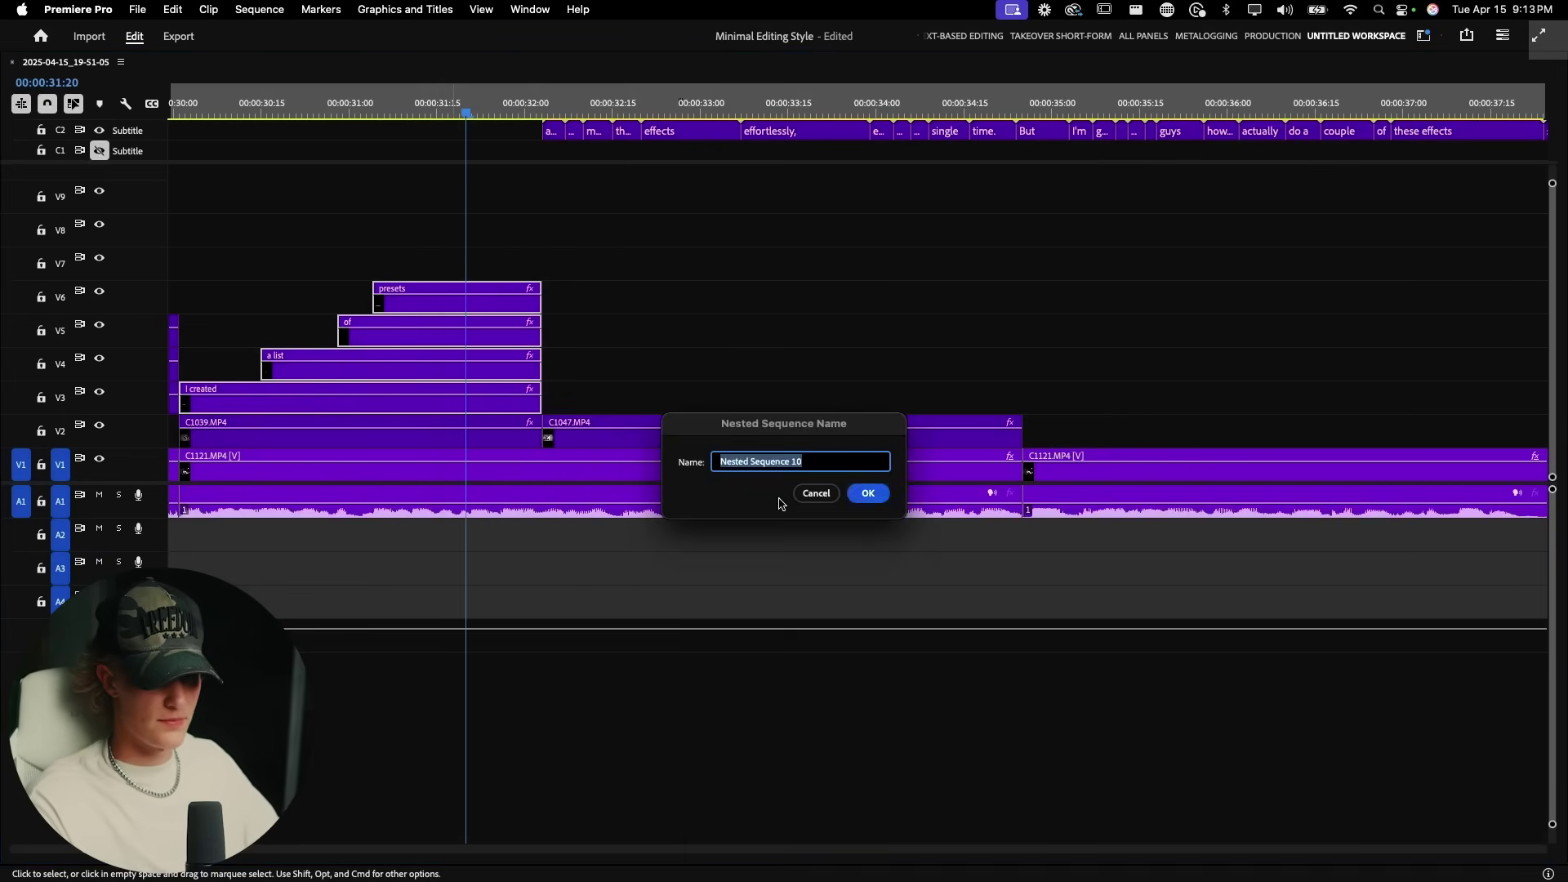
pyautogui.click(868, 491)
pyautogui.press('`')
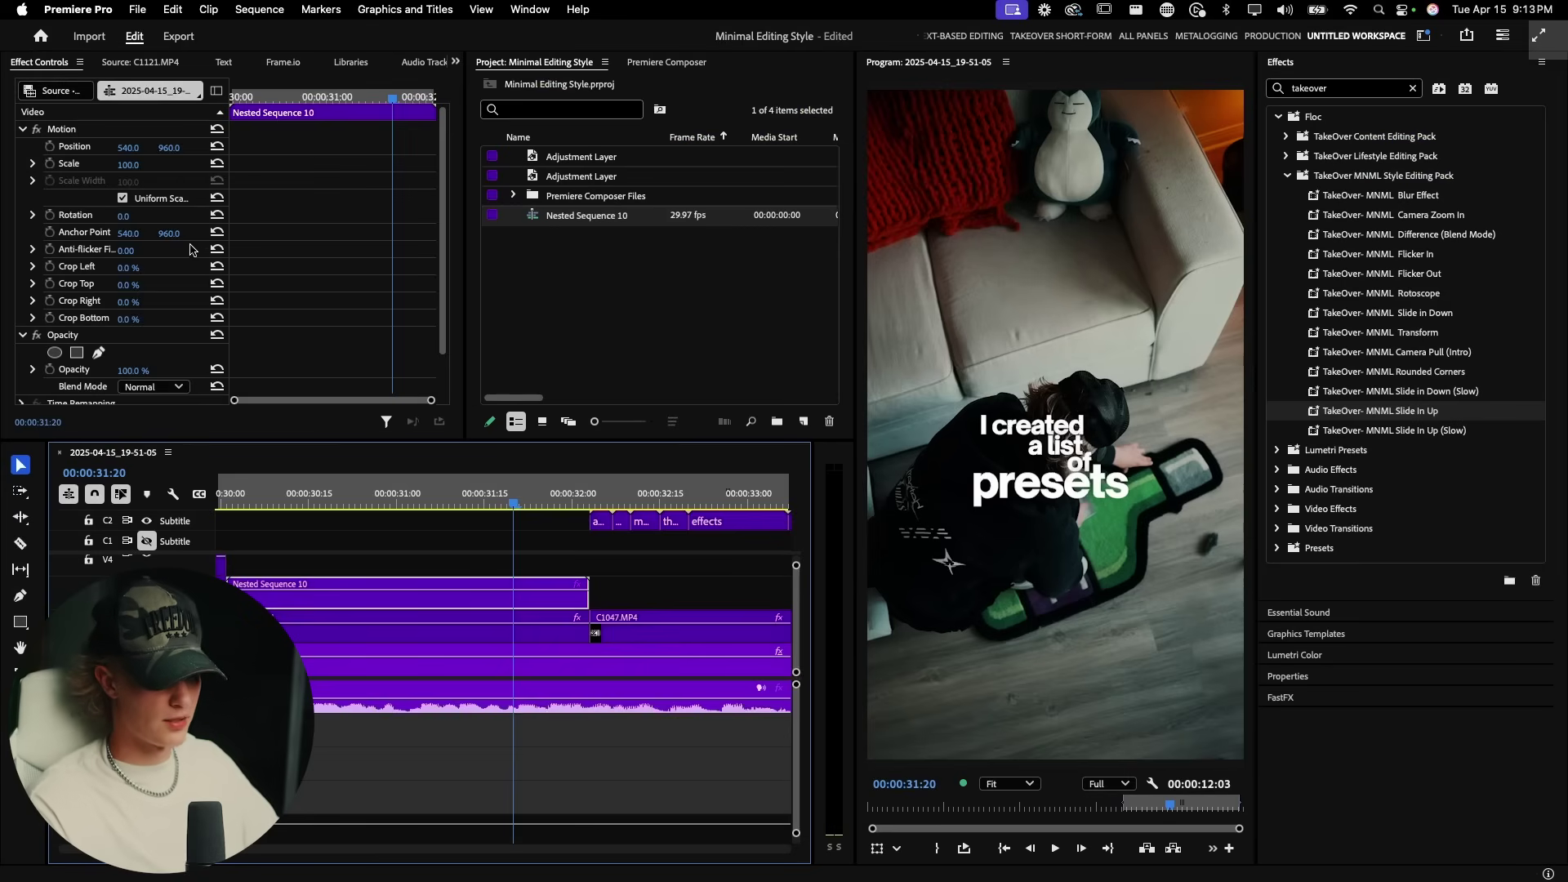
# Set the nested captions' scale to 142 and position to 597, 837, and play them from just before they start
pyautogui.moveTo(128, 148); pyautogui.dragTo(68, 148)
pyautogui.scroll(-5, 543, 564)
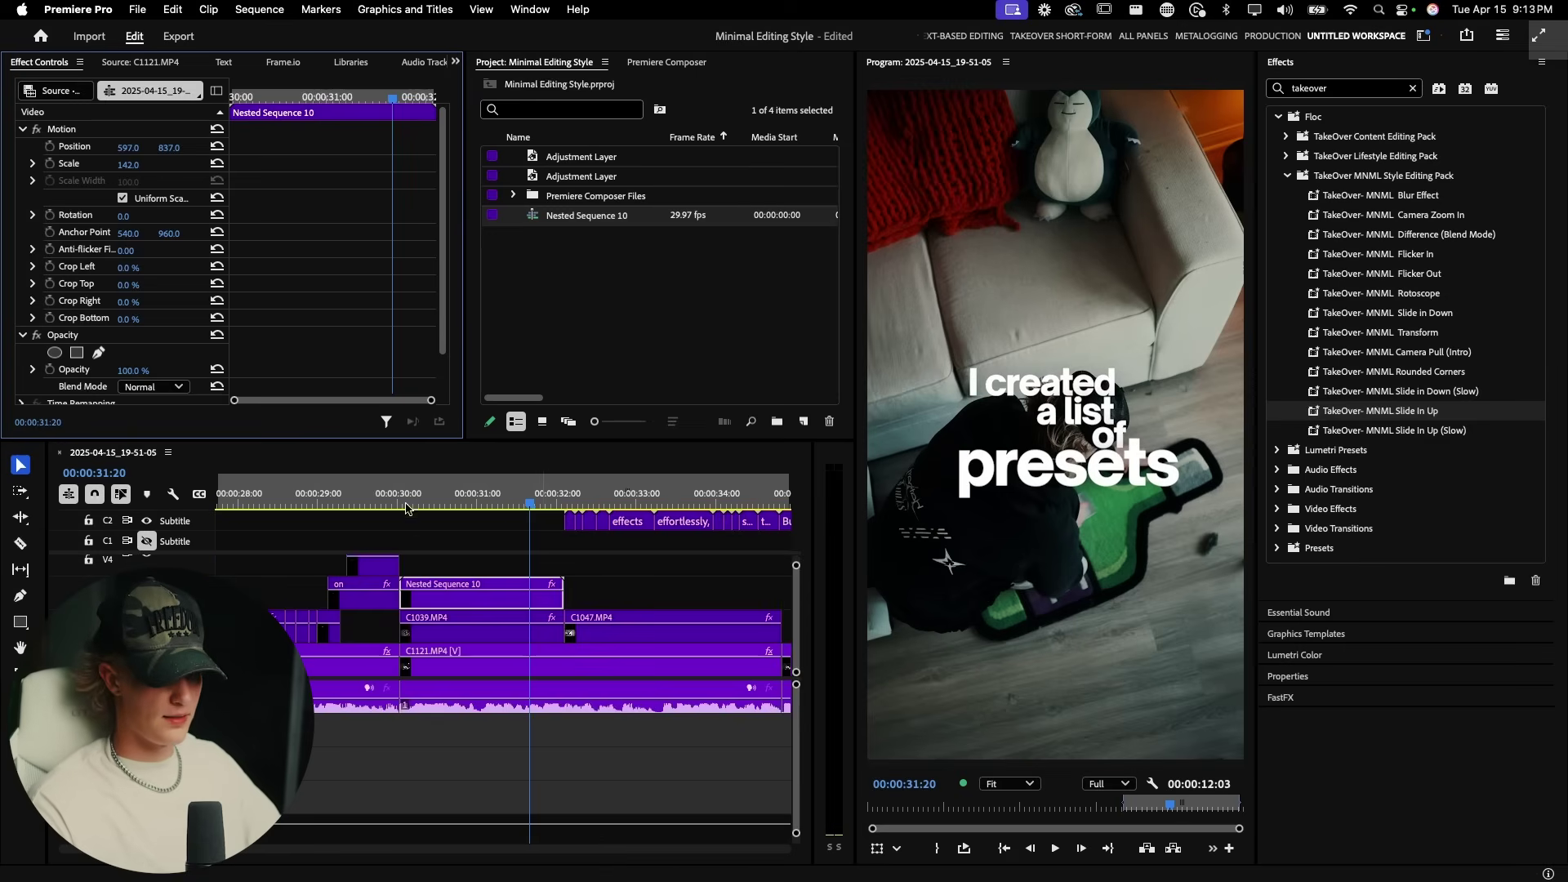
pyautogui.click(368, 504)
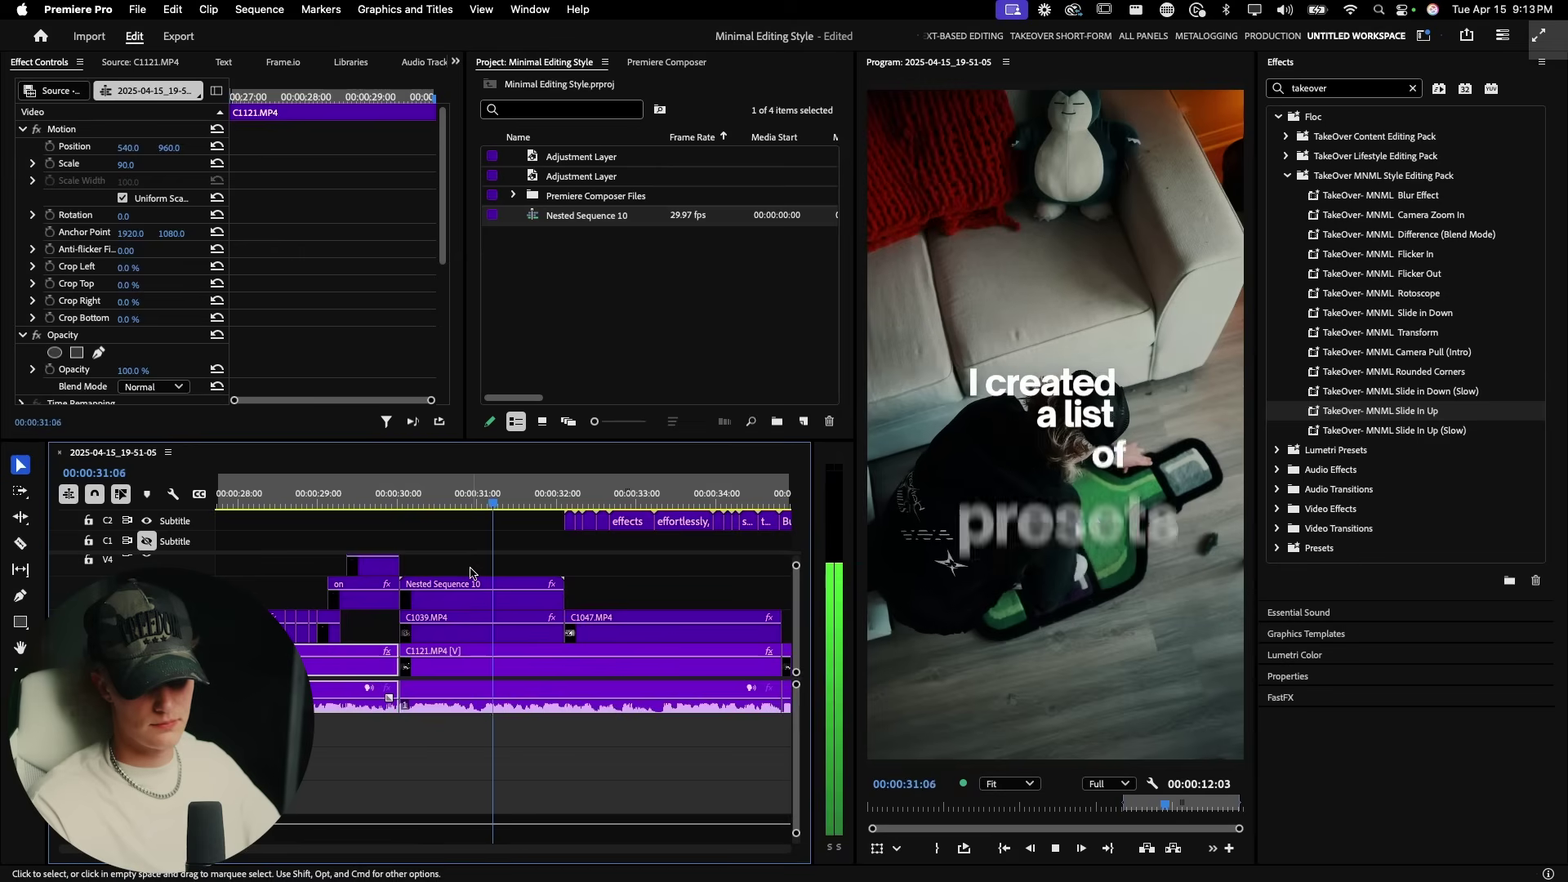
pyautogui.press('space')
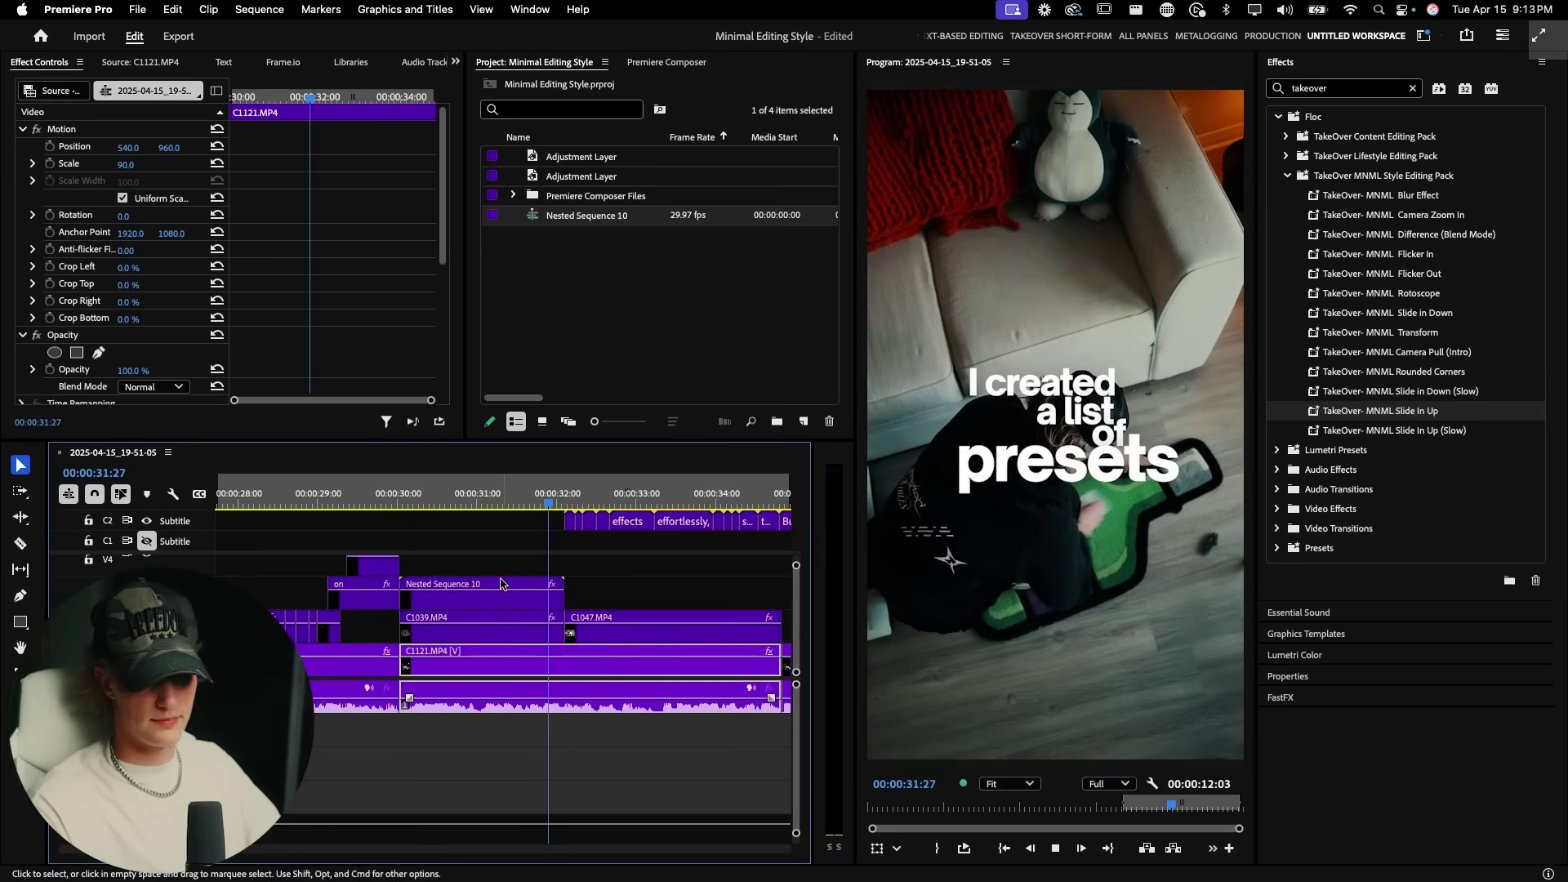
pyautogui.press('space')
# Try the TakeOver- MNML Flicker Out preset on the nested captions, play their ending, and undo the preset
pyautogui.click(500, 583)
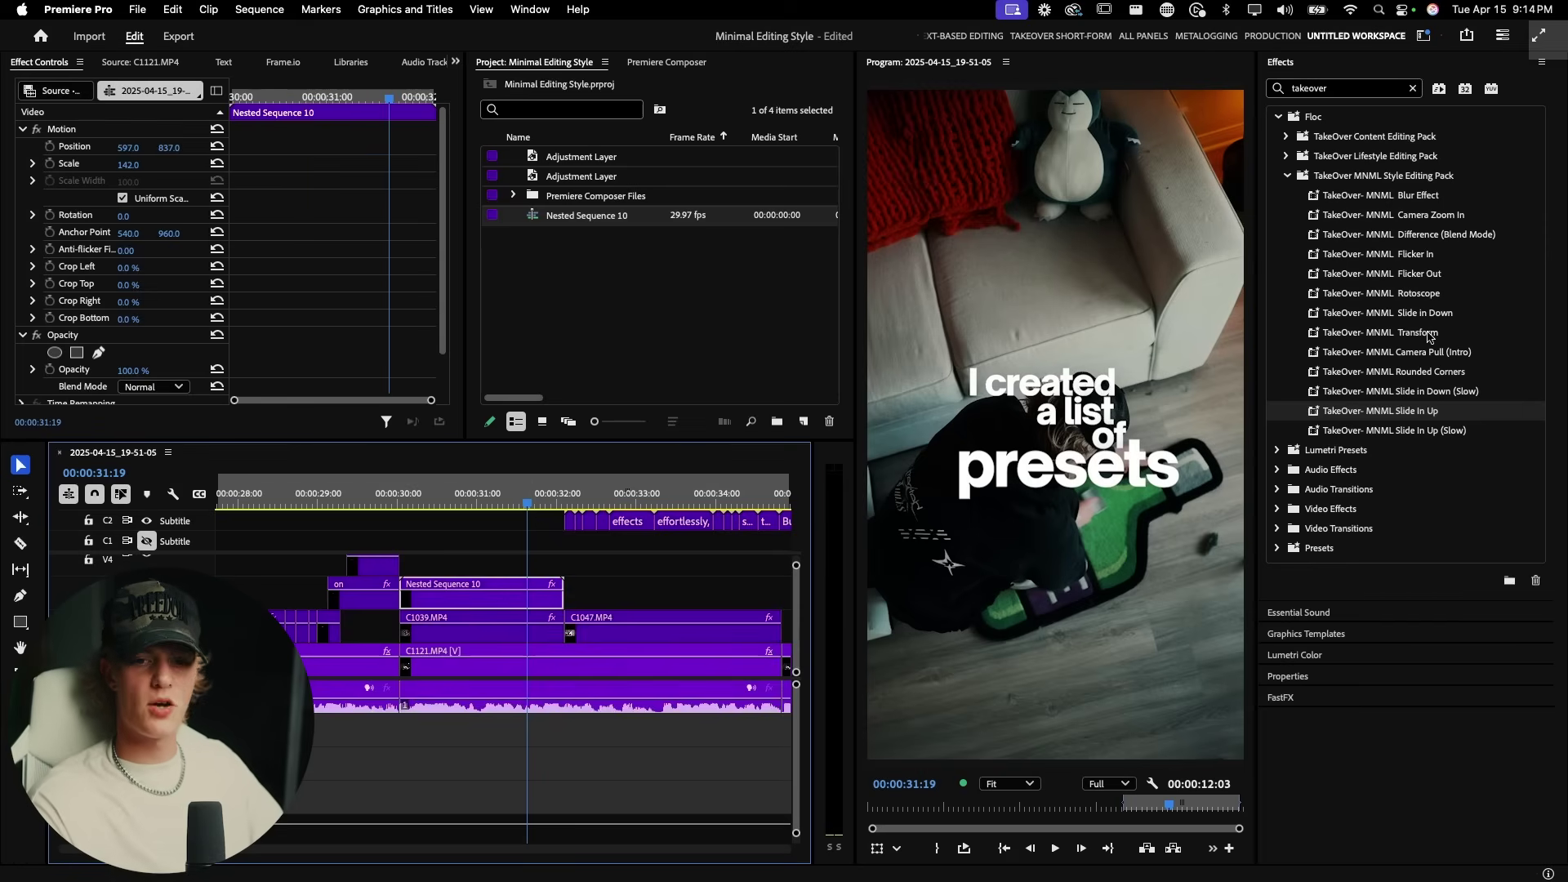
pyautogui.moveTo(1380, 273); pyautogui.dragTo(539, 592)
pyautogui.click(516, 504)
pyautogui.press('space')
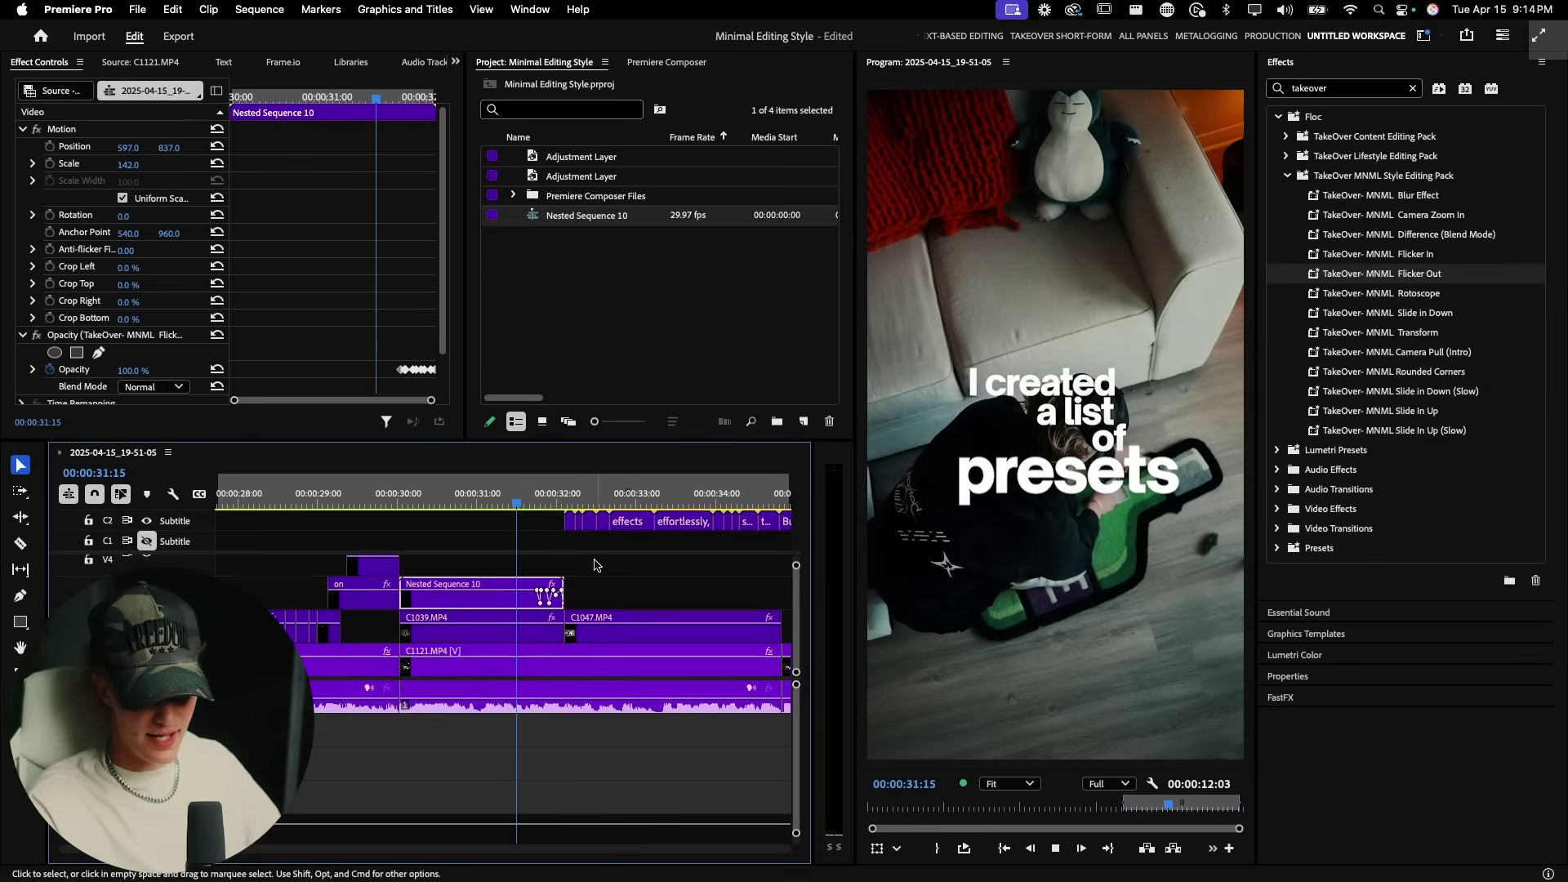
pyautogui.click(544, 495)
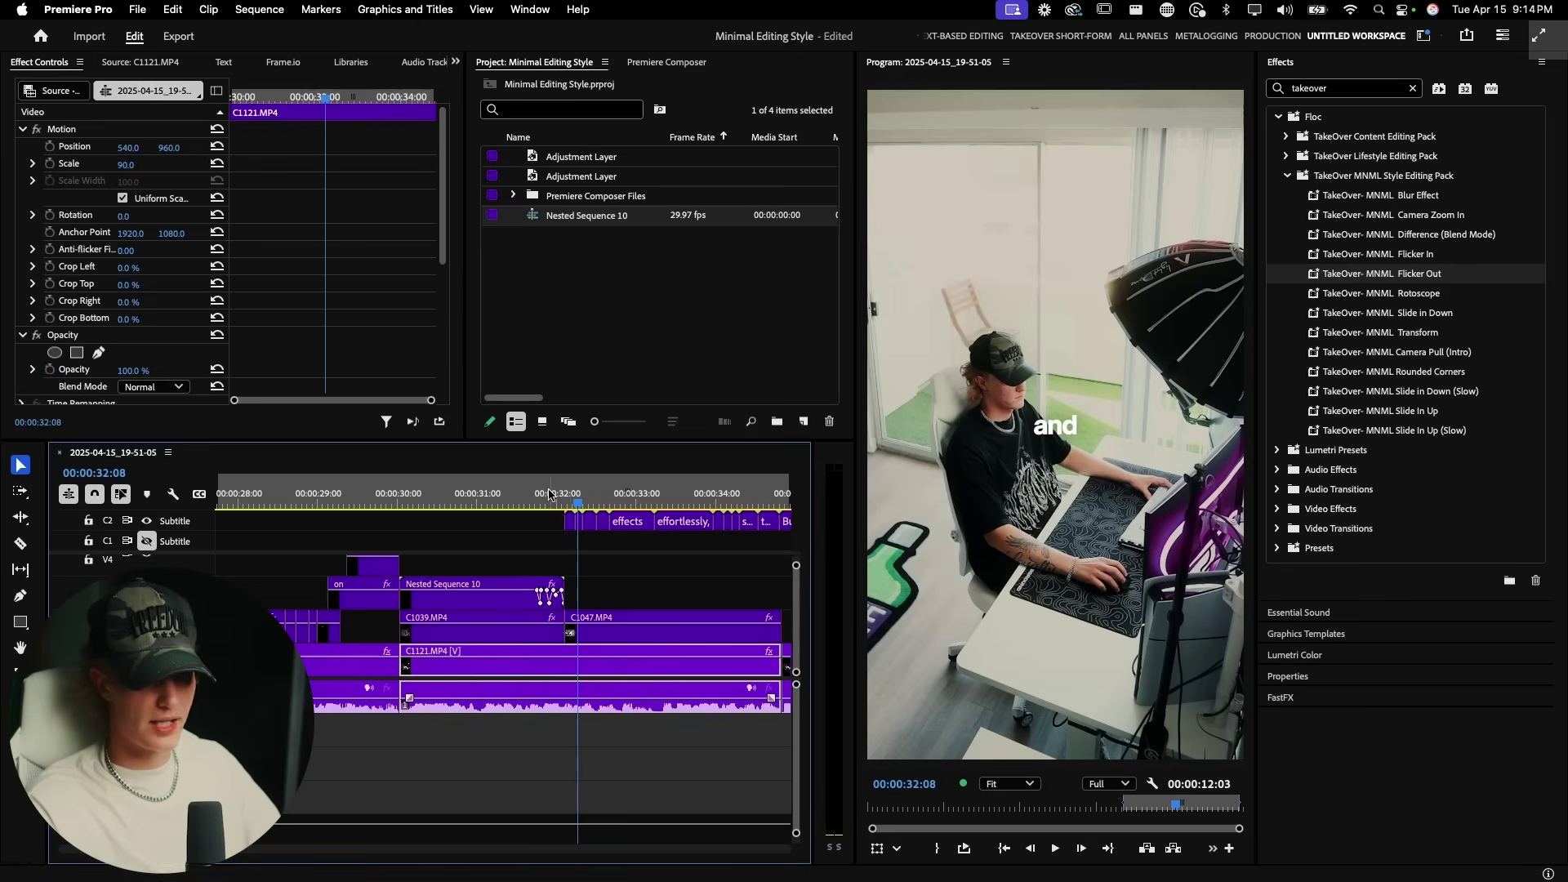
pyautogui.press('super+z')
# Add a row of closely spaced opacity keyframes near the end of the nested captions with the Pen tool
pyautogui.scroll(3, 548, 592)
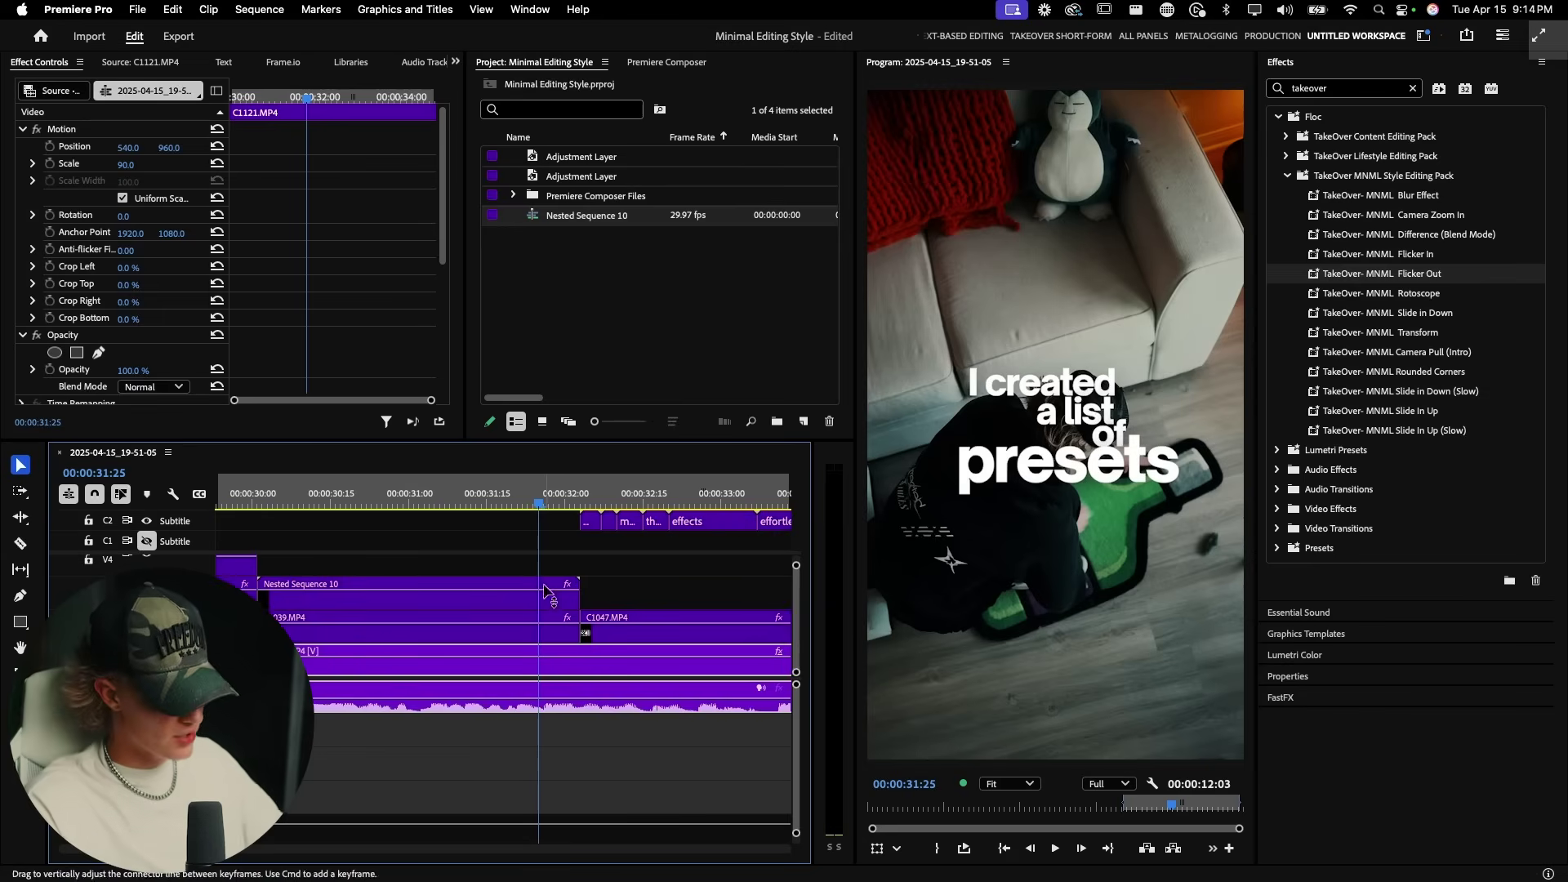
pyautogui.press('p')
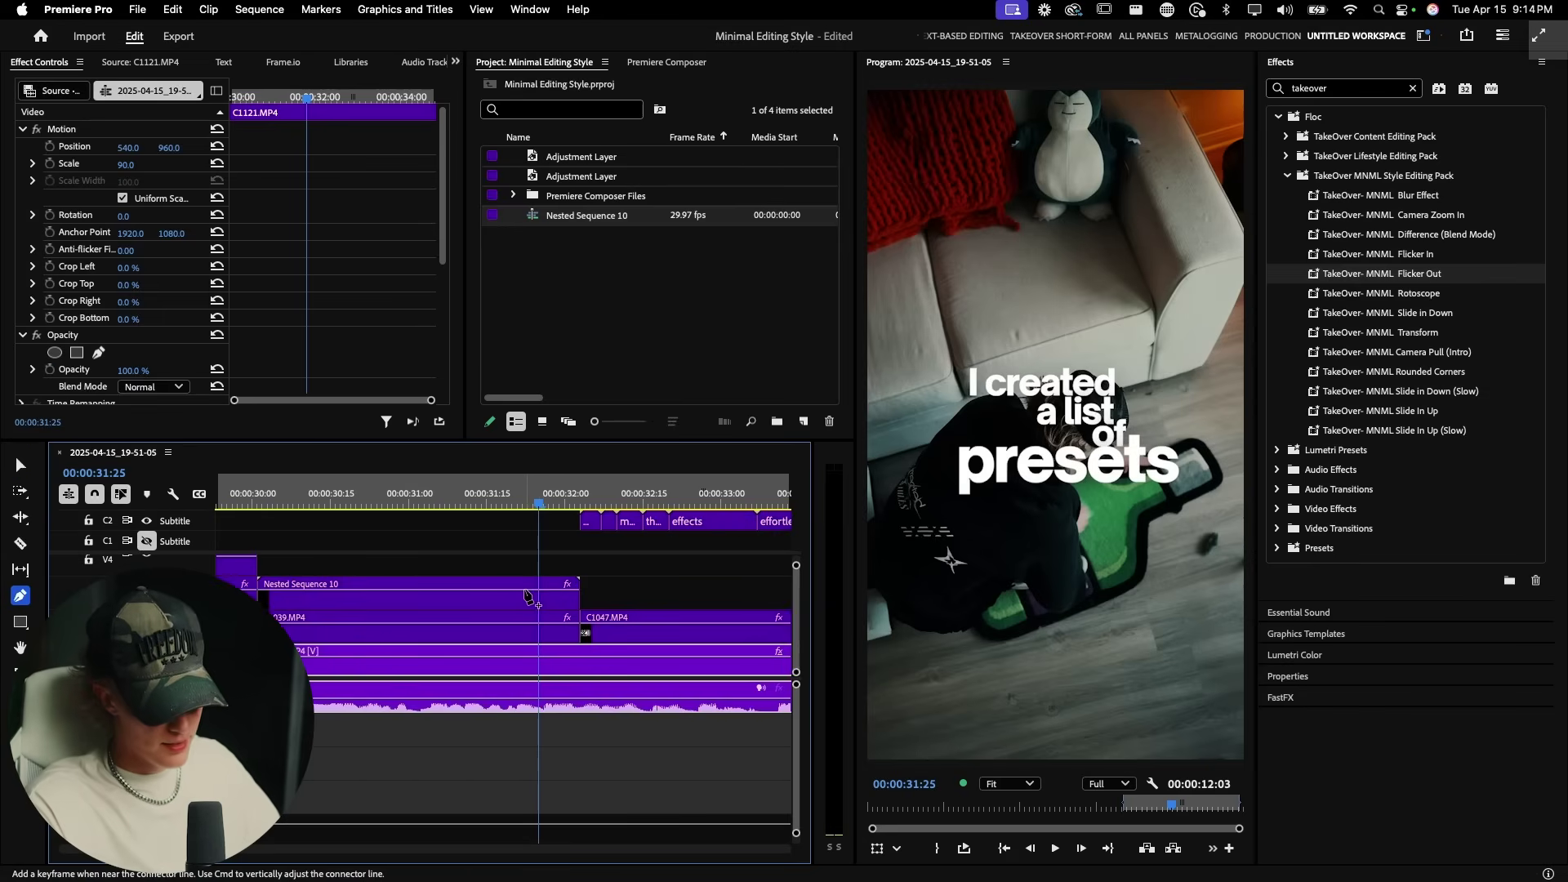
pyautogui.click(525, 590)
pyautogui.click(532, 590)
pyautogui.click(540, 589)
pyautogui.click(547, 590)
pyautogui.click(557, 590)
pyautogui.click(564, 590)
pyautogui.click(571, 589)
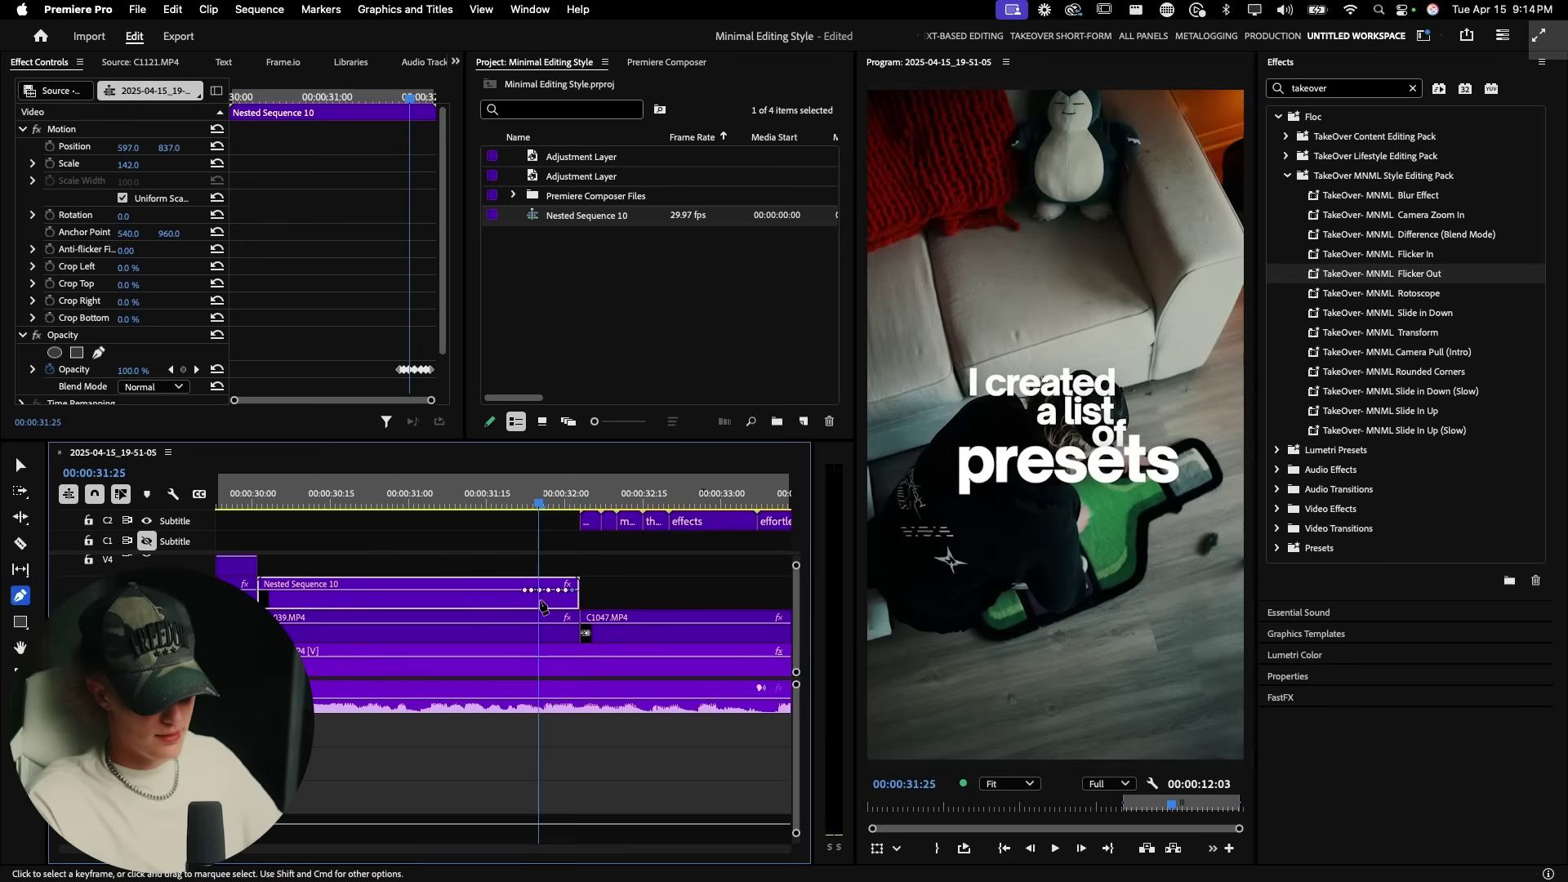
# Lower every other opacity keyframe to form a zigzag flicker, and play the end of the nested captions
pyautogui.press('=')
pyautogui.moveTo(543, 607)
pyautogui.mouseDown()
pyautogui.moveTo(603, 596)
pyautogui.moveTo(531, 591)
pyautogui.moveTo(546, 605)
pyautogui.moveTo(549, 589)
pyautogui.mouseUp()
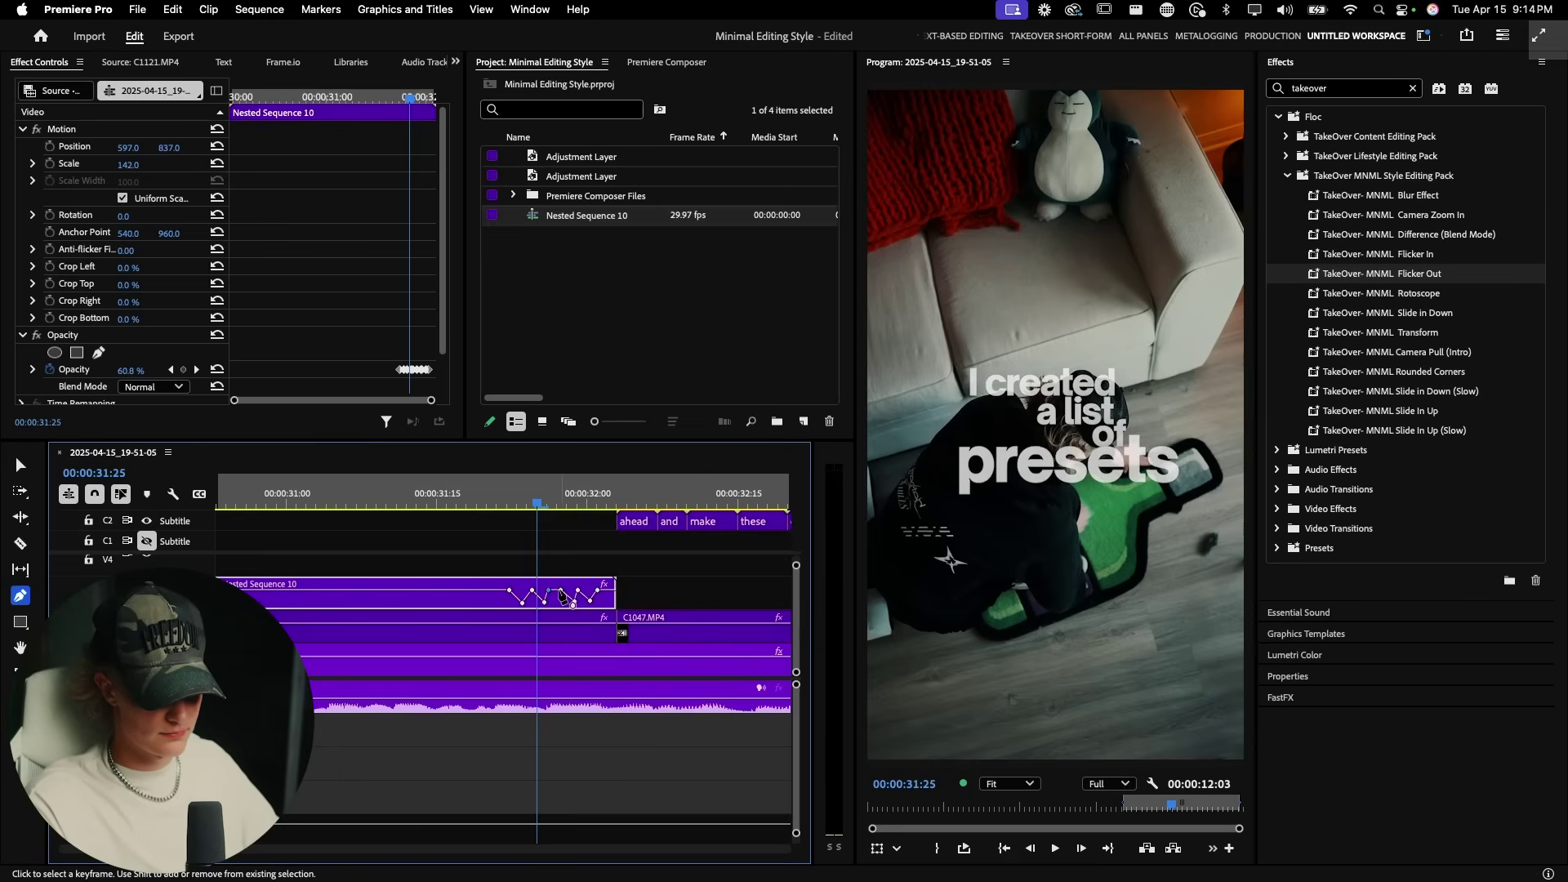
pyautogui.click(428, 501)
pyautogui.press('-')
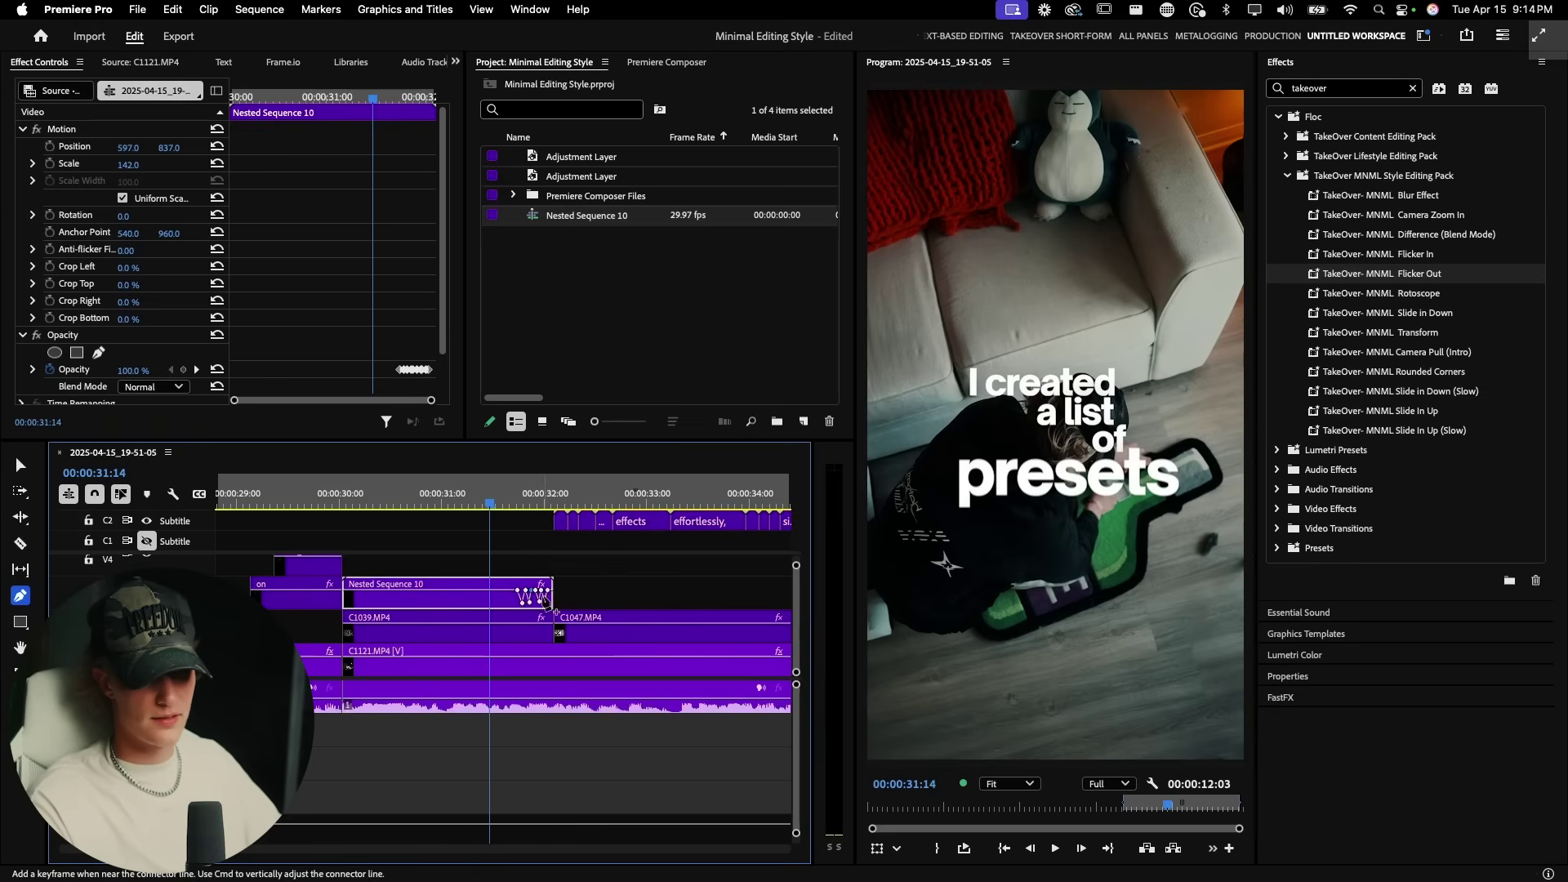
pyautogui.press('space')
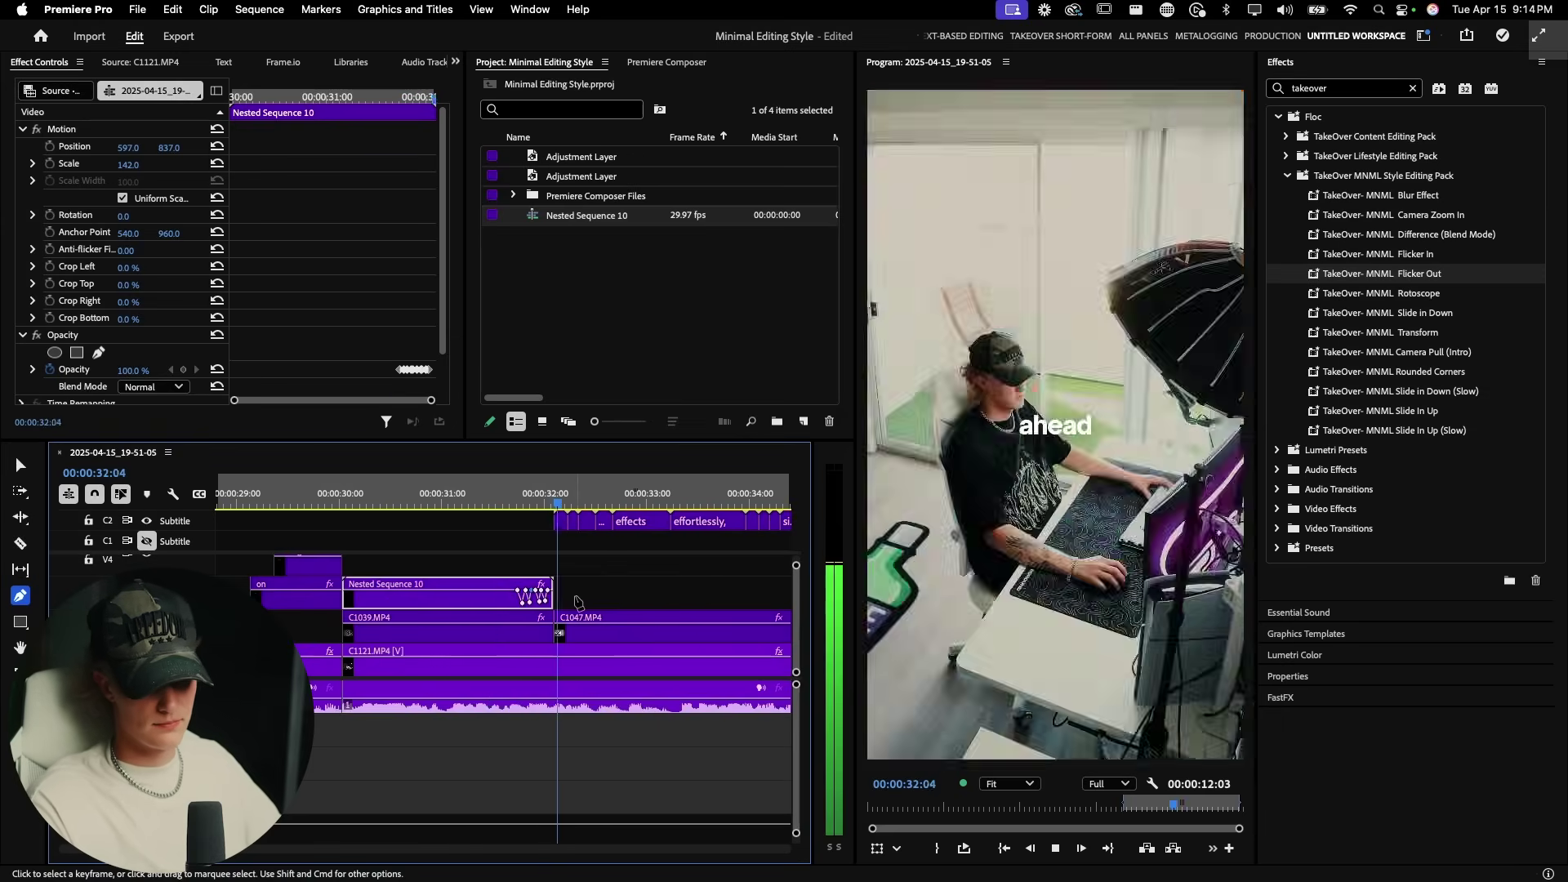
pyautogui.press('space')
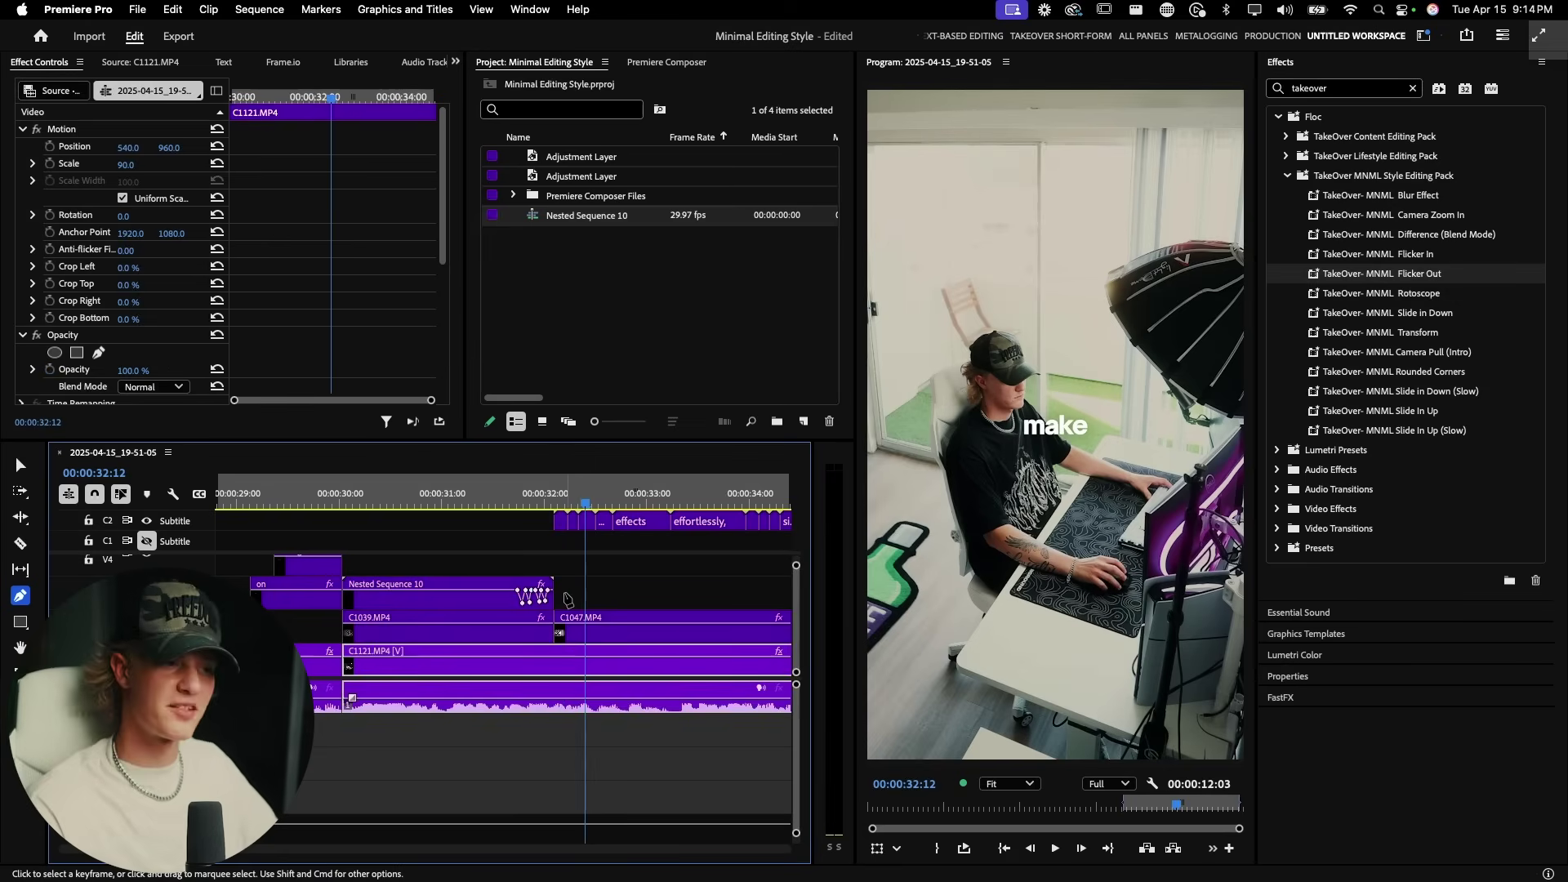
# Save the nested captions' Opacity animation as an effect preset named "flicker preset", anchored to the out point
pyautogui.scroll(-3, 411, 337)
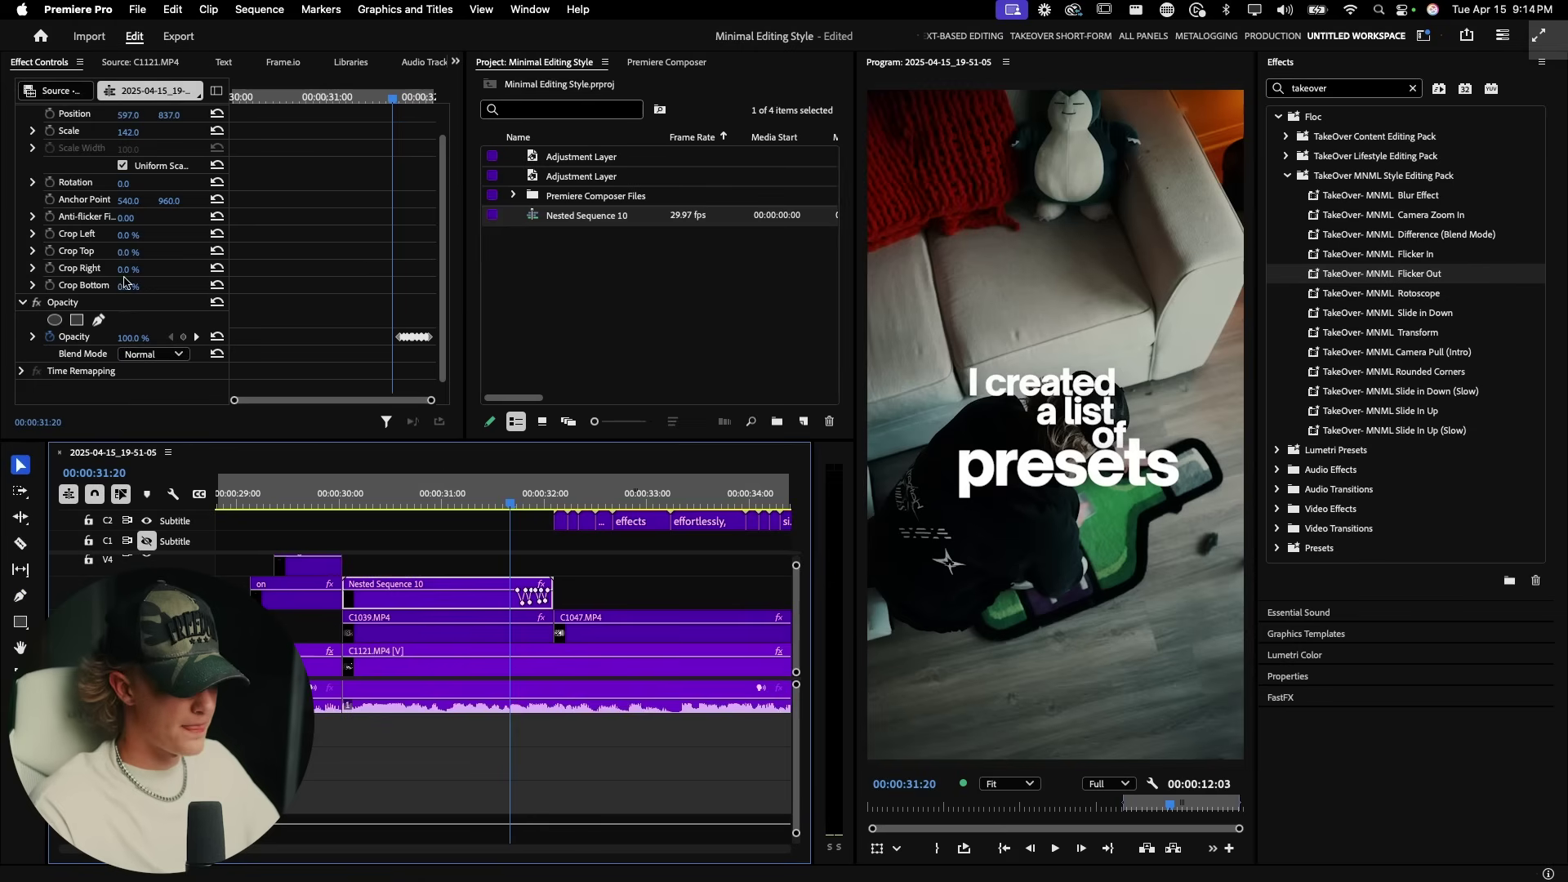
pyautogui.click(81, 307)
pyautogui.rightClick(99, 308)
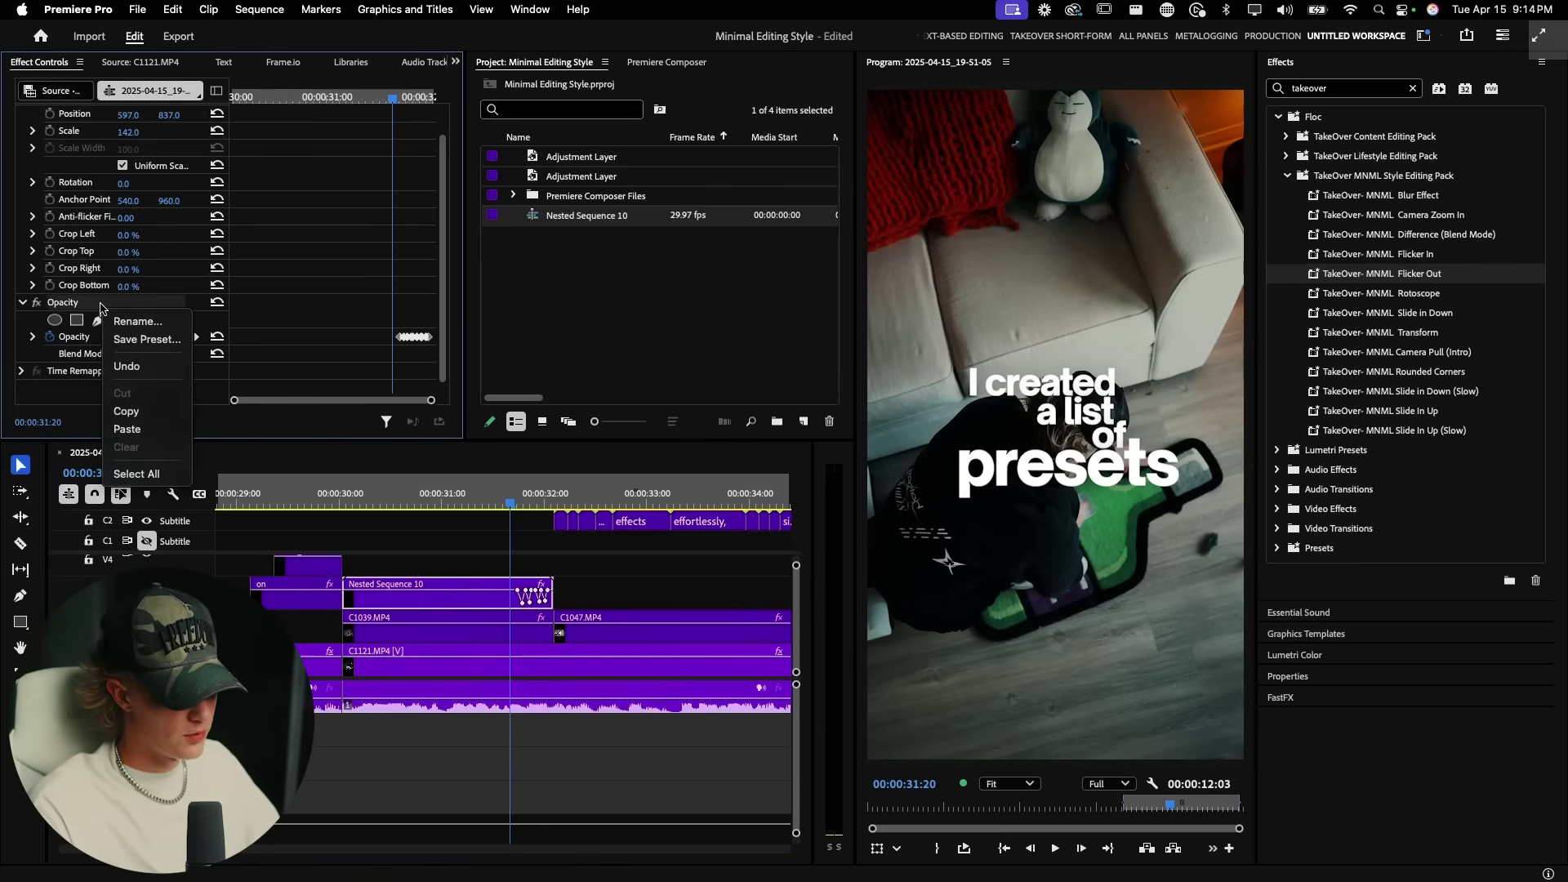
pyautogui.click(137, 341)
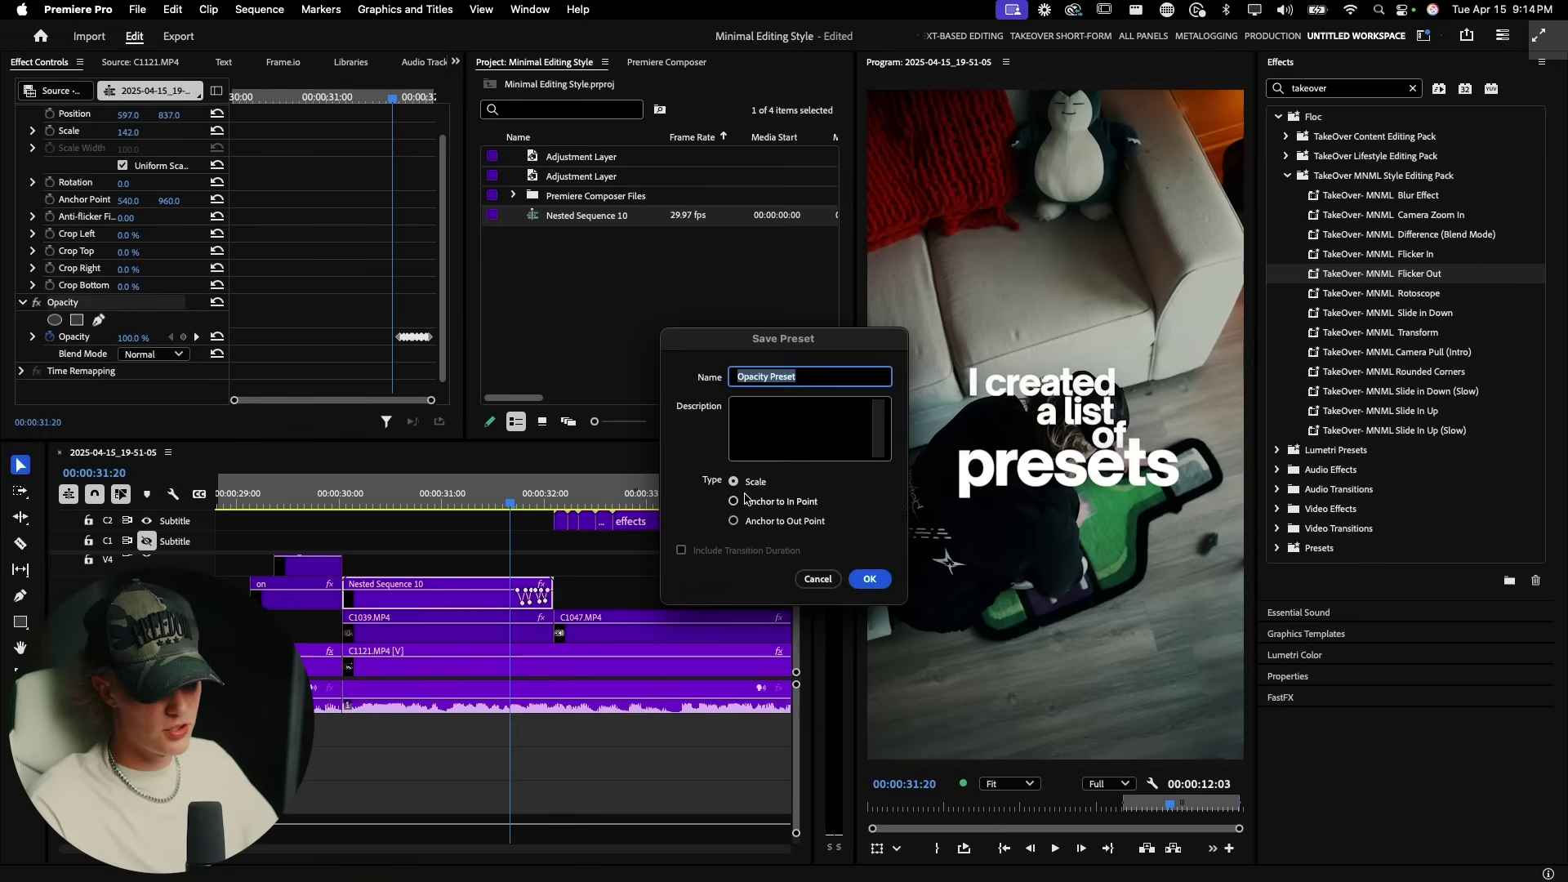
pyautogui.click(734, 522)
pyautogui.click(730, 378)
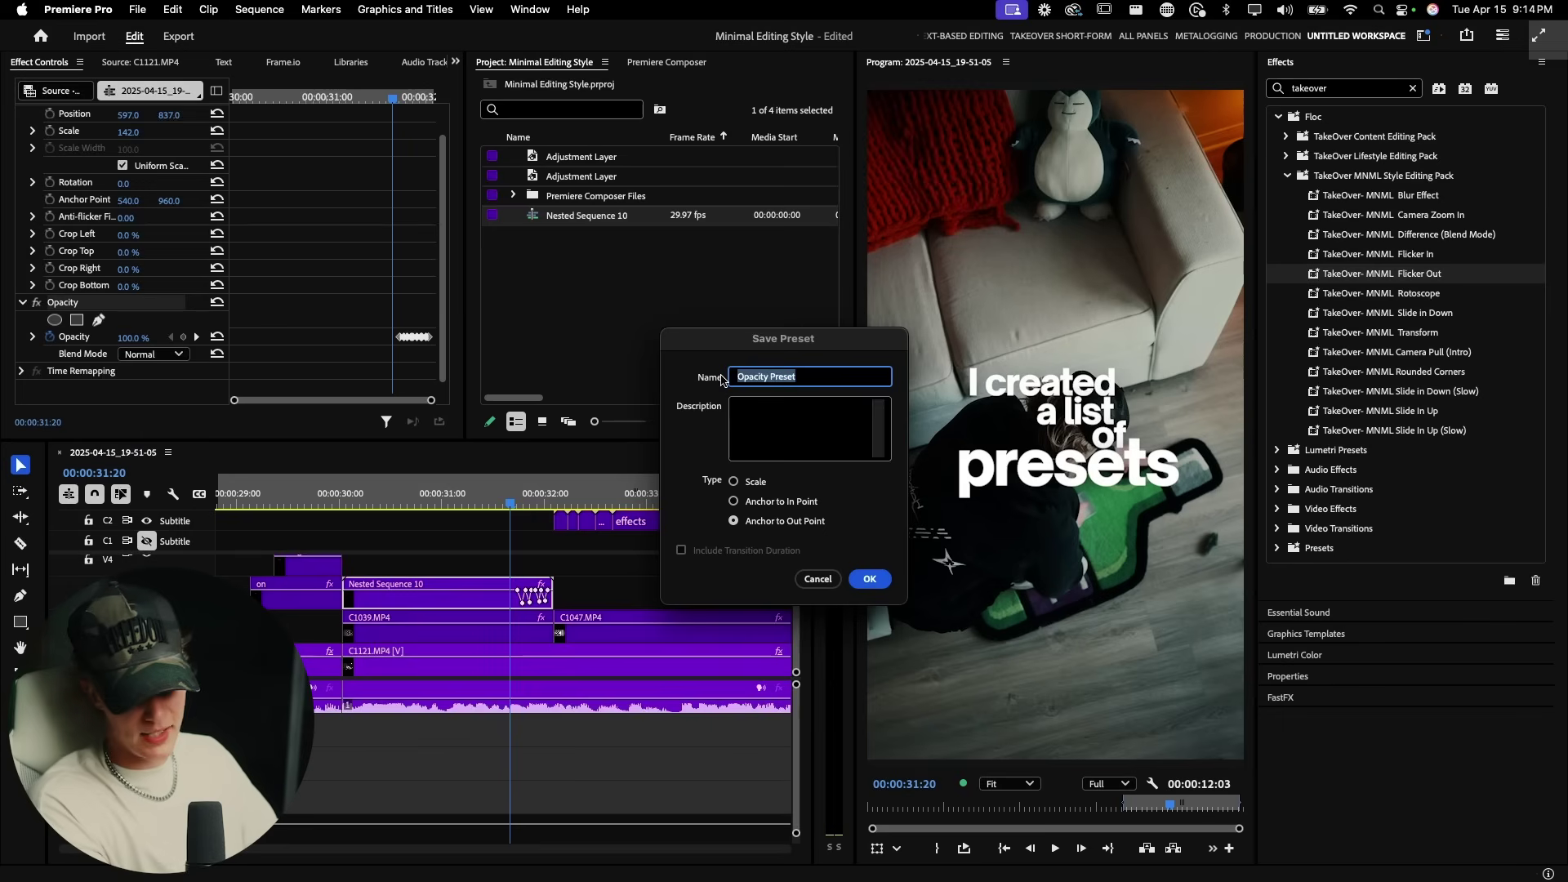
pyautogui.write('flicker preset')
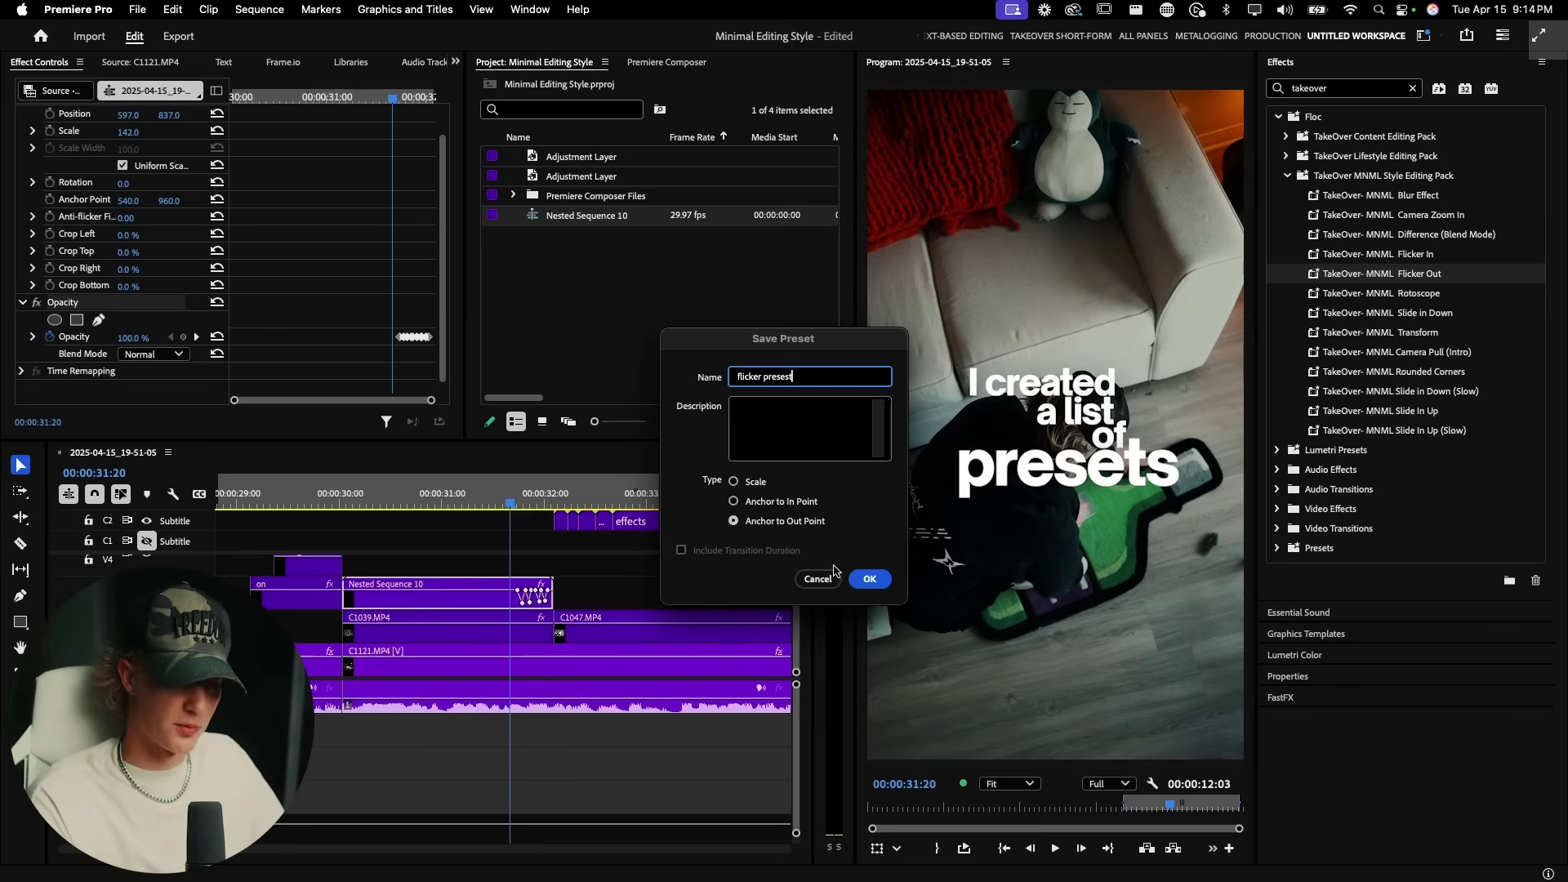
pyautogui.press('Return')
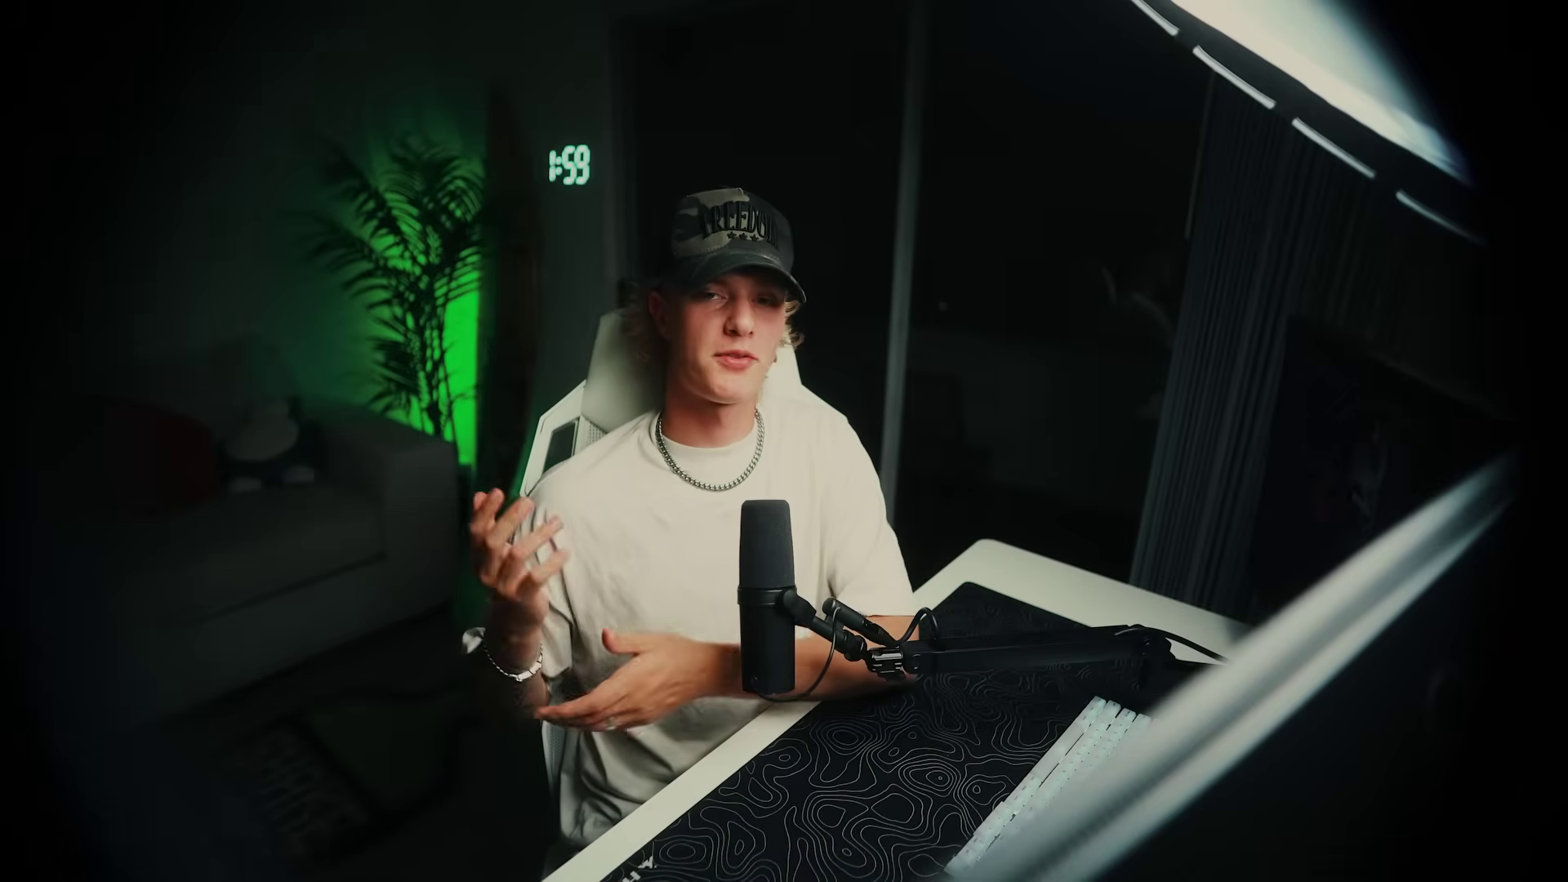